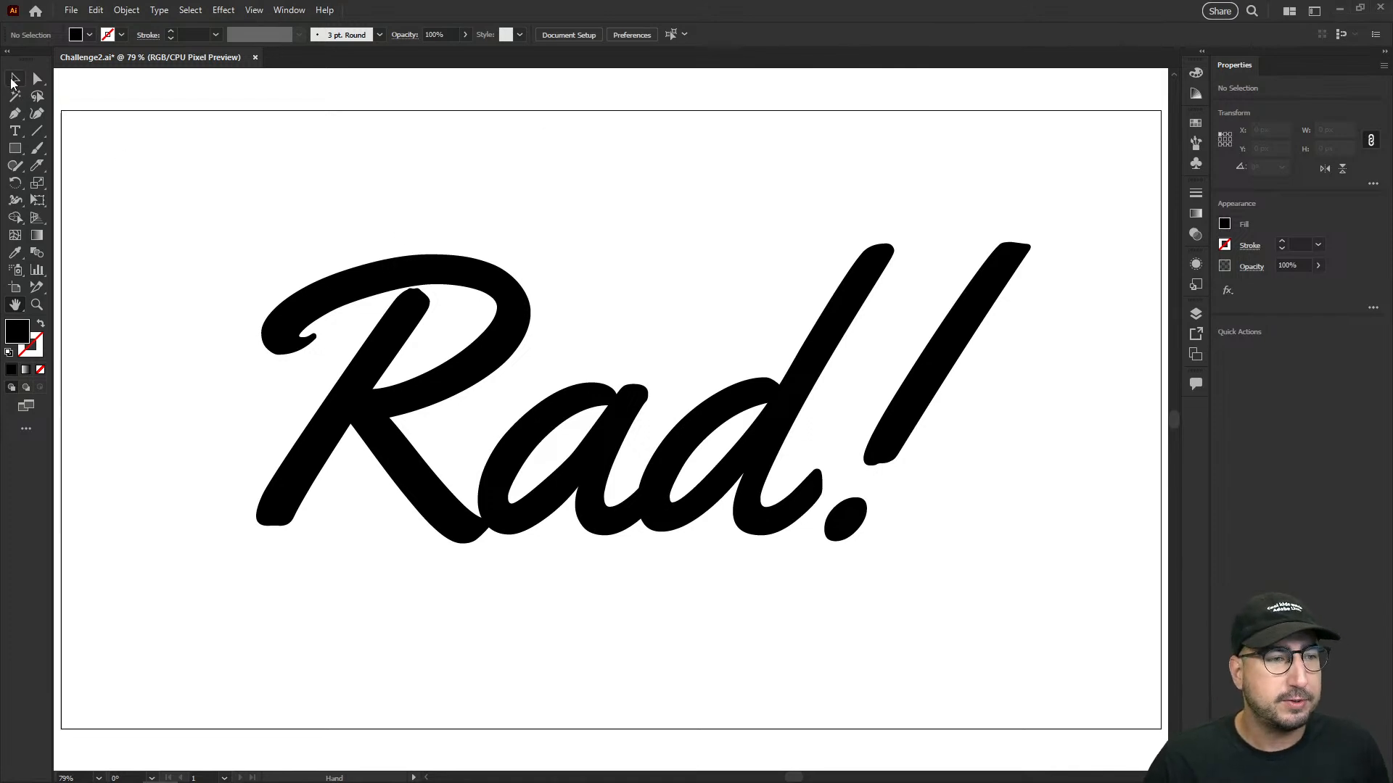
# - Place a backup copy of the "Rad!" text outside the artboard, above and to the left of it
pyautogui.press('v')
pyautogui.click(541, 377)
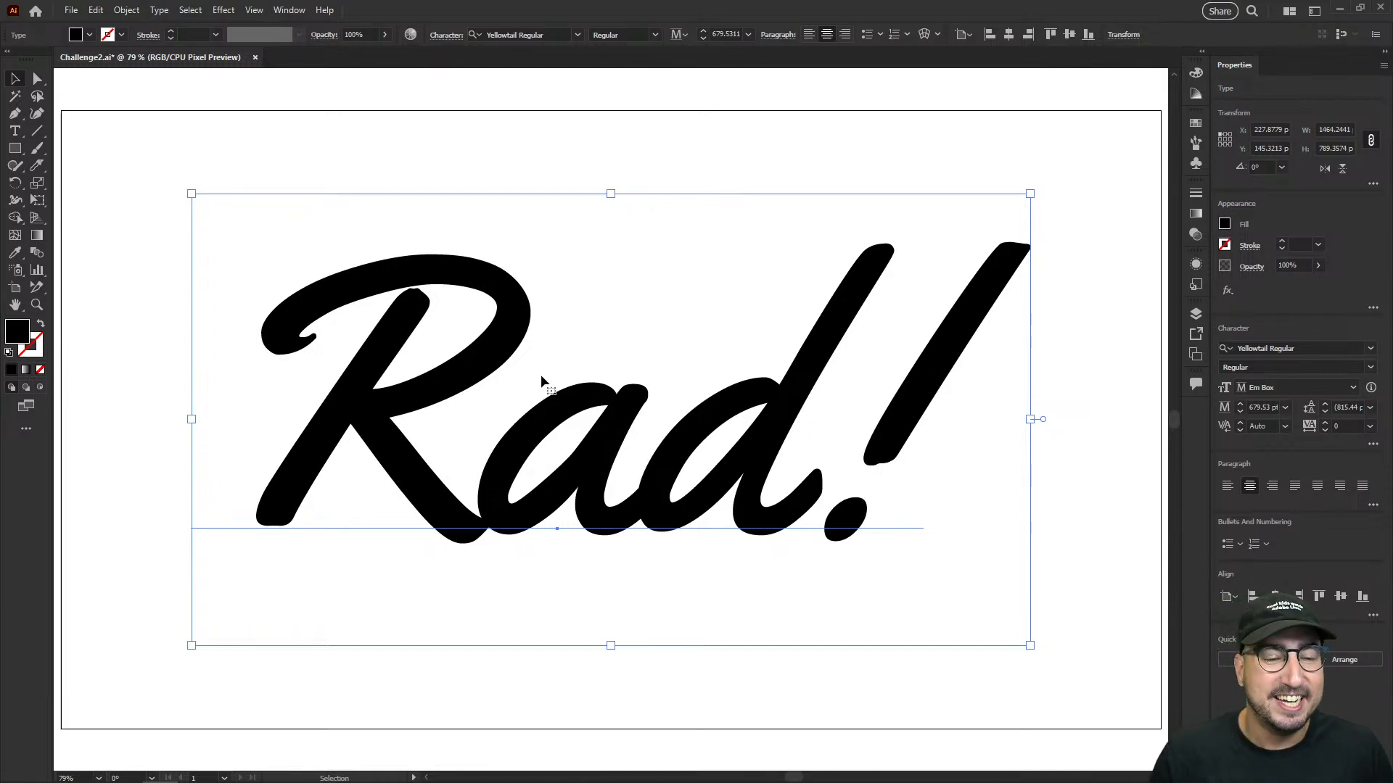
pyautogui.press('z')
pyautogui.keyDown('alt'); pyautogui.click(715, 406); pyautogui.keyUp('alt')
pyautogui.moveTo(748, 534); pyautogui.dragTo(854, 624)
pyautogui.press('v')
pyautogui.moveTo(694, 582); pyautogui.dragTo(377, 239)
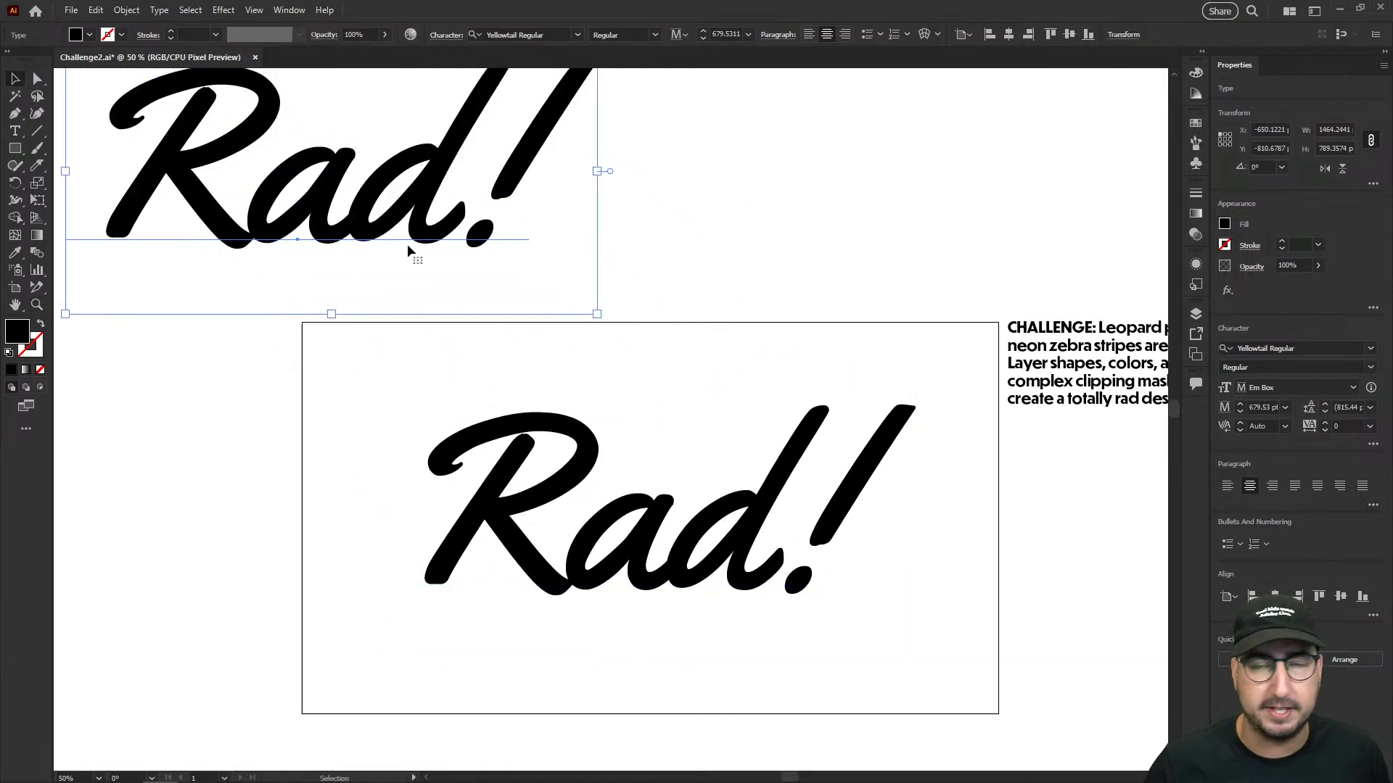
# - Expand the object and fill of the artboard's "Rad!" text into outlines and unite the overlapping letter shapes
pyautogui.press('z')
pyautogui.click(715, 497)
pyautogui.moveTo(716, 489); pyautogui.dragTo(824, 477)
pyautogui.press('v')
pyautogui.click(591, 398)
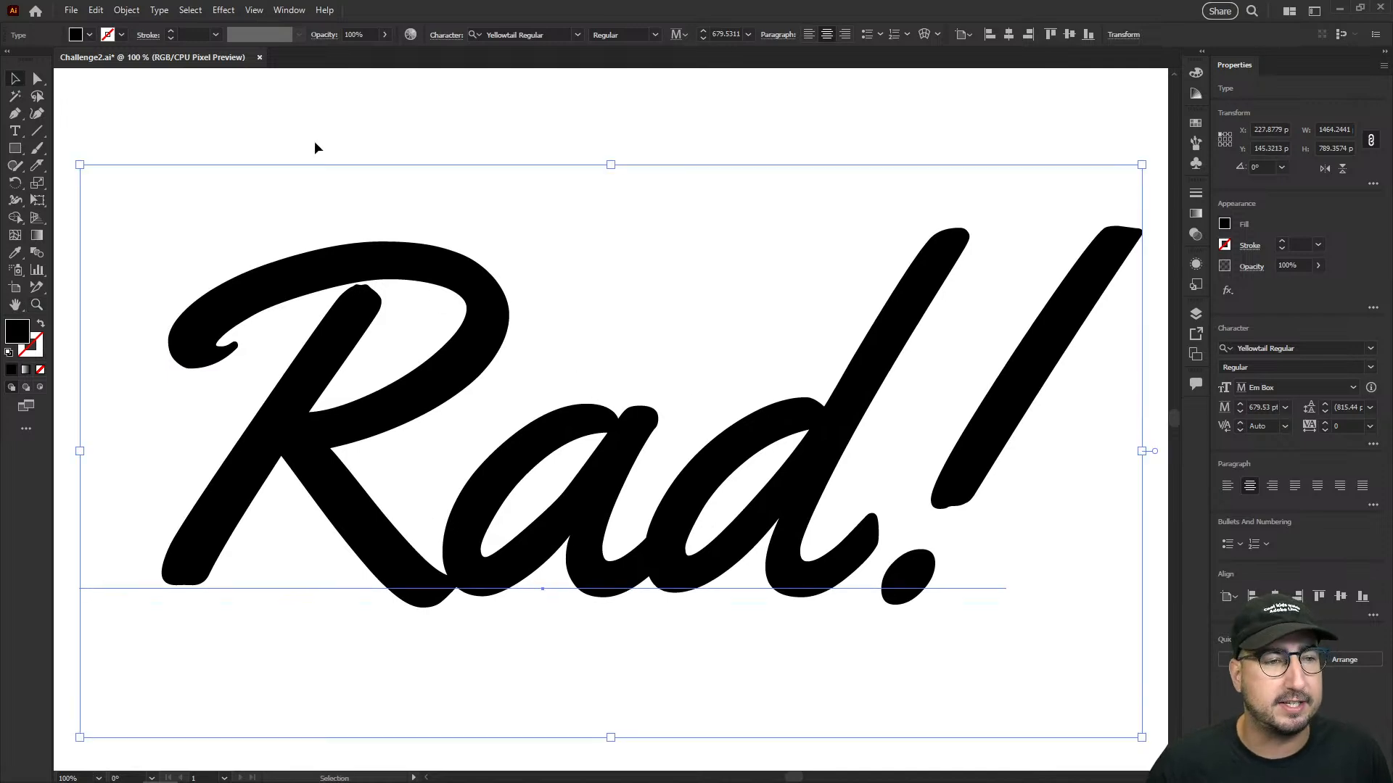
pyautogui.click(135, 10)
pyautogui.click(213, 205)
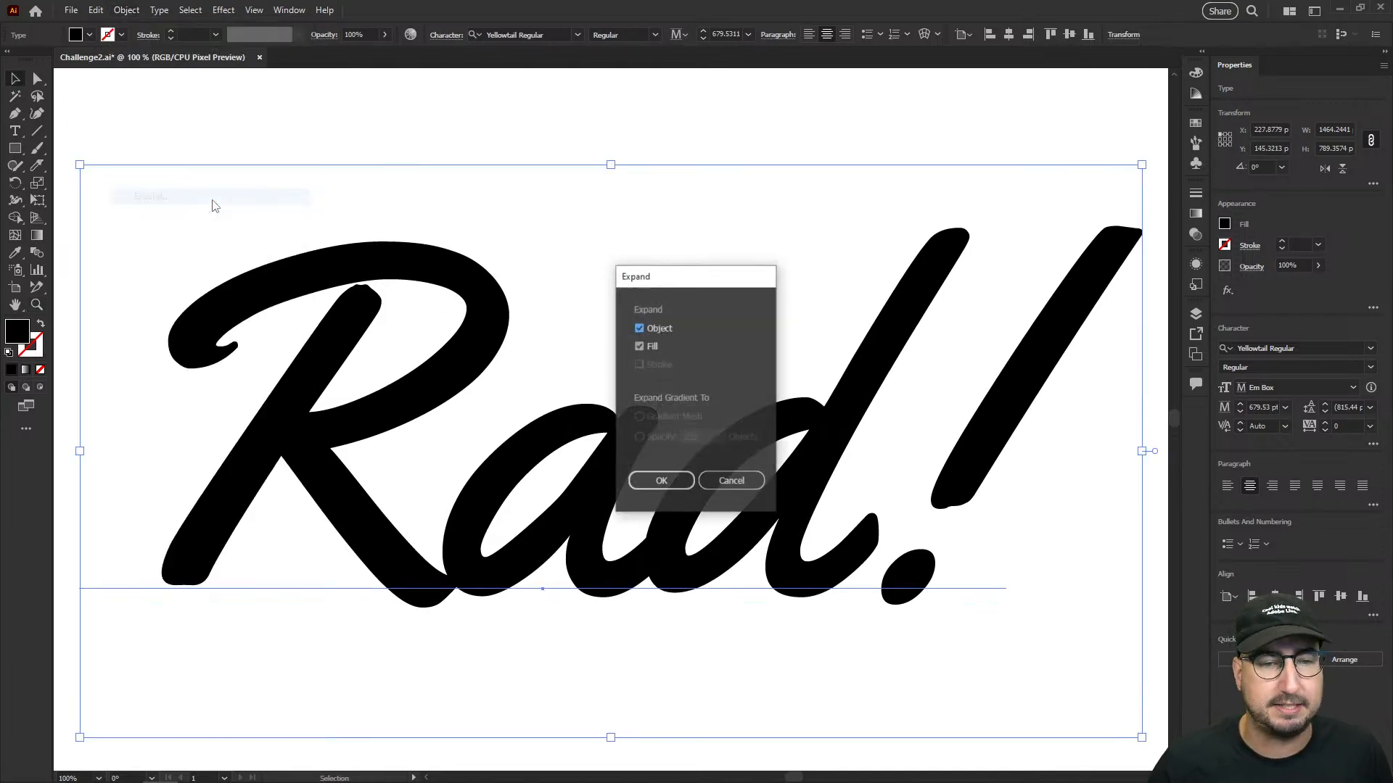
pyautogui.click(635, 478)
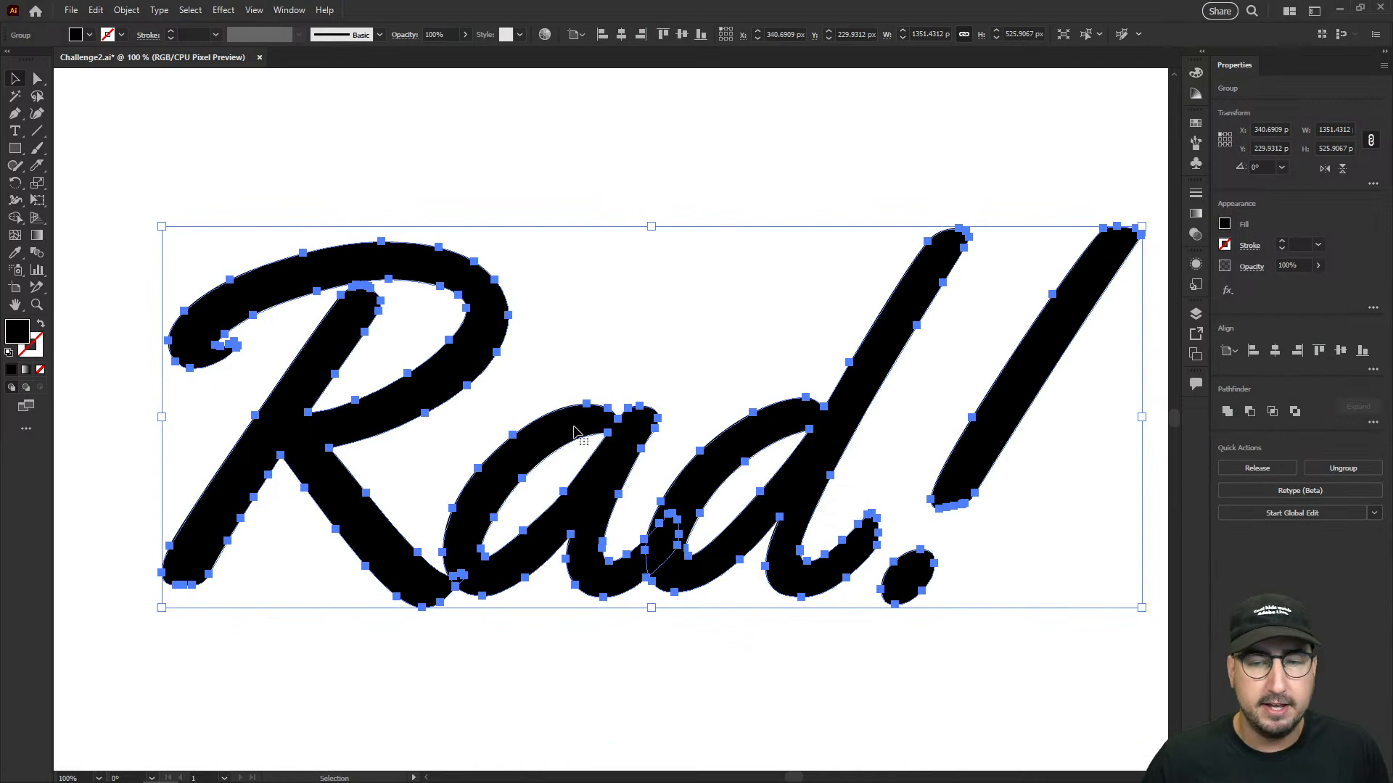
pyautogui.click(1226, 412)
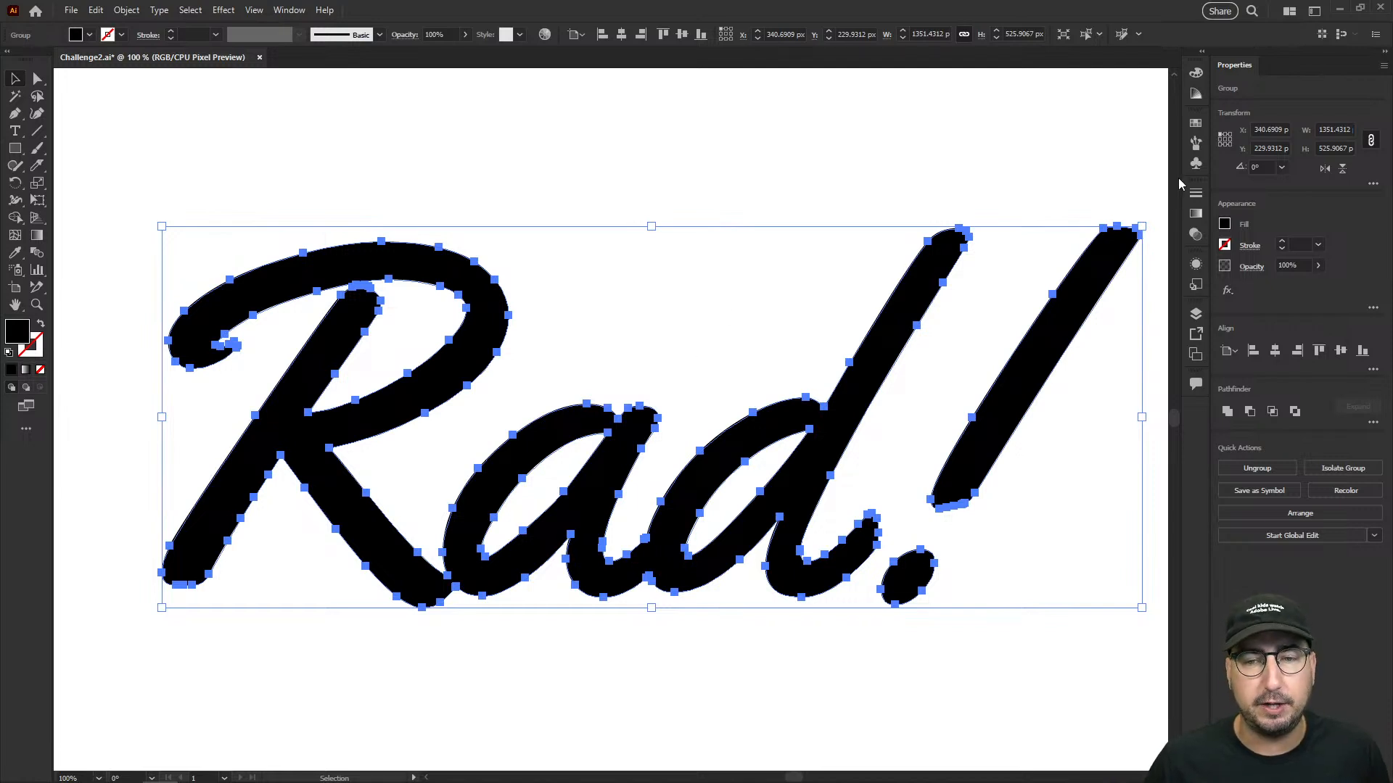
# - Give the united lettering a white fill and a black stroke
pyautogui.click(1195, 123)
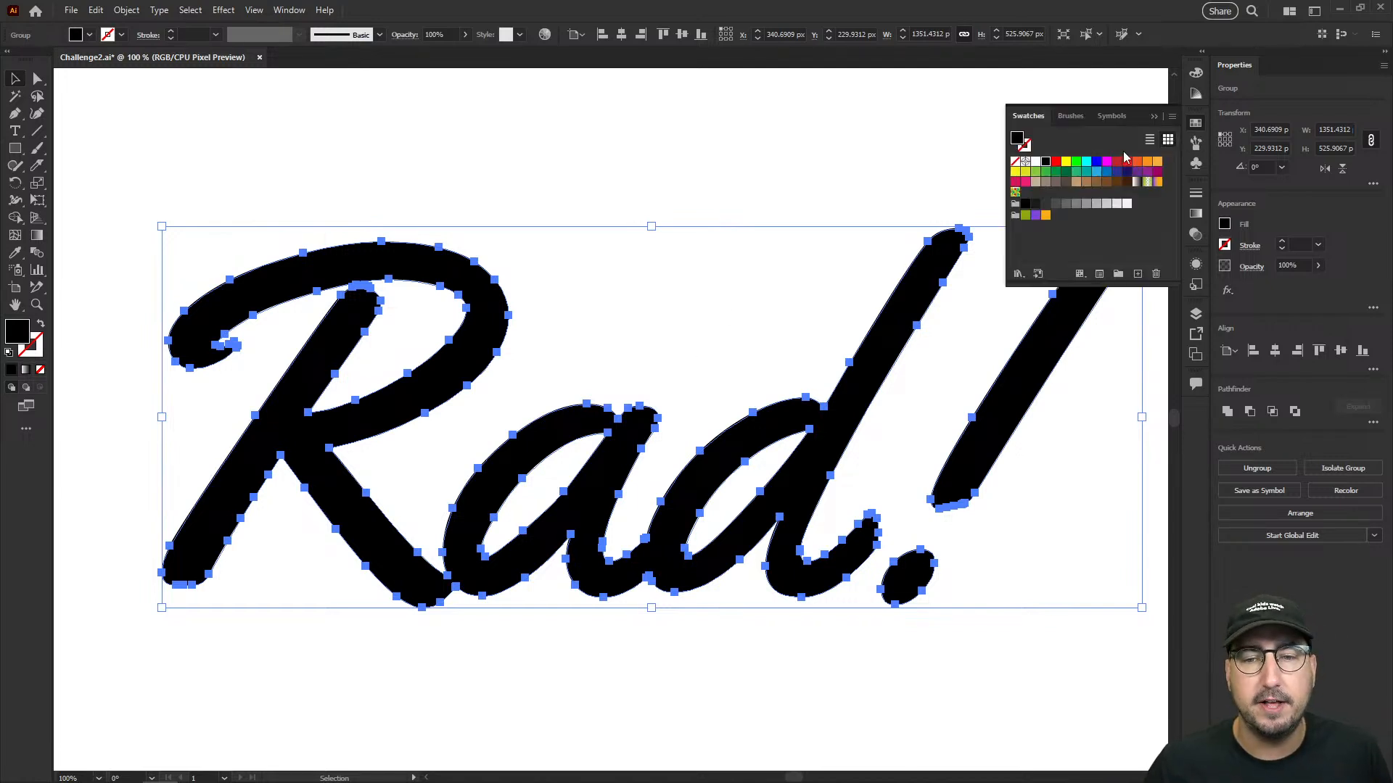
pyautogui.click(1035, 162)
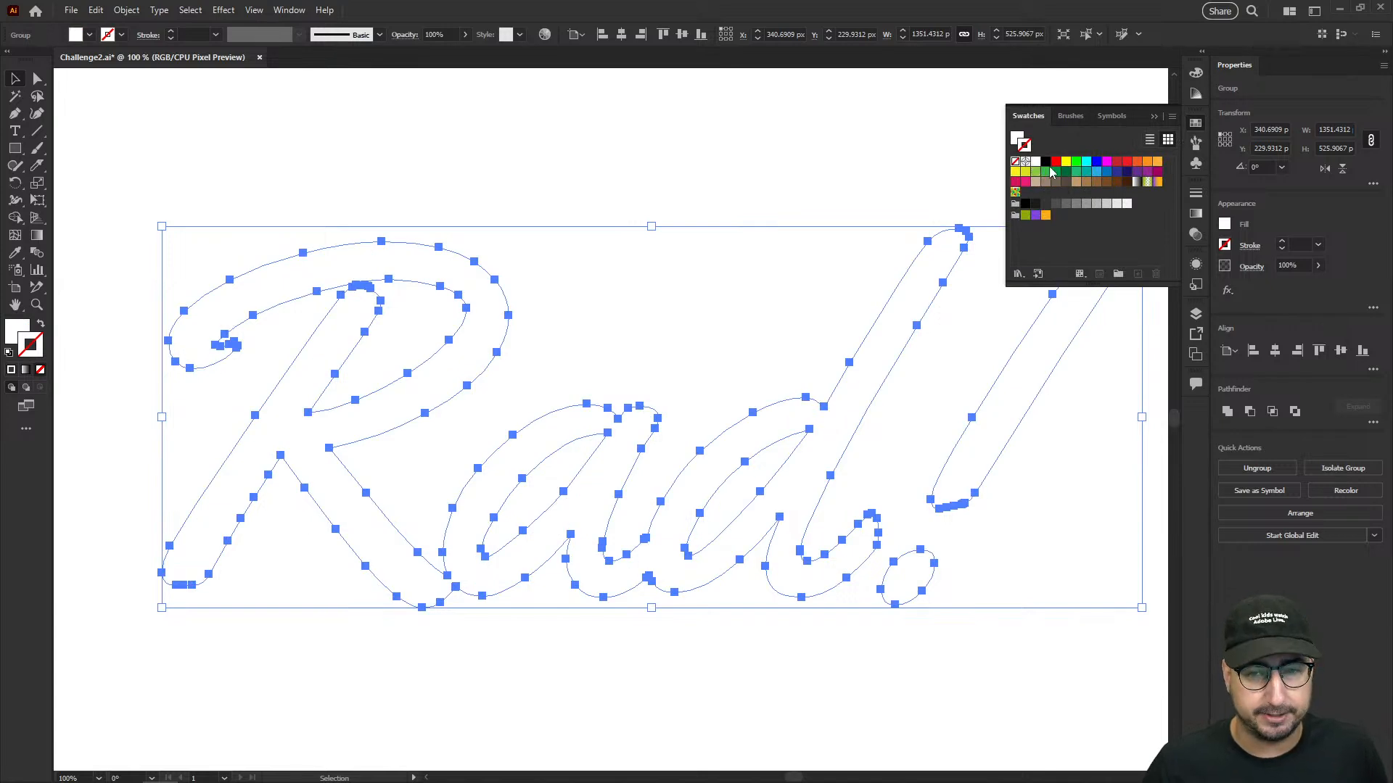
pyautogui.press('x')
pyautogui.click(1046, 162)
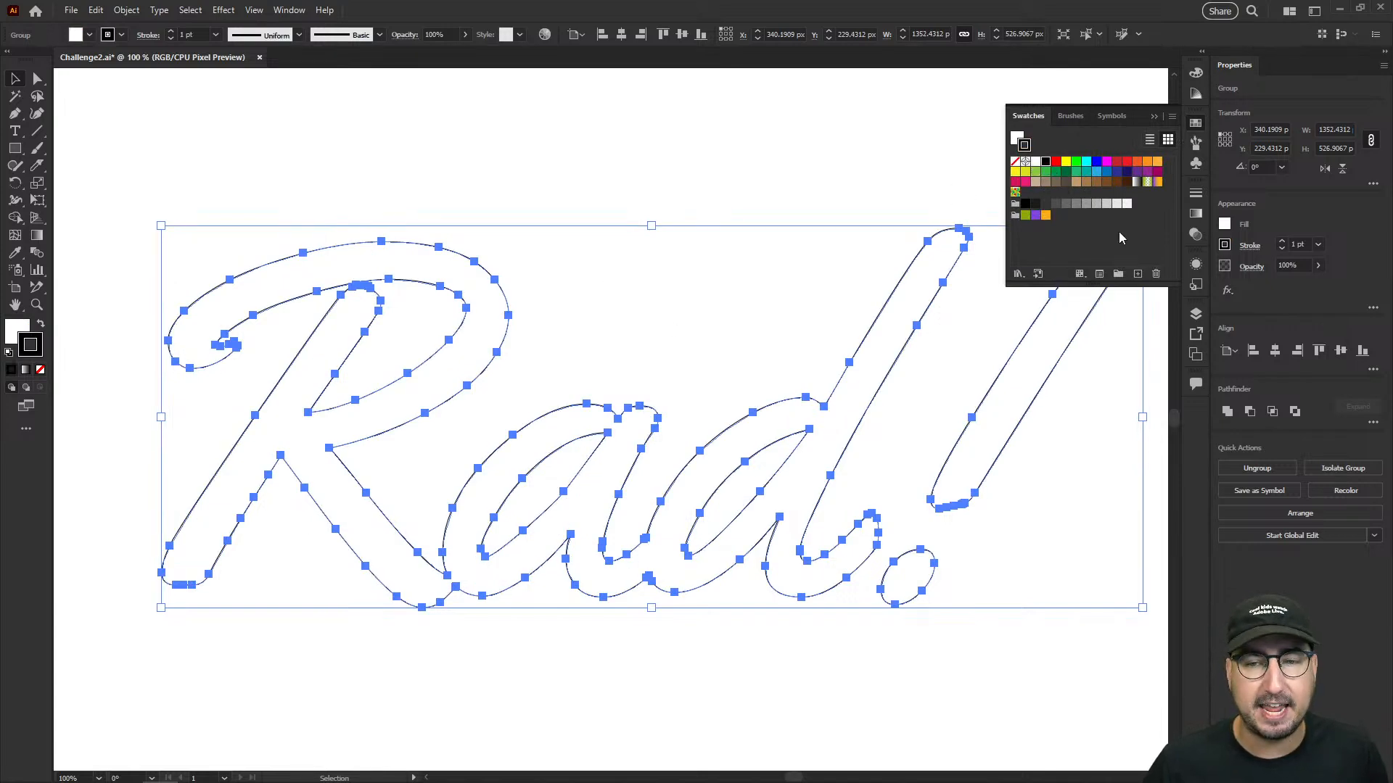
# - Align the lettering's stroke to the outside and set its weight to 20 pt
pyautogui.click(1195, 193)
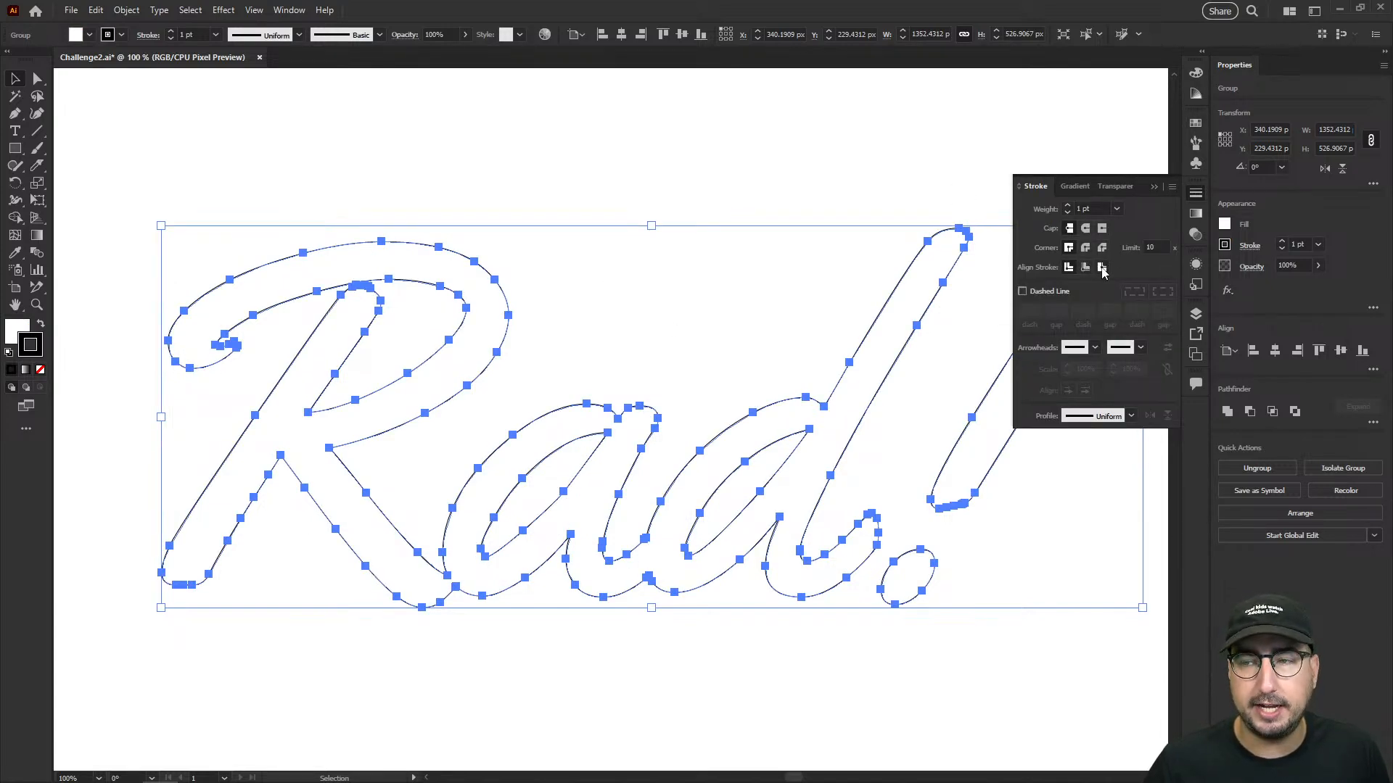
pyautogui.click(1102, 268)
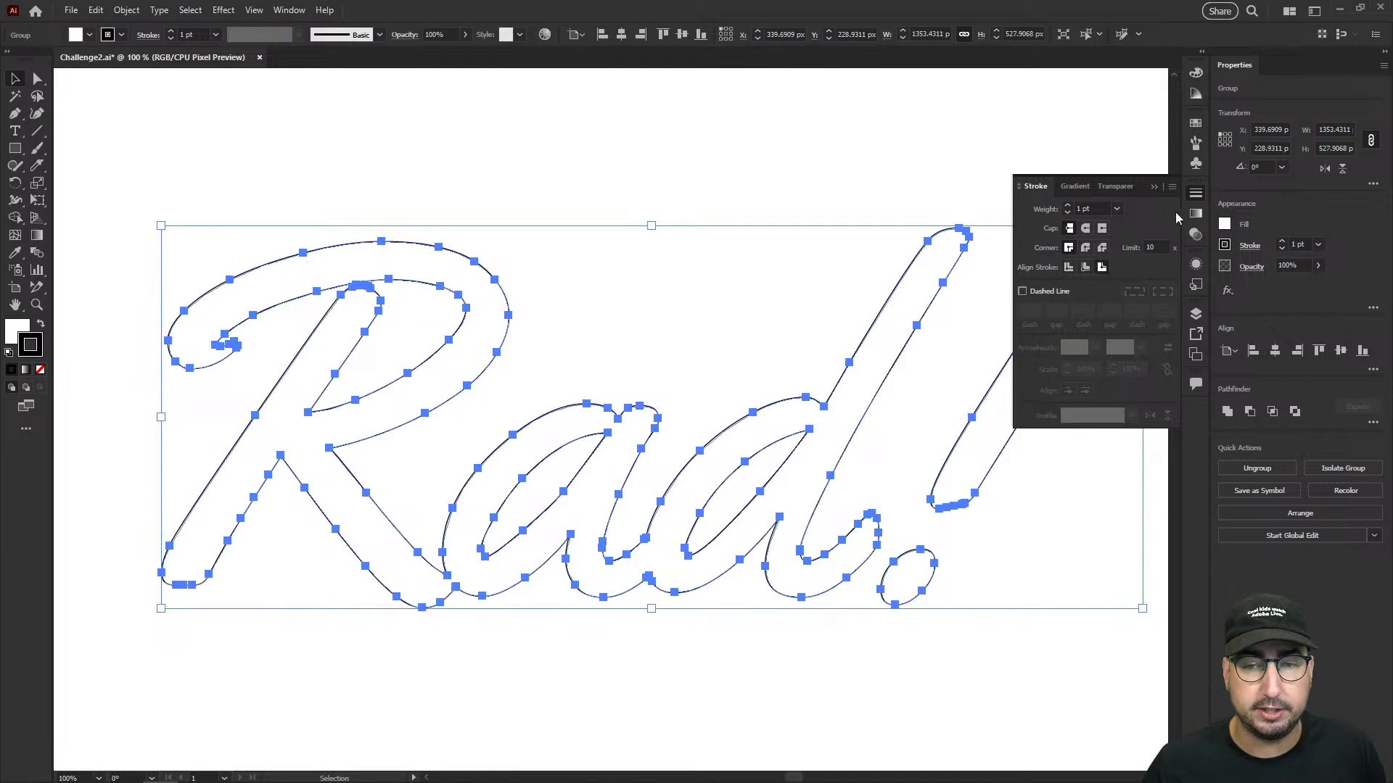
pyautogui.click(1086, 208)
pyautogui.write('20')
pyautogui.press('Return')
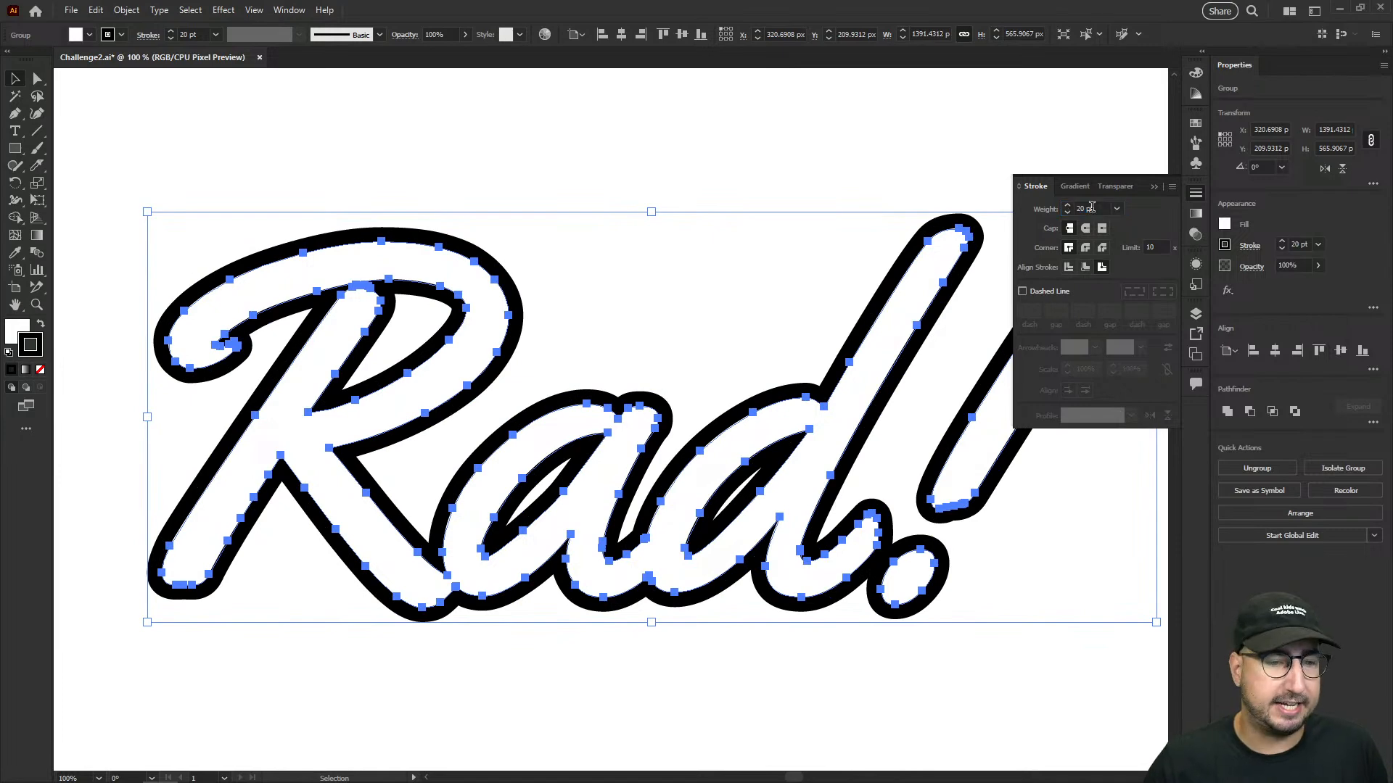
pyautogui.click(563, 296)
# - Duplicate the outlined lettering about 28.5 px right and down, and fill the copy with black
pyautogui.moveTo(642, 355); pyautogui.dragTo(585, 307)
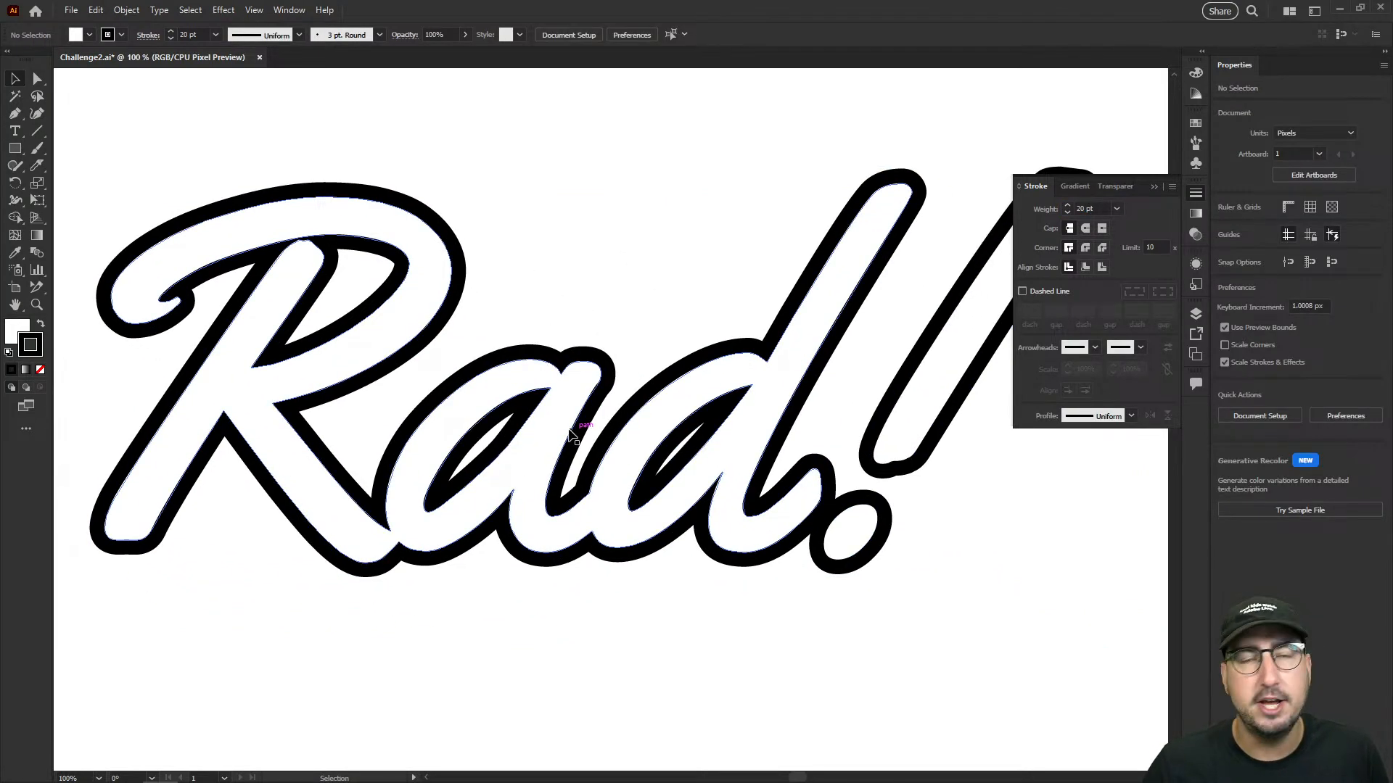
pyautogui.click(504, 350)
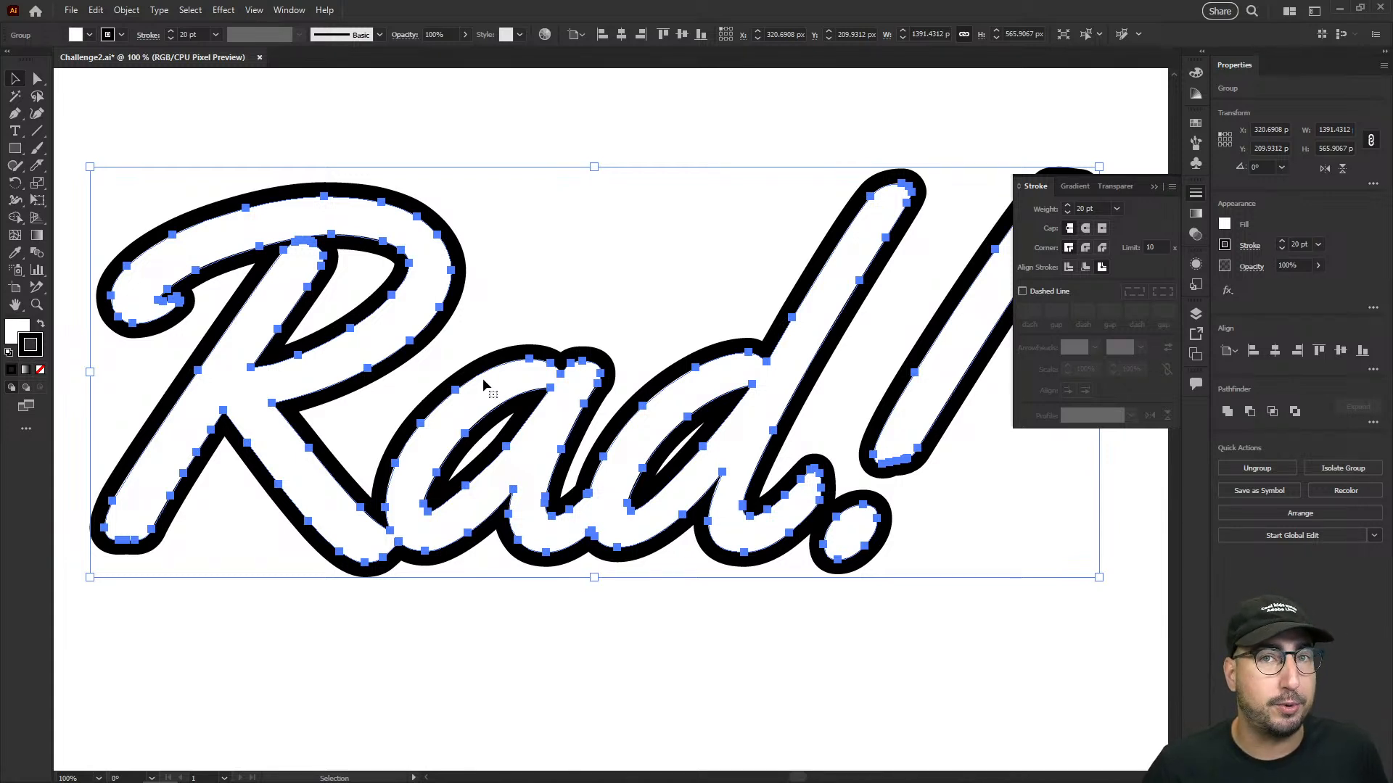
pyautogui.moveTo(484, 384); pyautogui.dragTo(506, 404)
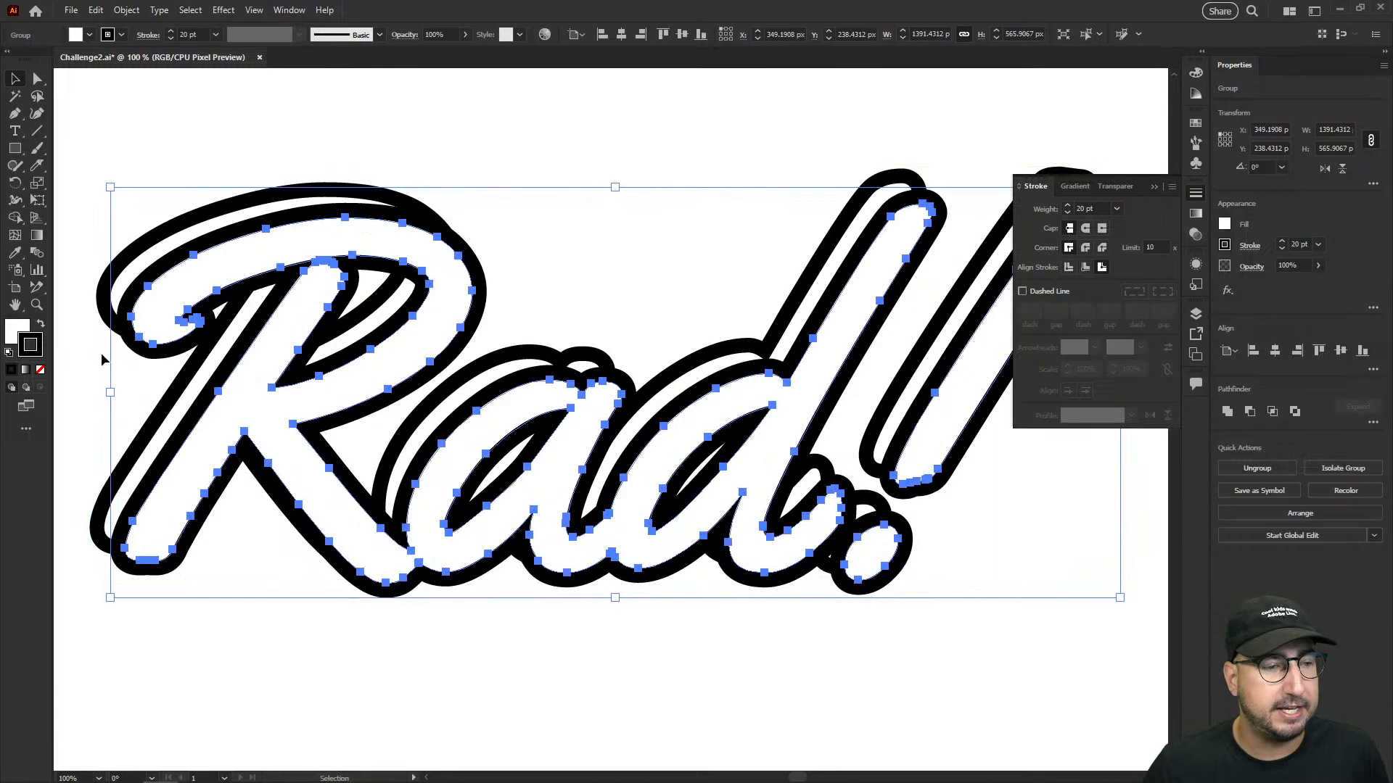
pyautogui.moveTo(23, 324); pyautogui.dragTo(23, 324)
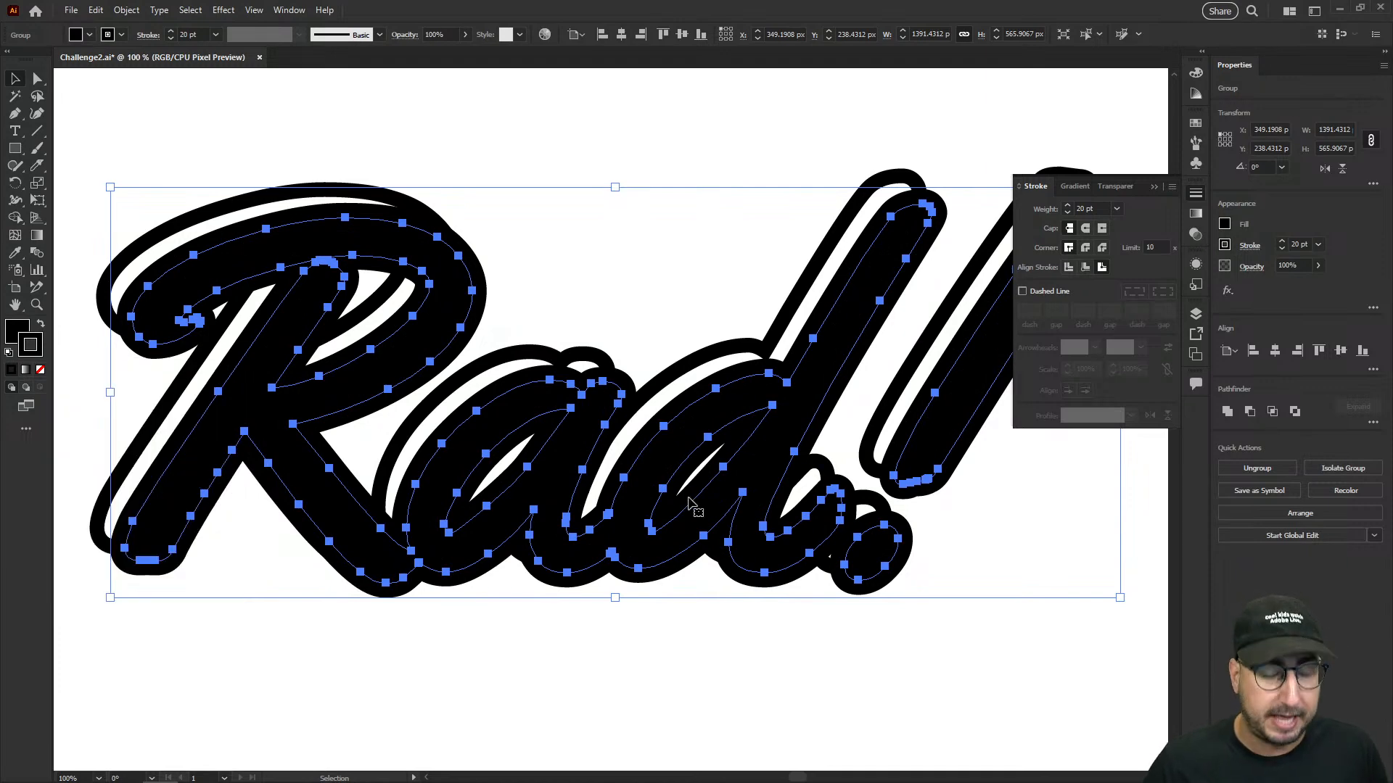
# - Send the black lettering copy to the back so it forms a drop shadow behind the white letters
pyautogui.rightClick(735, 403)
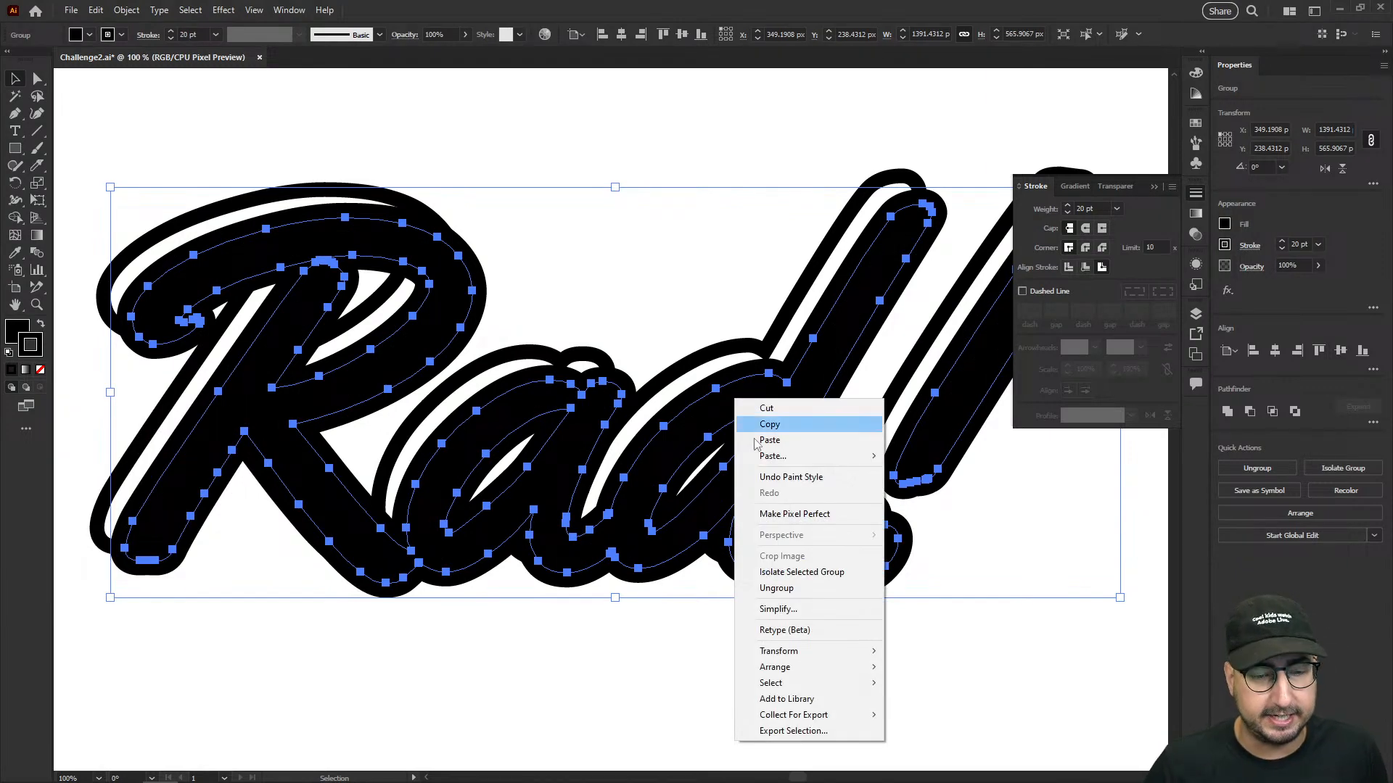
pyautogui.moveTo(814, 671)
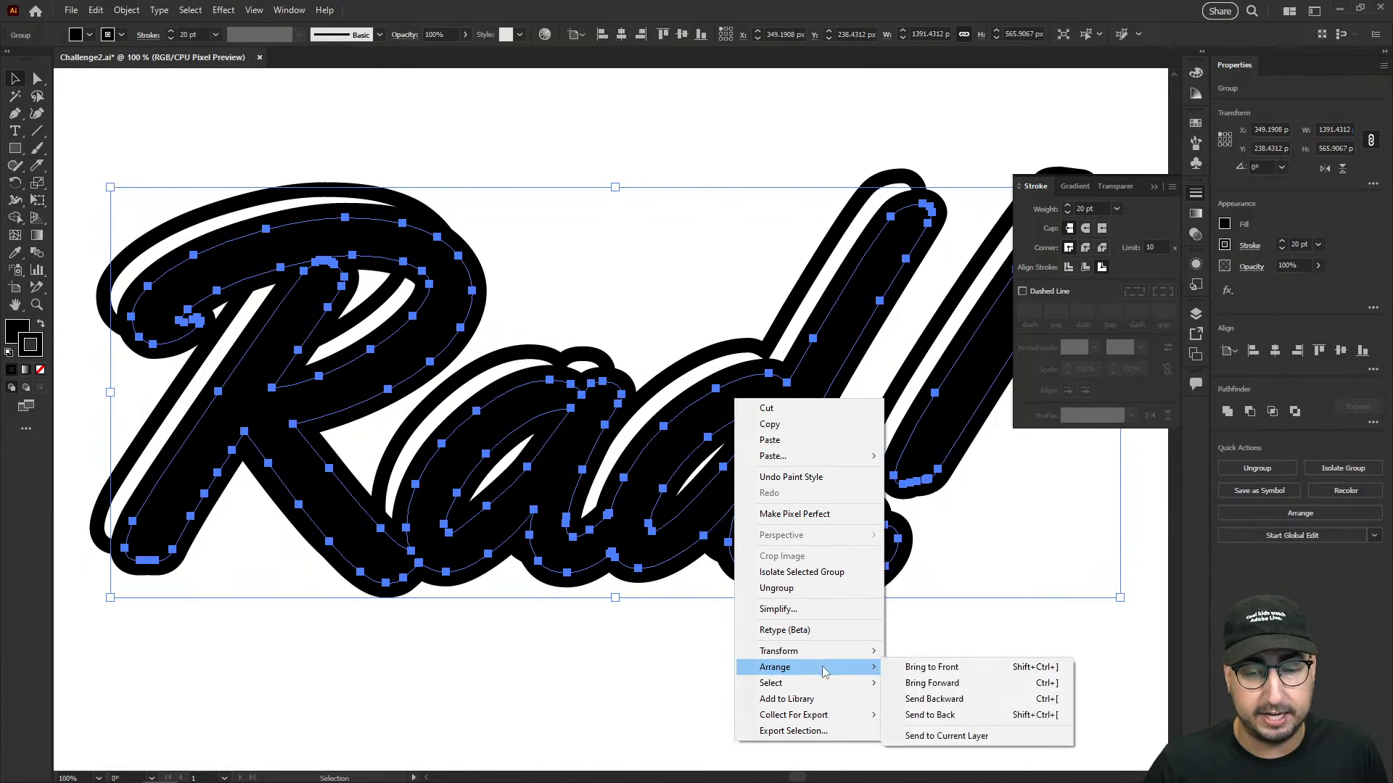
pyautogui.click(926, 717)
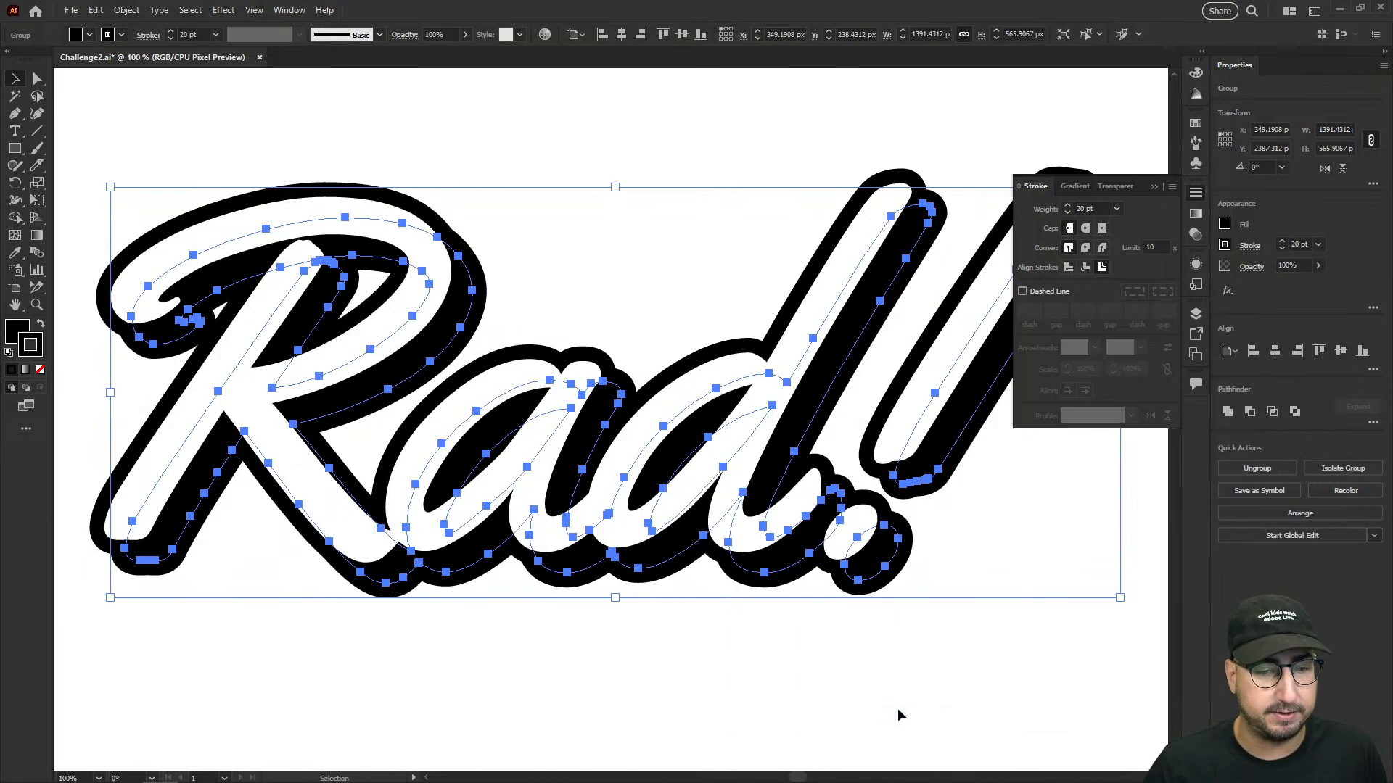
pyautogui.click(877, 694)
# - Draw a gently arched three-point path beneath the lettering, about 1262 px wide and 48 px high
pyautogui.hotkey('ctrl', '-')
pyautogui.moveTo(729, 453); pyautogui.dragTo(756, 460)
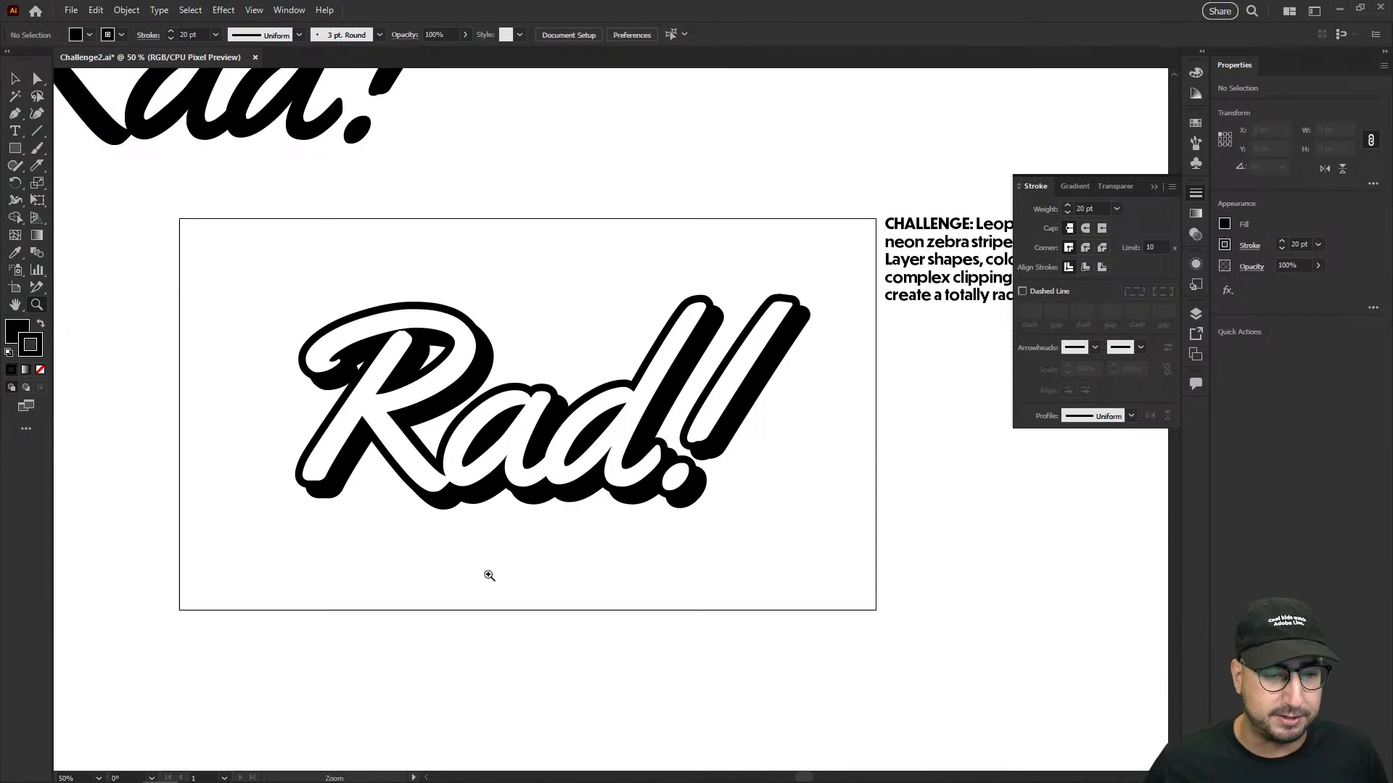
pyautogui.click(488, 574)
pyautogui.keyDown('alt'); pyautogui.click(706, 491); pyautogui.keyUp('alt')
pyautogui.moveTo(655, 519); pyautogui.dragTo(603, 610)
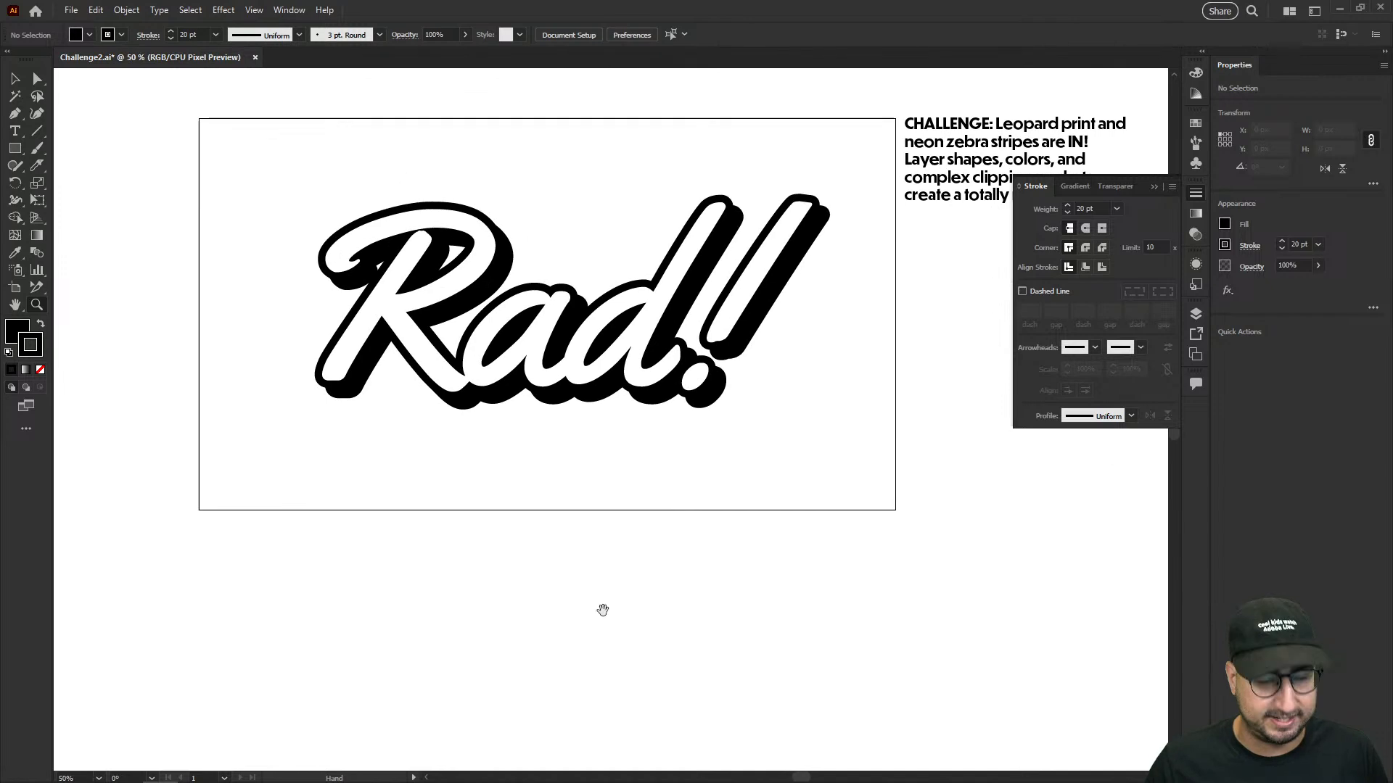
pyautogui.press('p')
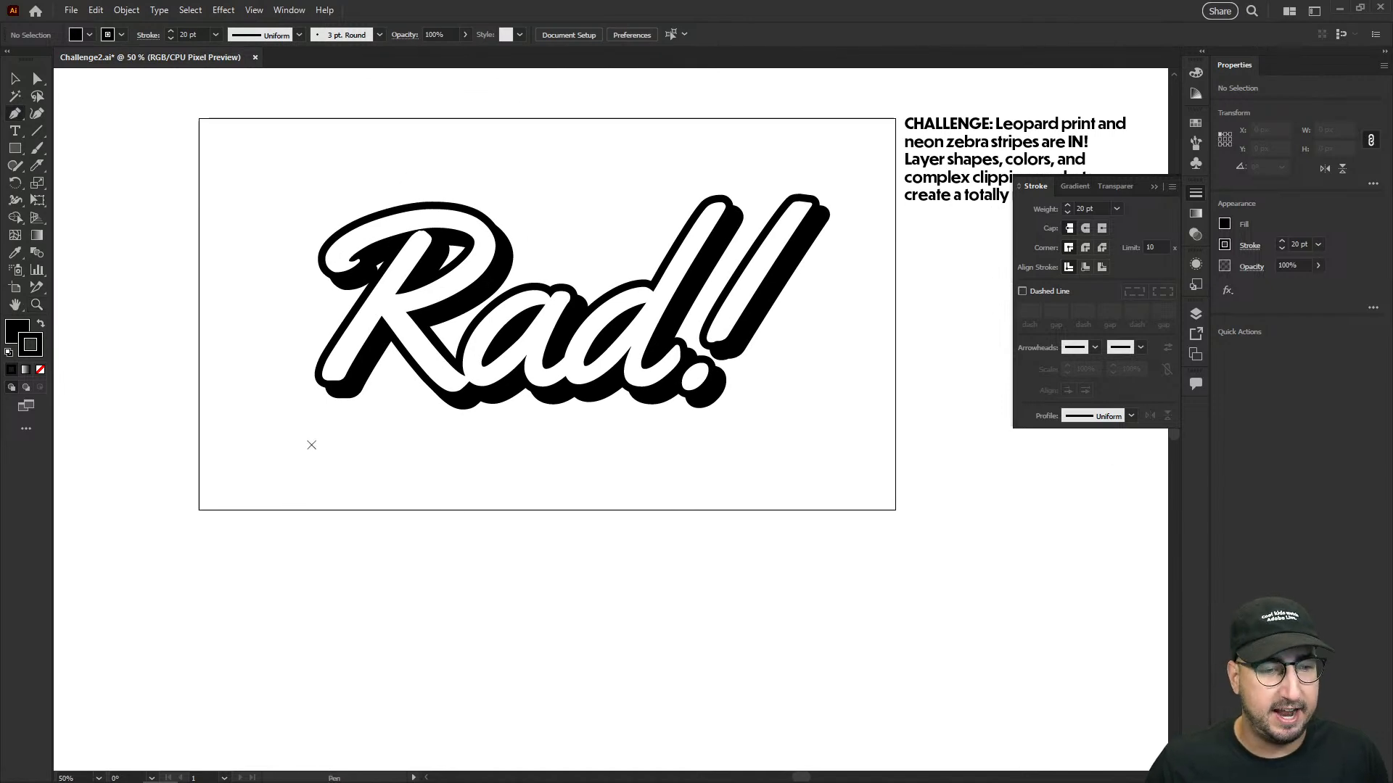
pyautogui.click(312, 445)
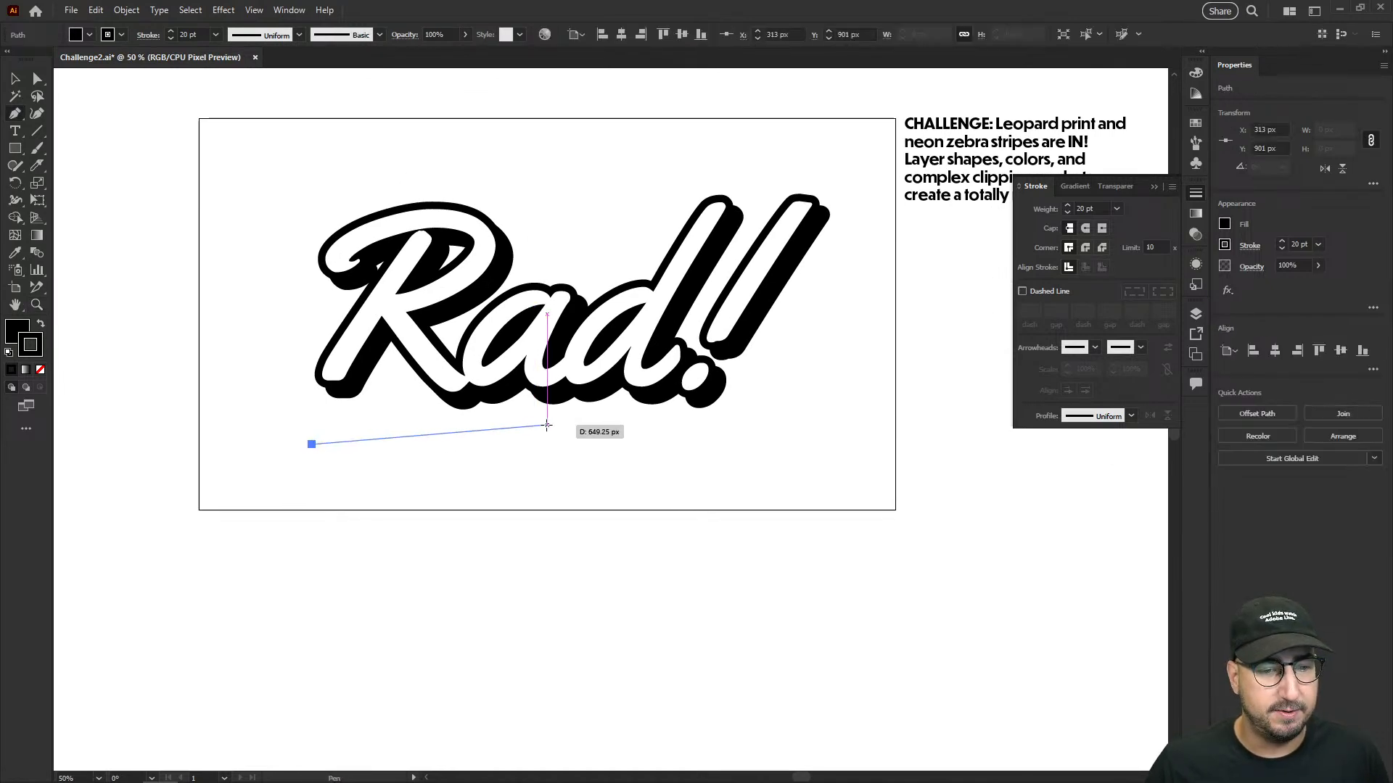
pyautogui.moveTo(535, 428); pyautogui.dragTo(641, 428)
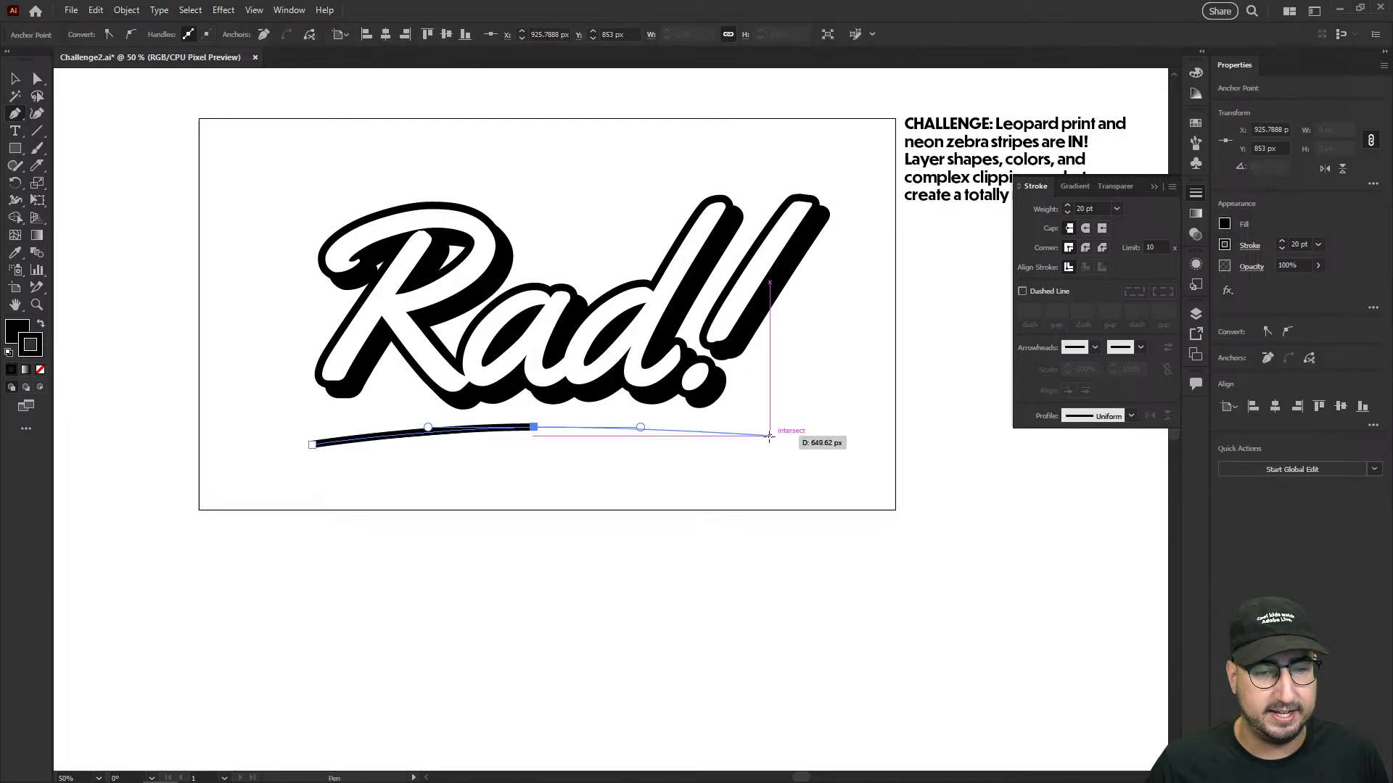
pyautogui.click(770, 445)
pyautogui.press('v')
pyautogui.click(794, 419)
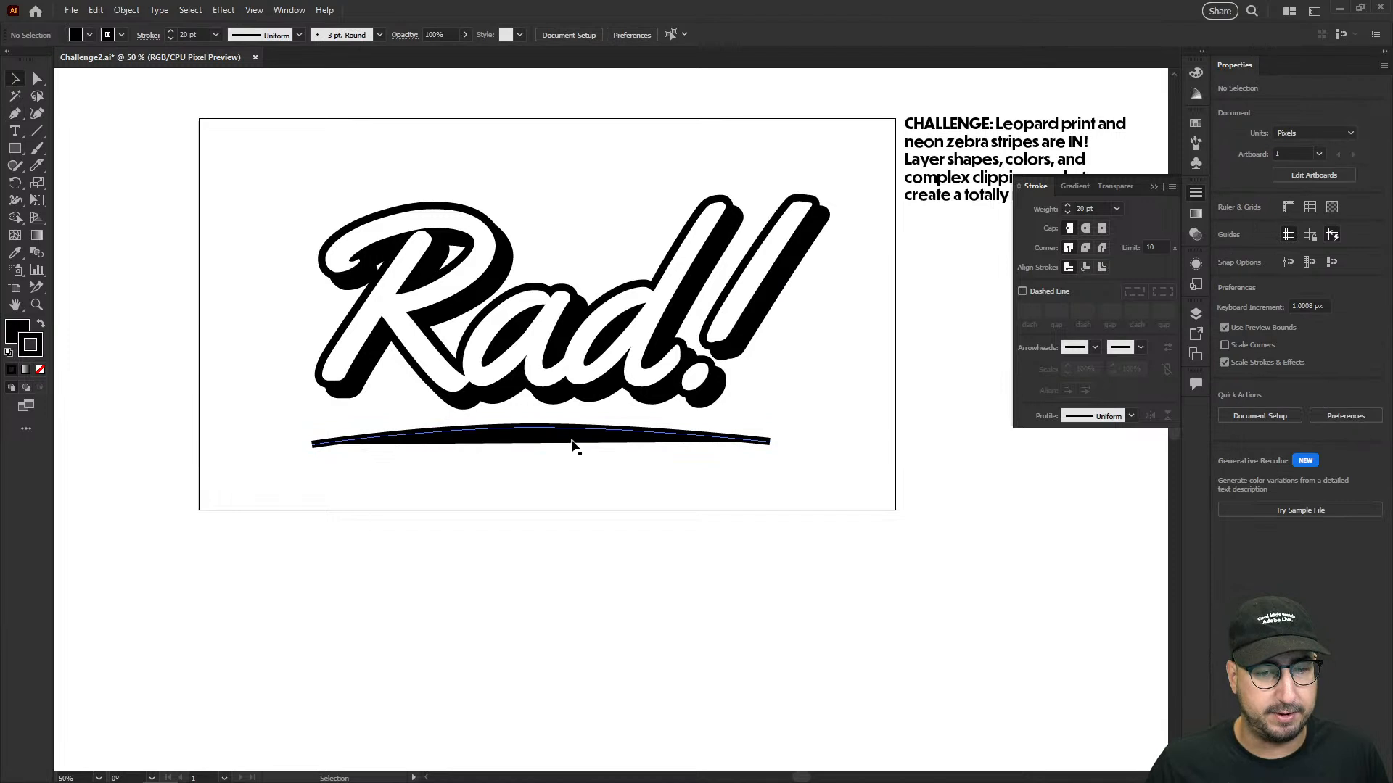
# - Shift the arched path slightly right and give it the lettering's white fill and 20 pt black stroke
pyautogui.moveTo(572, 441); pyautogui.dragTo(593, 439)
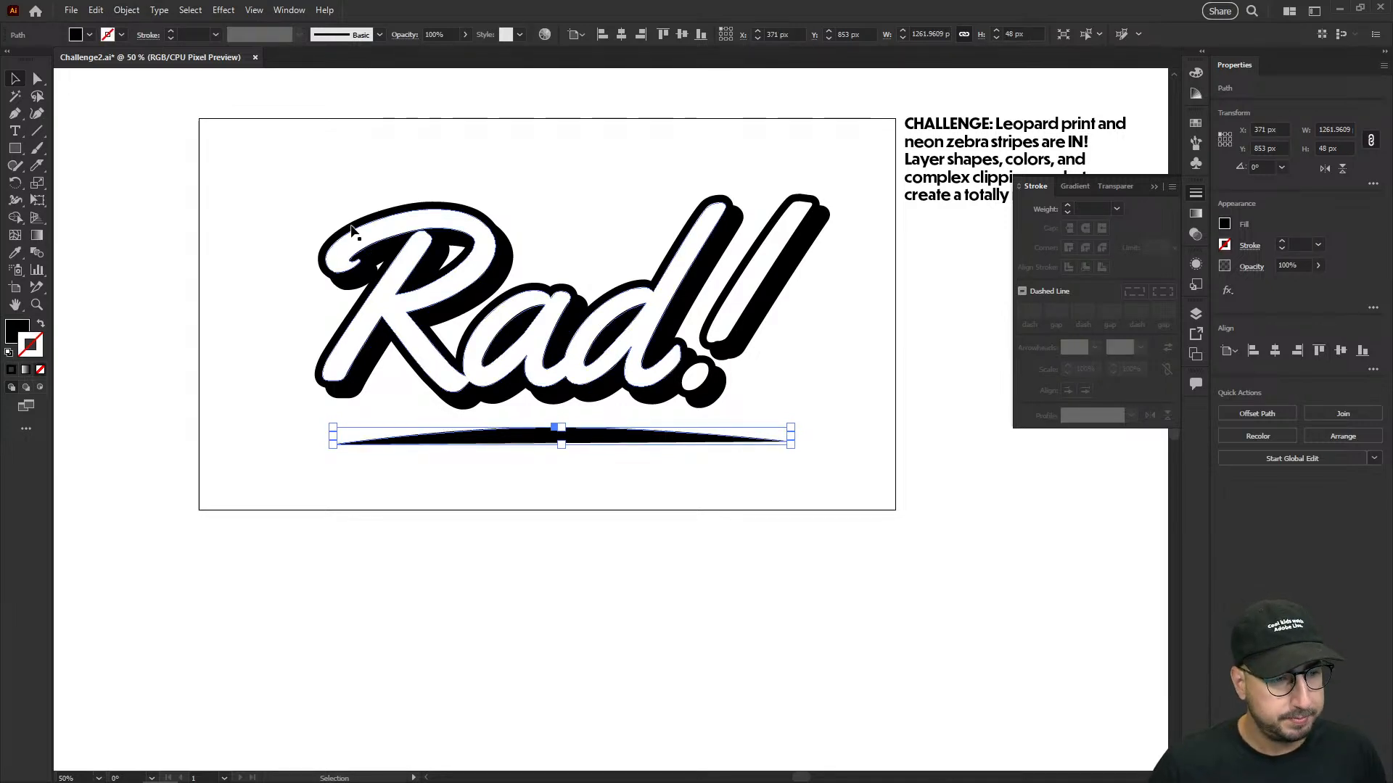
pyautogui.hotkey('ctrl', 'z')
pyautogui.press('i')
pyautogui.click(491, 236)
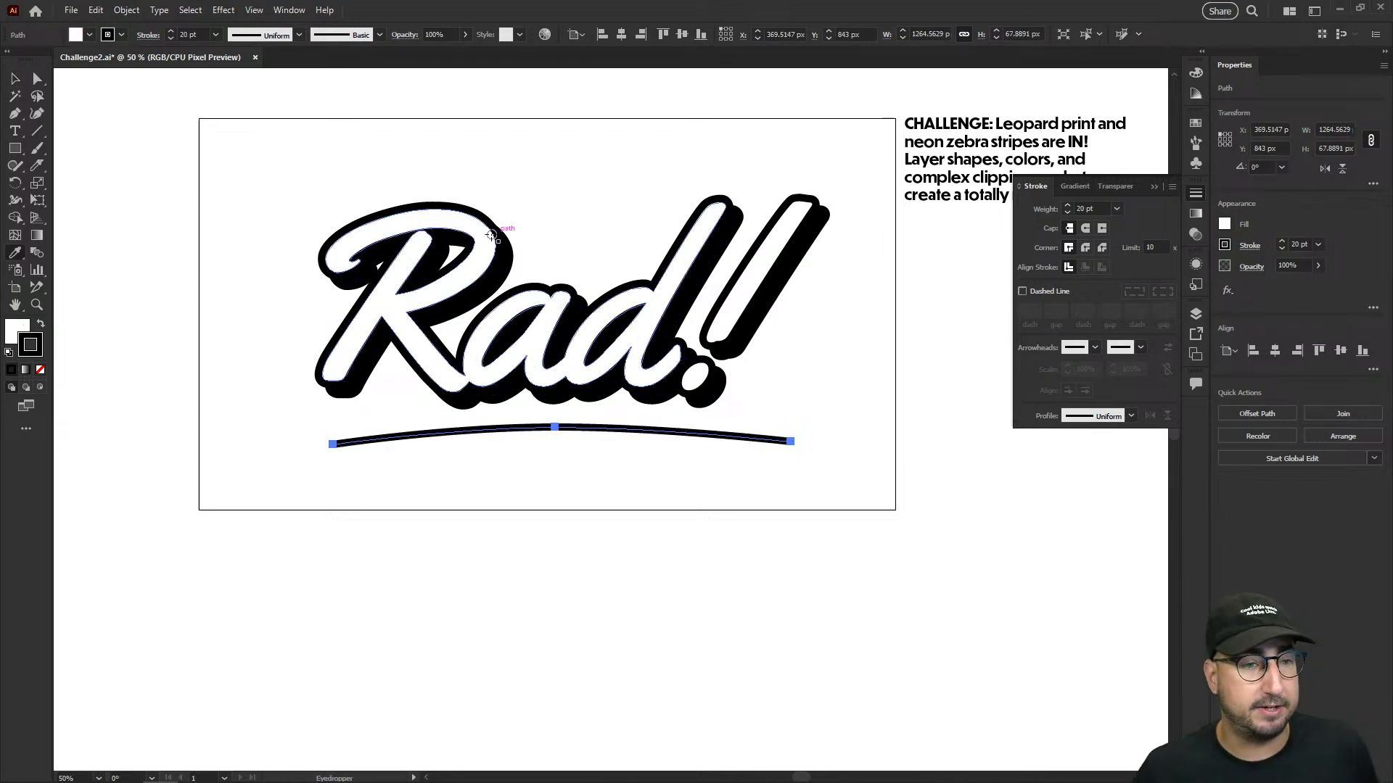
# - Give the arched path's stroke round caps and set its weight to 60 pt
pyautogui.click(1198, 126)
pyautogui.click(1197, 193)
pyautogui.click(1084, 229)
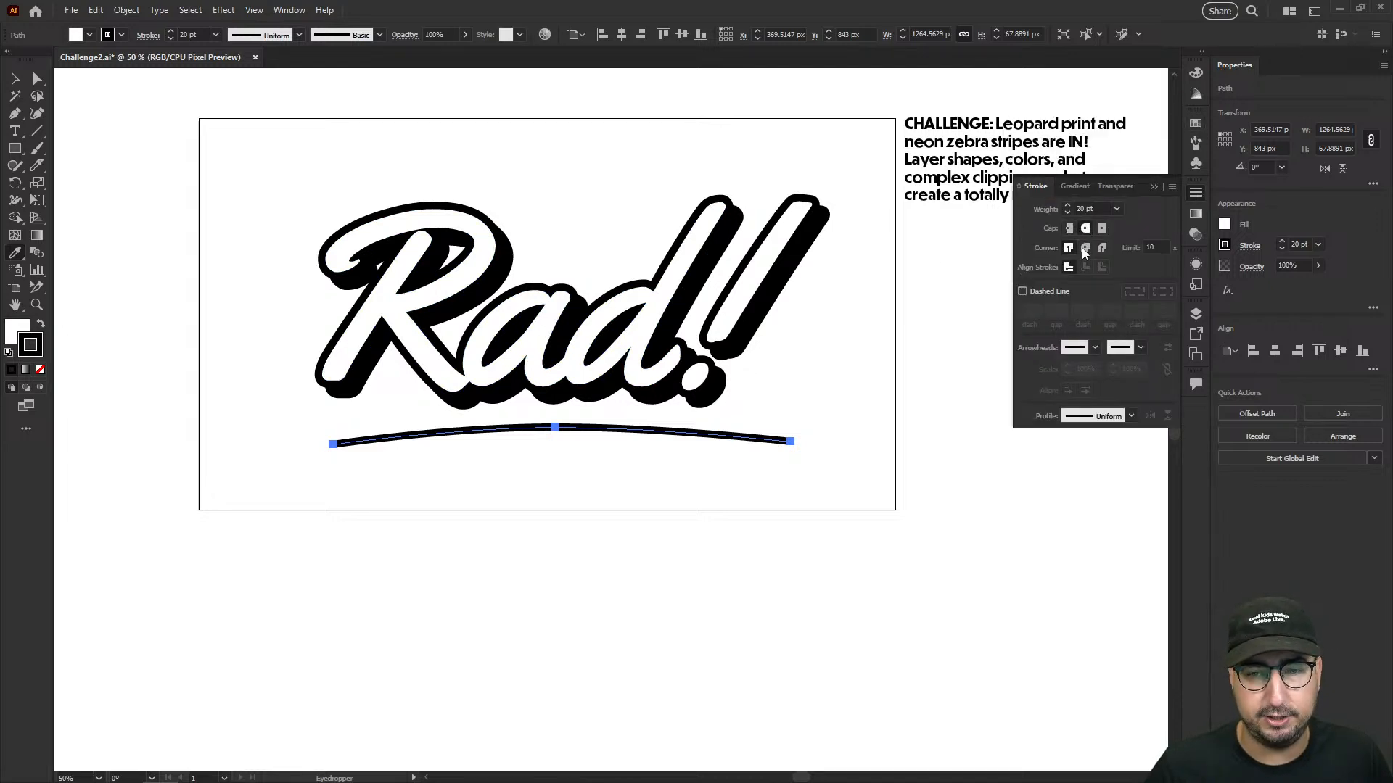
pyautogui.click(1090, 208)
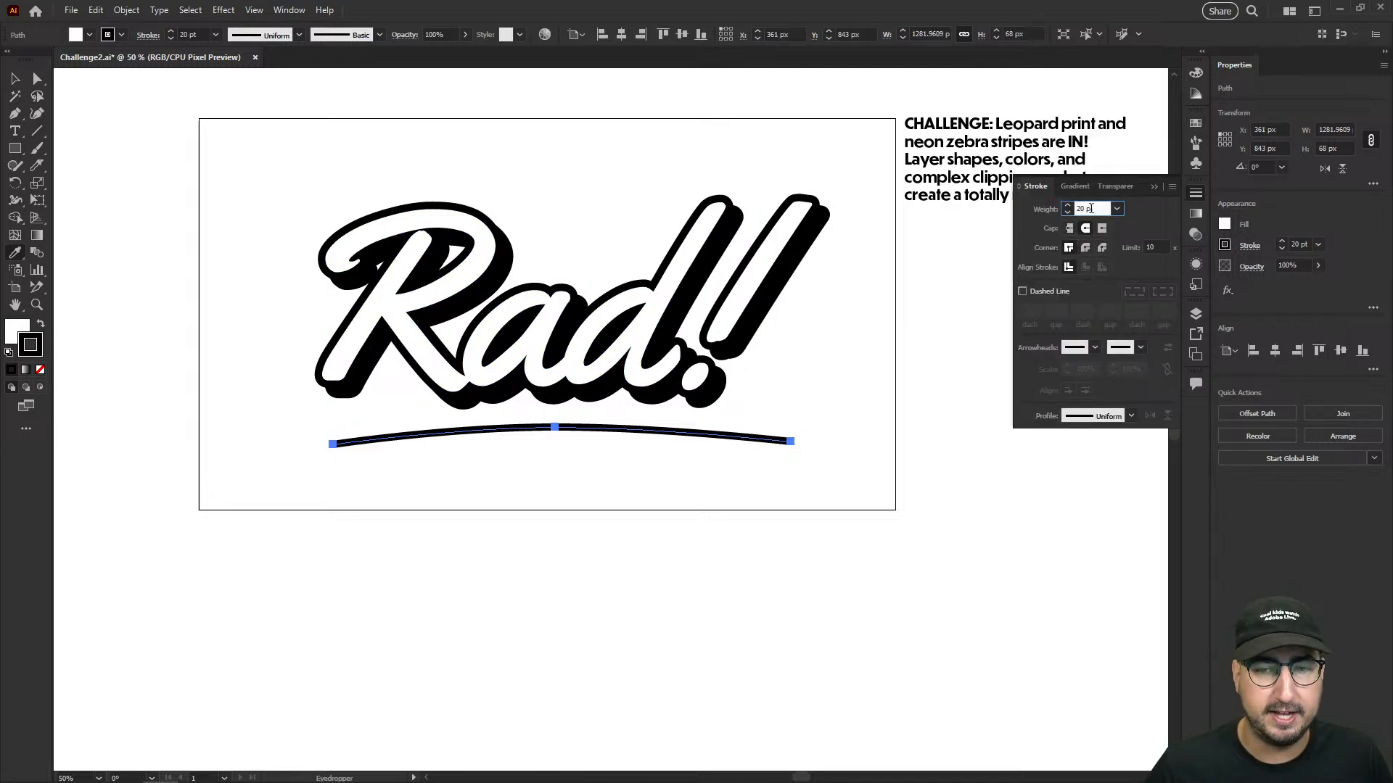
pyautogui.hotkey('shift', 'Up')
pyautogui.hotkey('shift', 'Up')
pyautogui.hotkey('shift', 'Up')
pyautogui.hotkey('shift', 'Up')
pyautogui.hotkey('shift', 'Up')
pyautogui.hotkey('shift', 'Down')
# - Expand the thick arched path into shapes and apply the lettering's white fill and 20 pt outside black stroke
pyautogui.click(126, 11)
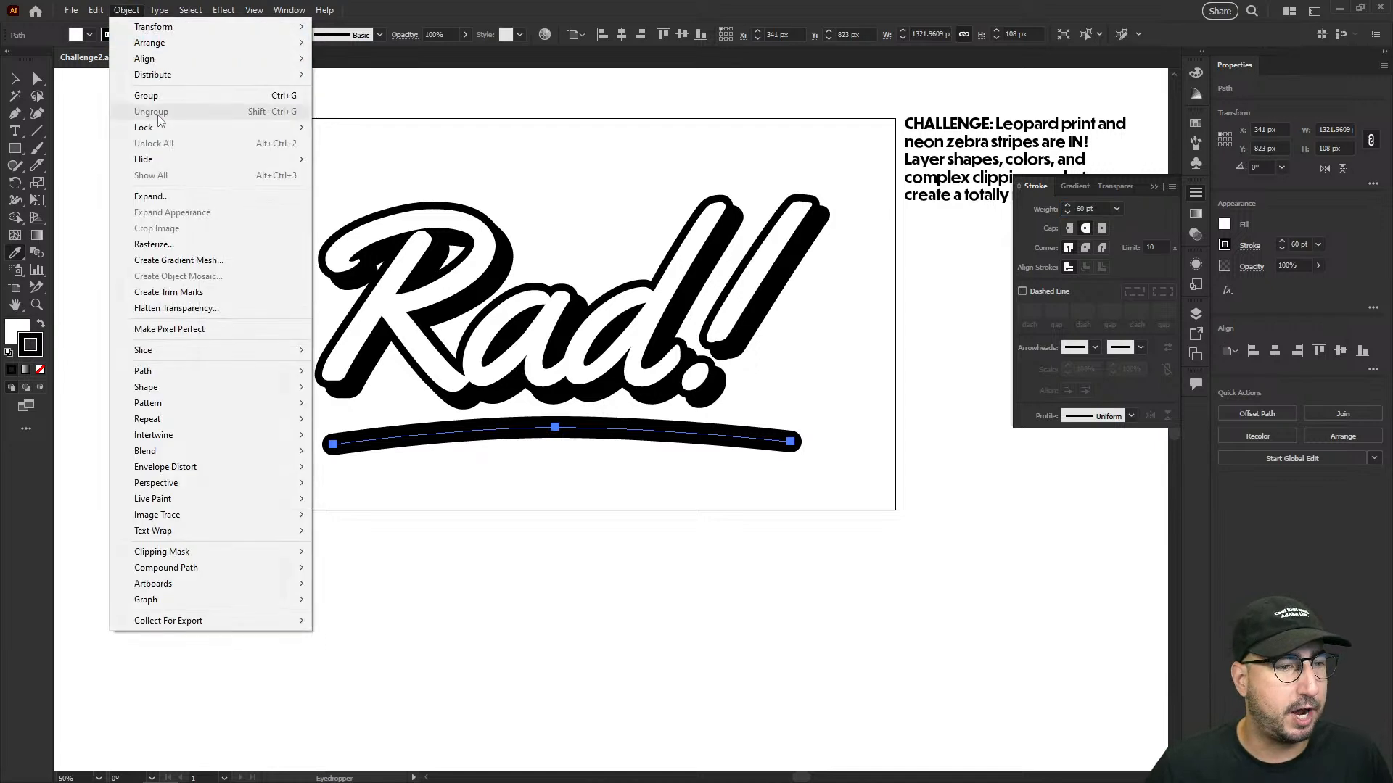
pyautogui.click(170, 196)
pyautogui.click(661, 481)
pyautogui.click(534, 301)
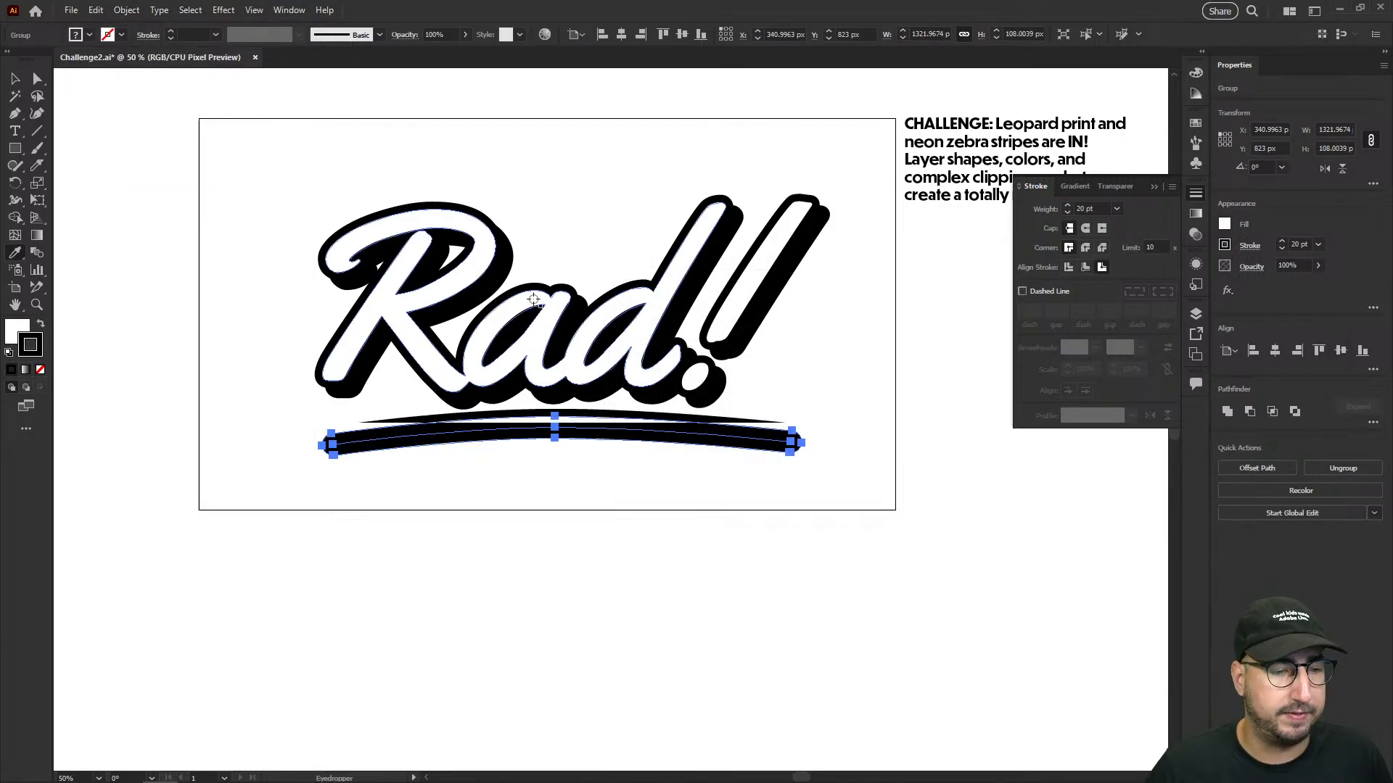
# - Scale the underline group down to about 1179 px wide beneath the lettering
pyautogui.press('v')
pyautogui.click(770, 393)
pyautogui.click(771, 425)
pyautogui.press('s')
pyautogui.moveTo(857, 312); pyautogui.dragTo(818, 326)
# - Create a solid black drop shadow for the underline from a copy offset slightly right and down, sent to the back
pyautogui.press('v')
pyautogui.moveTo(604, 430)
pyautogui.mouseDown()
pyautogui.moveTo(616, 450)
pyautogui.moveTo(605, 437)
pyautogui.mouseUp()
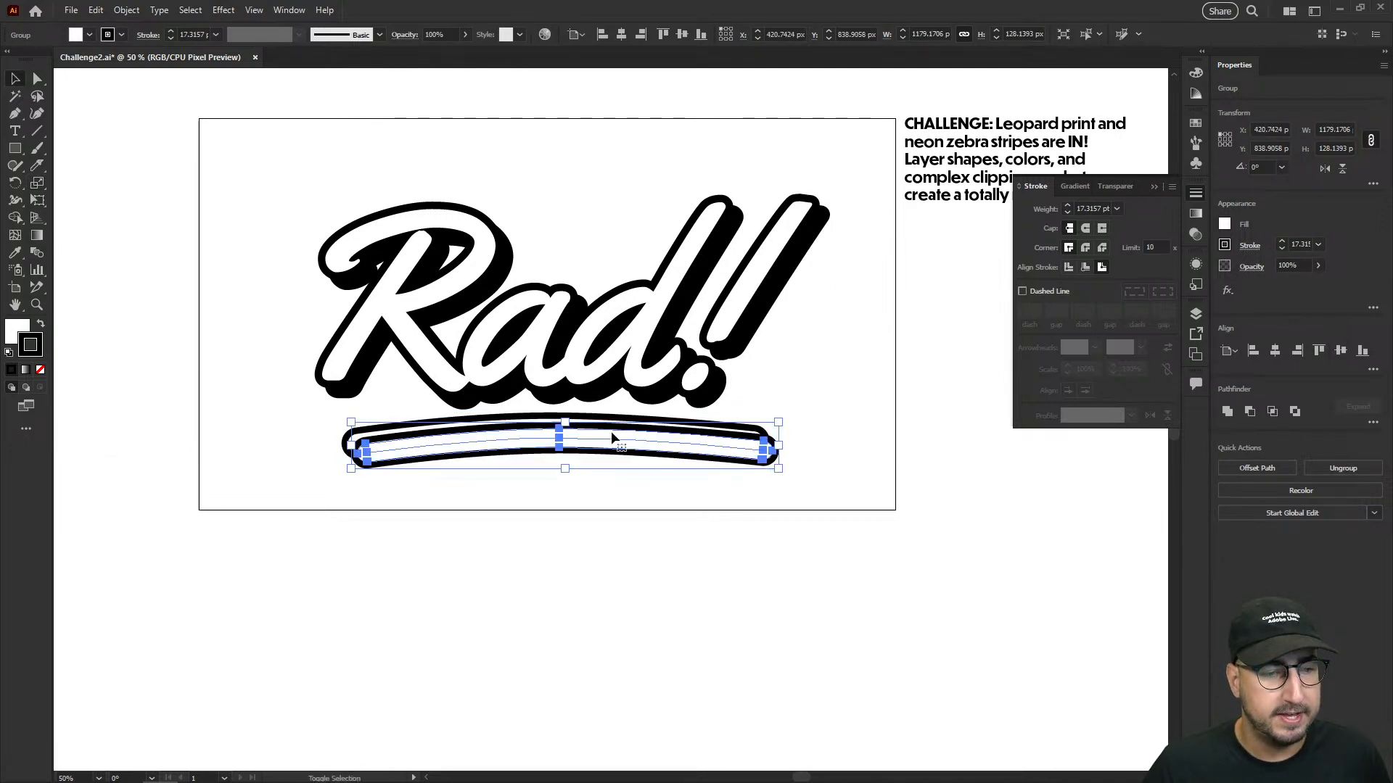
pyautogui.moveTo(25, 347); pyautogui.dragTo(16, 330)
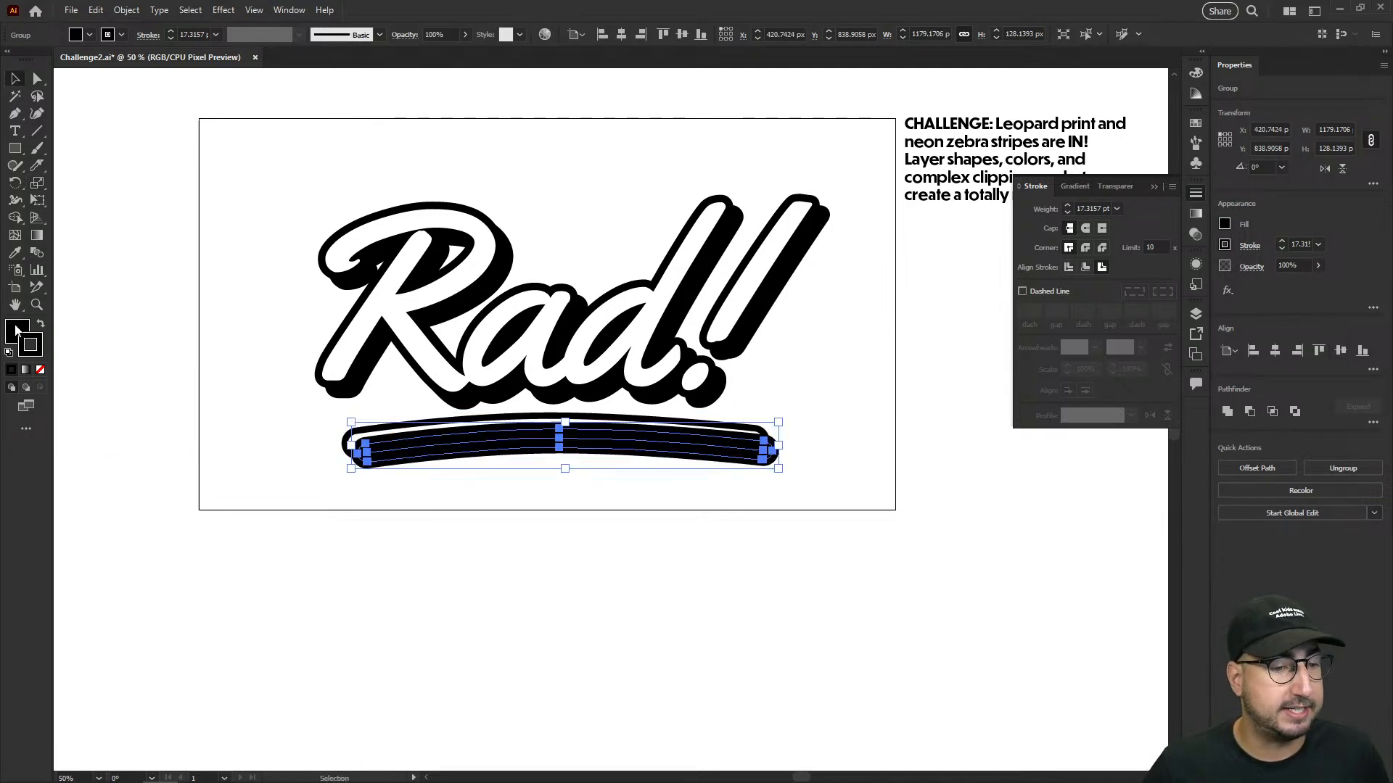
pyautogui.hotkey('ctrl', 'shift', '[')
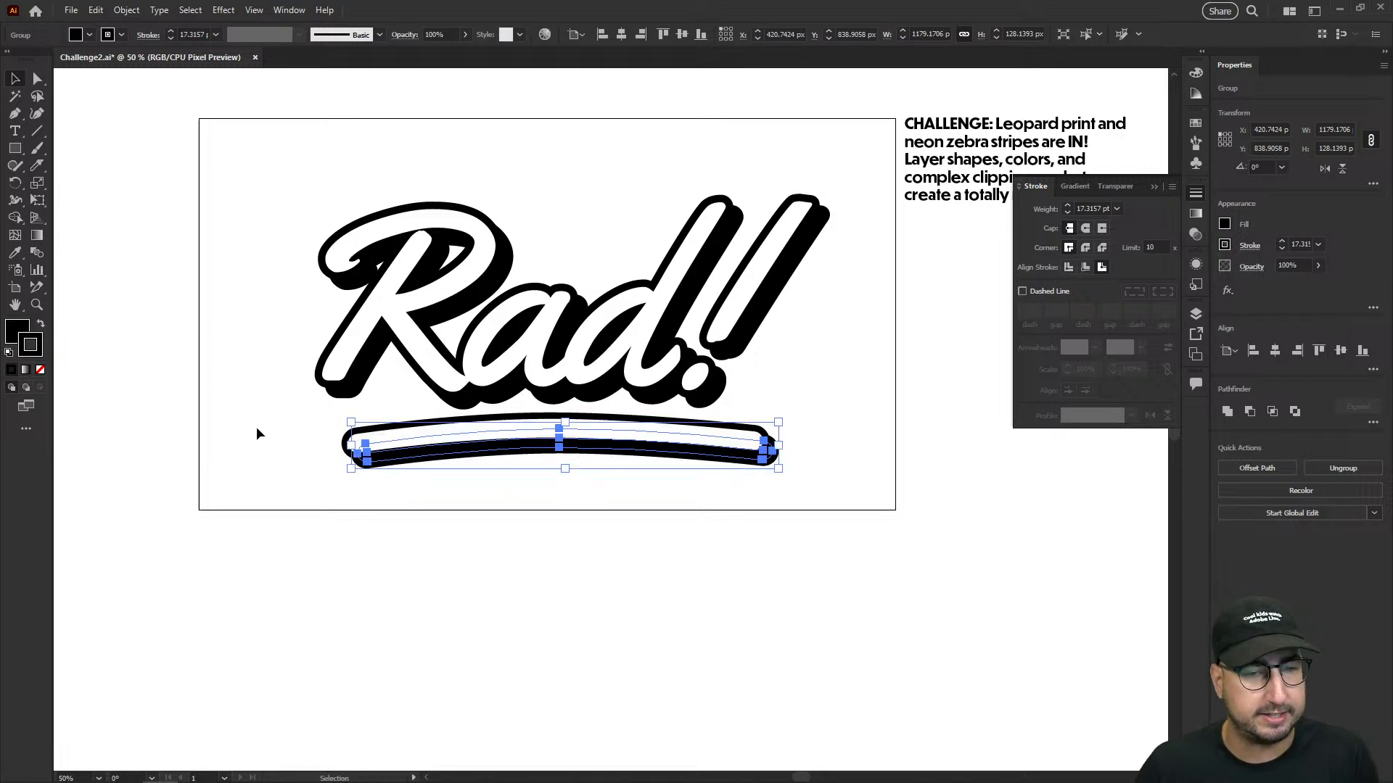
pyautogui.click(257, 432)
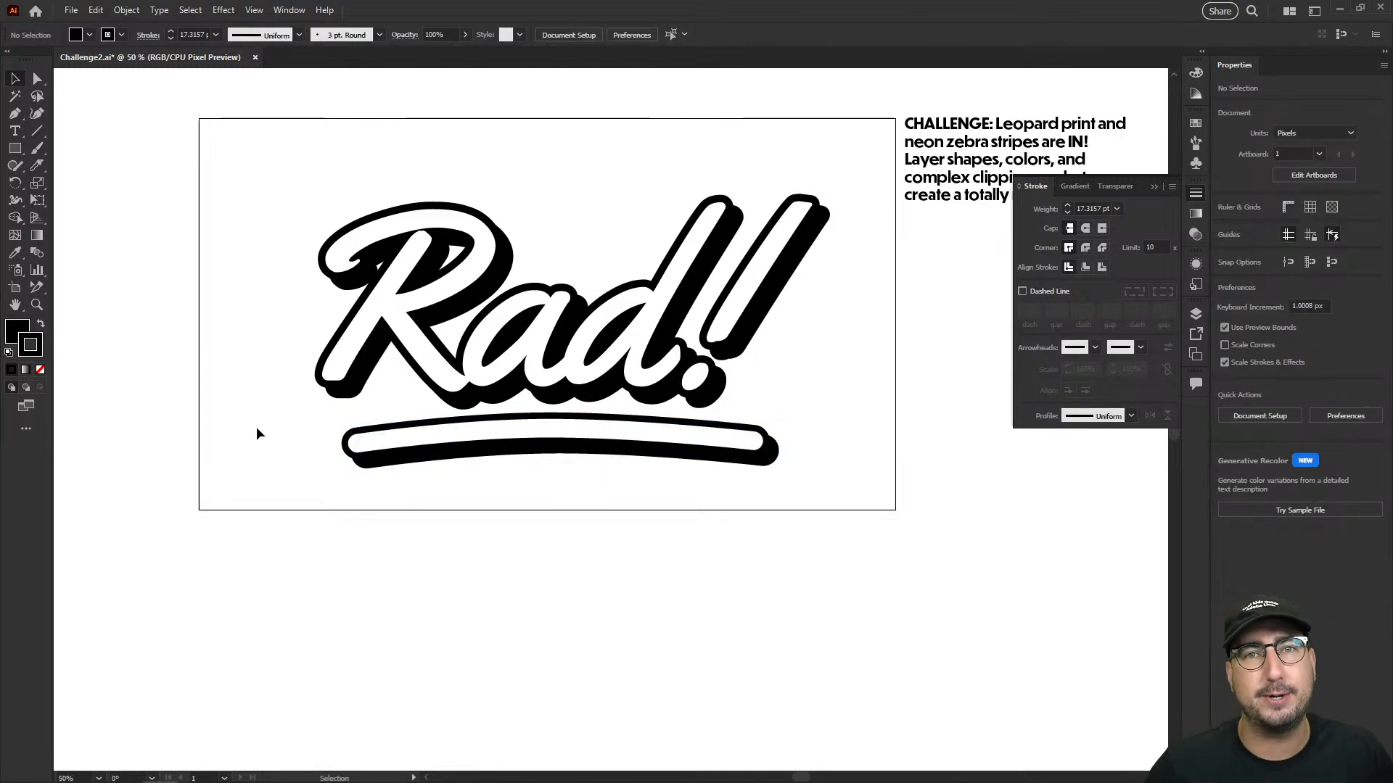
# - Scale the black live "Rad!" text above the artboard down to about 480 pt
pyautogui.scroll(3, 256, 433)
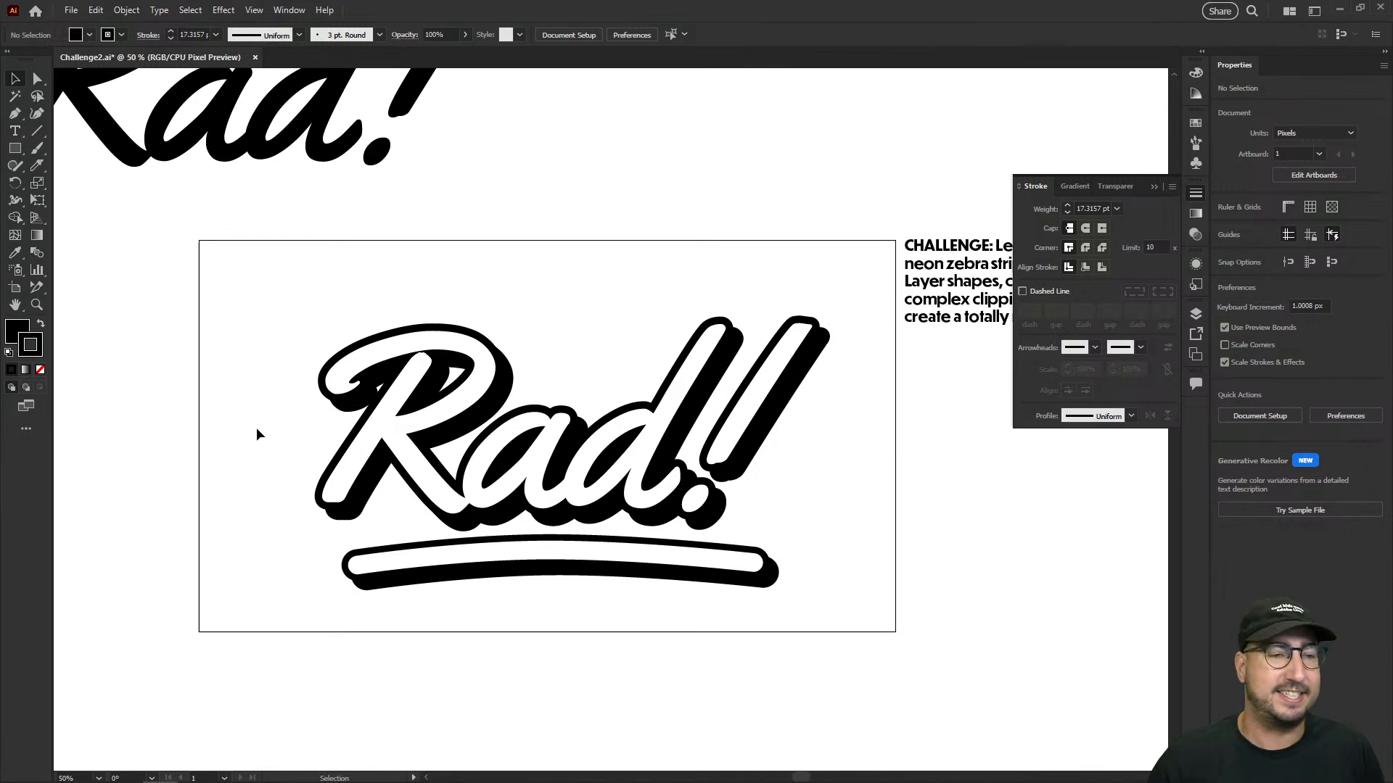
pyautogui.scroll(4, 257, 434)
pyautogui.click(336, 210)
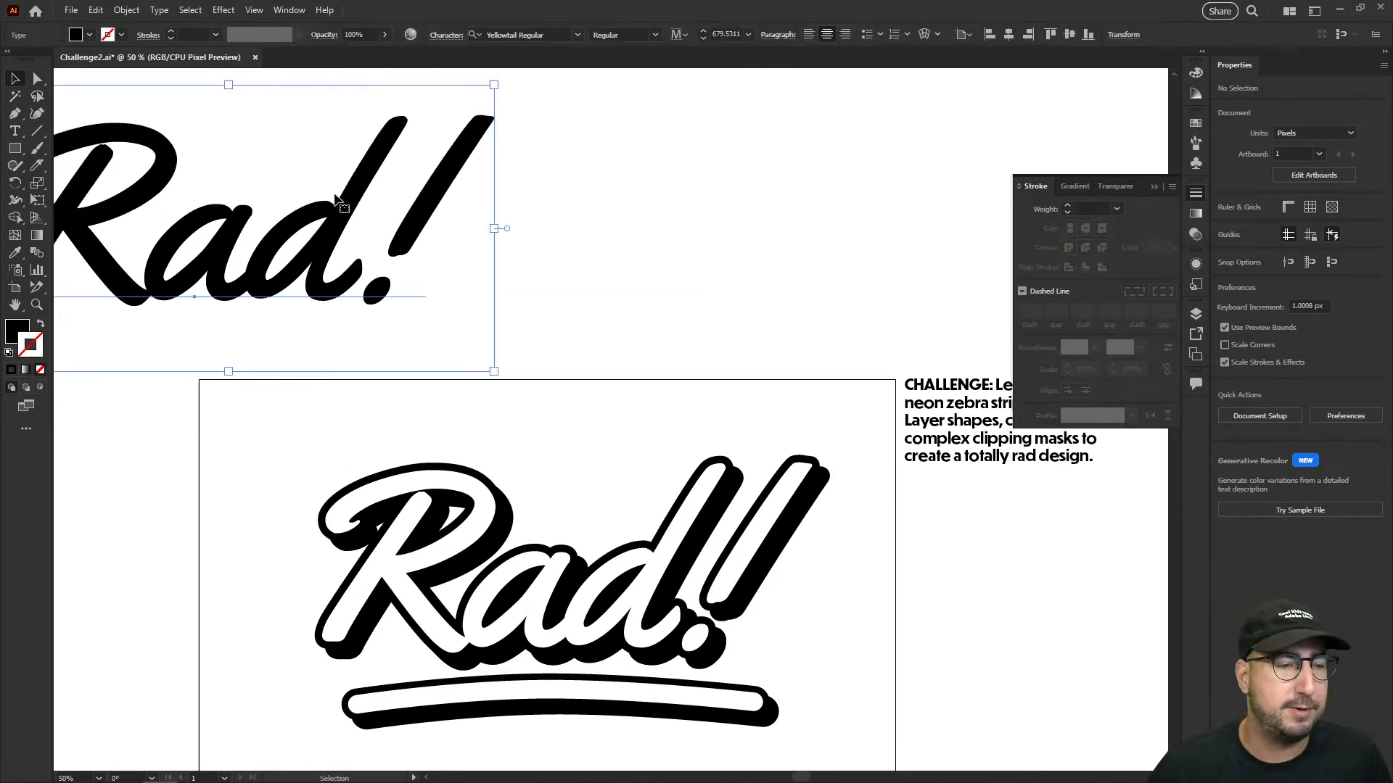
pyautogui.hotkey('shift', 's')
pyautogui.click(353, 113)
pyautogui.click(786, 417)
pyautogui.press('s')
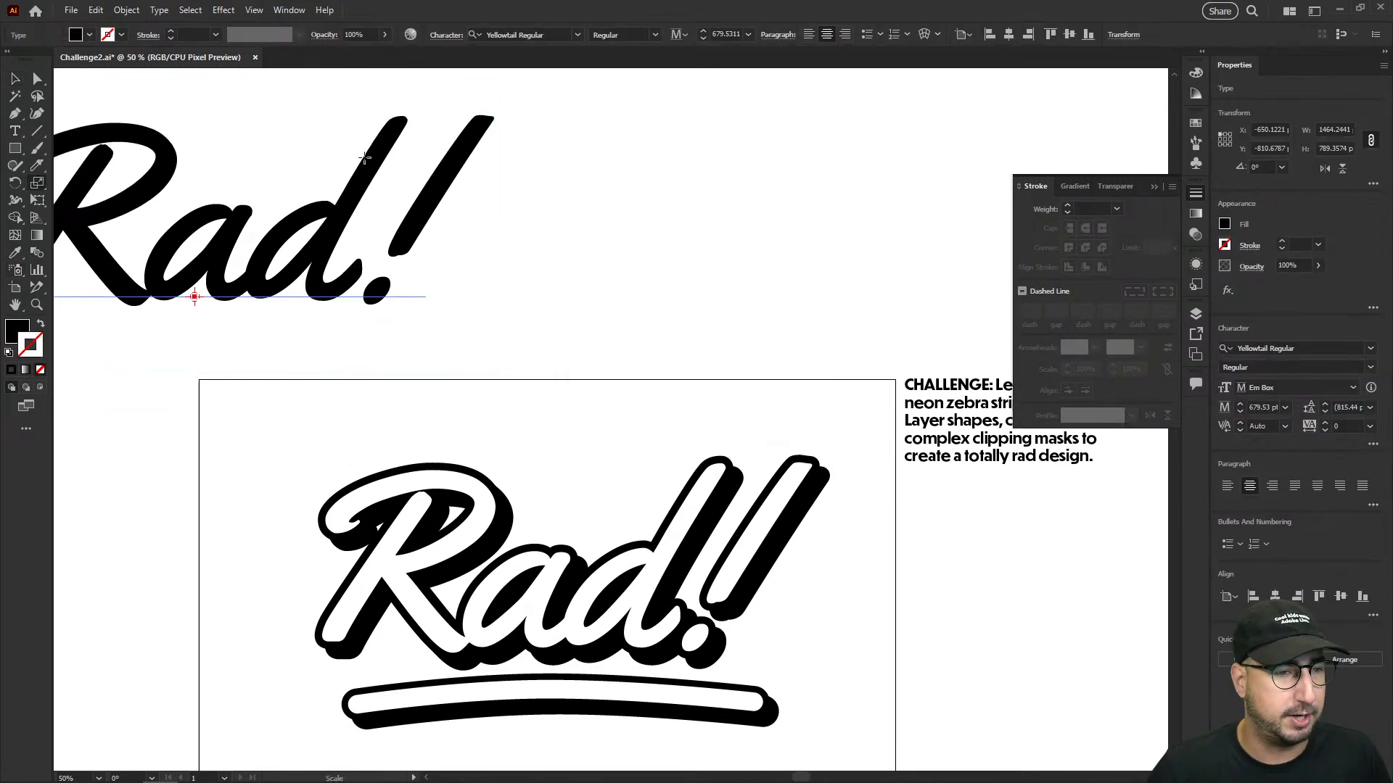
pyautogui.moveTo(359, 125); pyautogui.dragTo(311, 176)
pyautogui.hotkey('ctrl', '=')
pyautogui.moveTo(476, 367); pyautogui.dragTo(411, 329)
pyautogui.keyDown('alt'); pyautogui.click(575, 394); pyautogui.keyUp('alt')
pyautogui.moveTo(593, 431); pyautogui.dragTo(488, 395)
pyautogui.press('v')
# - Duplicate the live text alongside itself and change the wording of the original to "Cool!"
pyautogui.moveTo(393, 399); pyautogui.dragTo(824, 404)
pyautogui.moveTo(398, 393); pyautogui.dragTo(368, 392)
pyautogui.press('t')
pyautogui.moveTo(435, 356); pyautogui.dragTo(203, 352)
pyautogui.write('Cool!')
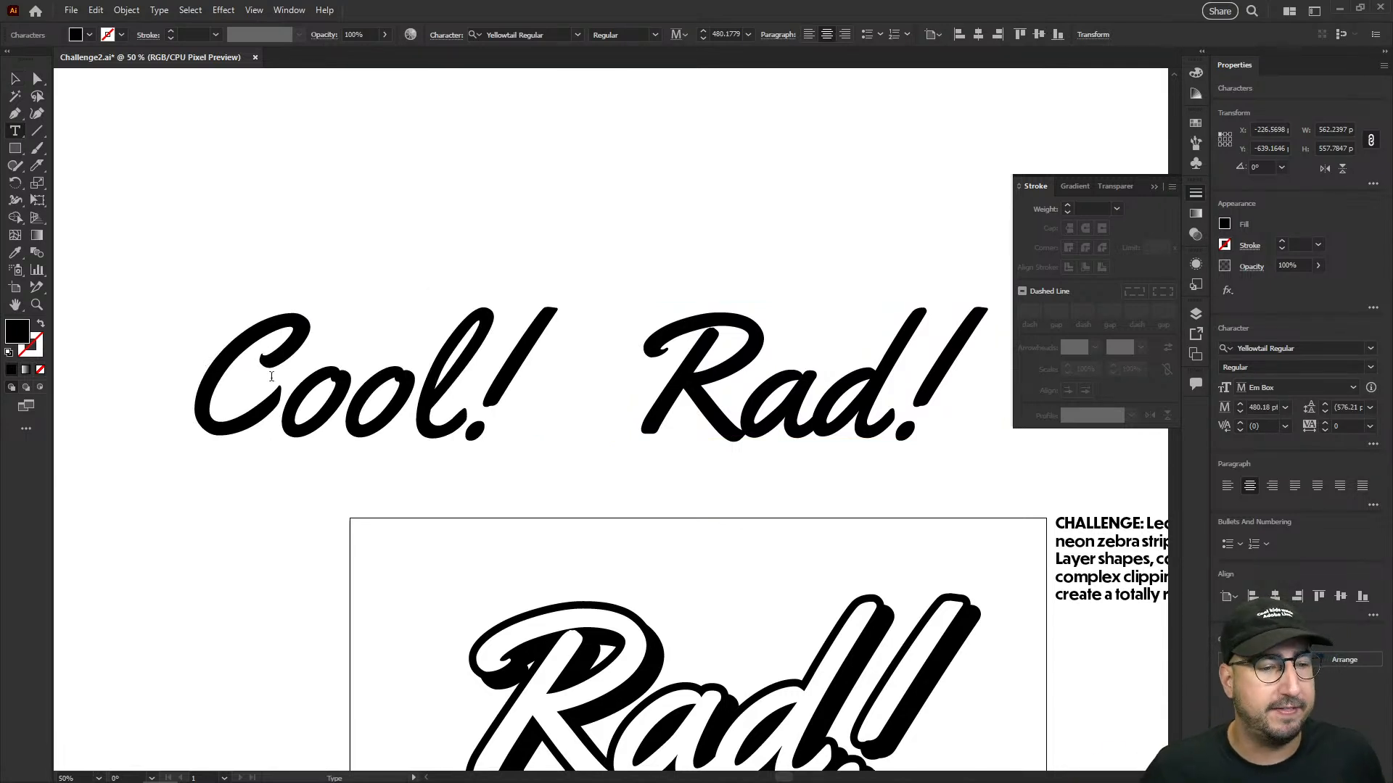
pyautogui.click(15, 79)
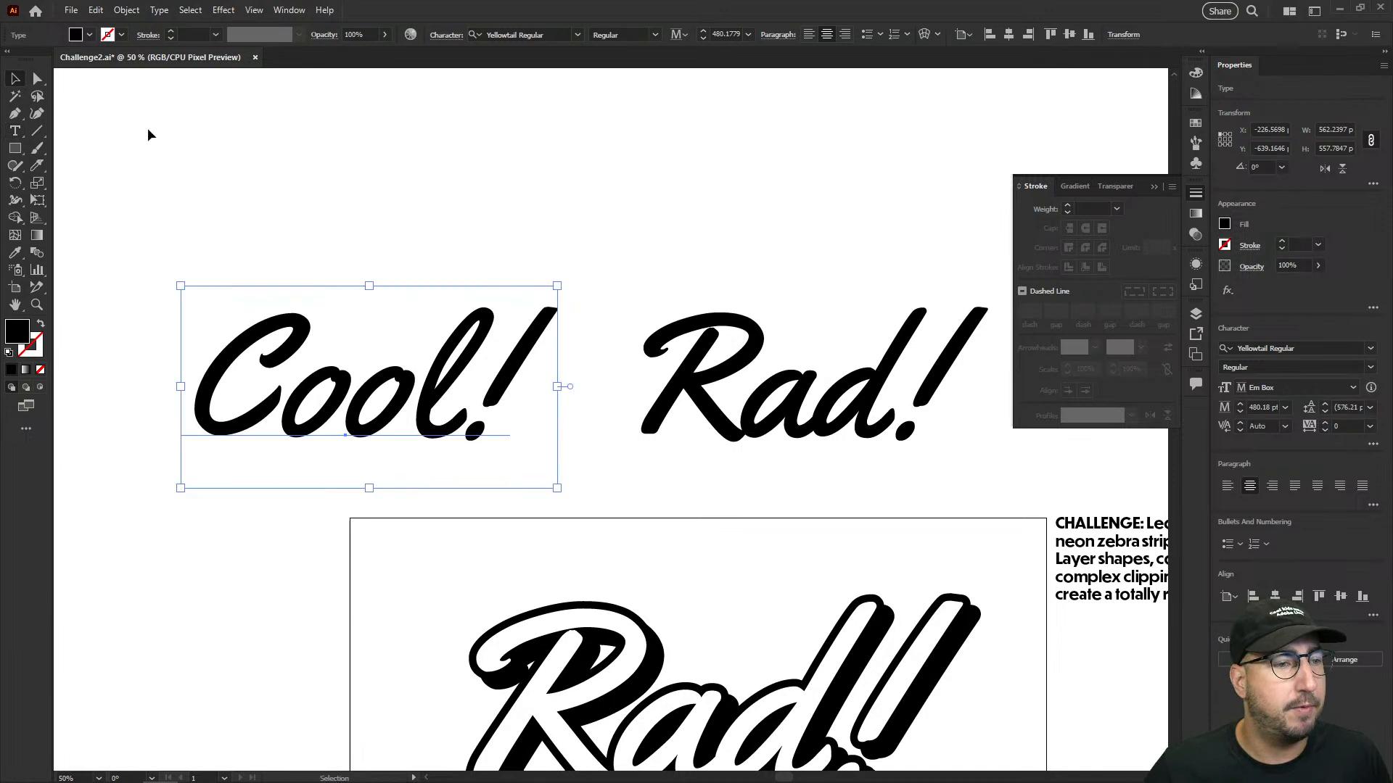
# - Expand the copied "Rad!" text into vector shapes with Object and Fill enabled
pyautogui.moveTo(631, 231); pyautogui.dragTo(481, 233)
pyautogui.click(643, 403)
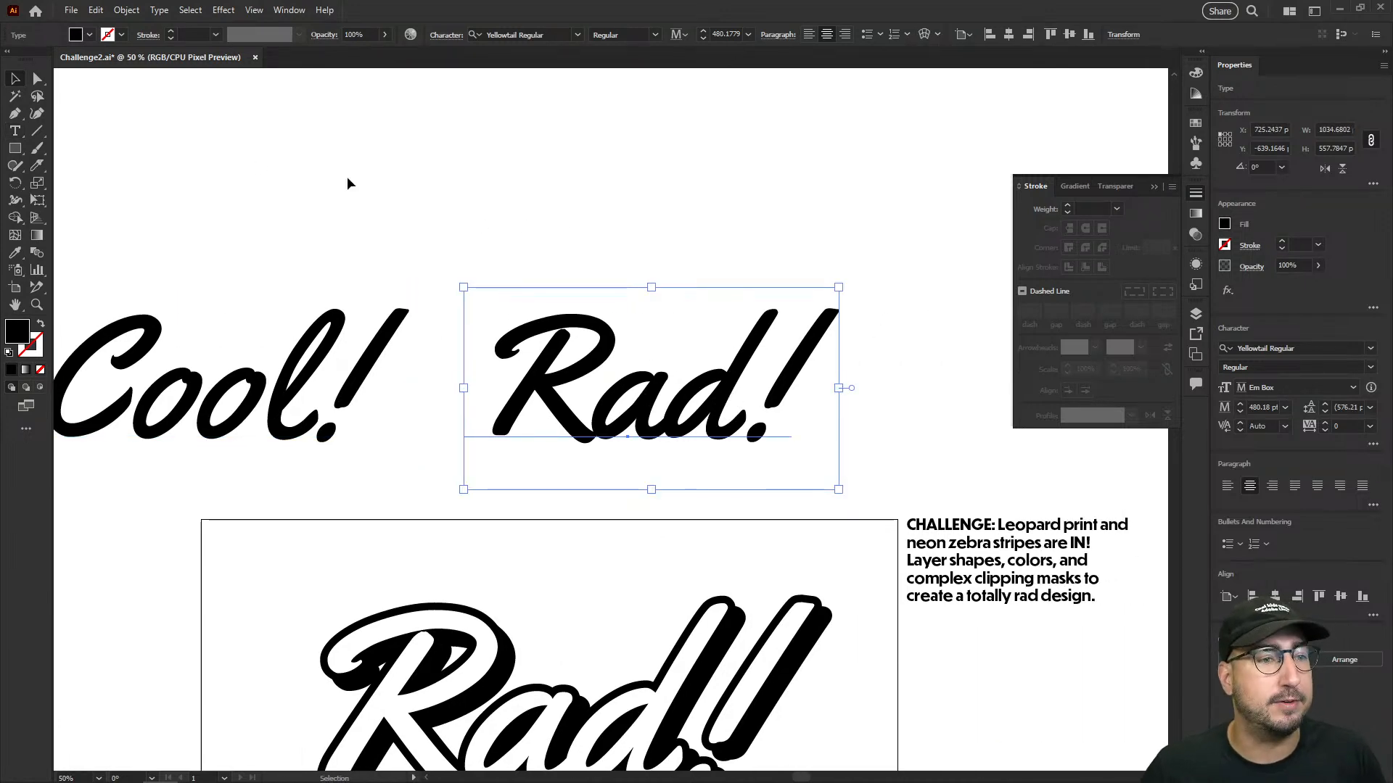
pyautogui.click(134, 15)
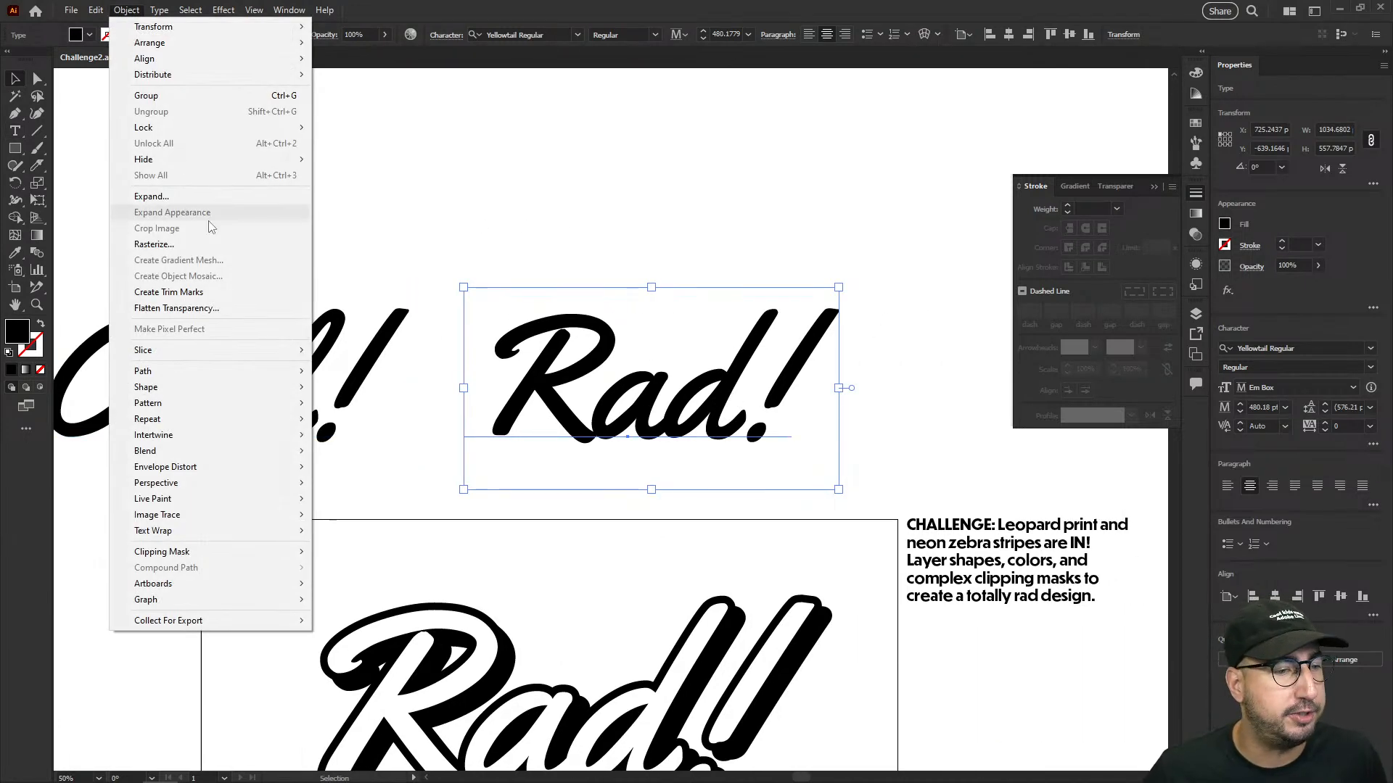
pyautogui.click(211, 200)
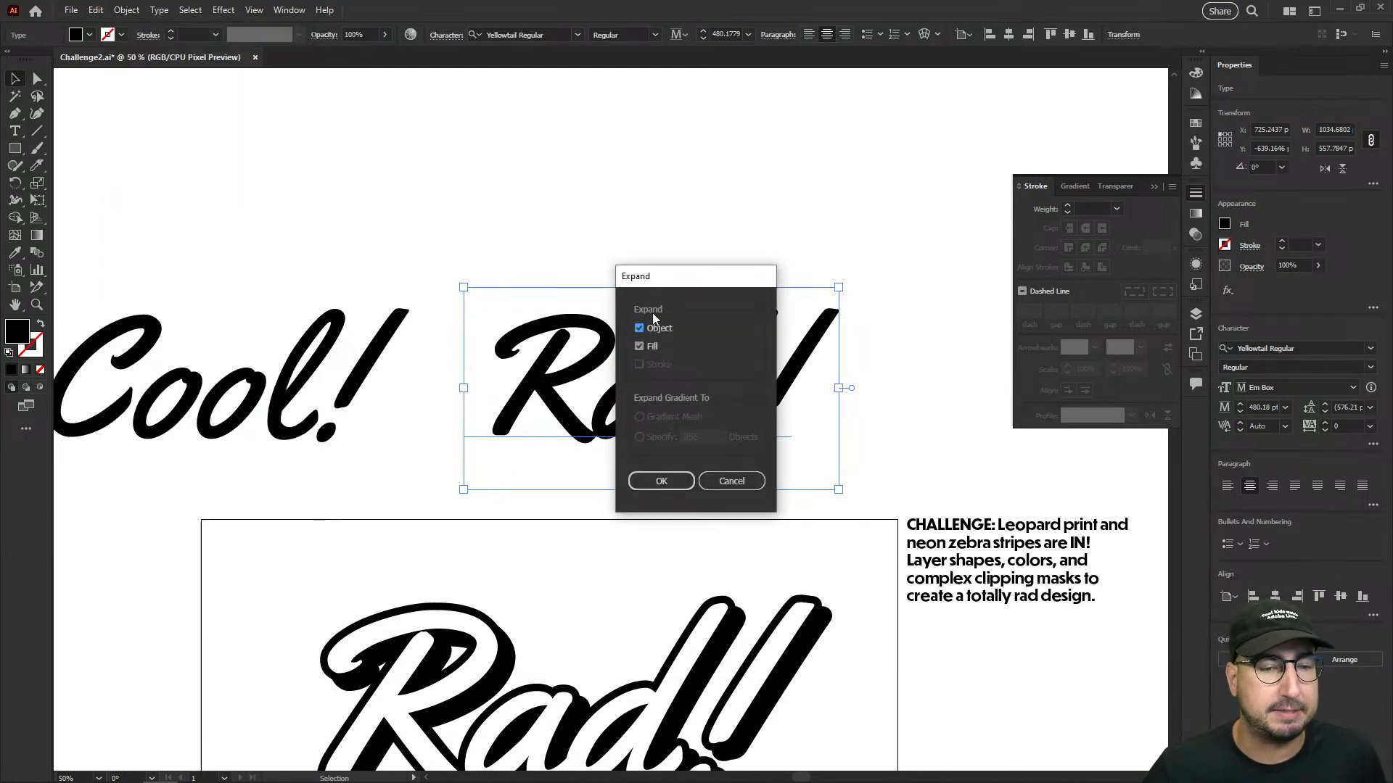
pyautogui.click(662, 482)
# - Swap the expanded lettering's fill and stroke to show its outlines, and swap them back
pyautogui.press('z')
pyautogui.click(608, 337)
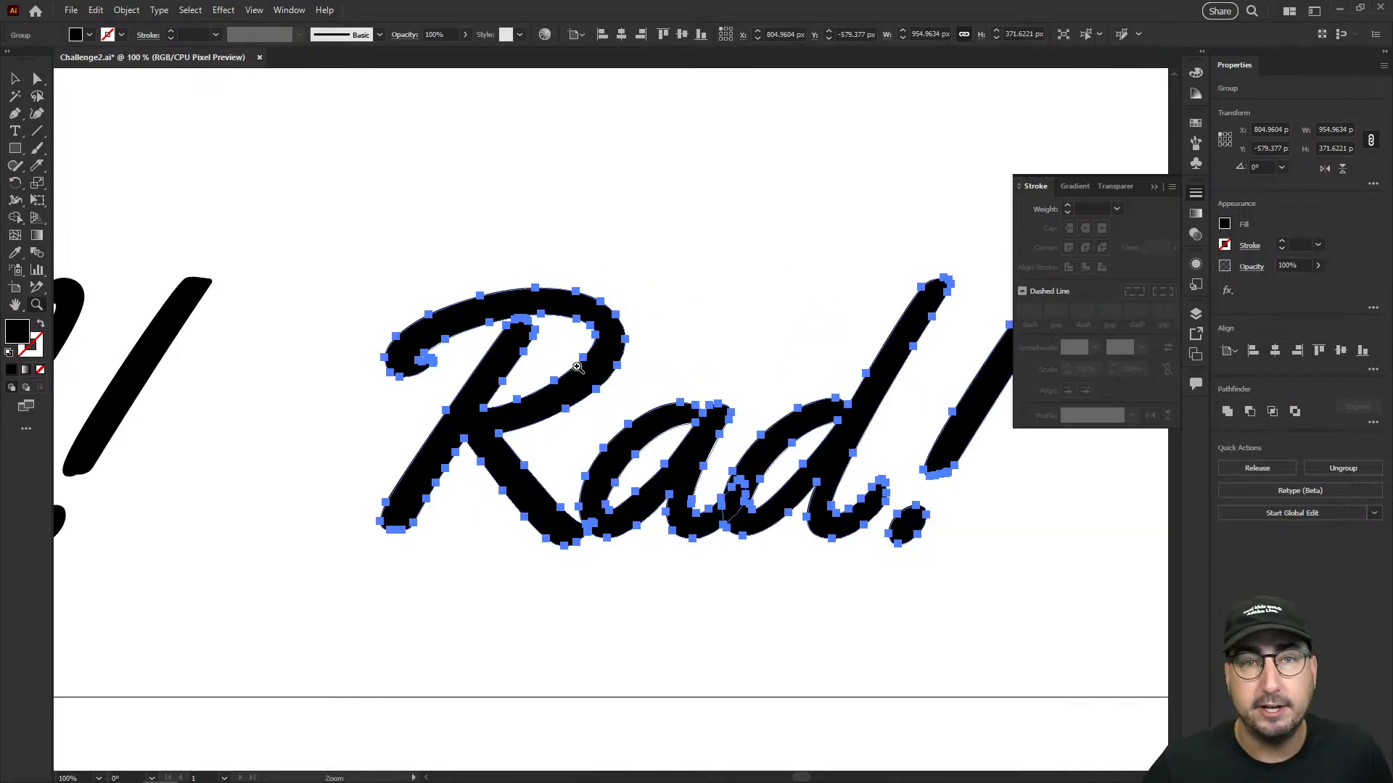
pyautogui.hotkey('shift', 'x')
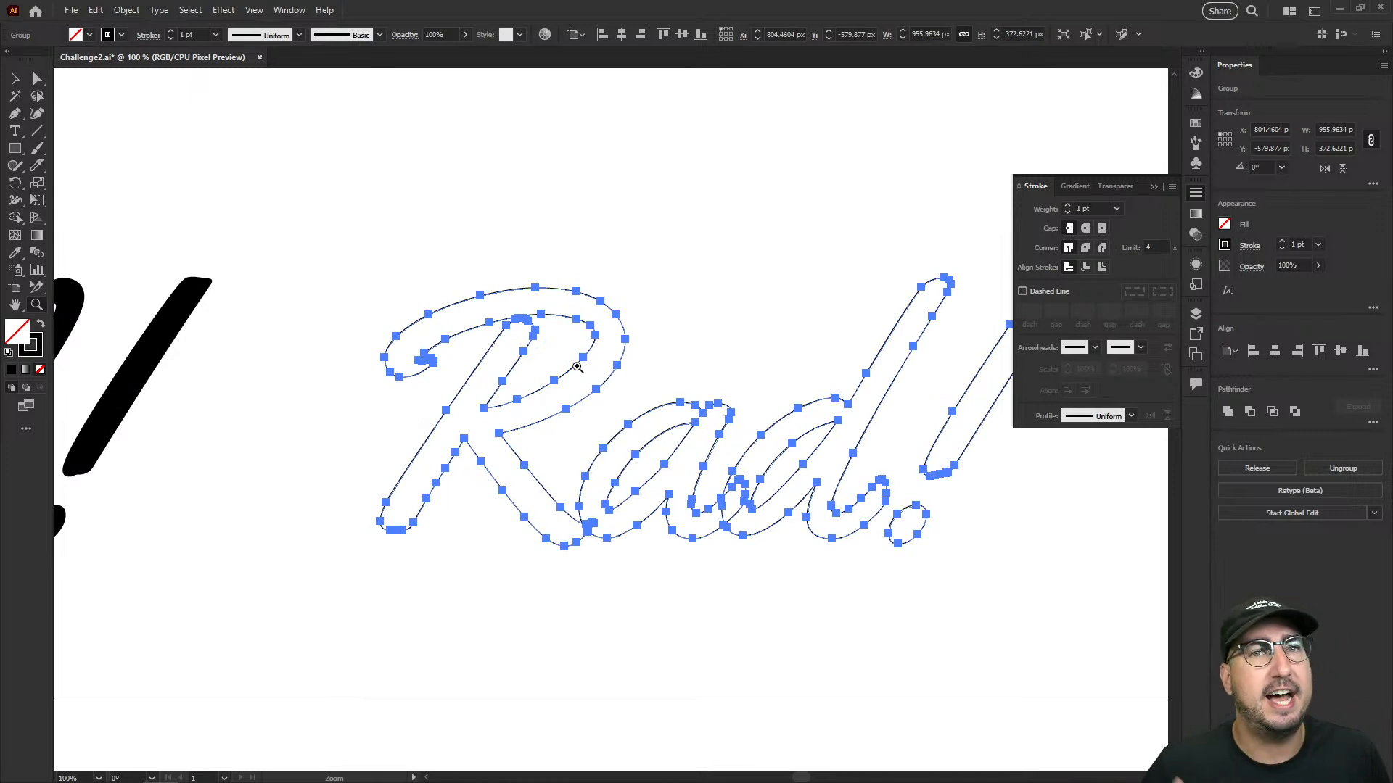
pyautogui.hotkey('shift', 'x')
# - Draw a 412 × 89 px black rectangle above the expanded "Rad!" and select it together with the lettering
pyautogui.press('m')
pyautogui.moveTo(500, 156); pyautogui.dragTo(798, 221)
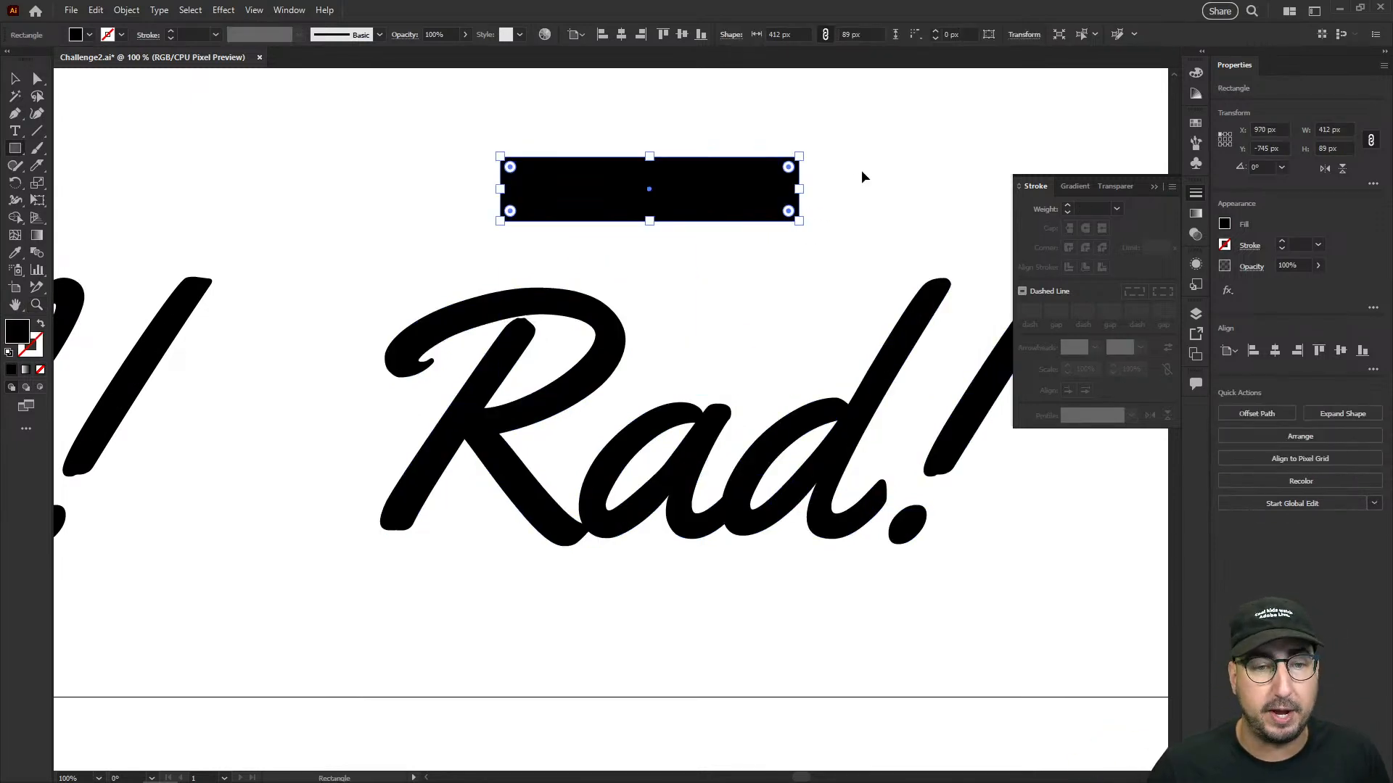
pyautogui.press('v')
pyautogui.click(834, 171)
pyautogui.moveTo(848, 147); pyautogui.dragTo(521, 351)
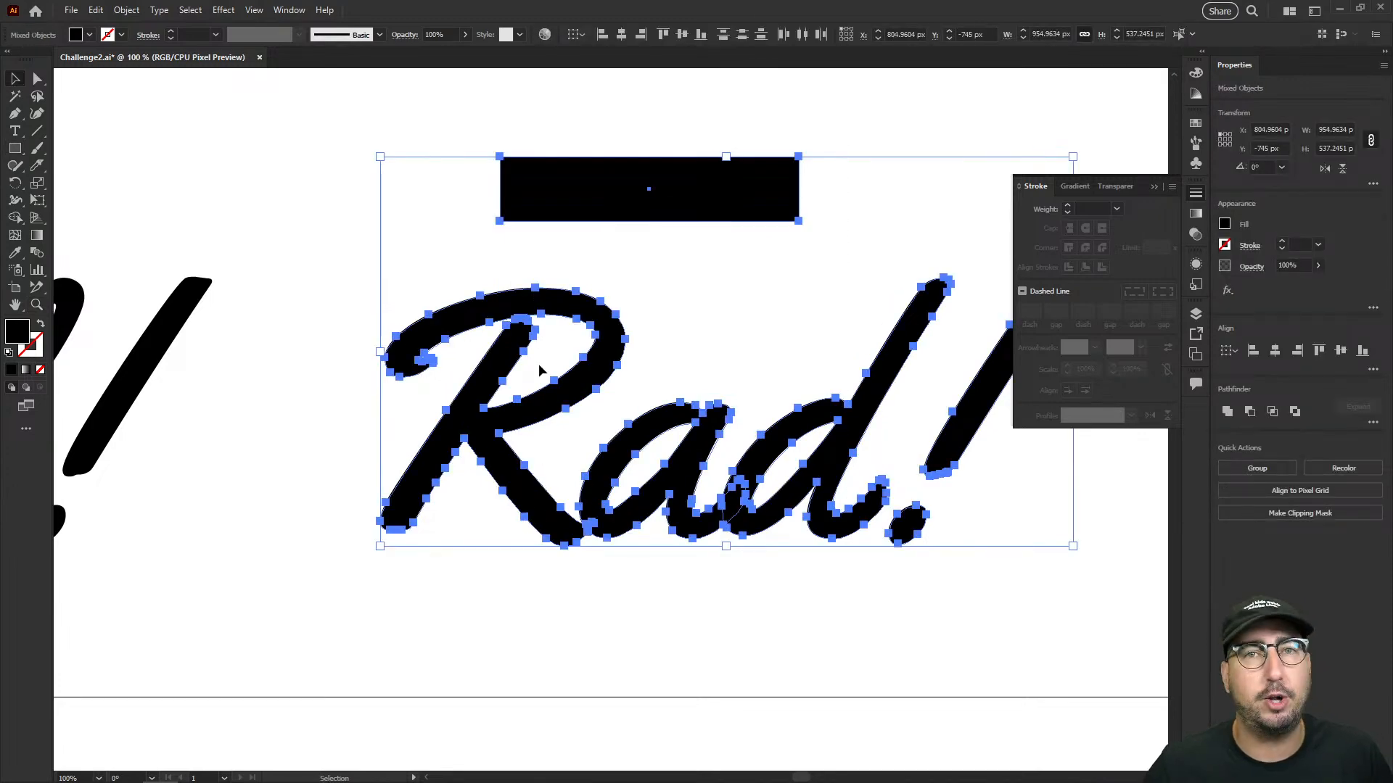
pyautogui.click(412, 219)
# - Move the rectangle above "Cool!", select it together with the live text for comparison, and delete the rectangle
pyautogui.moveTo(488, 250); pyautogui.dragTo(877, 281)
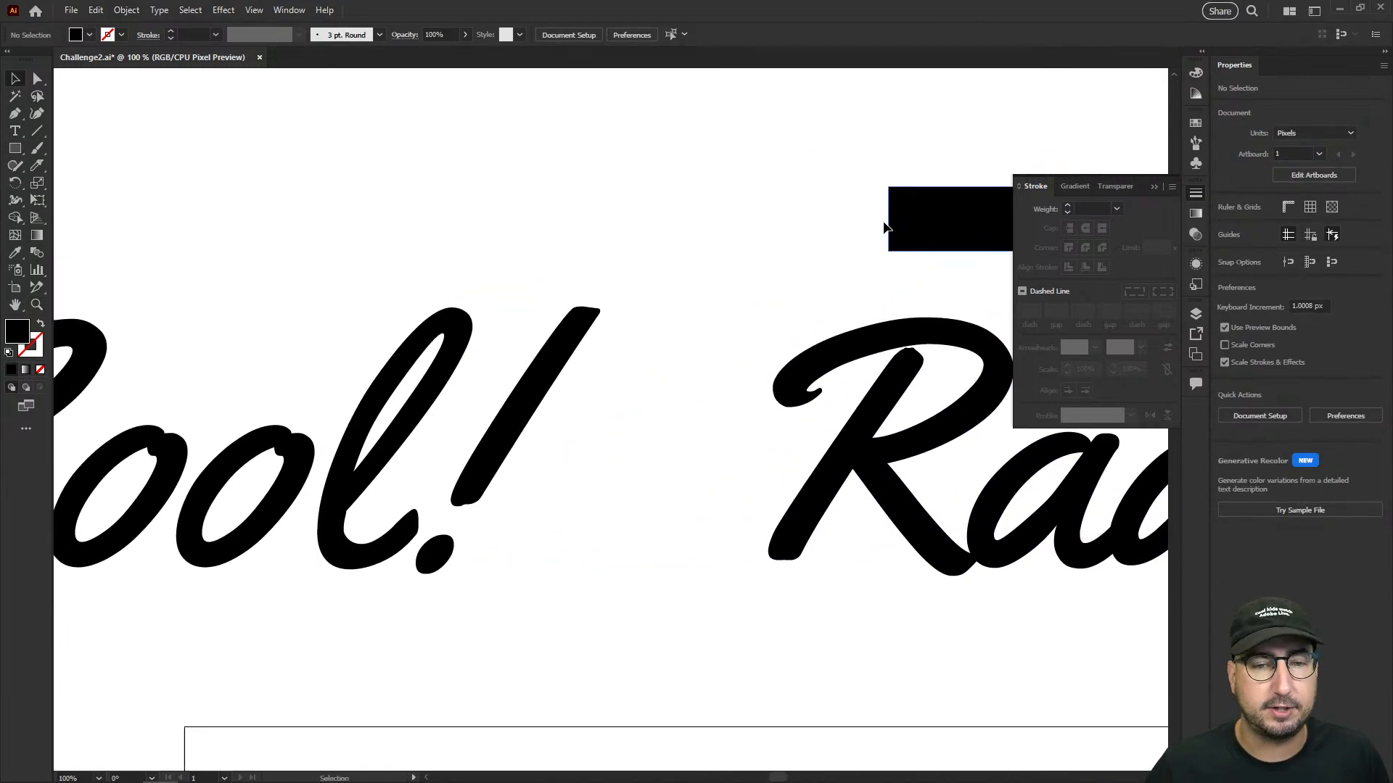
pyautogui.moveTo(917, 218); pyautogui.dragTo(200, 223)
pyautogui.moveTo(373, 307); pyautogui.dragTo(550, 286)
pyautogui.keyDown('shift'); pyautogui.click(580, 417); pyautogui.keyUp('shift')
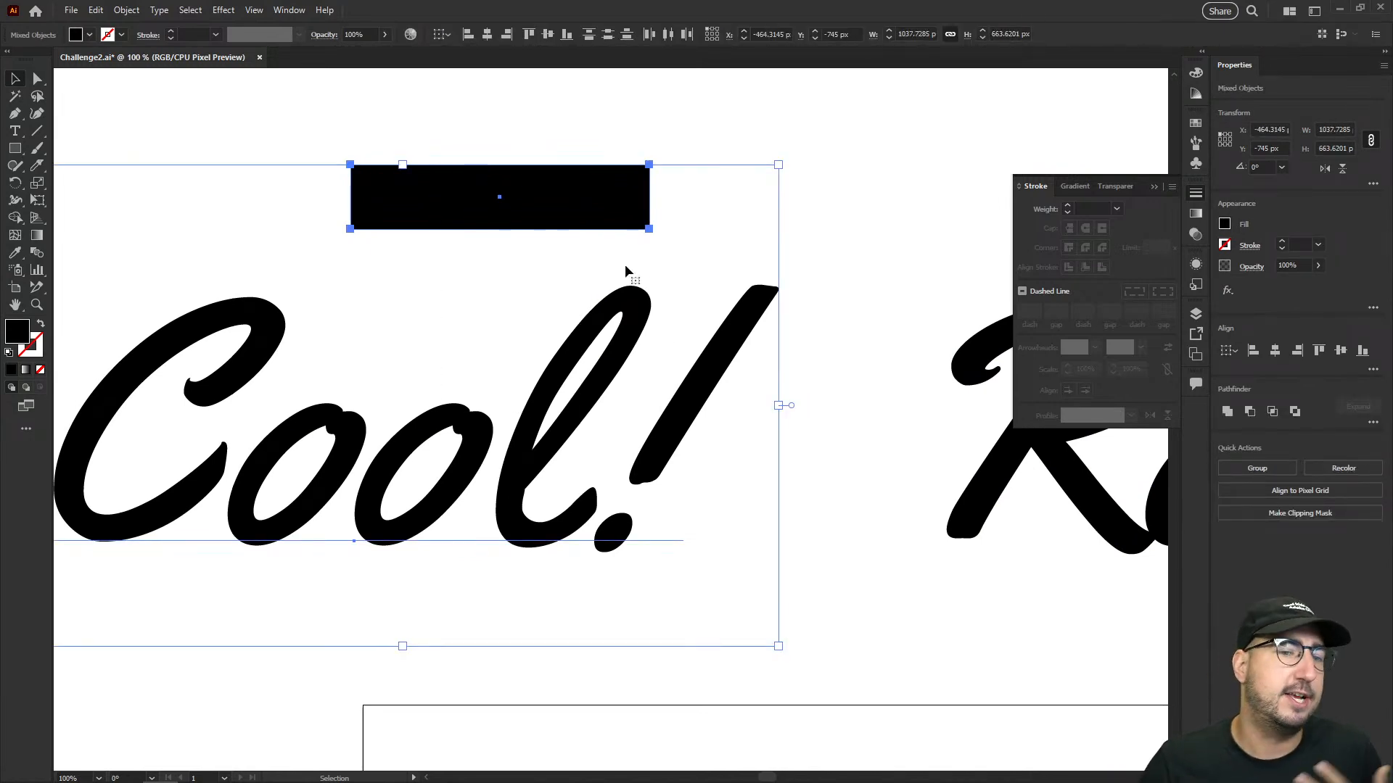
pyautogui.click(689, 144)
pyautogui.click(624, 182)
pyautogui.press('Delete')
# - Clear the outlined, shadowed "Rad!" lettering and its underline off the artboard
pyautogui.press('z')
pyautogui.keyDown('alt'); pyautogui.click(660, 370); pyautogui.keyUp('alt')
pyautogui.keyDown('alt'); pyautogui.click(661, 370); pyautogui.keyUp('alt')
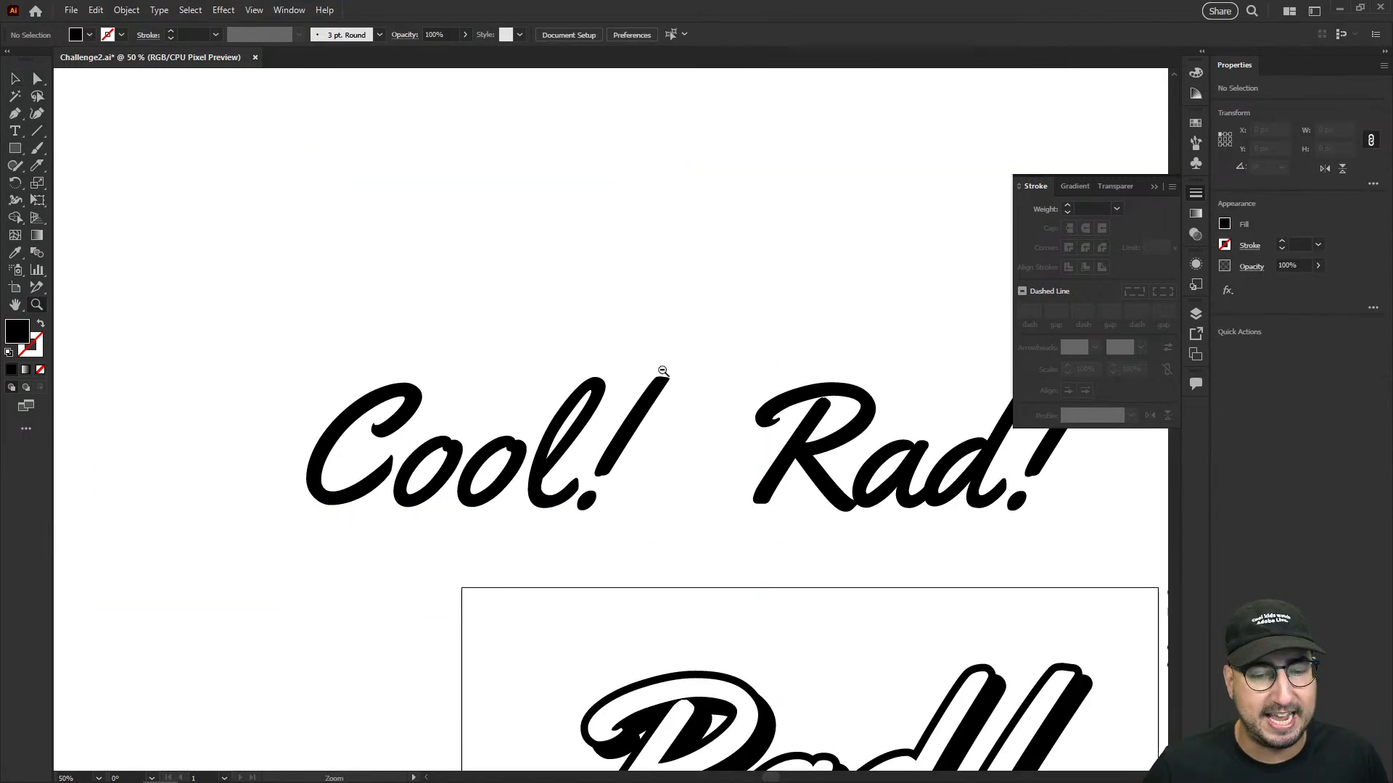
pyautogui.keyDown('alt'); pyautogui.click(661, 371); pyautogui.keyUp('alt')
pyautogui.moveTo(625, 467); pyautogui.dragTo(543, 317)
pyautogui.press('v')
pyautogui.moveTo(473, 447); pyautogui.dragTo(852, 690)
pyautogui.moveTo(770, 620); pyautogui.dragTo(948, 450)
pyautogui.moveTo(838, 406); pyautogui.dragTo(242, 575)
pyautogui.moveTo(837, 249); pyautogui.dragTo(468, 307)
# - Move the live "Cool!" text onto the artboard and replace its wording with "Rad!"
pyautogui.moveTo(547, 233); pyautogui.dragTo(485, 407)
pyautogui.hotkey('ctrl', 'z')
pyautogui.moveTo(262, 215); pyautogui.dragTo(458, 430)
pyautogui.doubleClick(461, 429)
pyautogui.hotkey('ctrl', 'a')
pyautogui.write('Rad!')
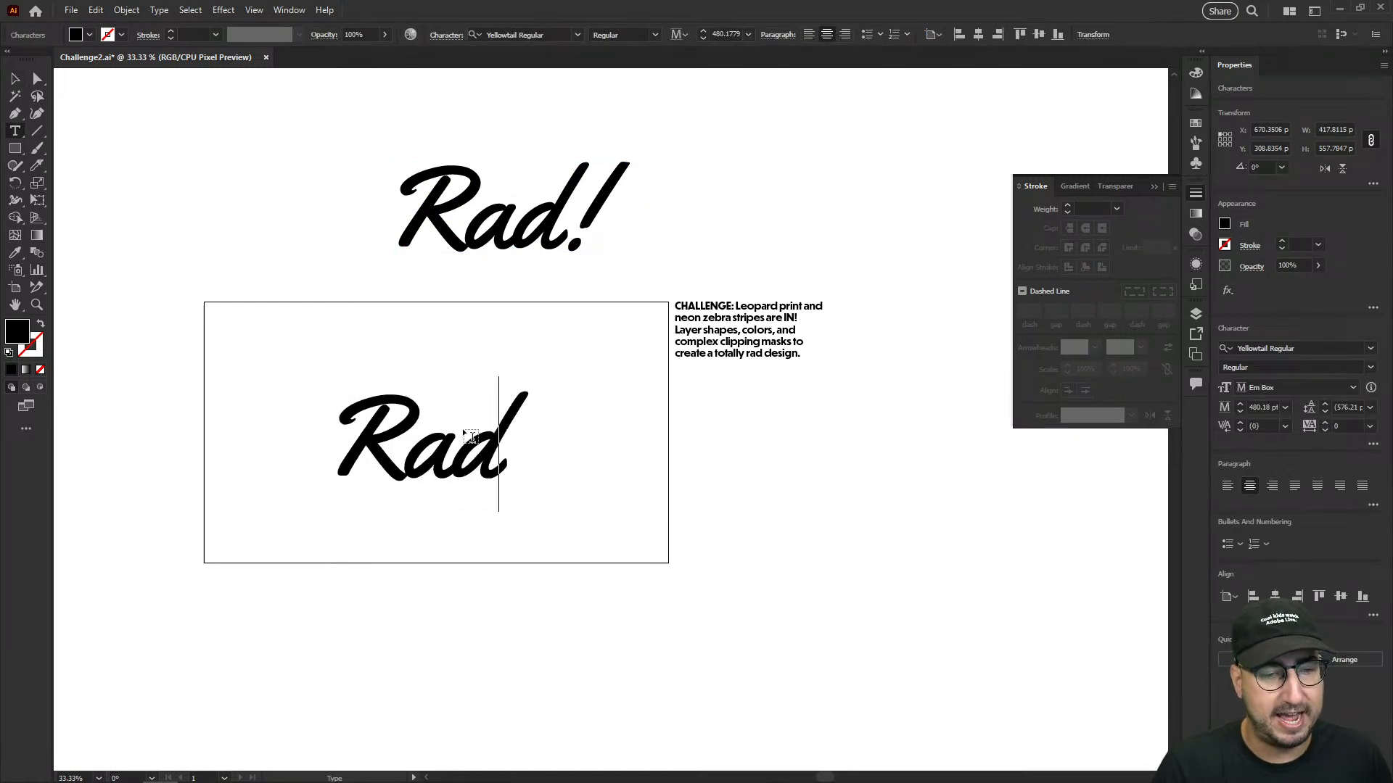
pyautogui.click(16, 78)
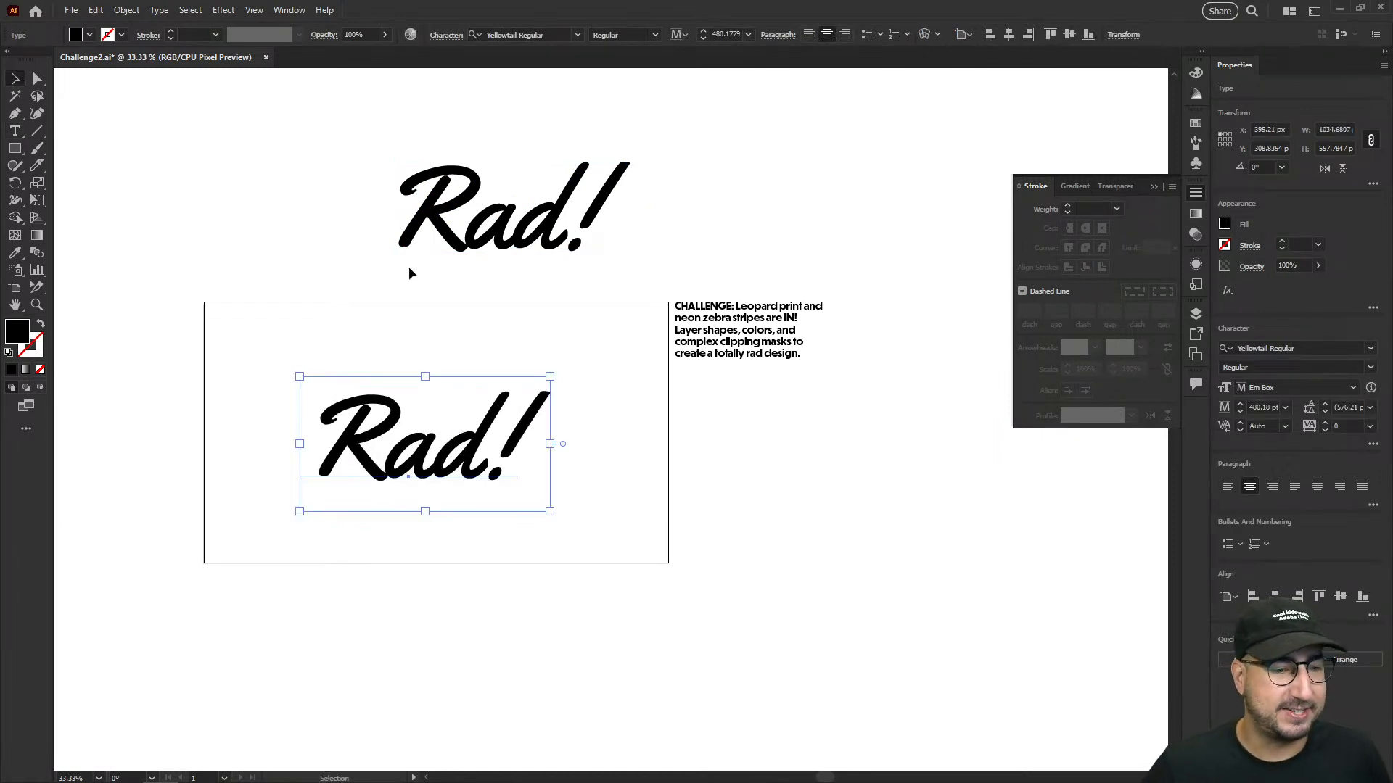
# - Convert the artboard's "Rad!" text to outlines and scale it up to fill most of the artboard
pyautogui.hotkey('ctrl', 'shift', 'o')
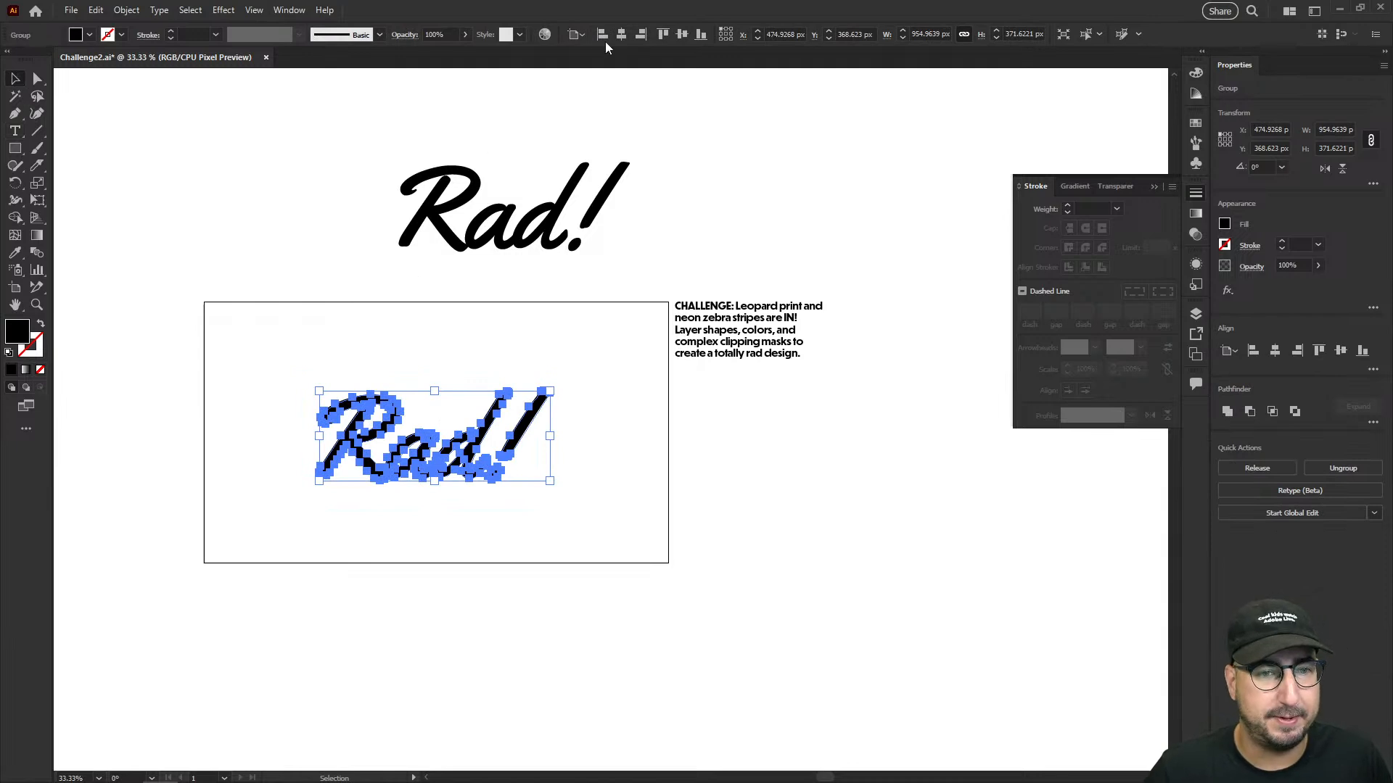
pyautogui.press('s')
pyautogui.moveTo(554, 351); pyautogui.dragTo(636, 286)
pyautogui.press('v')
pyautogui.click(428, 329)
pyautogui.press('z')
pyautogui.click(575, 411)
pyautogui.moveTo(586, 419); pyautogui.dragTo(739, 375)
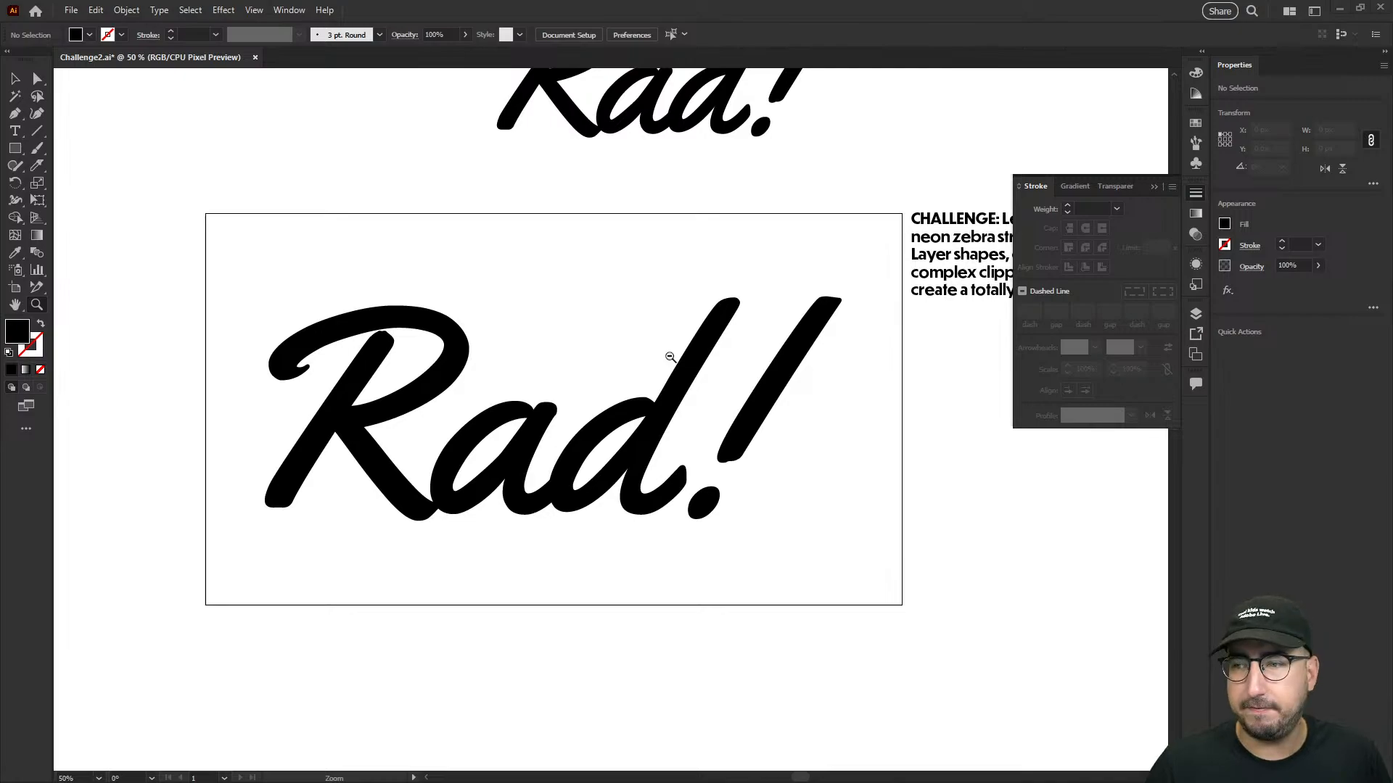
# - Switch to the browser, go to the Adobe Firefly site and open its Text effects generator
pyautogui.hotkey('alt', 'Tab')
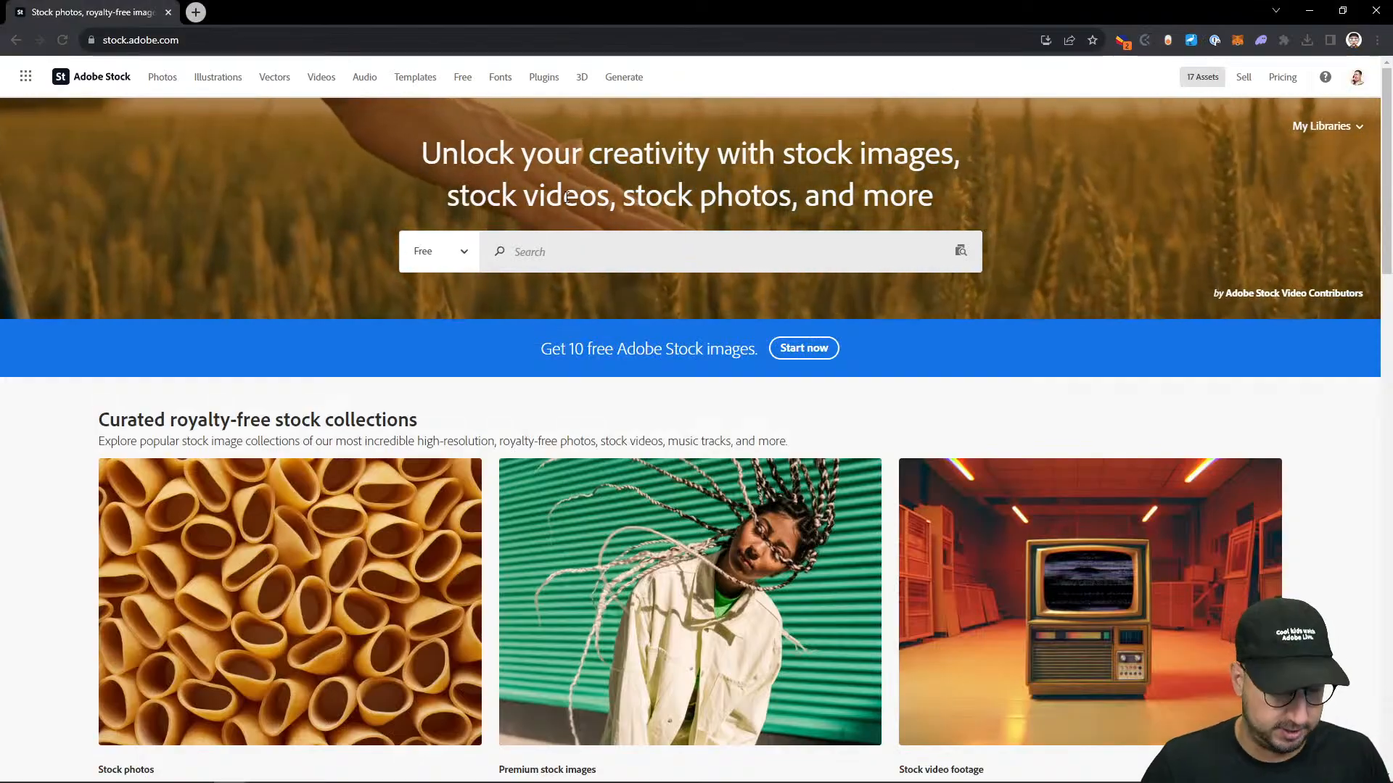
pyautogui.hotkey('ctrl', 't')
pyautogui.write('fire')
pyautogui.press('Return')
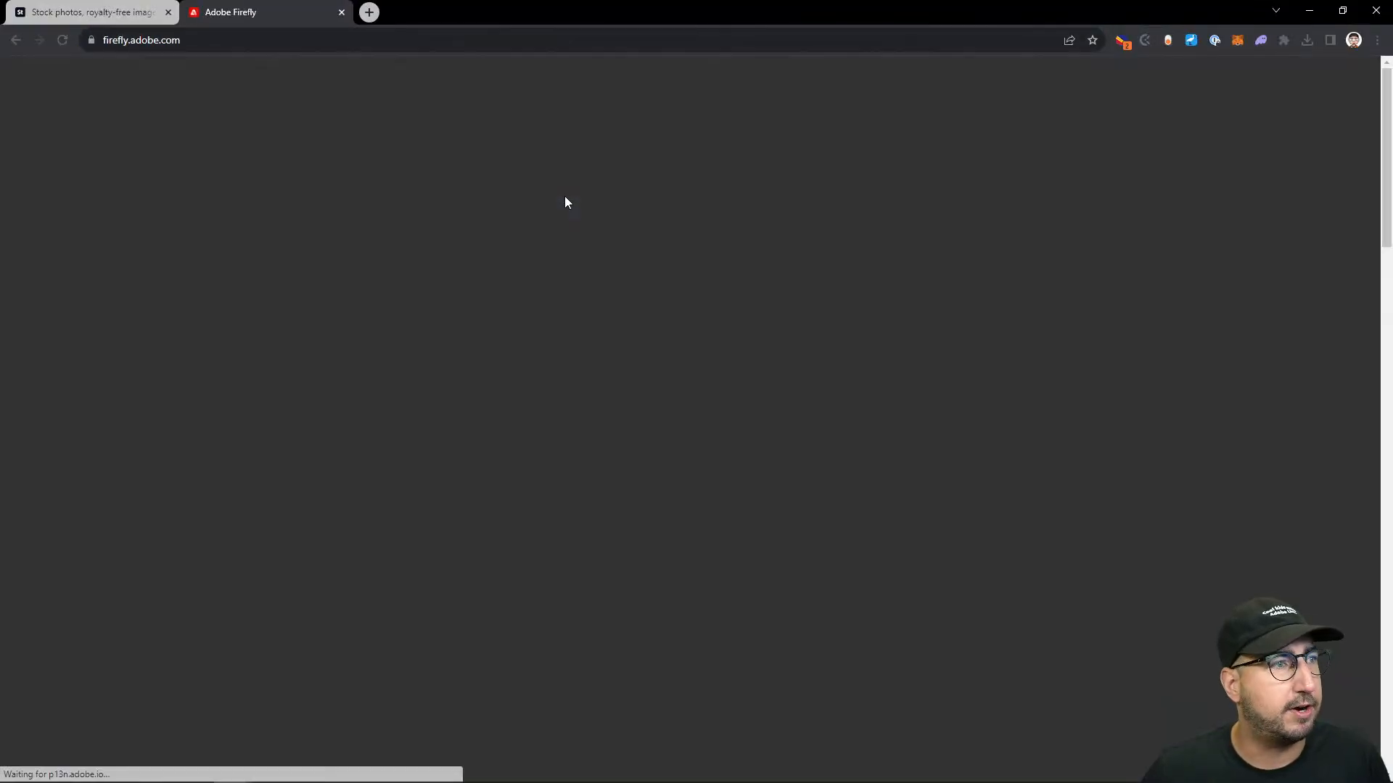
pyautogui.write('painting of mou')
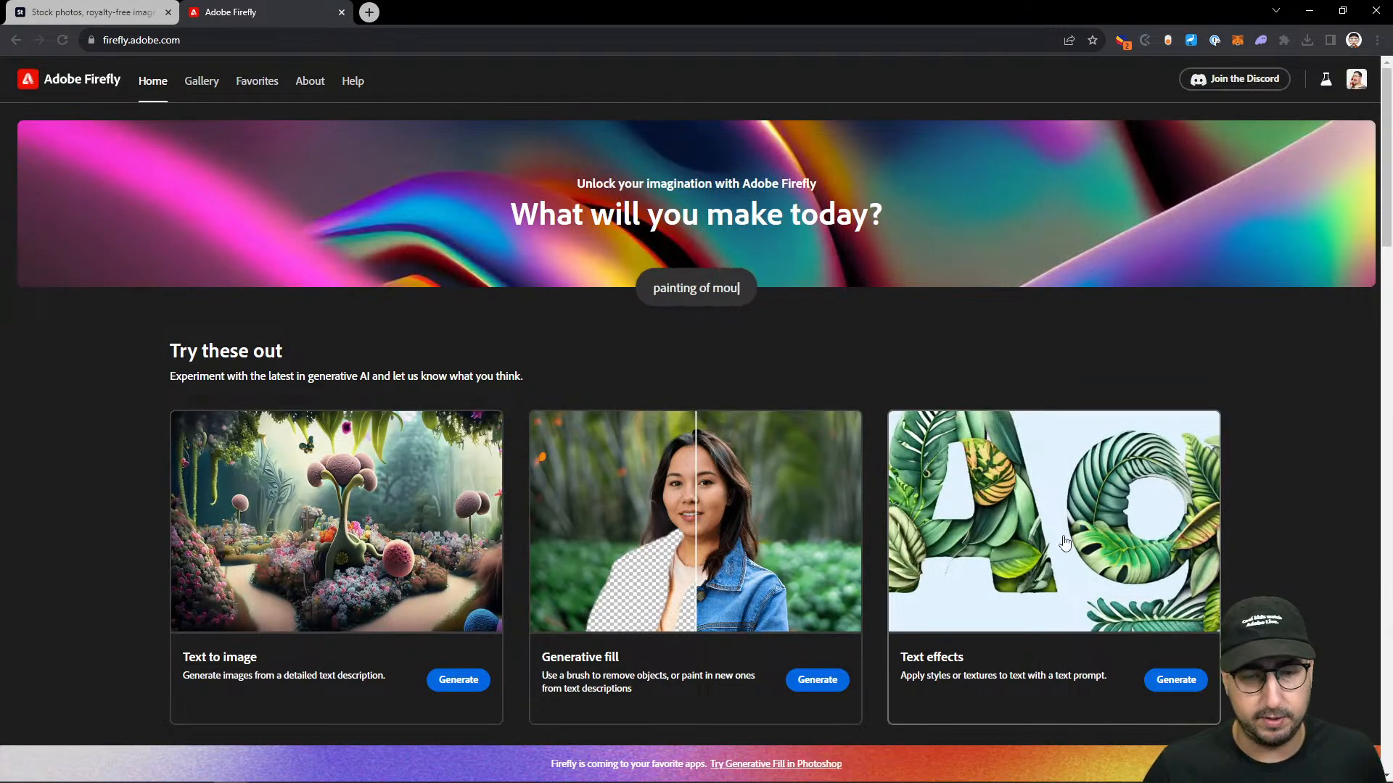
pyautogui.click(1064, 540)
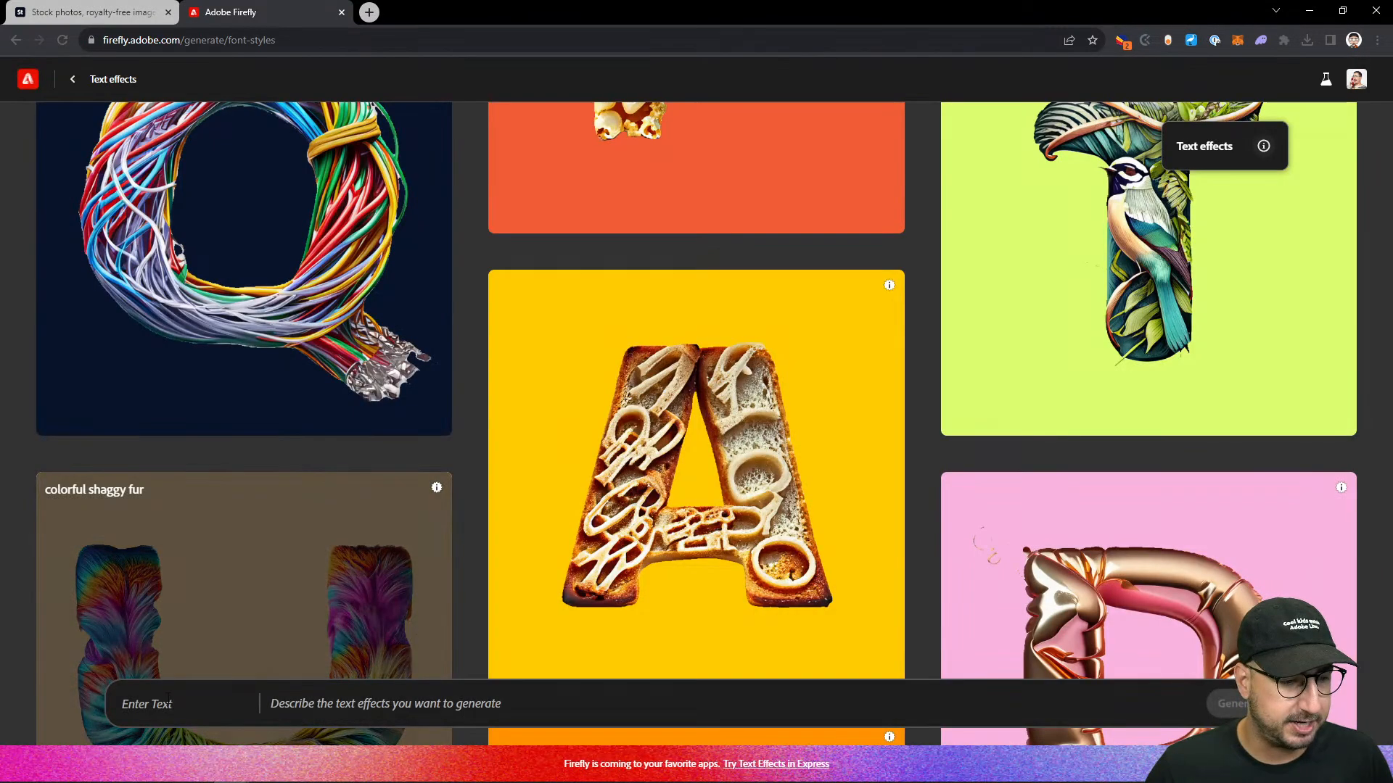
# - Generate a text effect for "RAD!" from the prompt "80s inspired neon animal print" and copy the second variation
pyautogui.click(167, 700)
pyautogui.write('RAD!')
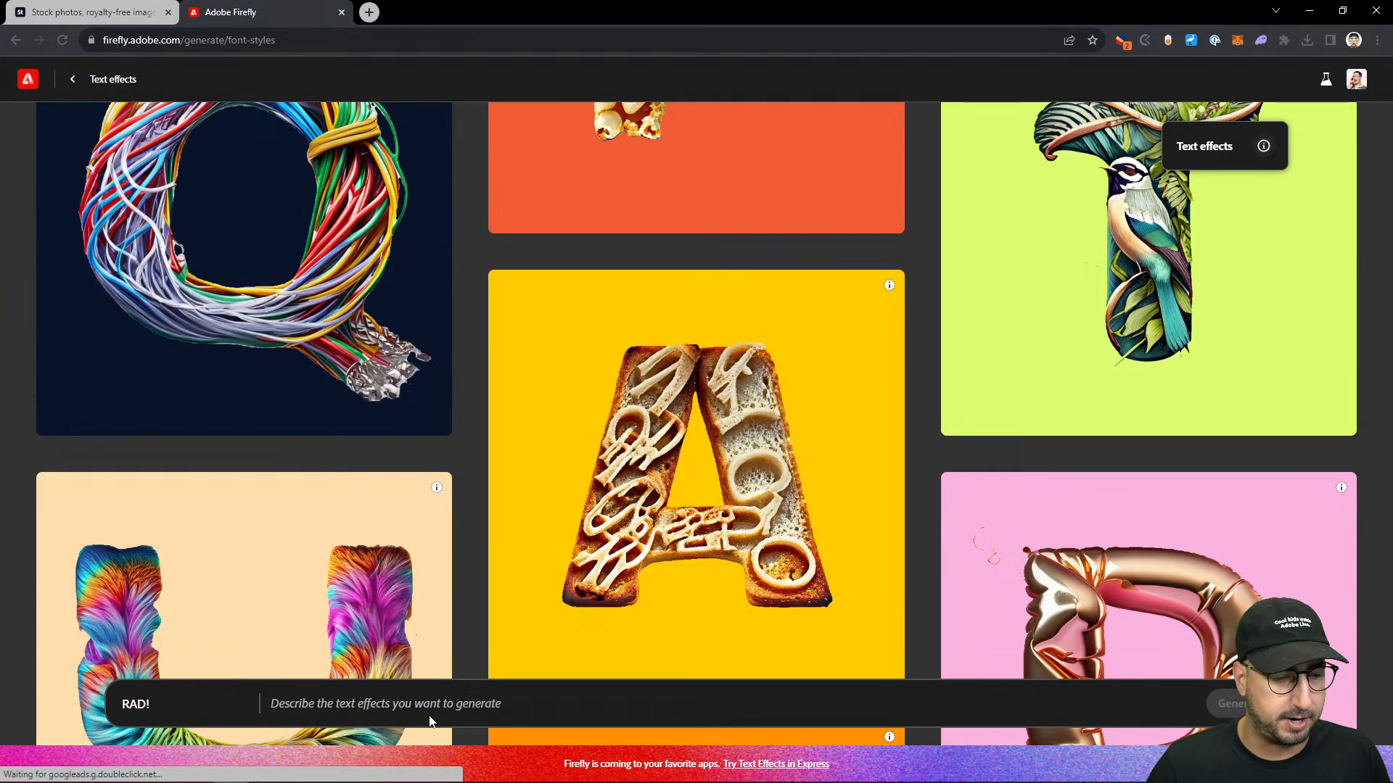
pyautogui.write('80s inspired neon')
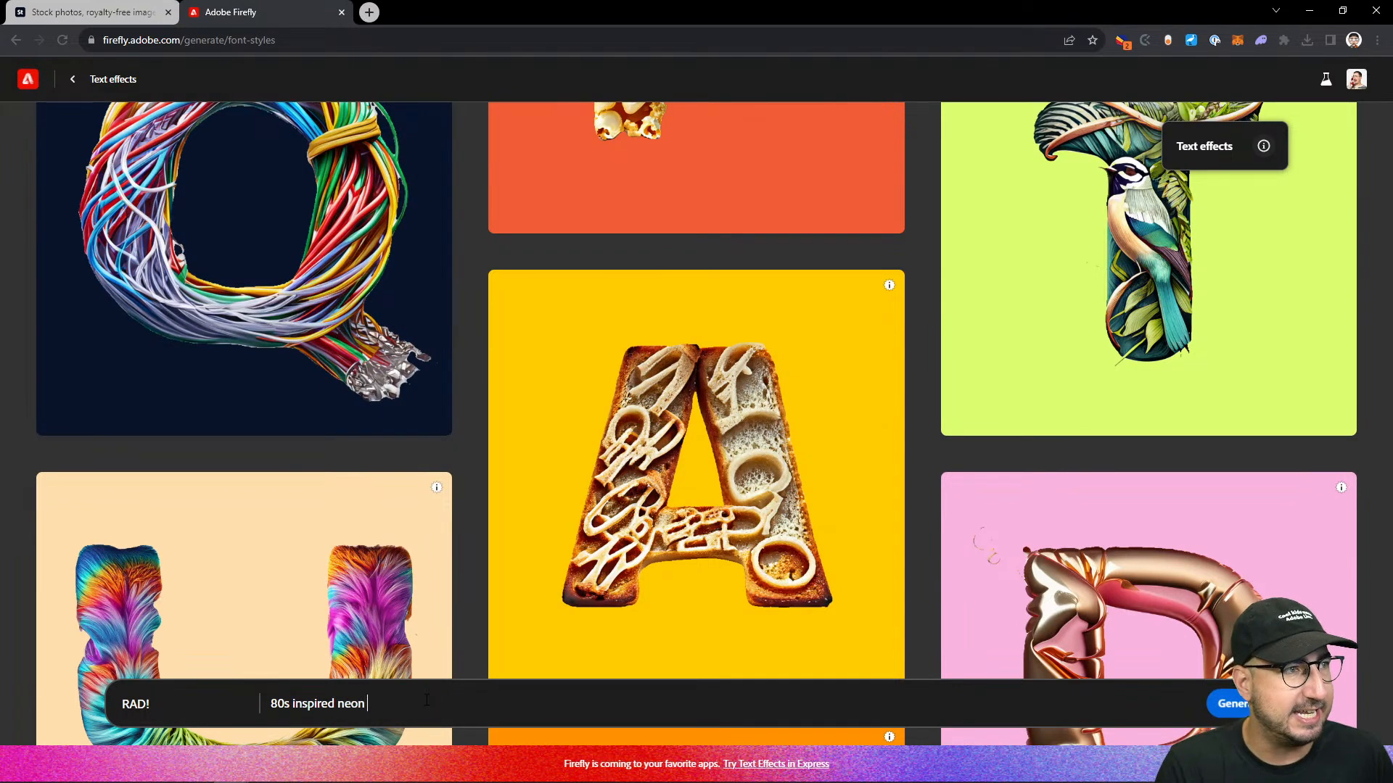
pyautogui.write(' animal print')
pyautogui.press('Return')
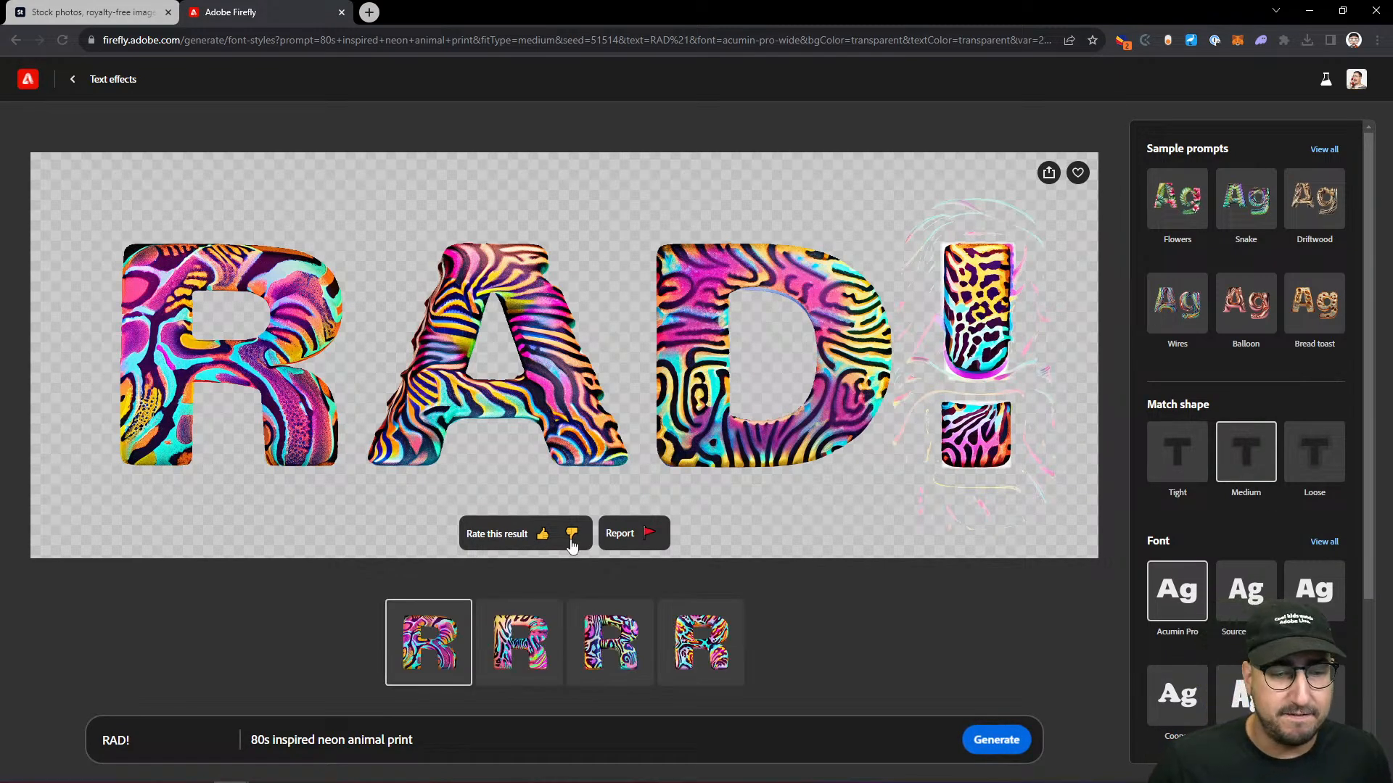
pyautogui.click(519, 642)
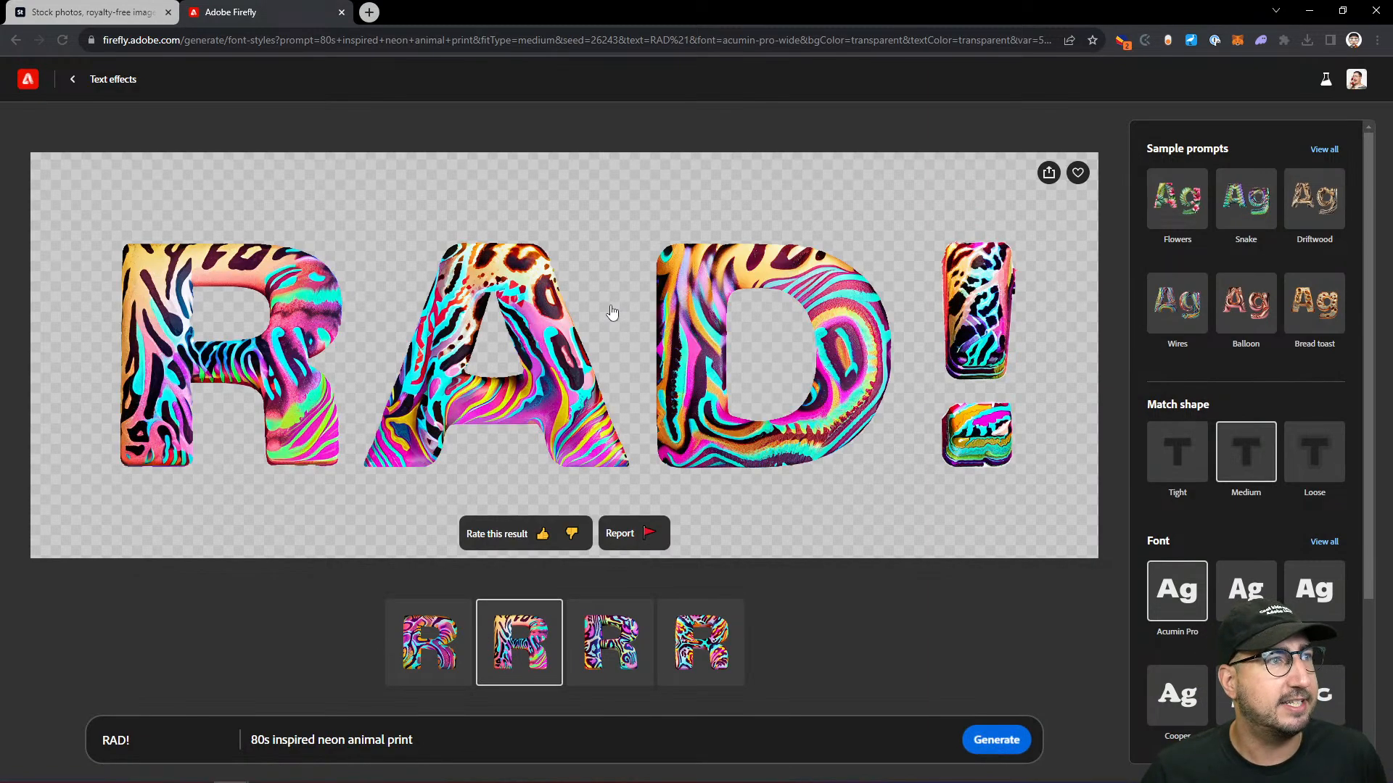
pyautogui.click(1048, 172)
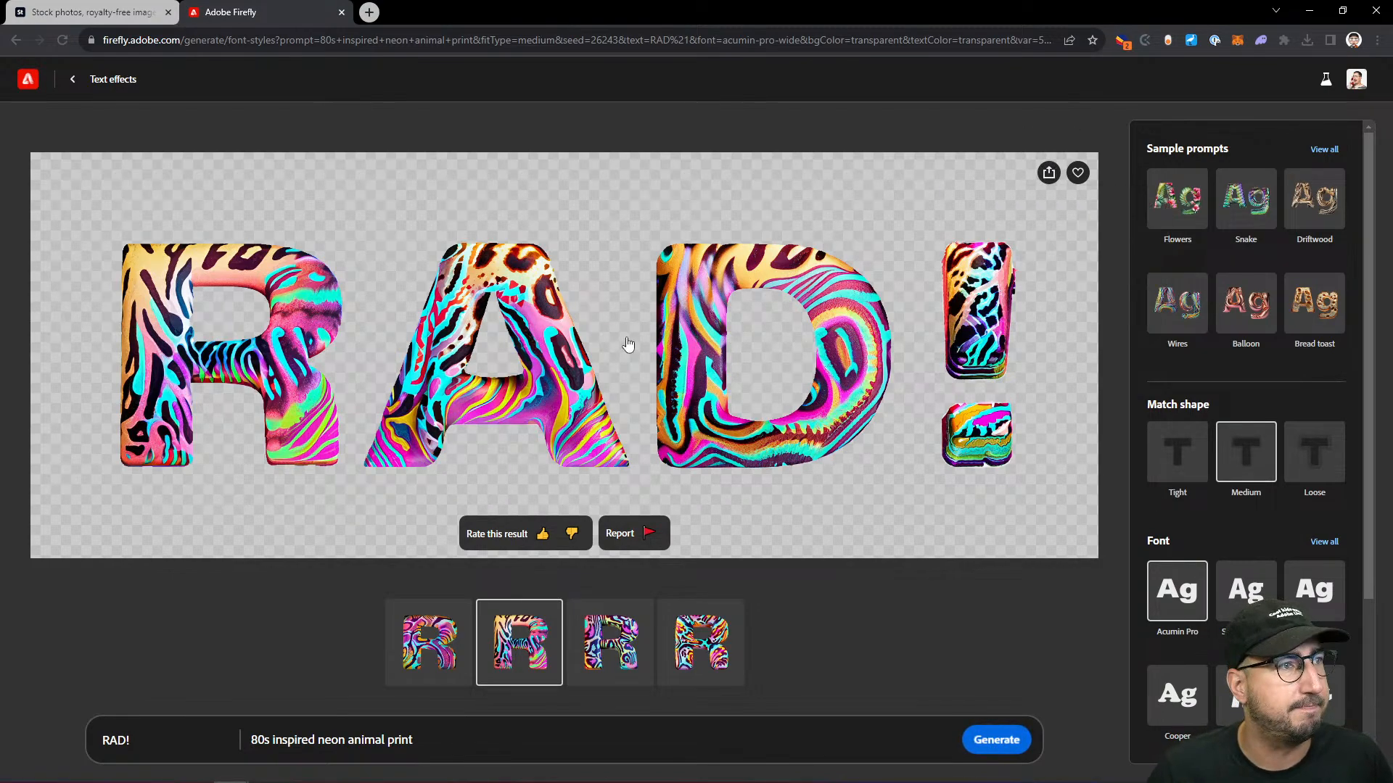
# - Switch back to Illustrator, paste the Firefly image, scale it to about 1500 px wide and place it below the artboard for reference
pyautogui.hotkey('alt', 'Tab')
pyautogui.hotkey('ctrl', 'v')
pyautogui.press('s')
pyautogui.moveTo(814, 233); pyautogui.dragTo(769, 288)
pyautogui.press('v')
pyautogui.moveTo(717, 414); pyautogui.dragTo(680, 540)
pyautogui.press('z')
pyautogui.click(658, 480)
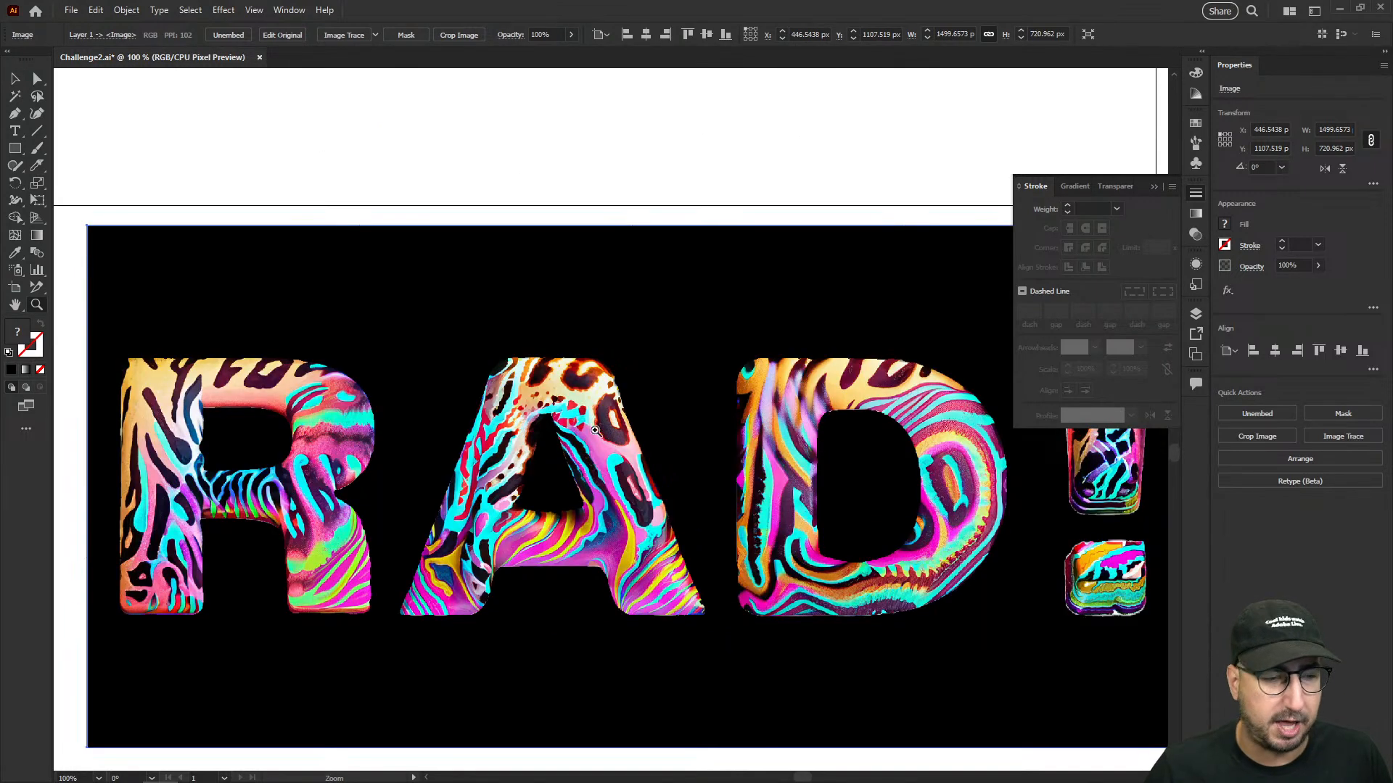
pyautogui.moveTo(485, 176); pyautogui.dragTo(579, 436)
pyautogui.keyDown('alt'); pyautogui.click(572, 375); pyautogui.keyUp('alt')
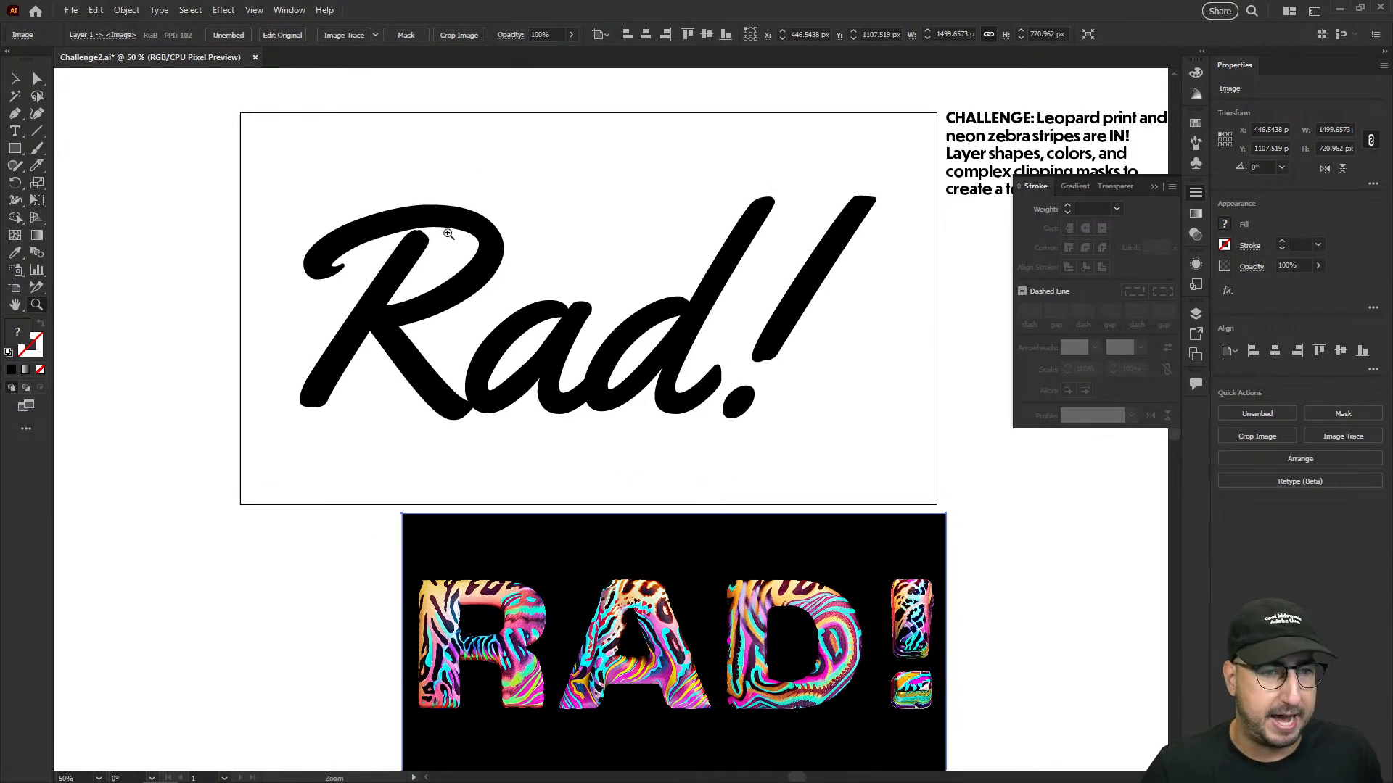
# - Draw a black arch-shaped angular leopard spot, about 371 by 332 px, with the Pen tool in the empty area beside the artboard
pyautogui.moveTo(872, 470); pyautogui.dragTo(488, 472)
pyautogui.moveTo(792, 457); pyautogui.dragTo(452, 414)
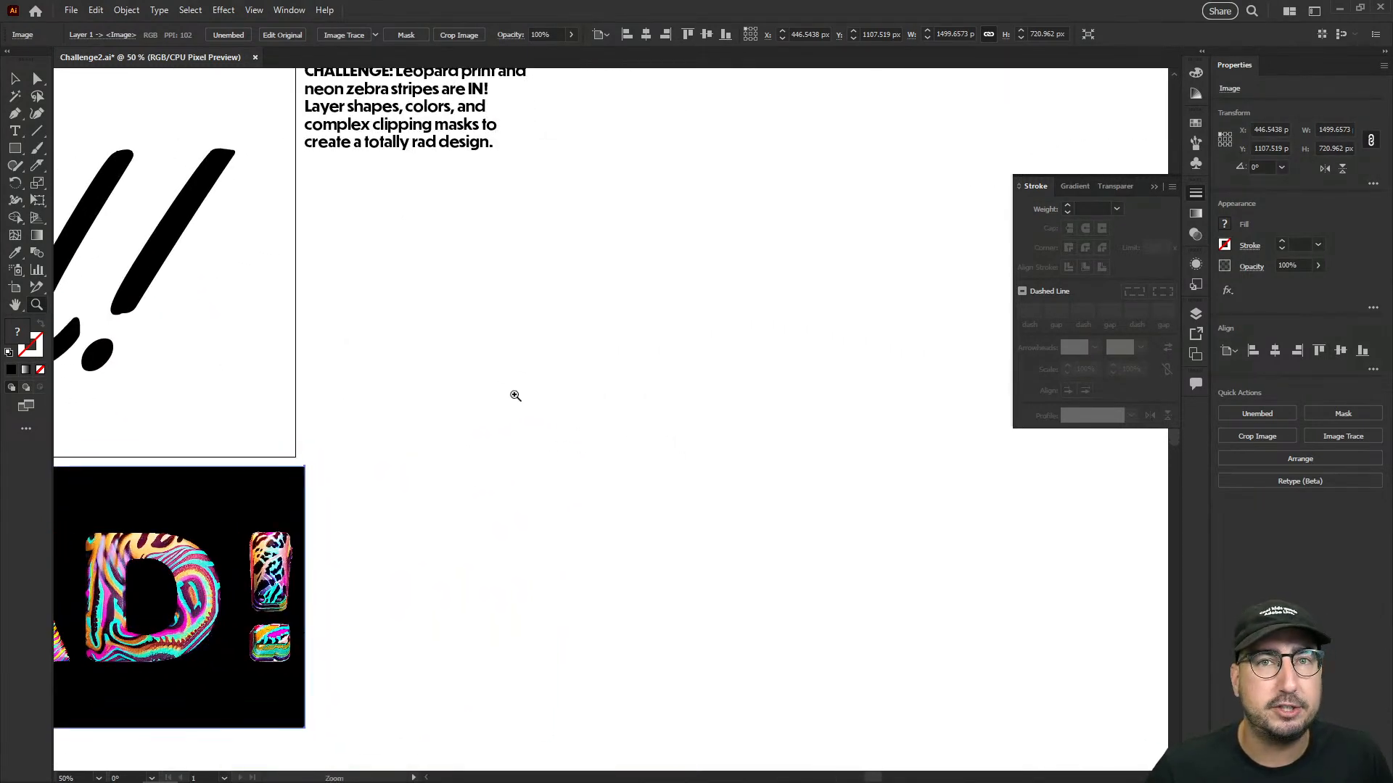
pyautogui.click(492, 407)
pyautogui.press('b')
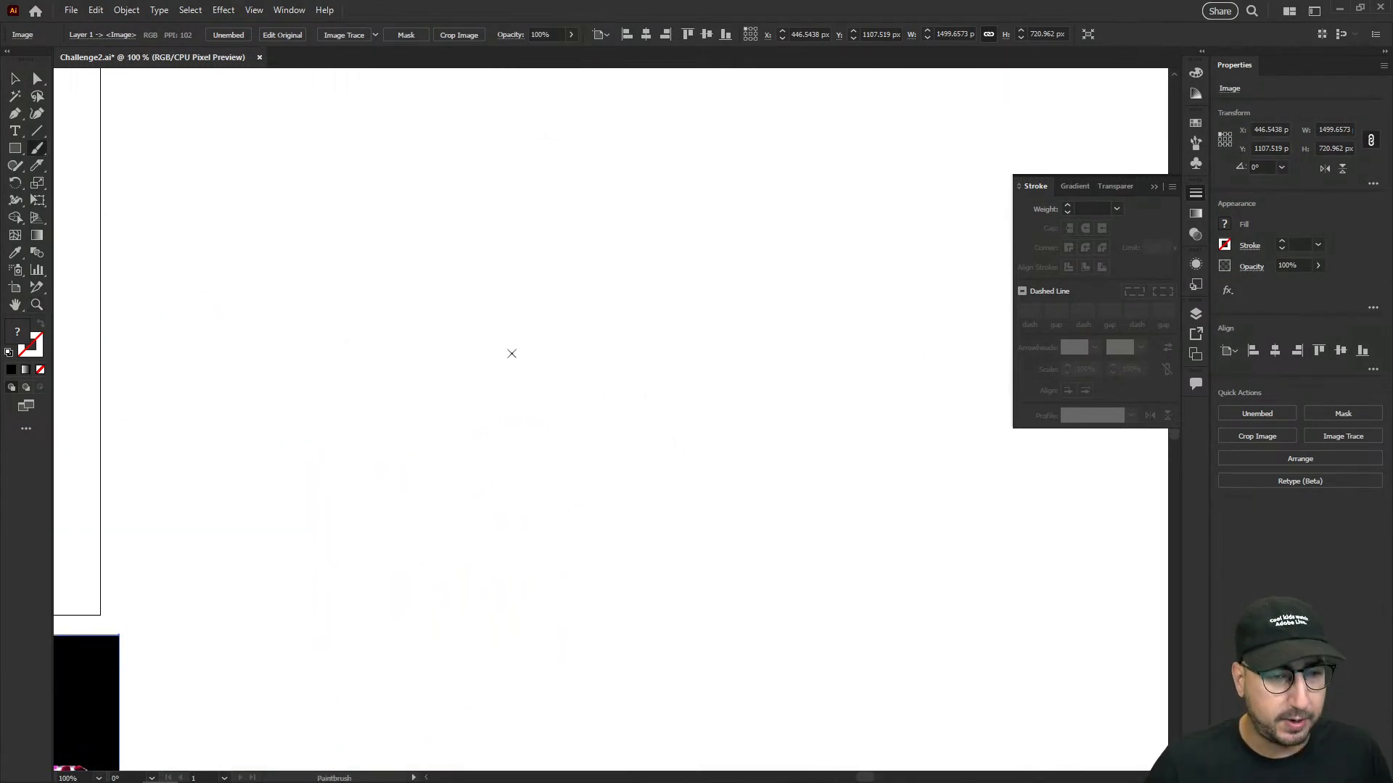
pyautogui.press('p')
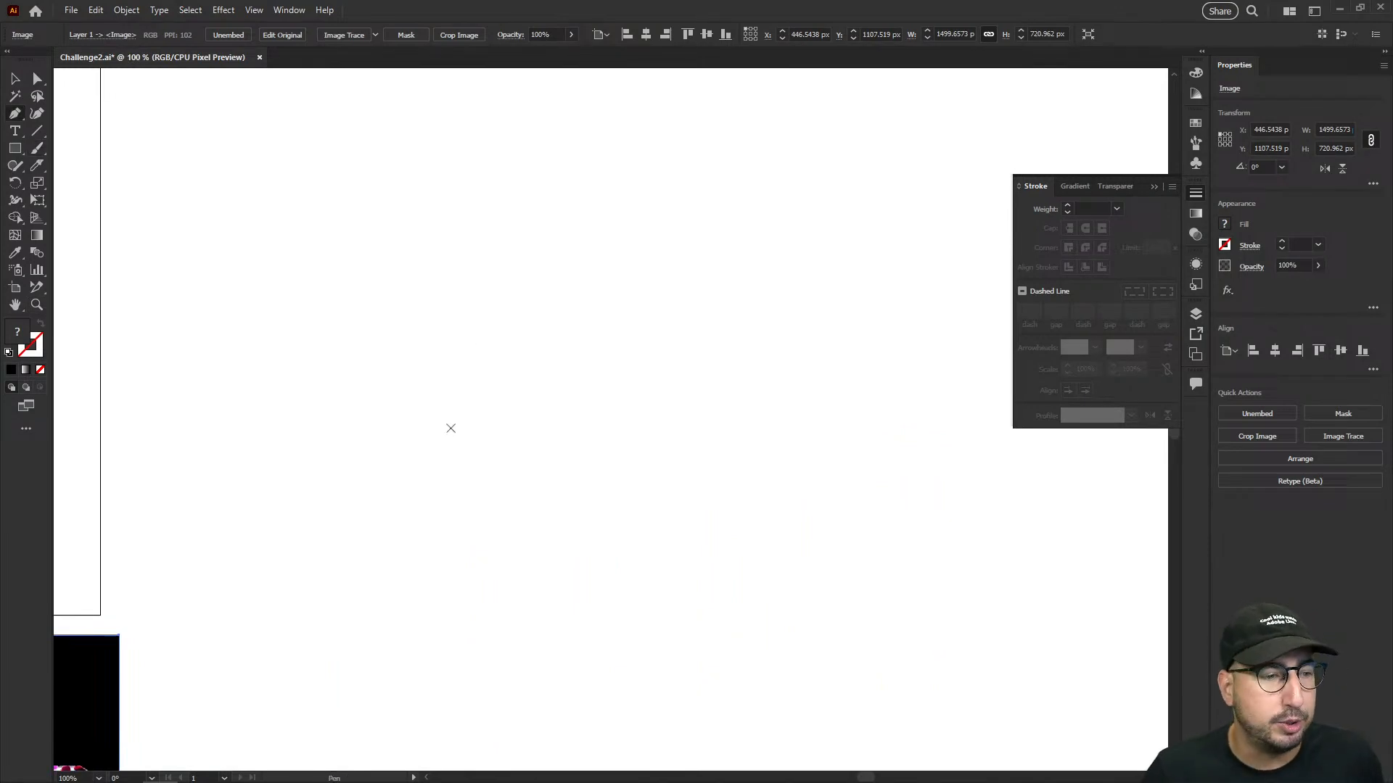
pyautogui.click(451, 428)
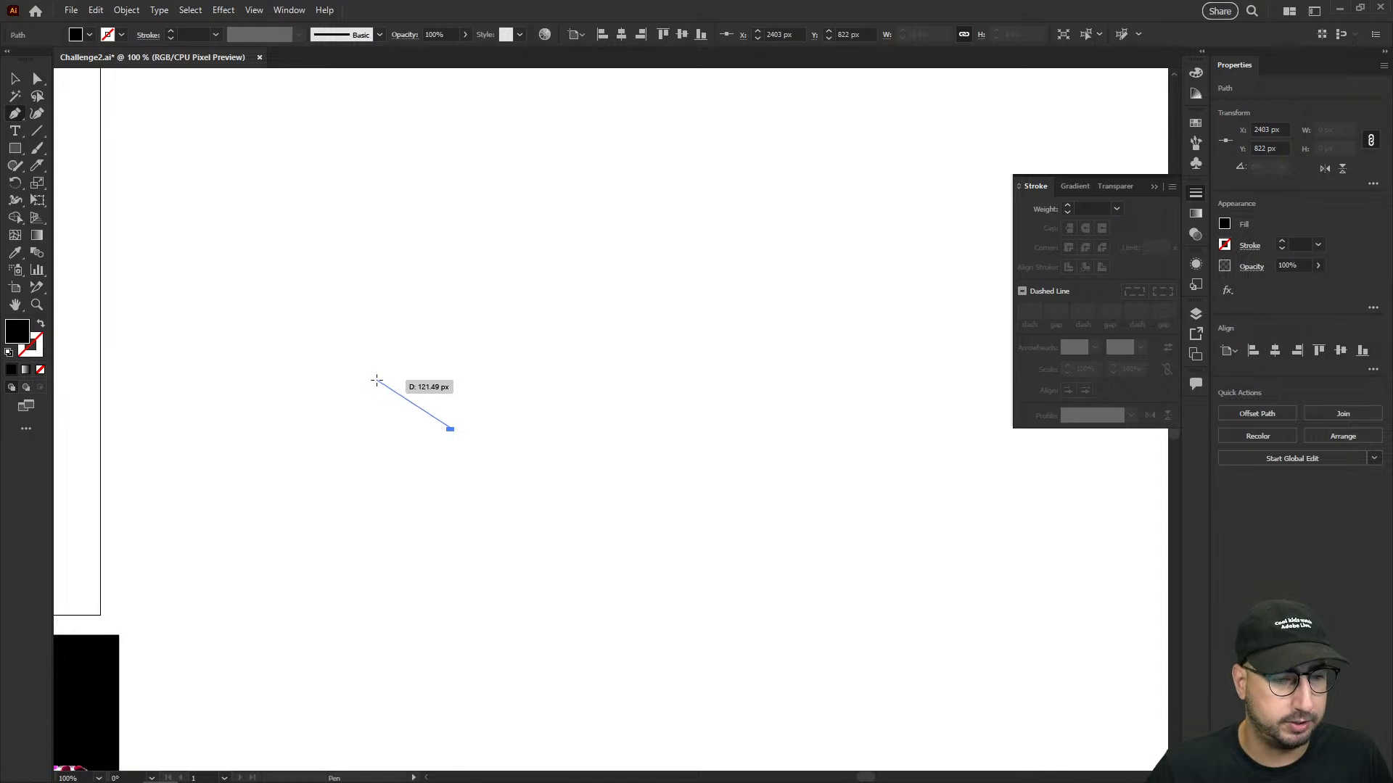
pyautogui.click(376, 380)
pyautogui.click(388, 285)
pyautogui.click(455, 212)
pyautogui.click(572, 219)
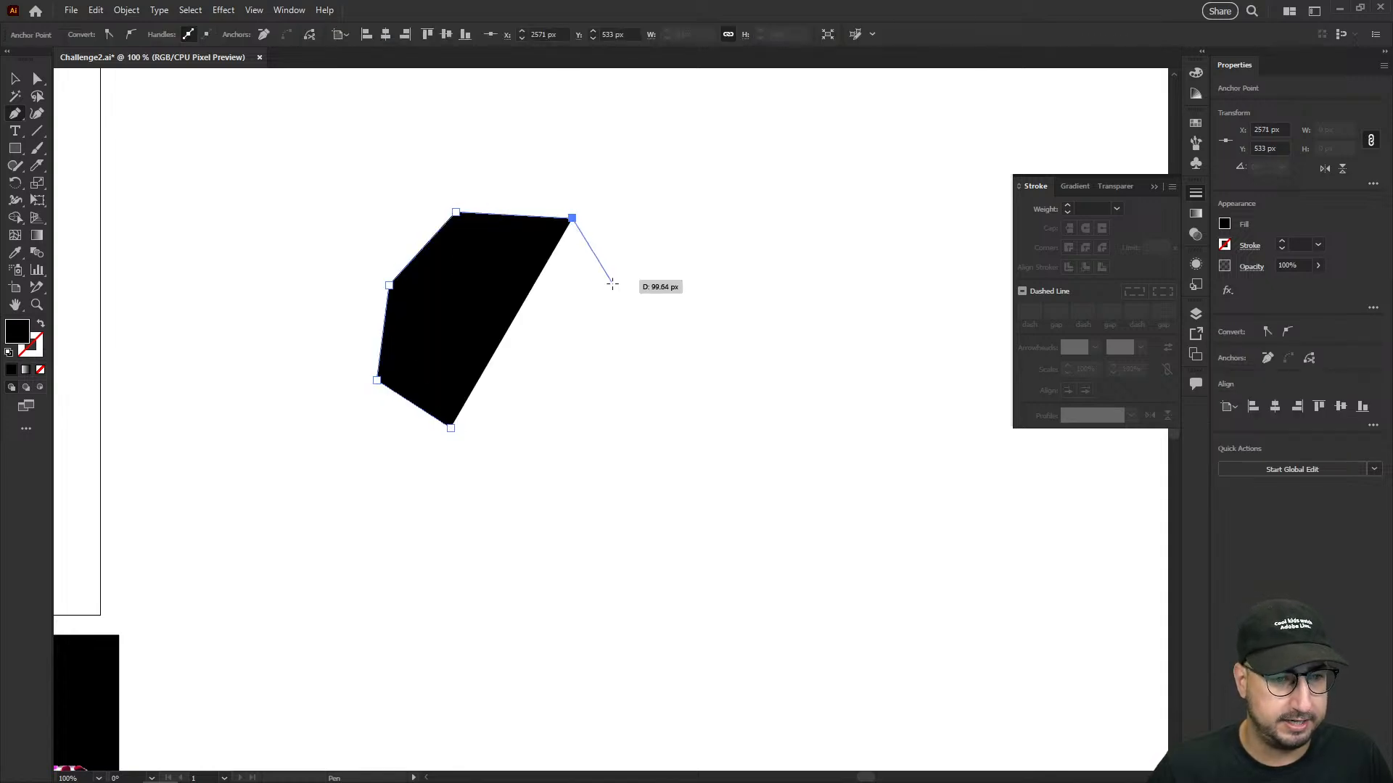
pyautogui.click(611, 283)
pyautogui.click(645, 394)
pyautogui.click(626, 451)
pyautogui.click(572, 452)
pyautogui.click(578, 384)
pyautogui.click(556, 297)
pyautogui.click(494, 296)
pyautogui.click(495, 405)
pyautogui.click(450, 428)
pyautogui.moveTo(741, 302); pyautogui.dragTo(573, 316)
pyautogui.press('v')
pyautogui.click(595, 309)
# - Draw a second angular leopard spot with the Pen tool, a closed U shape about 431 by 371 px, beside the arch-shaped one
pyautogui.press('p')
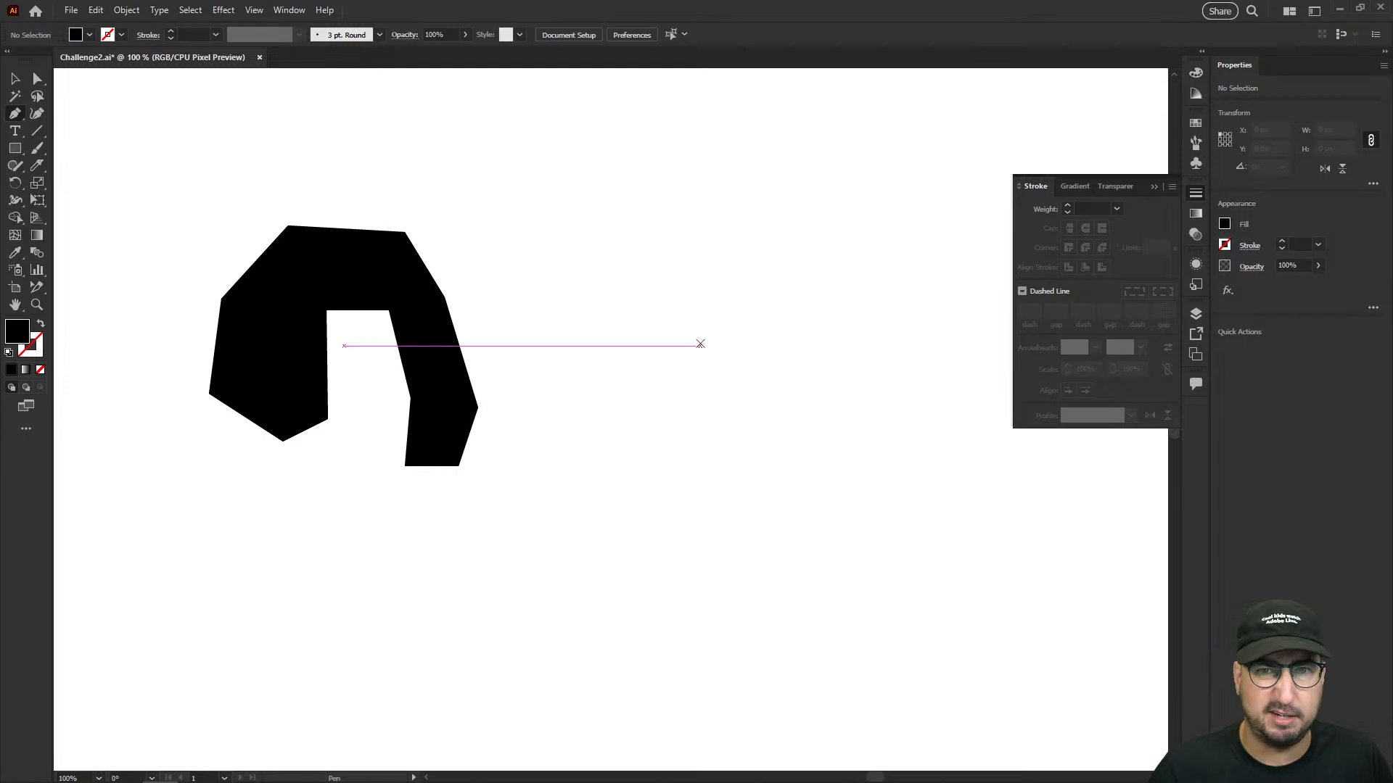
pyautogui.click(700, 345)
pyautogui.click(773, 358)
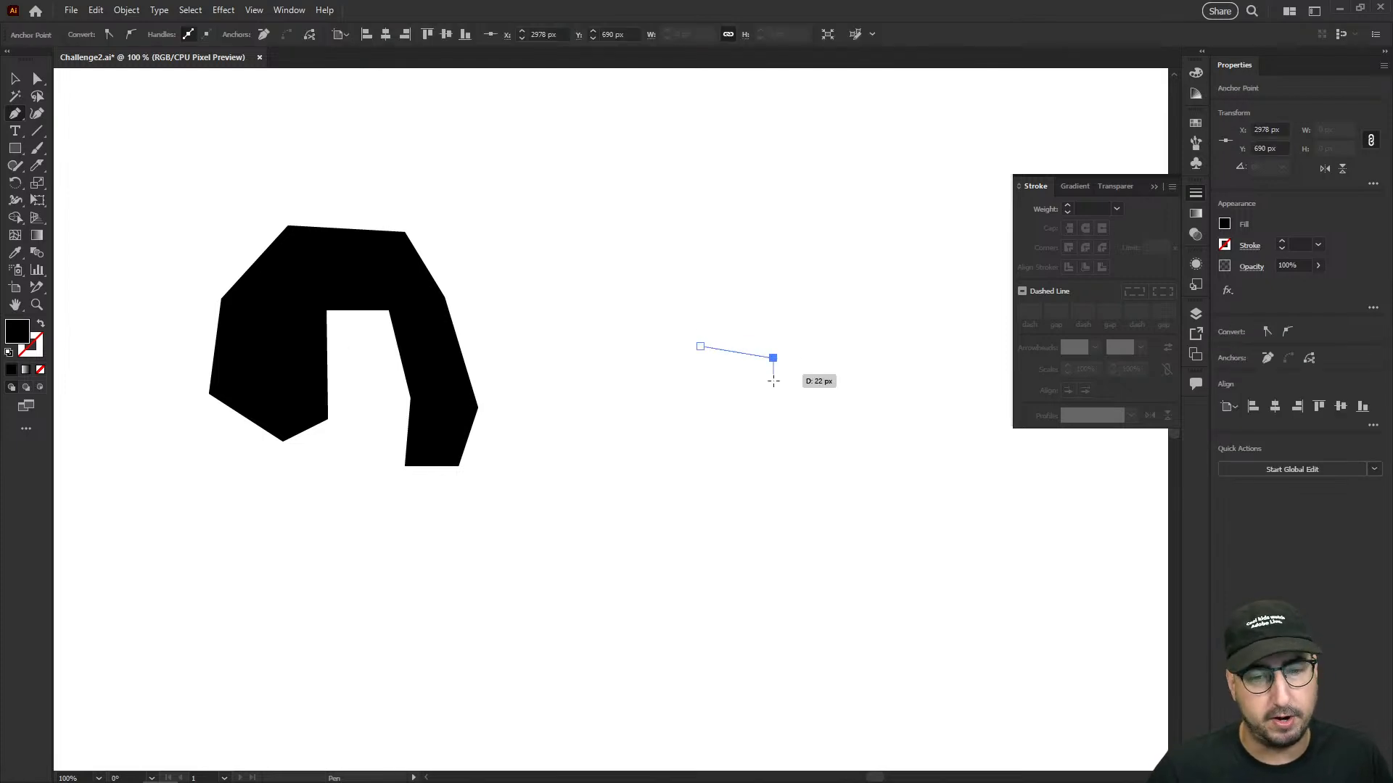
pyautogui.click(759, 442)
pyautogui.click(788, 479)
pyautogui.click(853, 473)
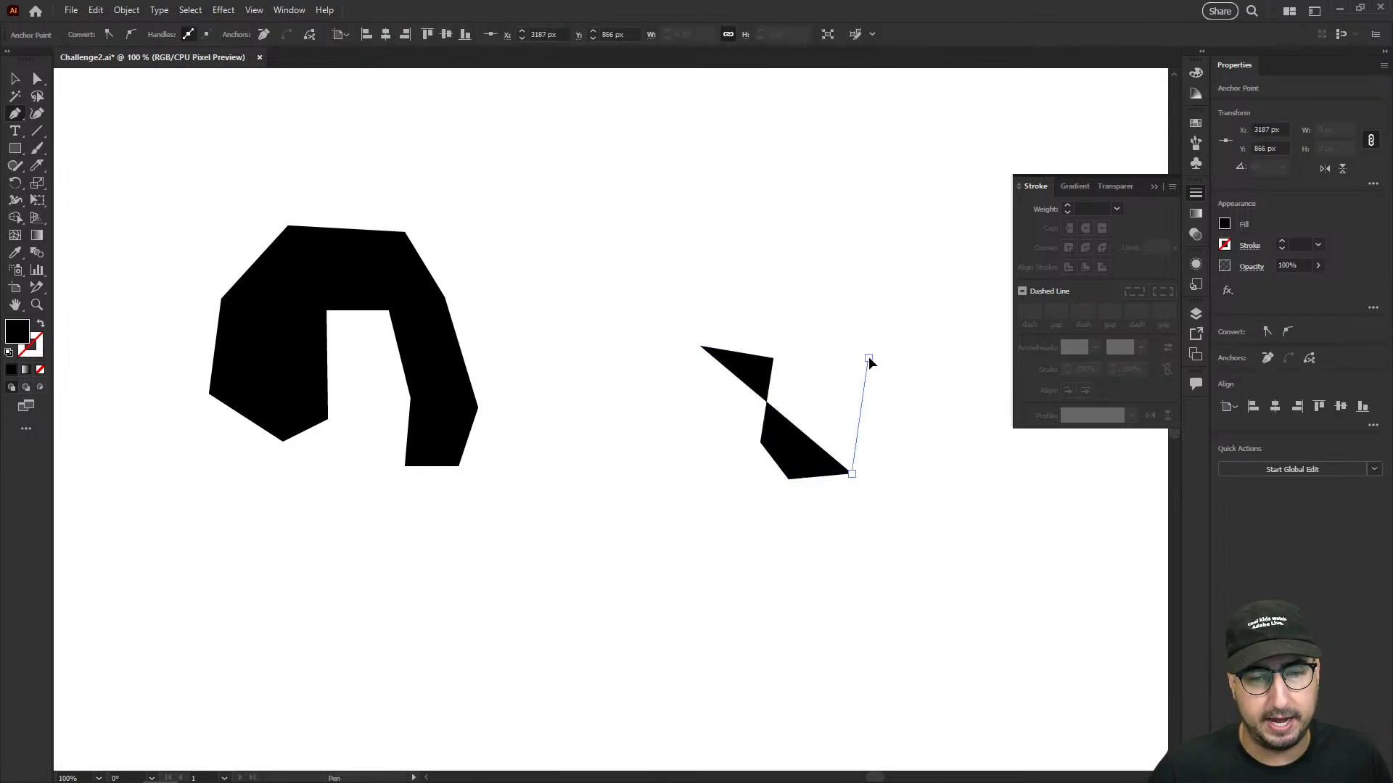
pyautogui.click(868, 359)
pyautogui.click(937, 366)
pyautogui.click(959, 485)
pyautogui.click(942, 554)
pyautogui.click(826, 615)
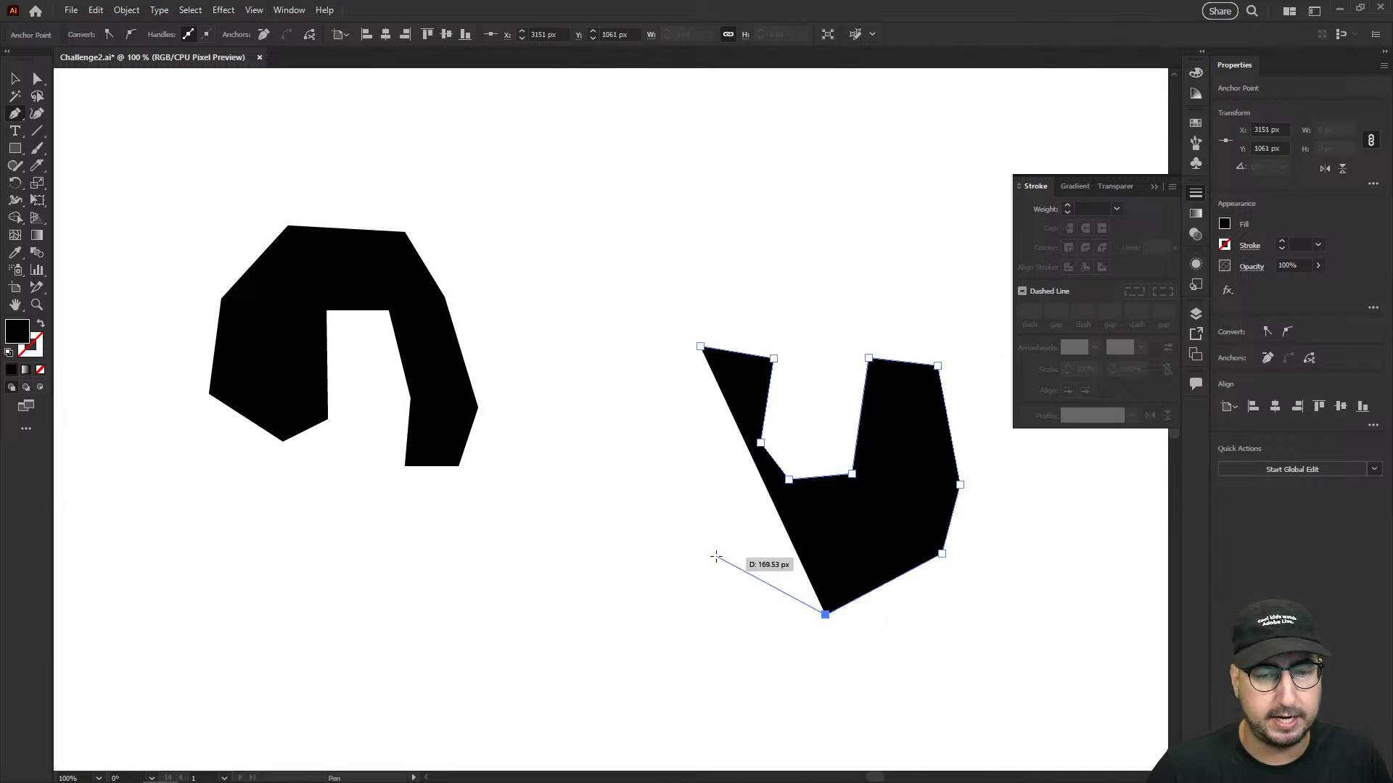
pyautogui.click(716, 556)
pyautogui.click(652, 481)
pyautogui.click(647, 381)
pyautogui.click(700, 346)
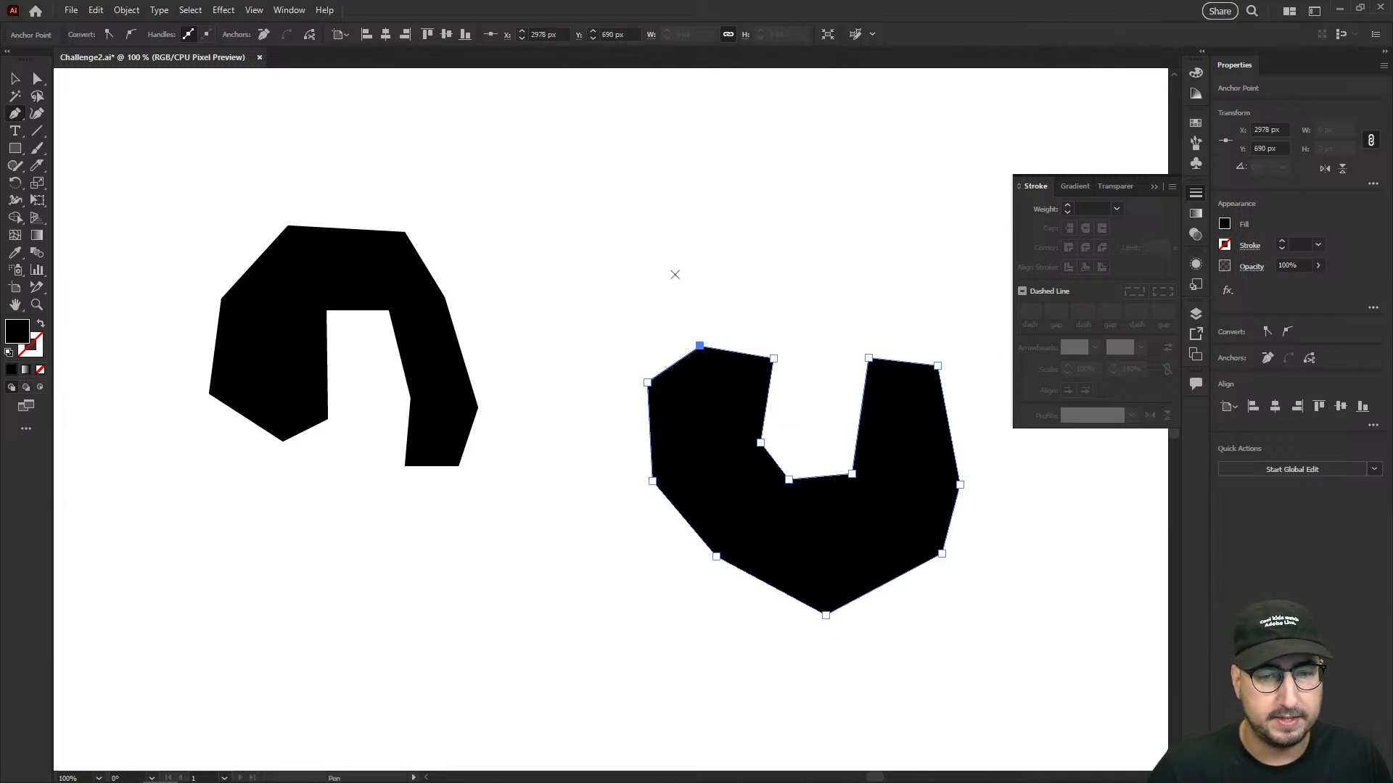
# - Draw a third angular leopard spot with the Pen tool, a lopsided open C shape about 396 by 357 px, above the other two
pyautogui.moveTo(671, 261); pyautogui.dragTo(609, 415)
pyautogui.click(607, 143)
pyautogui.click(499, 207)
pyautogui.click(499, 273)
pyautogui.click(528, 368)
pyautogui.click(654, 400)
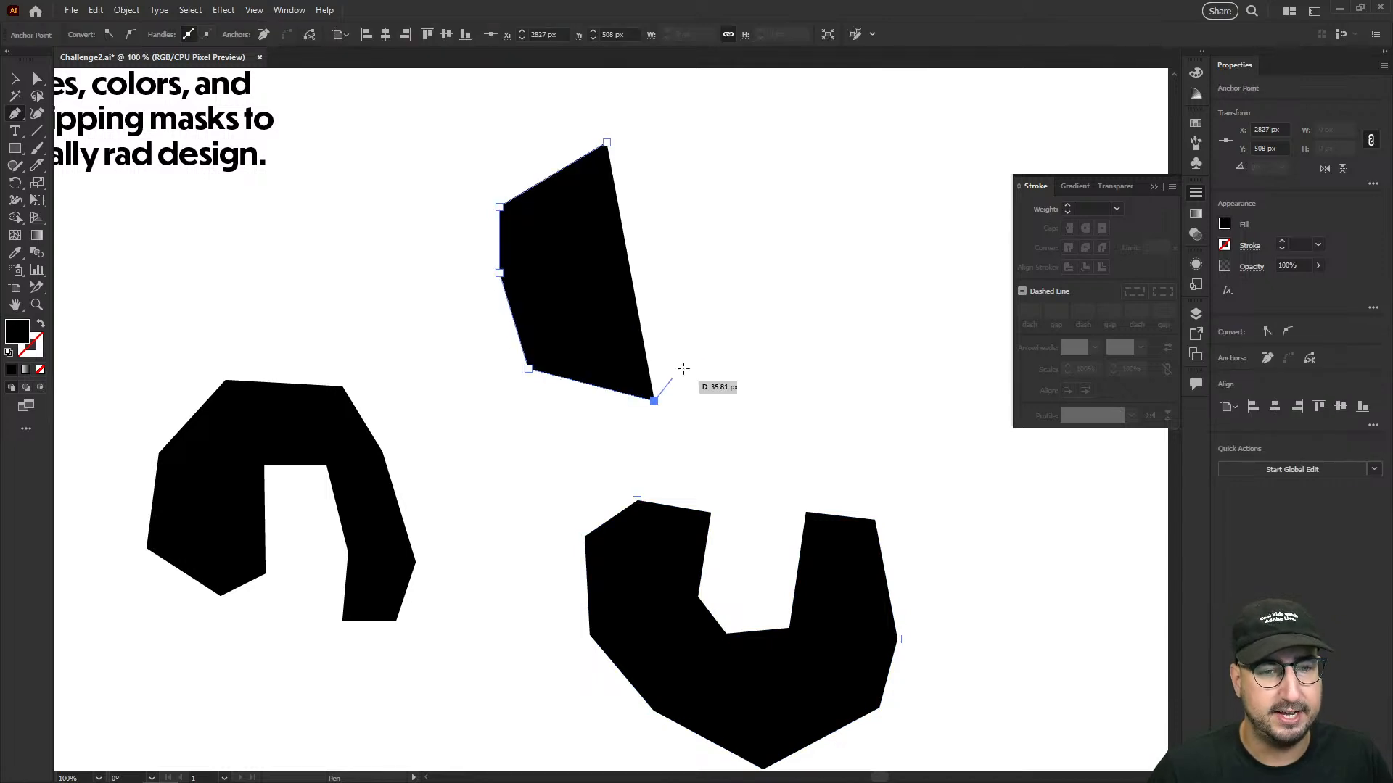
pyautogui.click(731, 354)
pyautogui.click(786, 247)
pyautogui.click(779, 165)
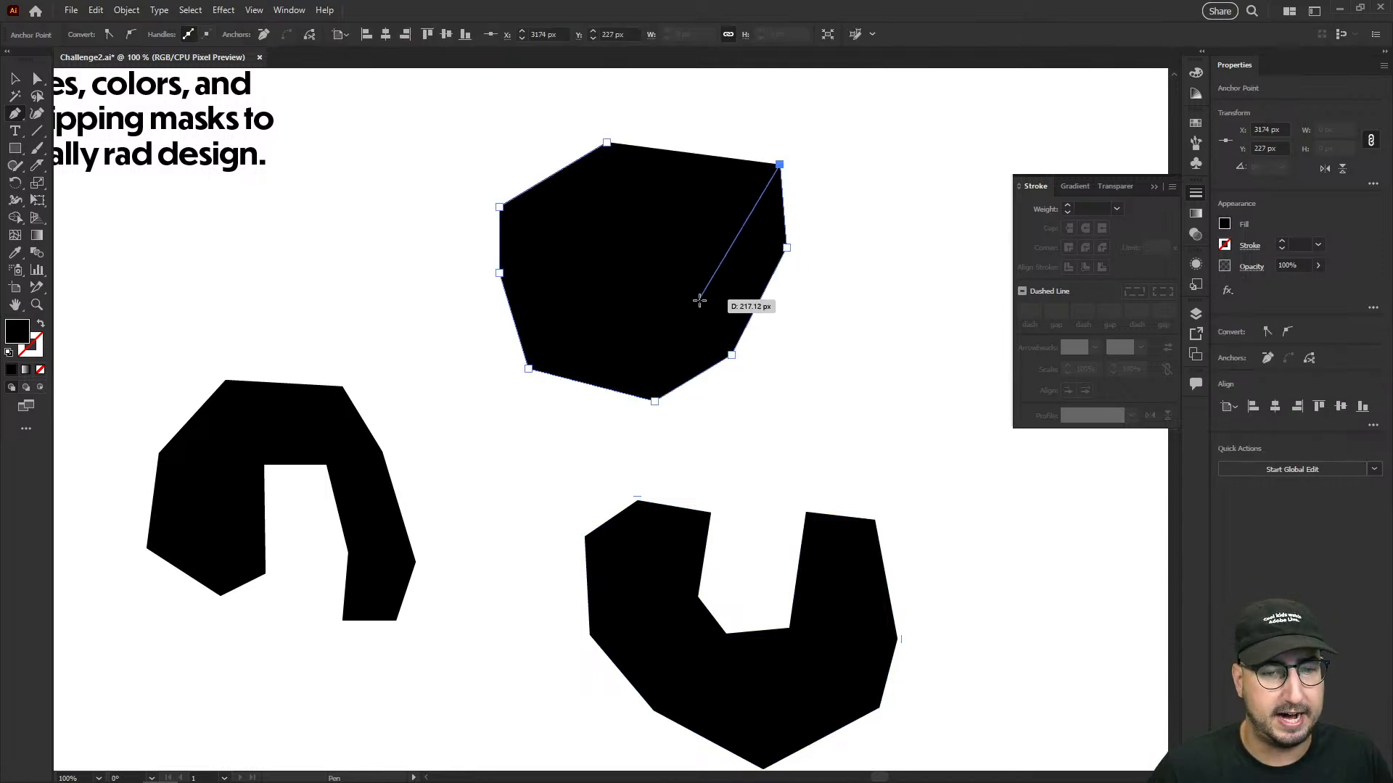
pyautogui.click(717, 191)
pyautogui.click(716, 277)
pyautogui.click(603, 328)
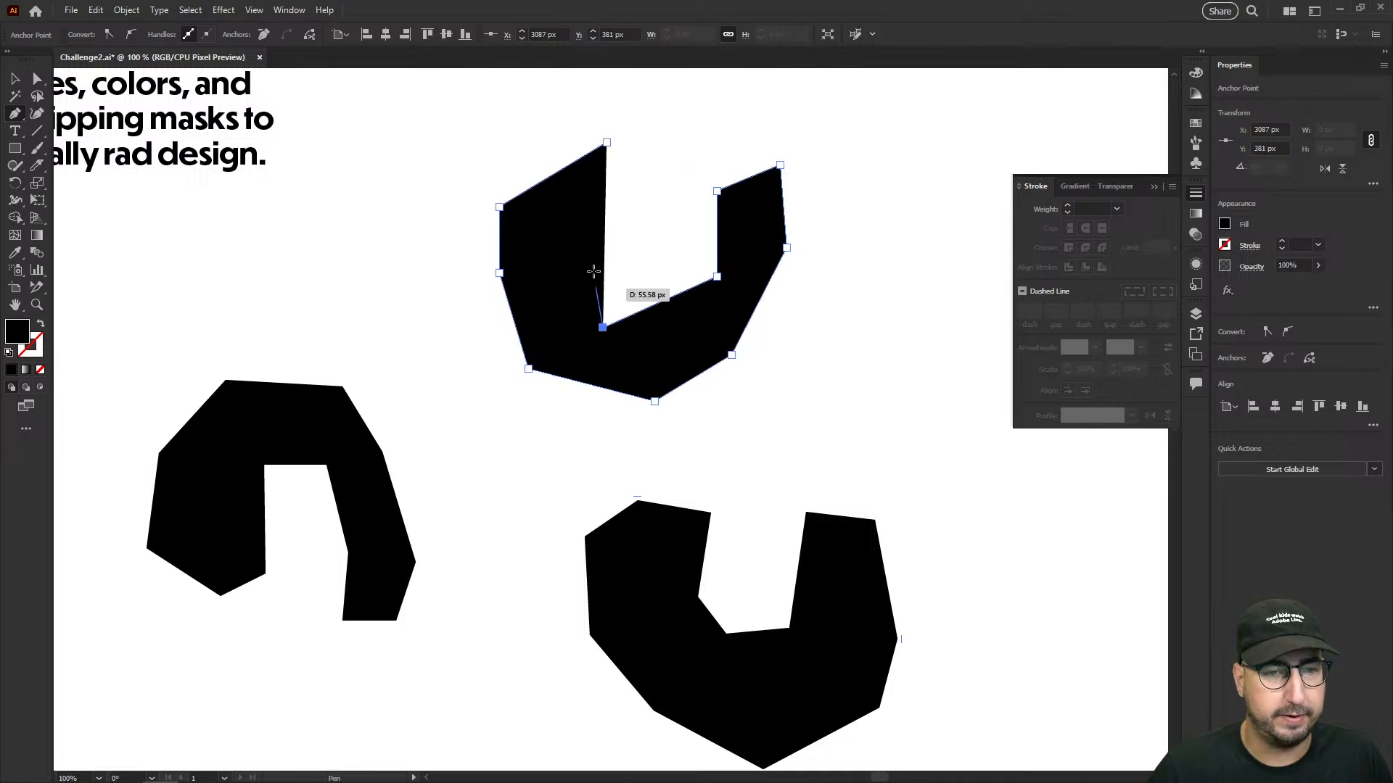
pyautogui.click(615, 232)
pyautogui.click(606, 142)
pyautogui.press('v')
pyautogui.click(448, 348)
# - Apply a Round Corners effect with a 100 px radius to the uppermost leopard spot
pyautogui.moveTo(611, 273); pyautogui.dragTo(566, 298)
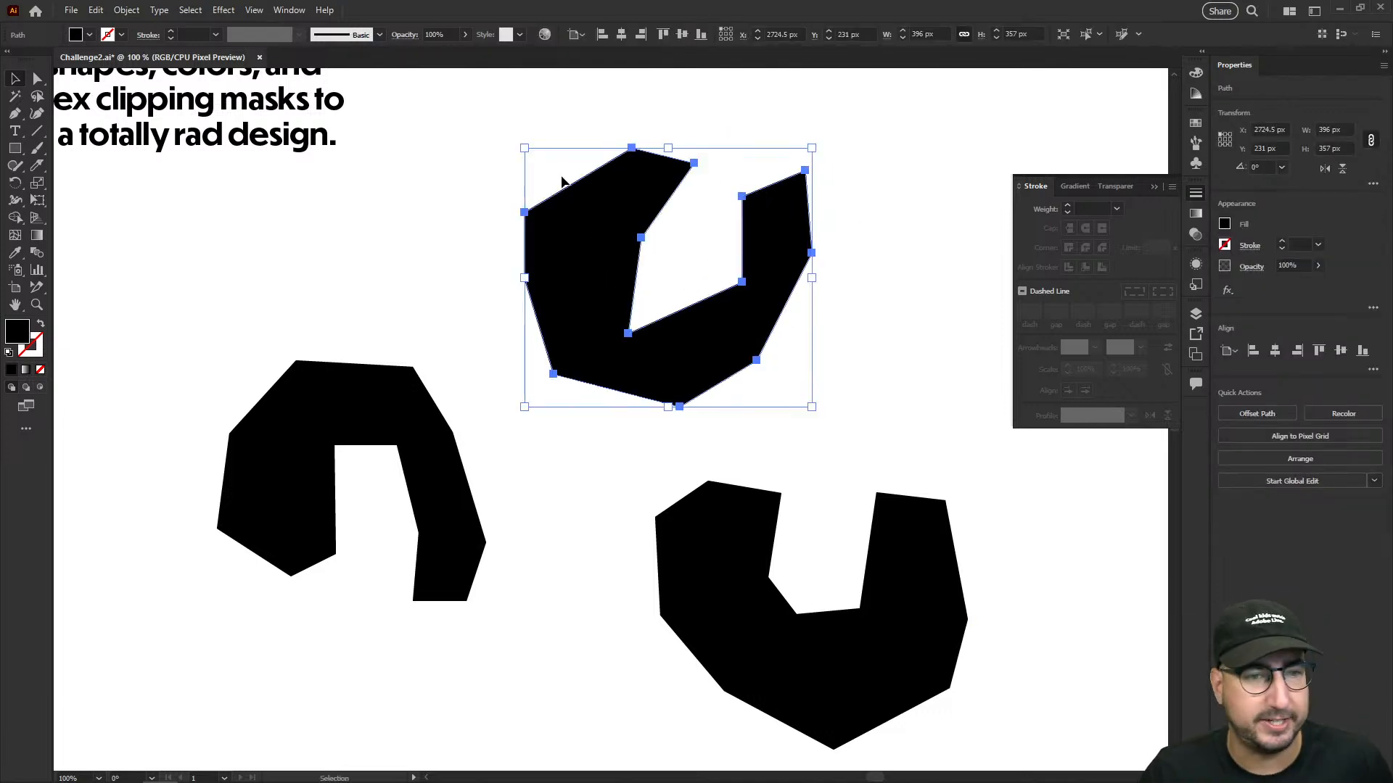
pyautogui.click(232, 11)
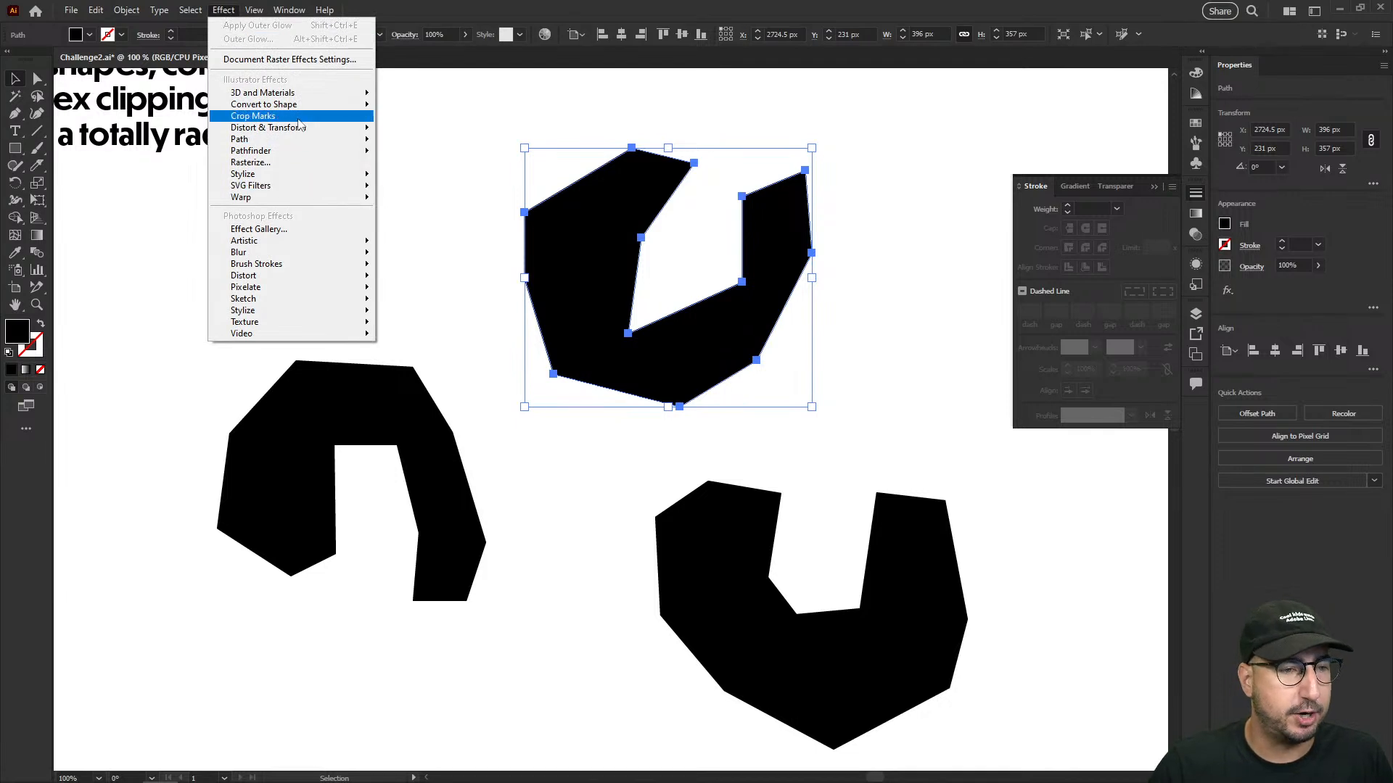
pyautogui.moveTo(303, 179)
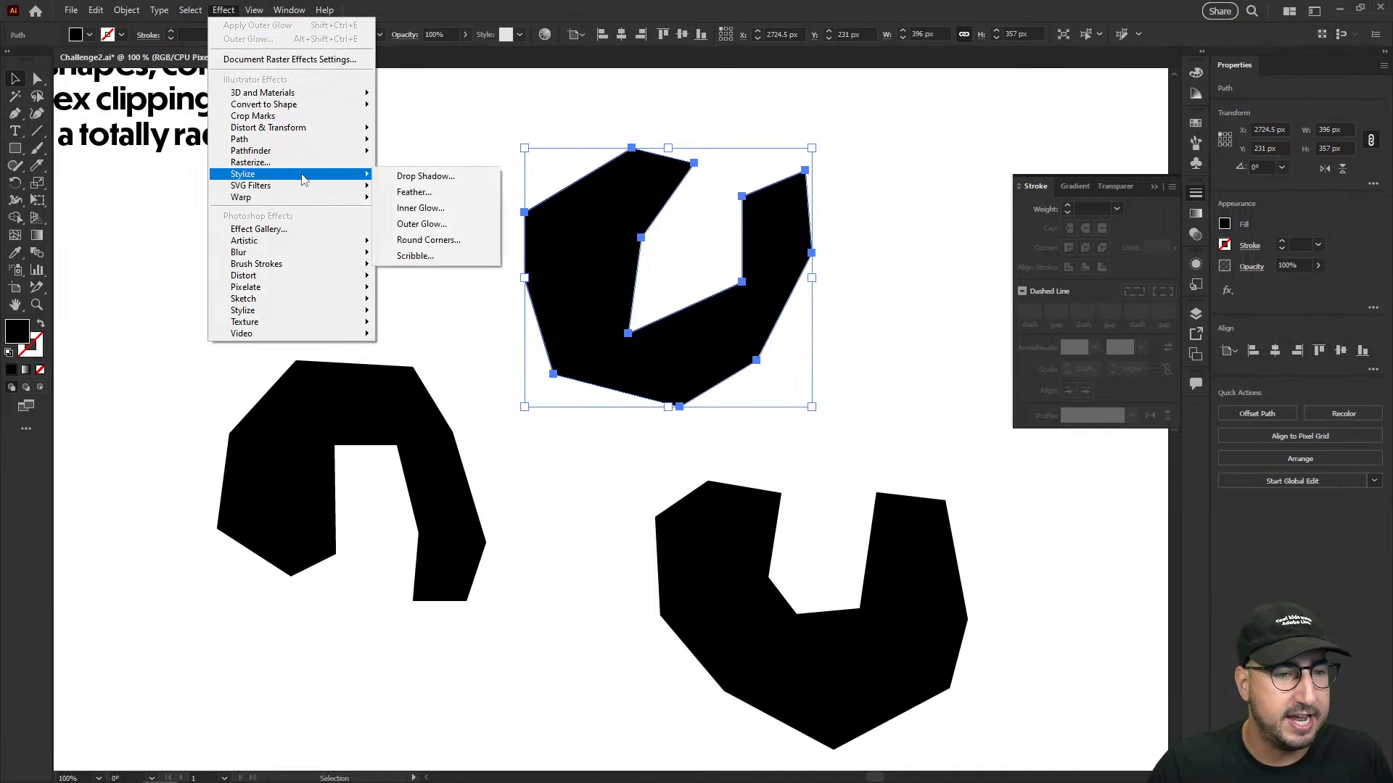
pyautogui.click(438, 242)
pyautogui.write('100')
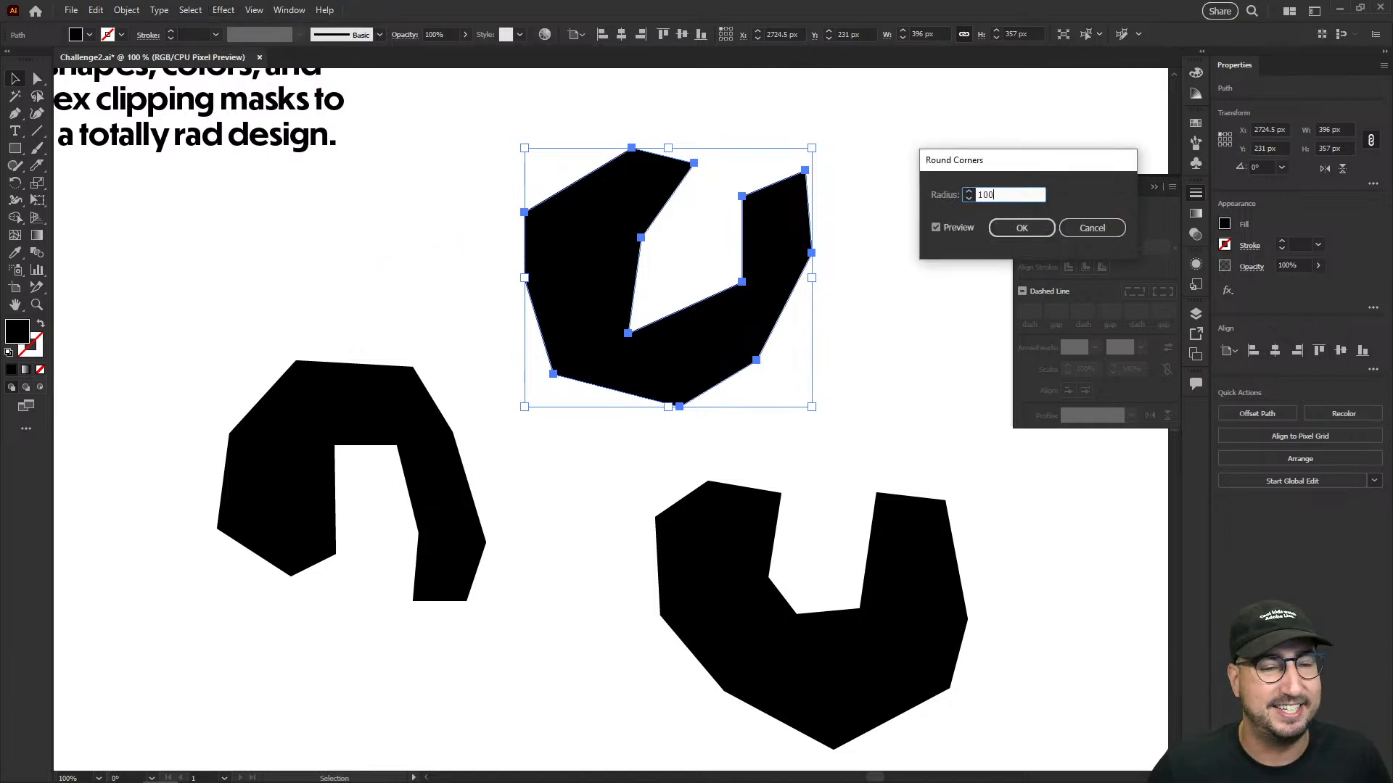
pyautogui.press('Return')
pyautogui.click(863, 379)
# - Refine the rounded spot by moving its inner corner anchor upward and its outer side anchor outward for a fuller curve
pyautogui.press('a')
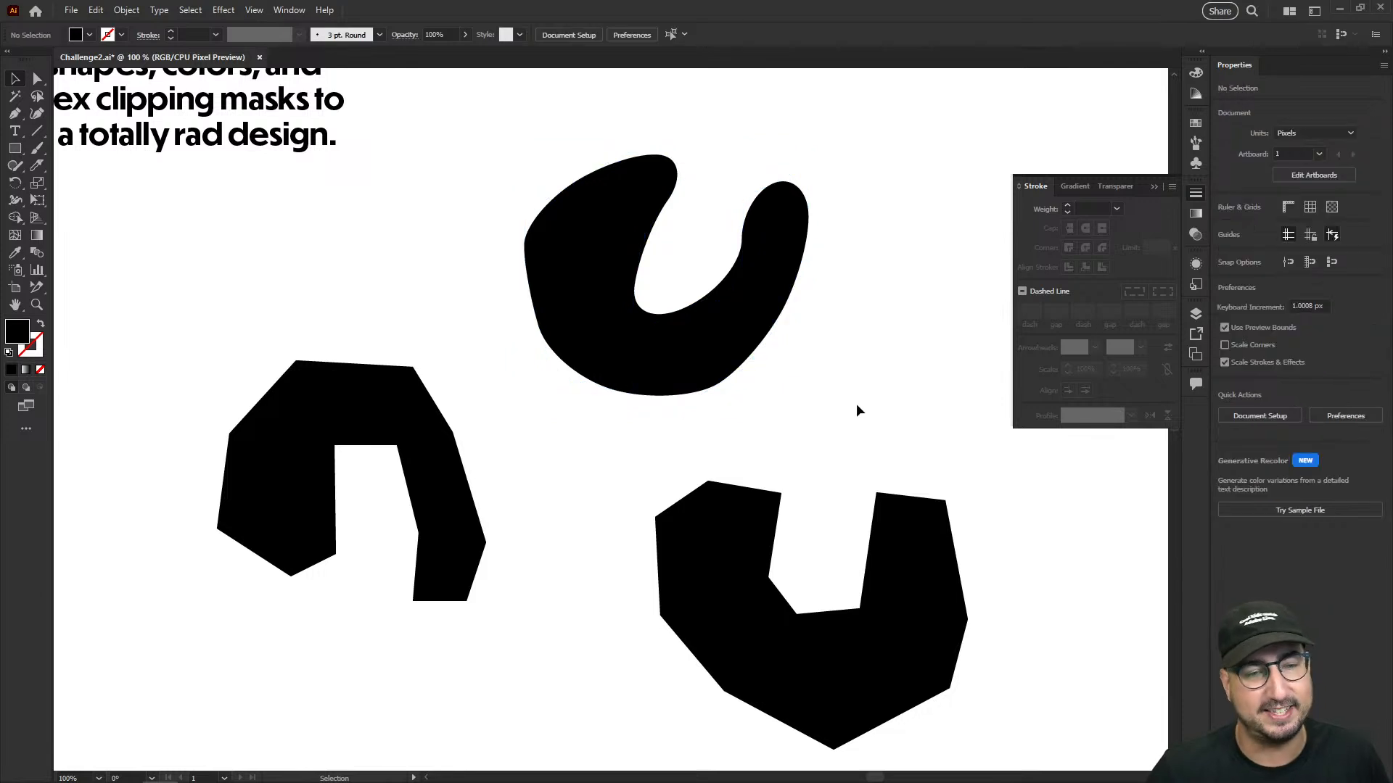
pyautogui.moveTo(631, 340); pyautogui.dragTo(645, 295)
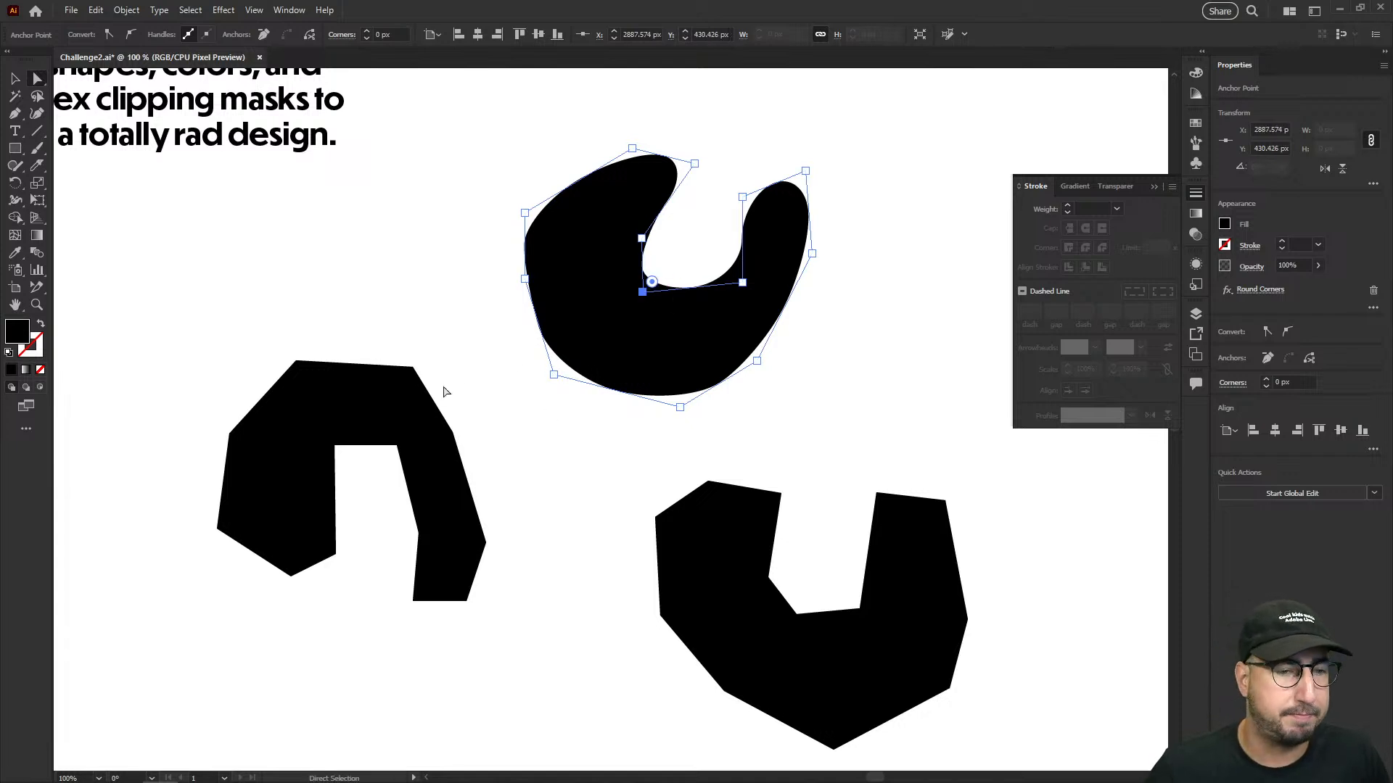
pyautogui.moveTo(524, 279); pyautogui.dragTo(502, 300)
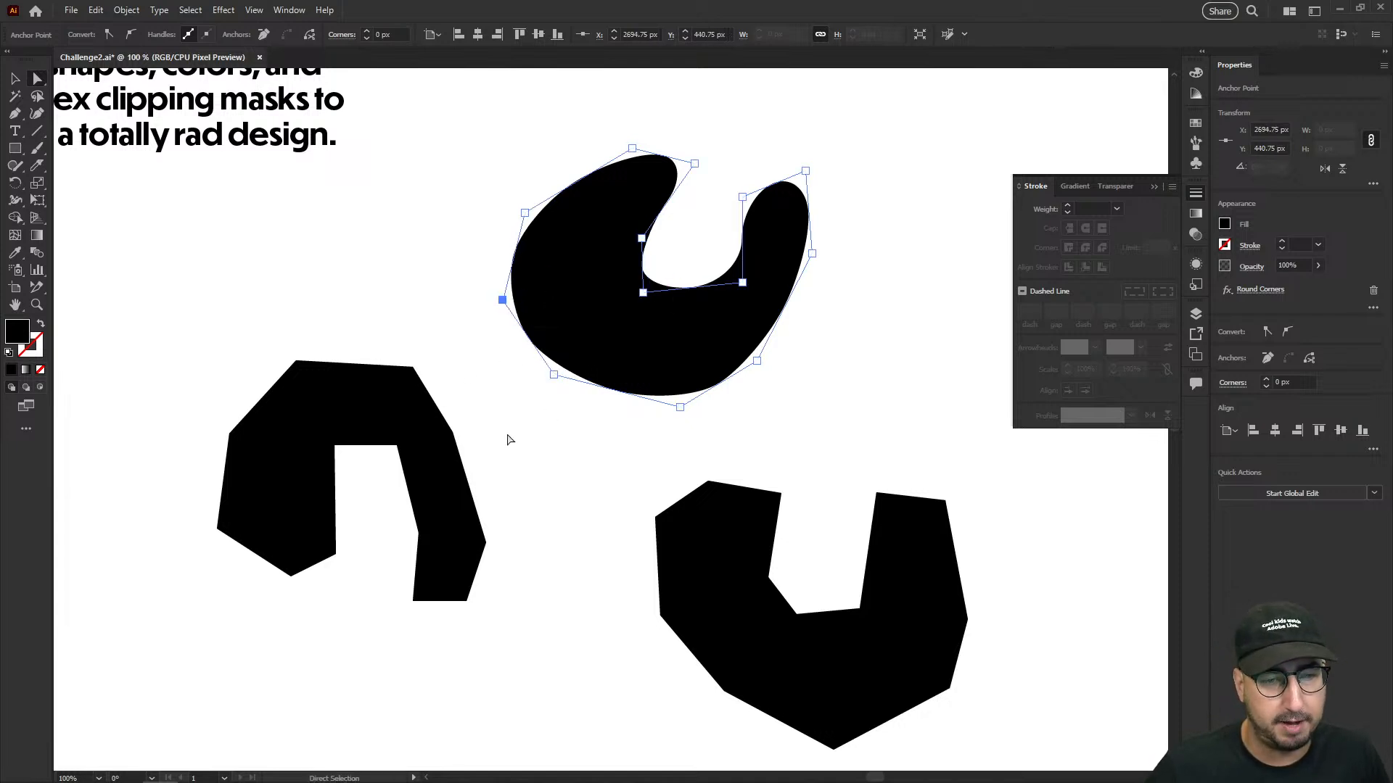
pyautogui.click(508, 439)
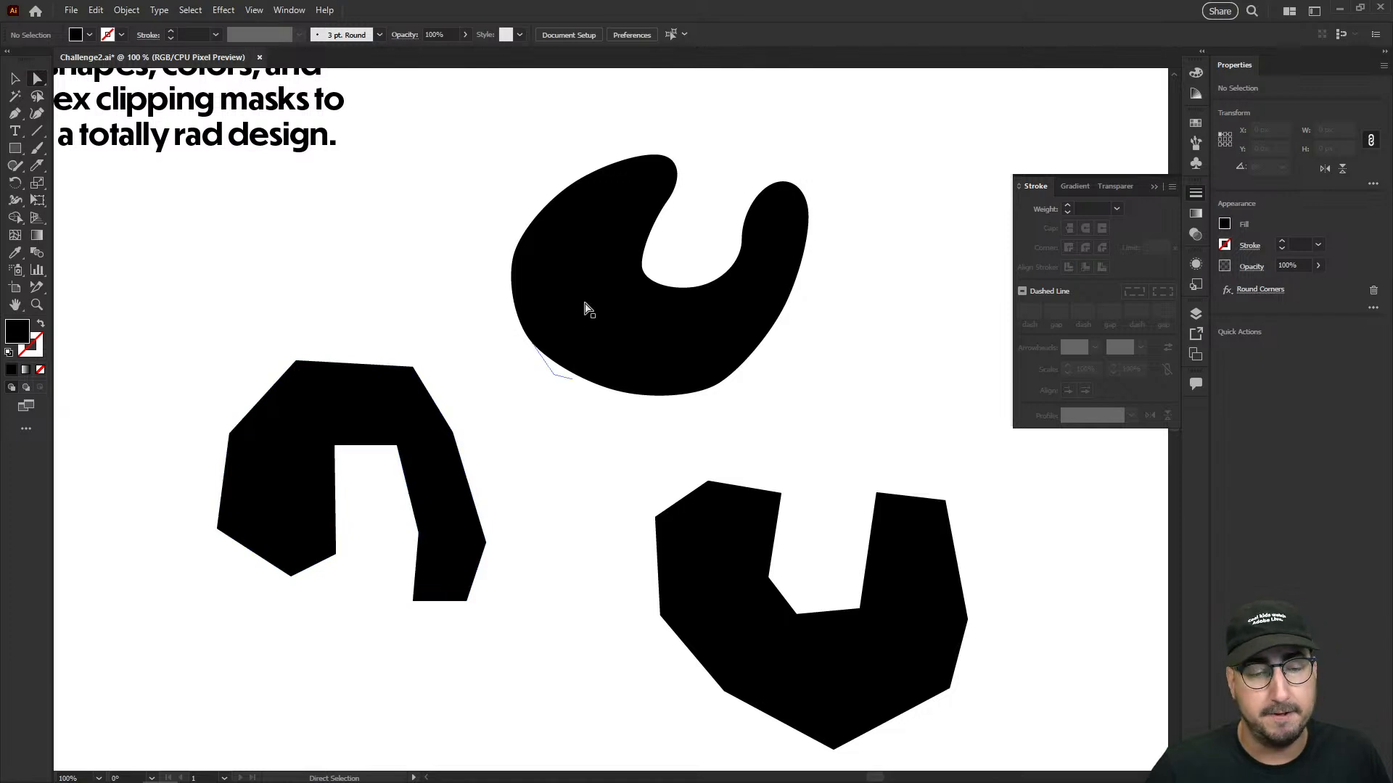
# - Apply a Roughen effect to the rounded spot with 0.4% relative size, detail 5/in and smooth points
pyautogui.press('v')
pyautogui.click(642, 292)
pyautogui.moveTo(643, 292); pyautogui.dragTo(543, 313)
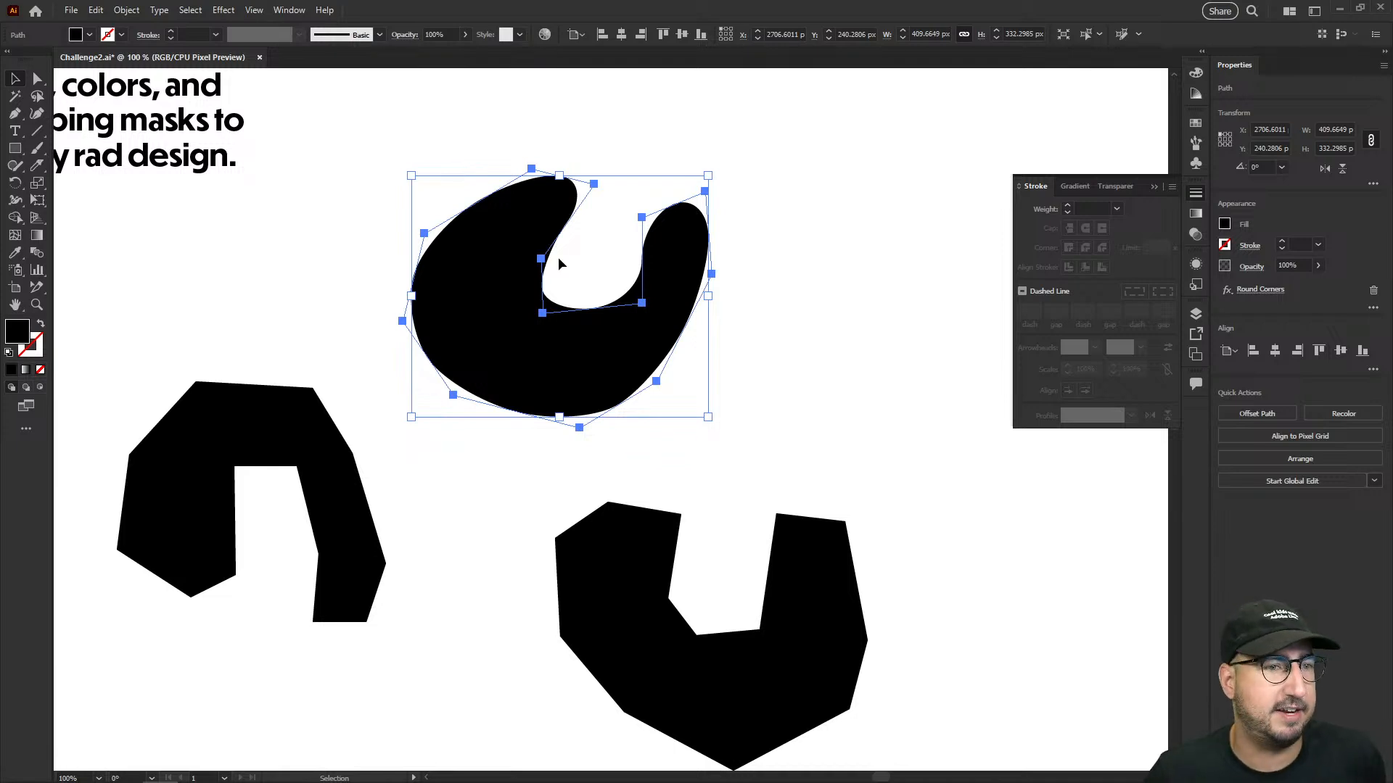
pyautogui.click(222, 11)
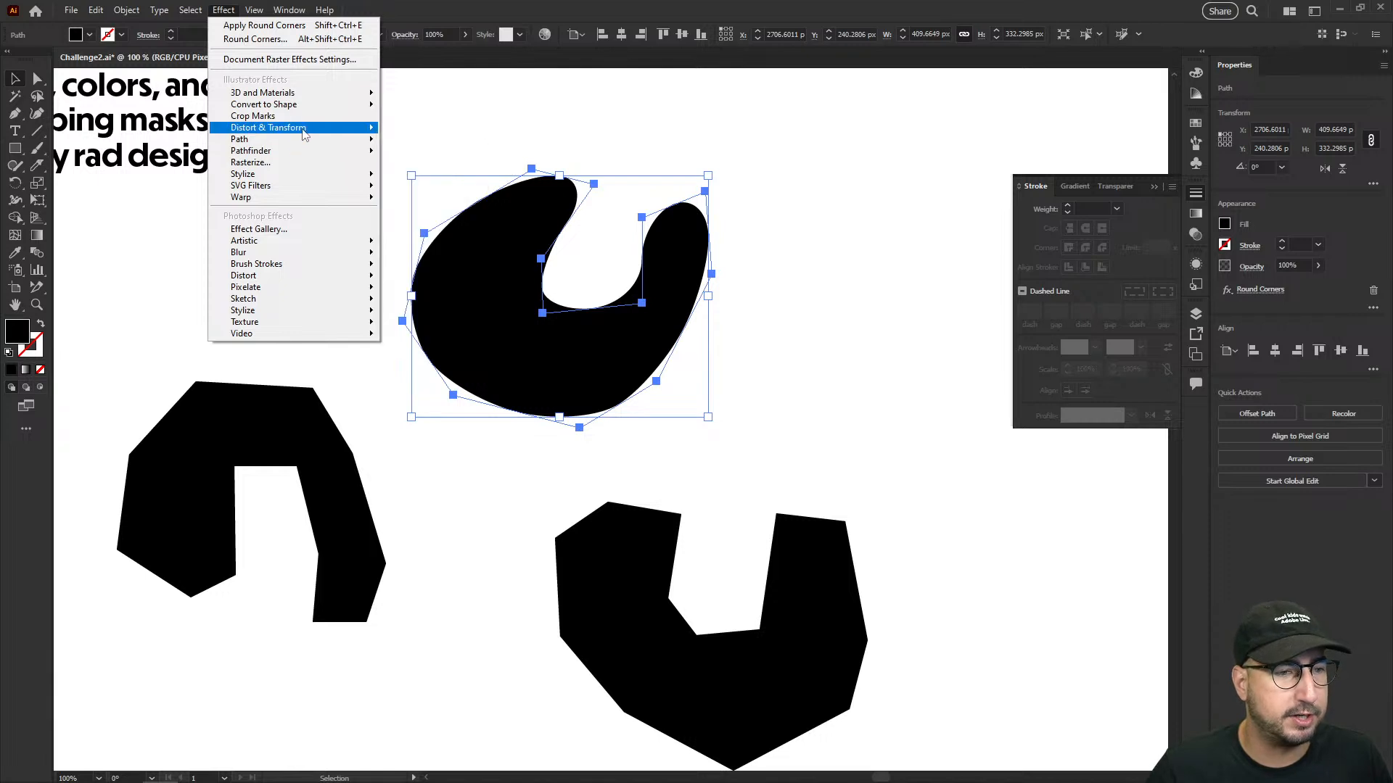
pyautogui.moveTo(326, 128)
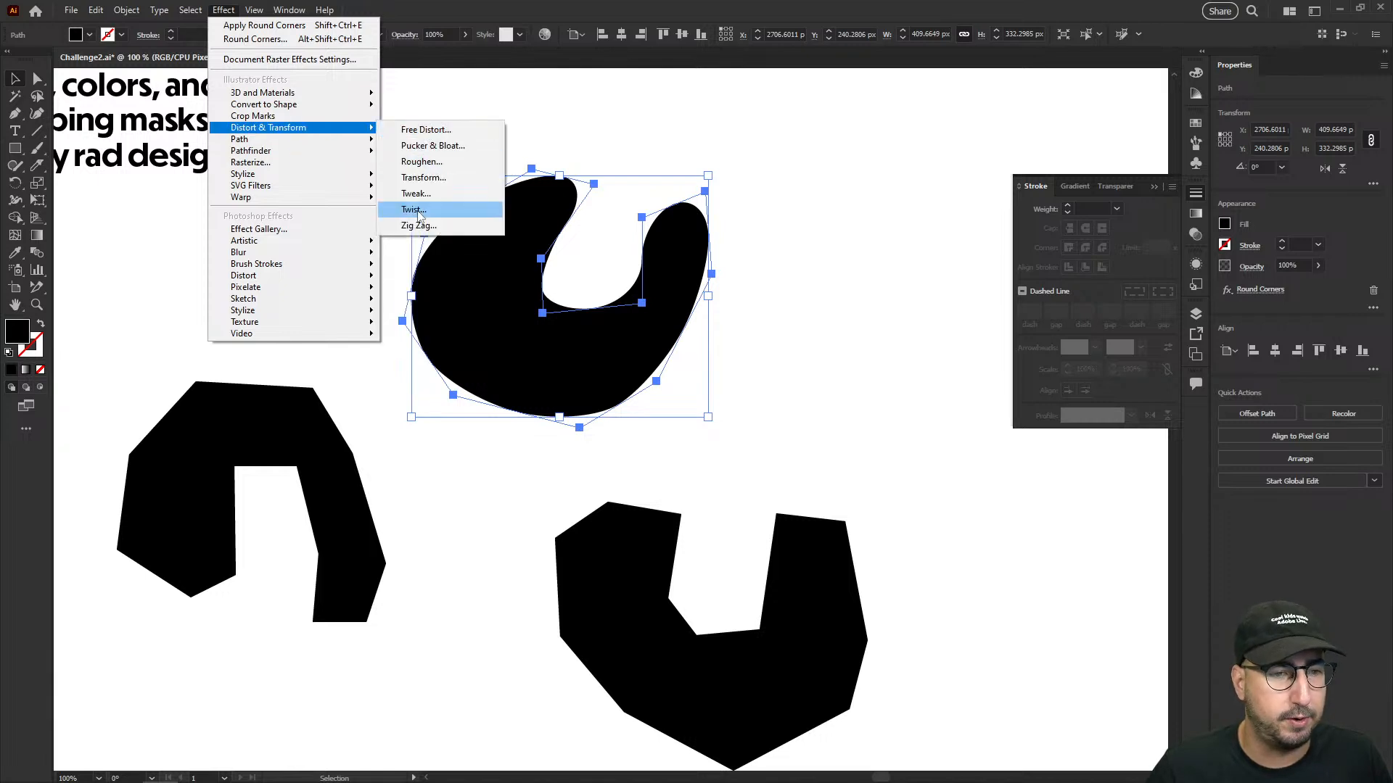
pyautogui.click(422, 161)
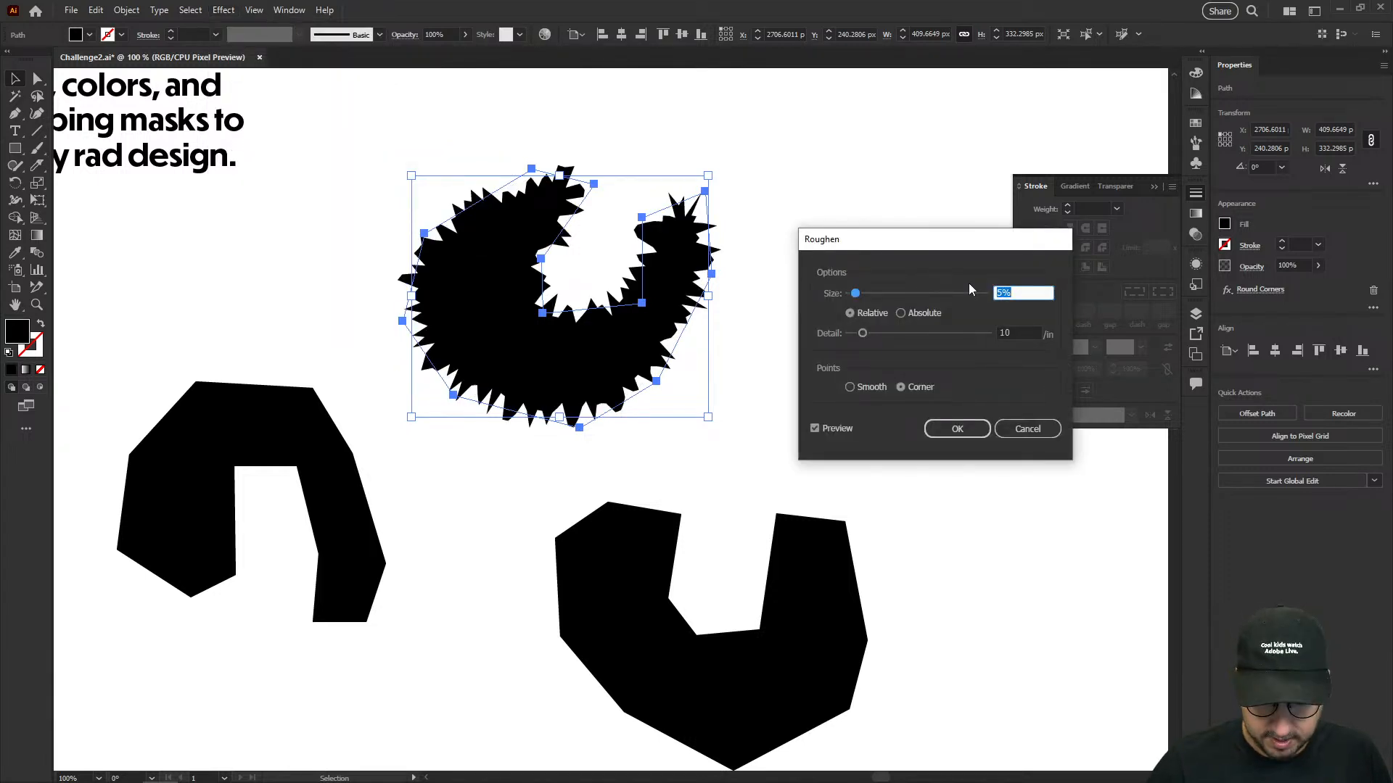
pyautogui.write('0.4')
pyautogui.press('Tab')
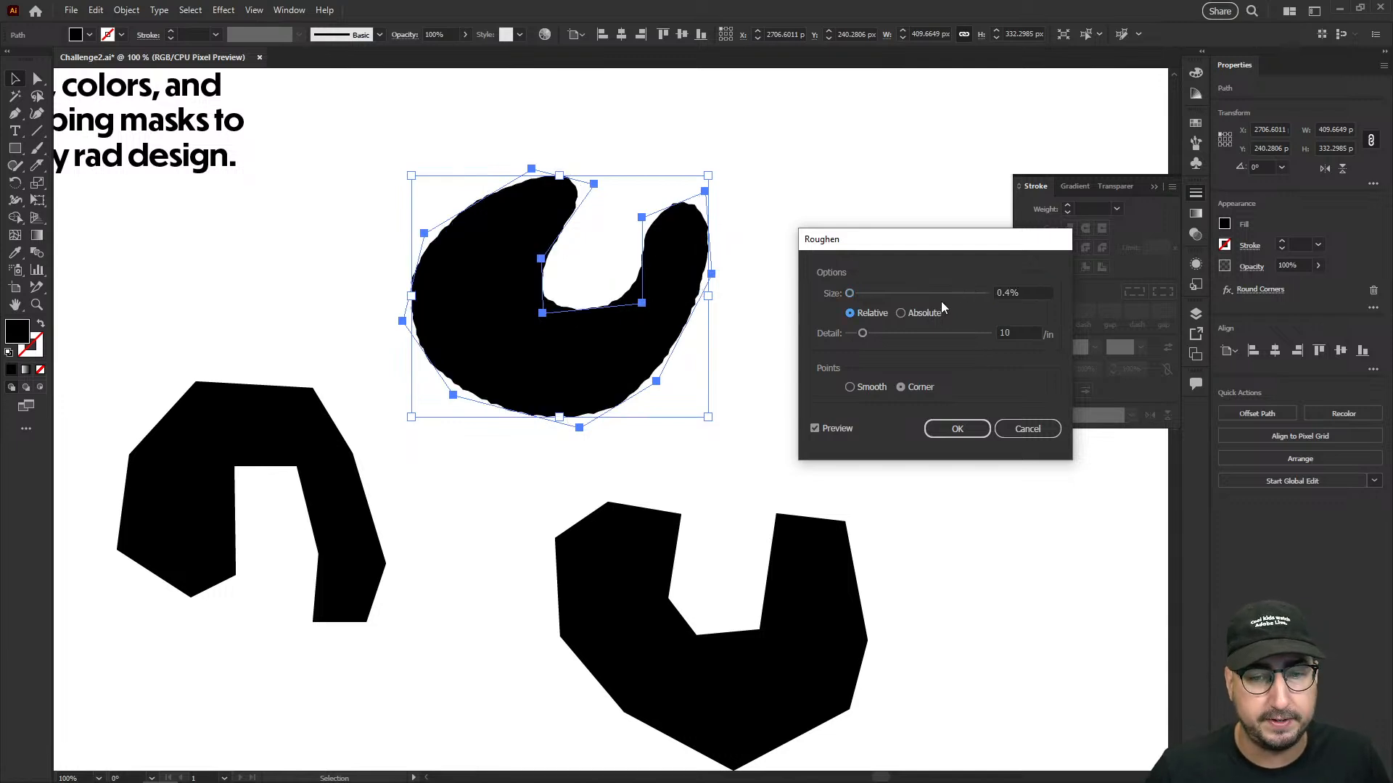
pyautogui.click(1005, 333)
pyautogui.write('3')
pyautogui.press('Tab')
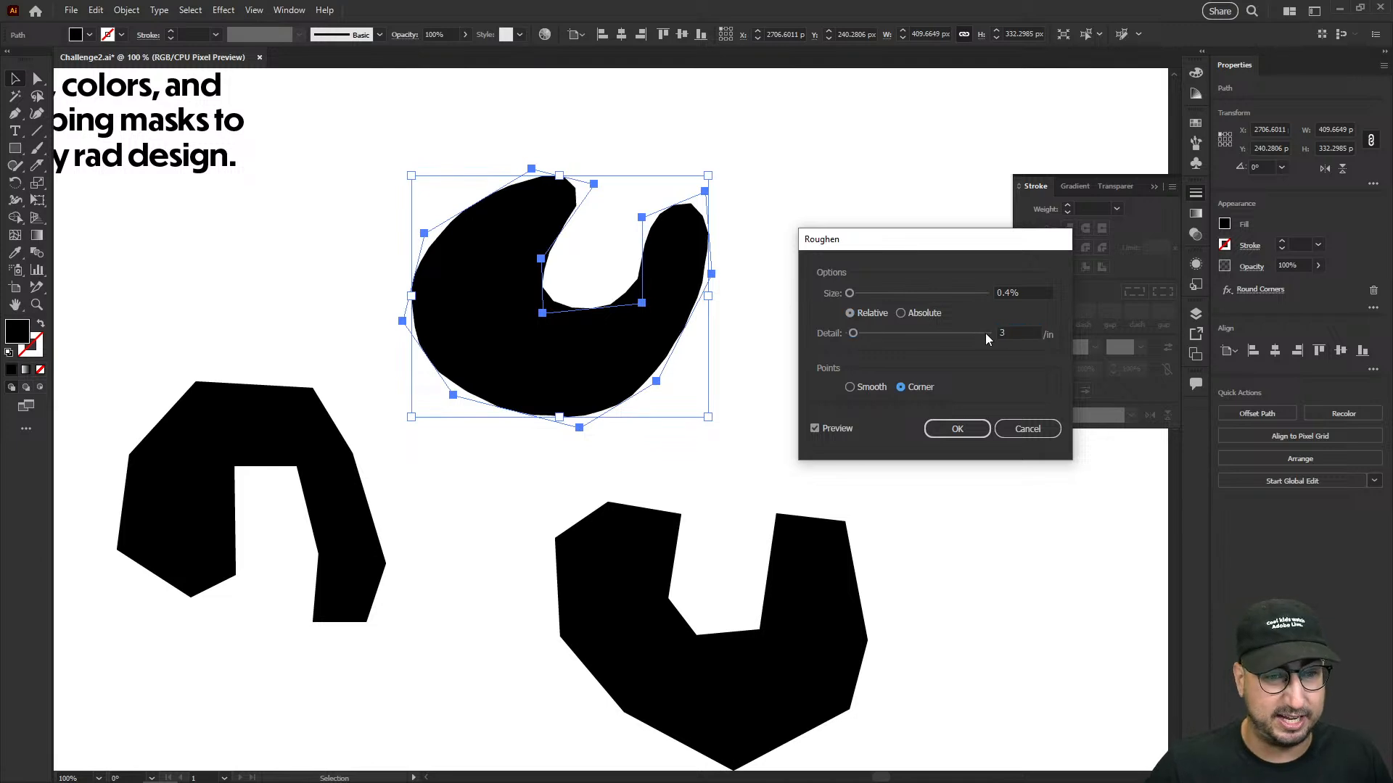
pyautogui.click(860, 387)
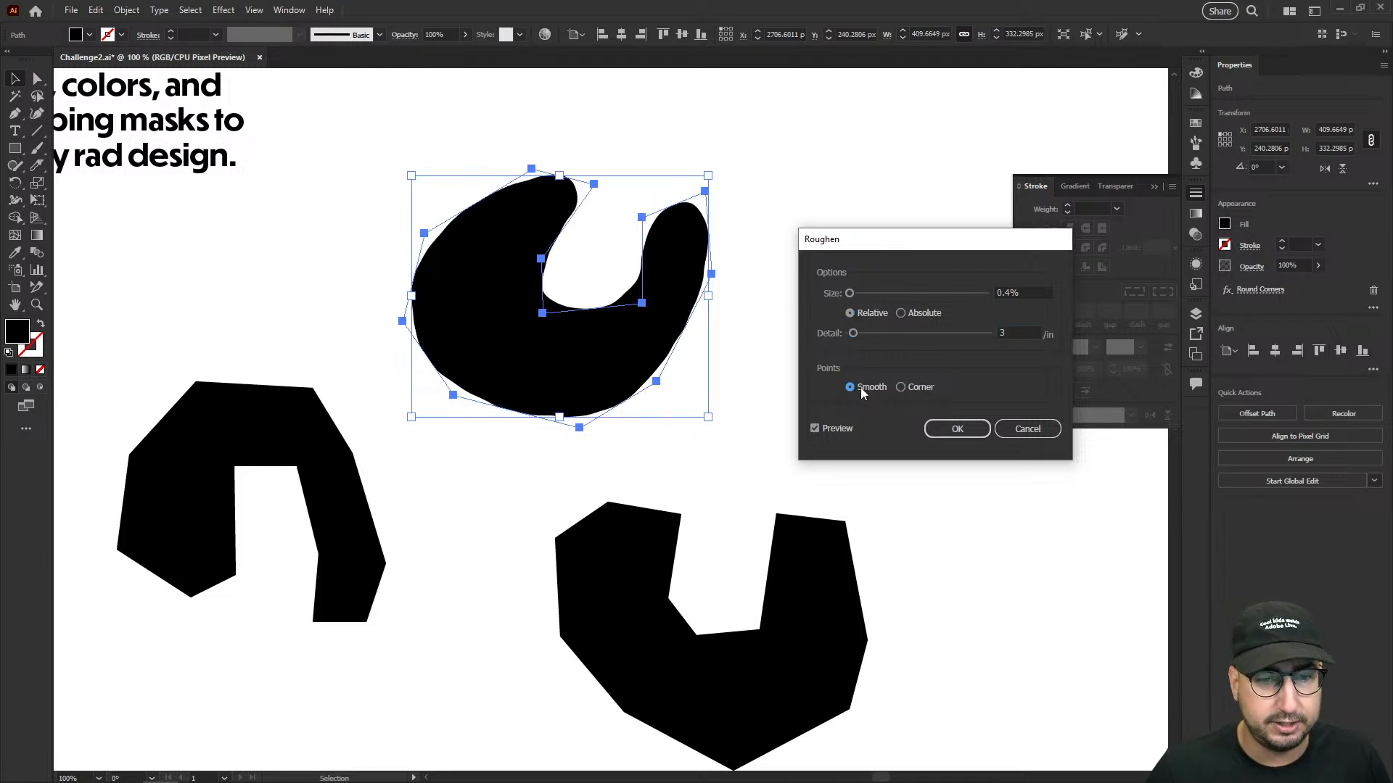
pyautogui.click(1010, 332)
pyautogui.write('5')
pyautogui.press('Tab')
pyautogui.click(977, 433)
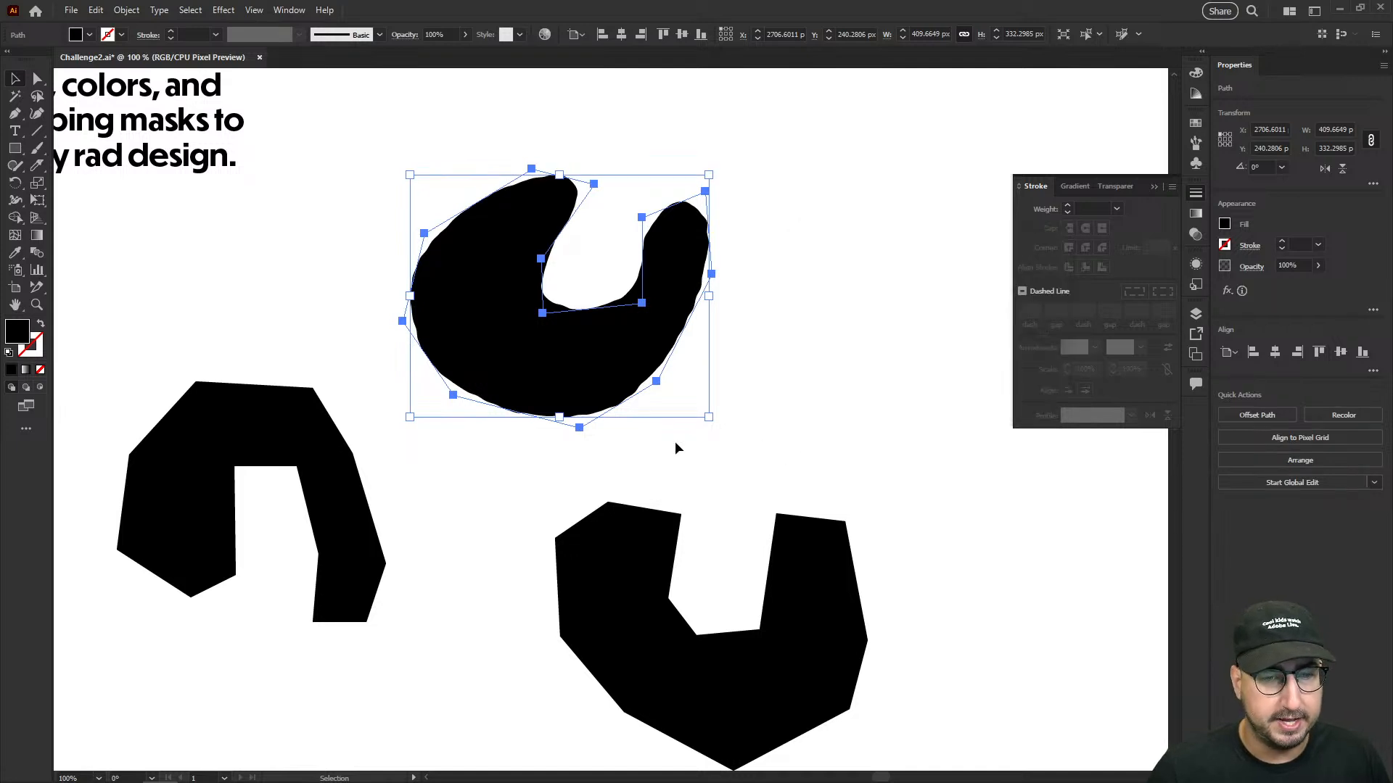
pyautogui.click(656, 473)
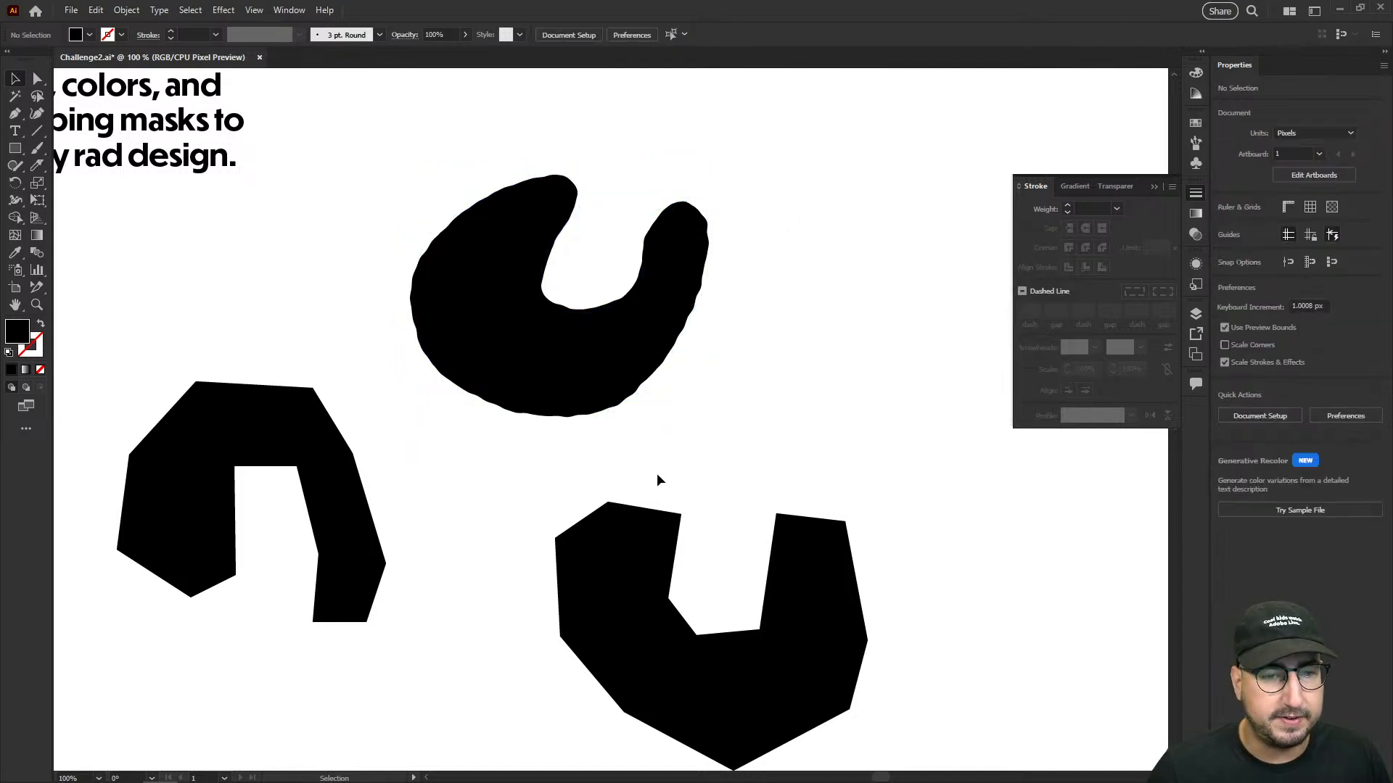
# - Save the roughened spot's appearance as a new graphic style
pyautogui.click(528, 313)
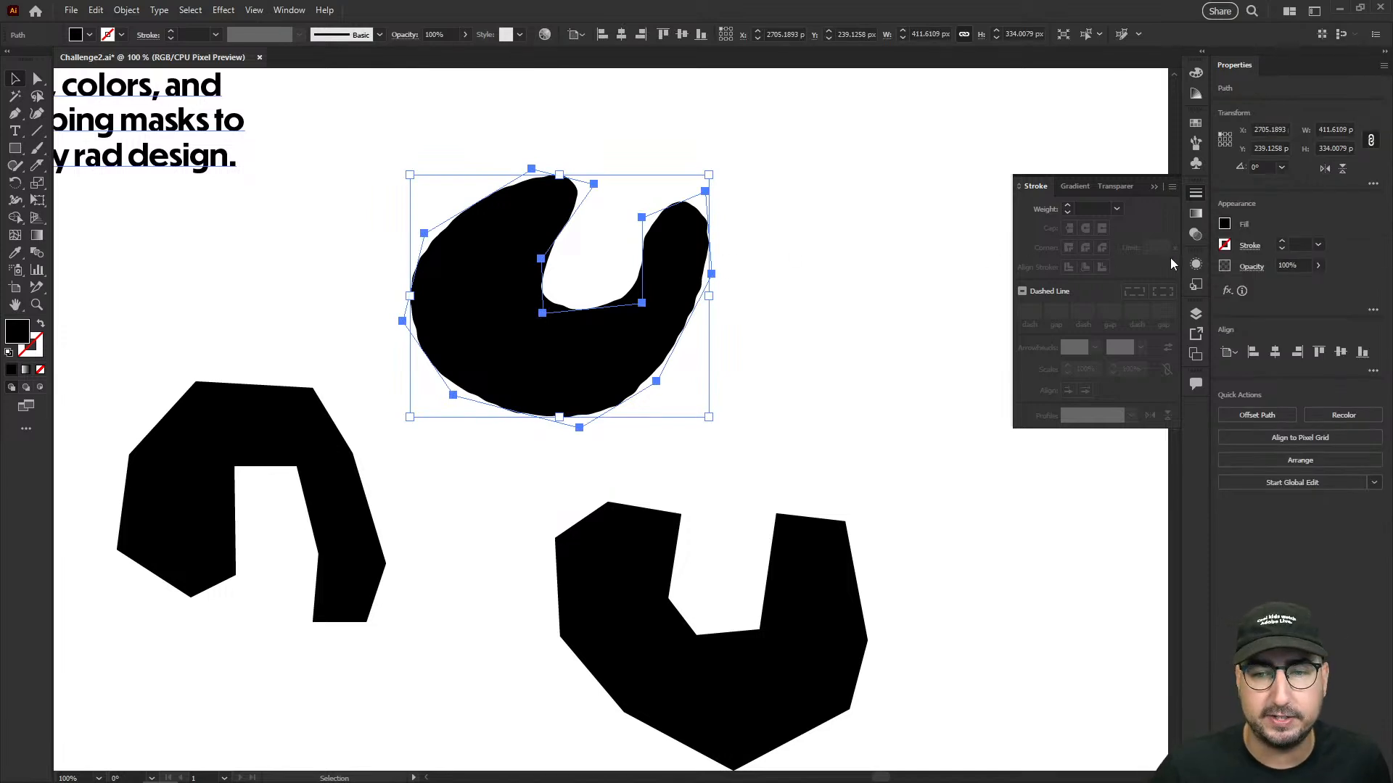
pyautogui.click(1195, 263)
pyautogui.click(1090, 257)
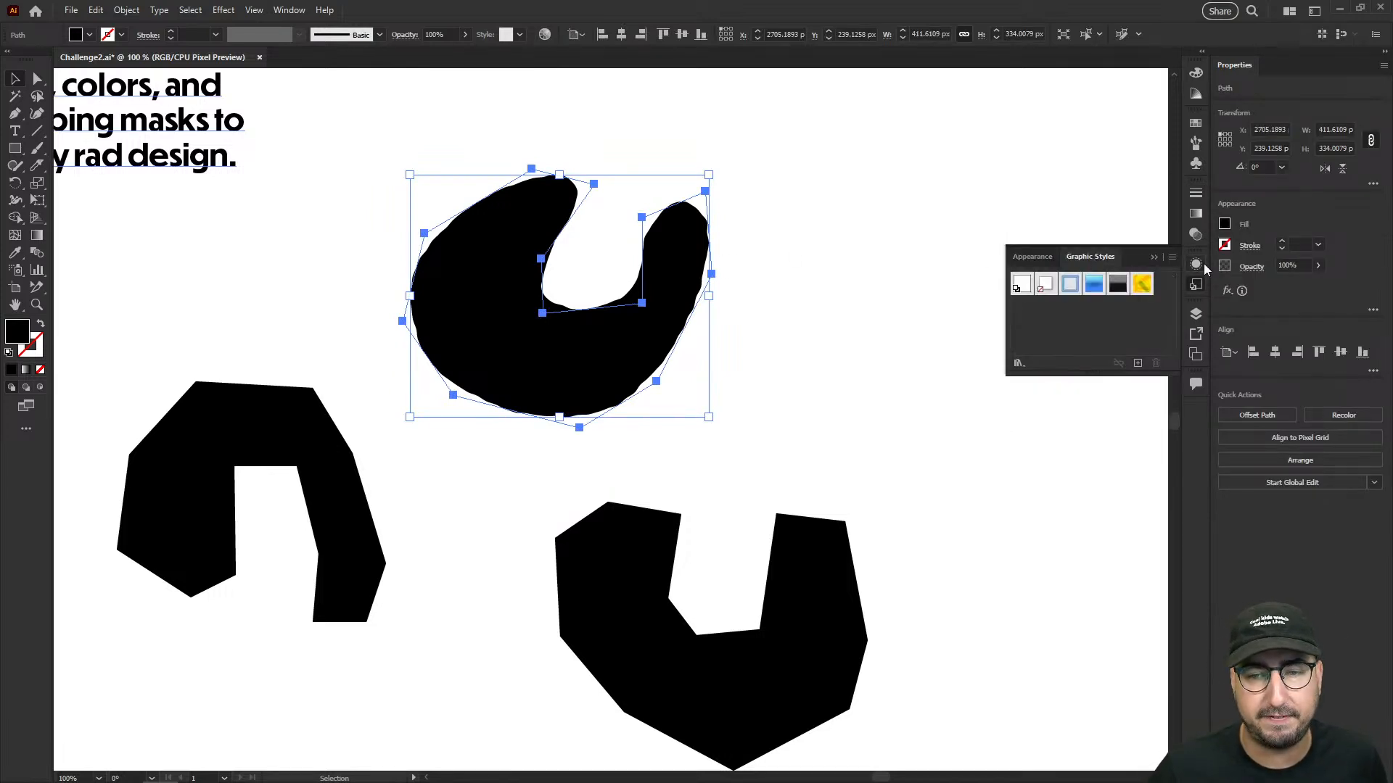
pyautogui.click(1139, 364)
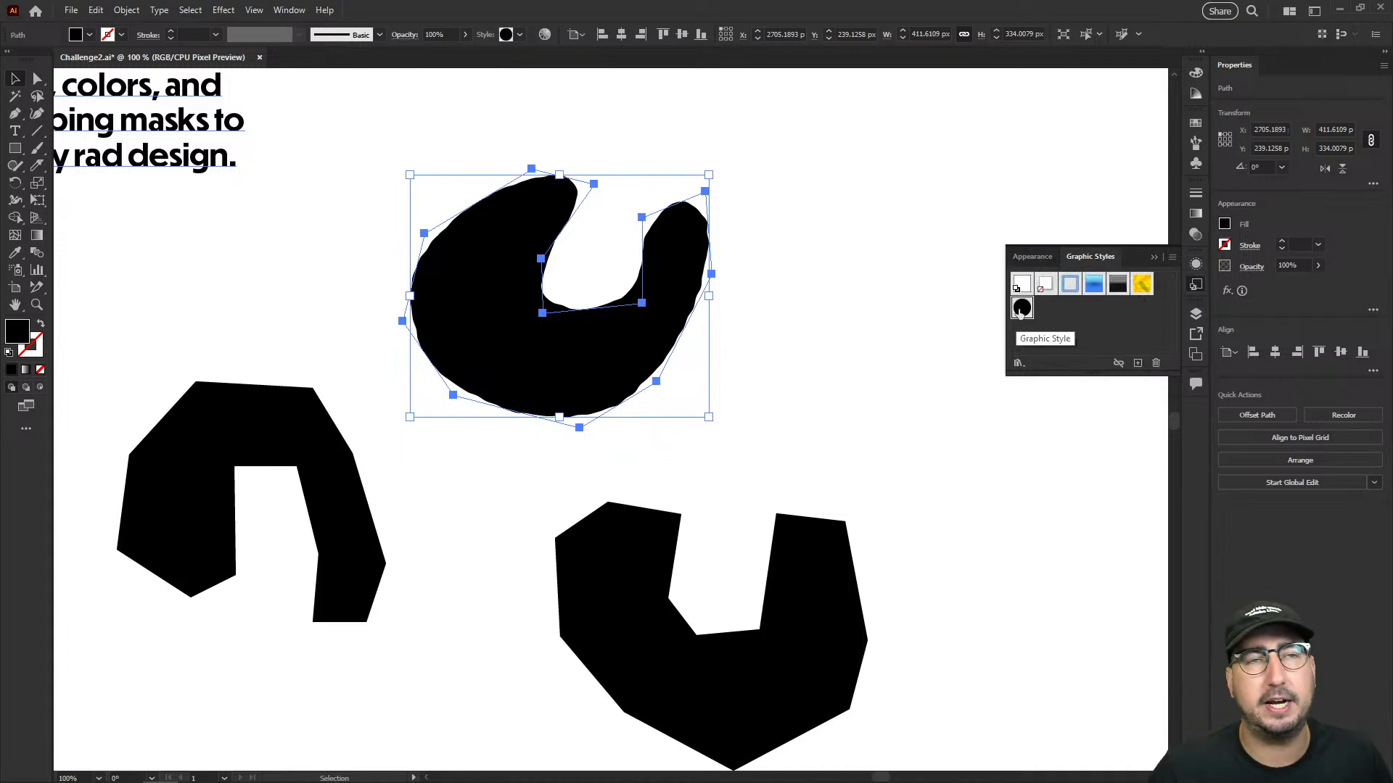
# - Apply the saved roughened graphic style to the other two leopard spots
pyautogui.click(294, 449)
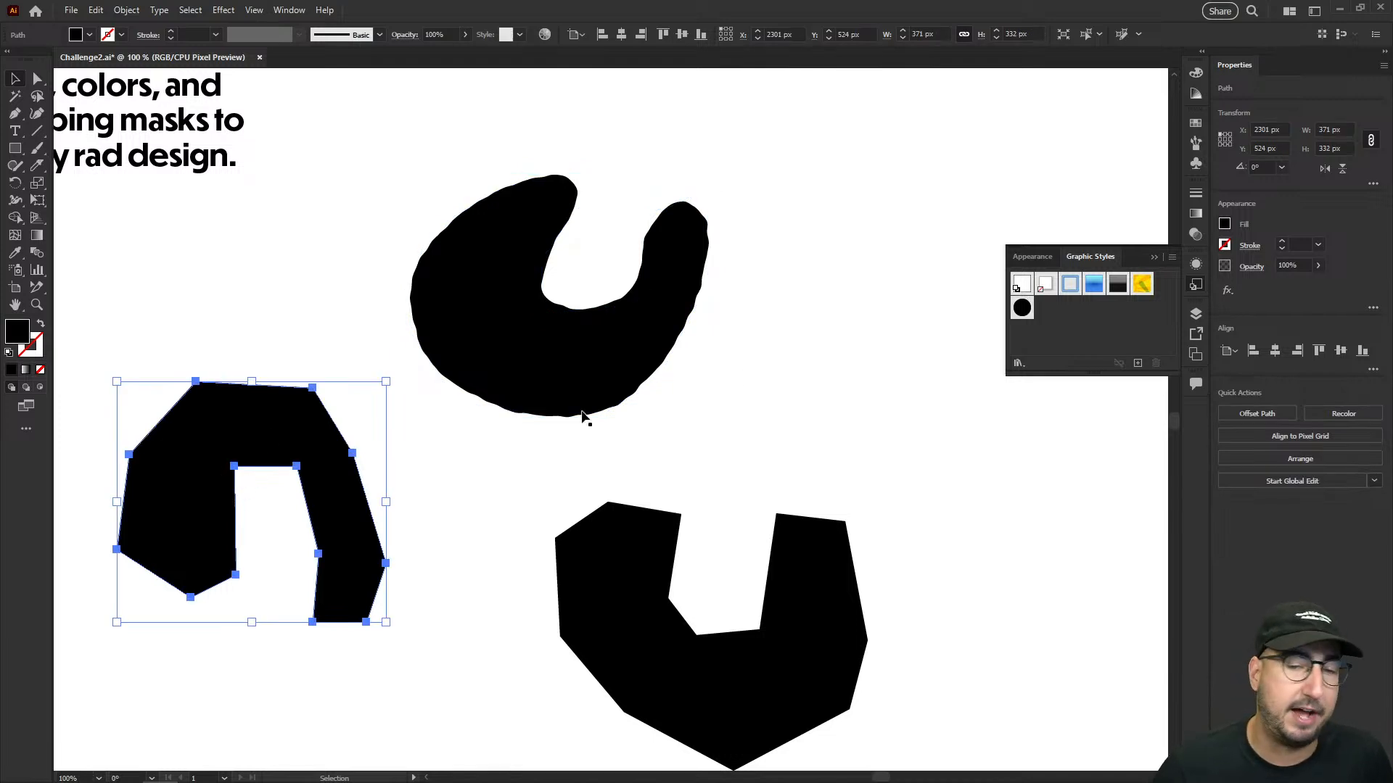
pyautogui.click(1021, 307)
pyautogui.click(671, 519)
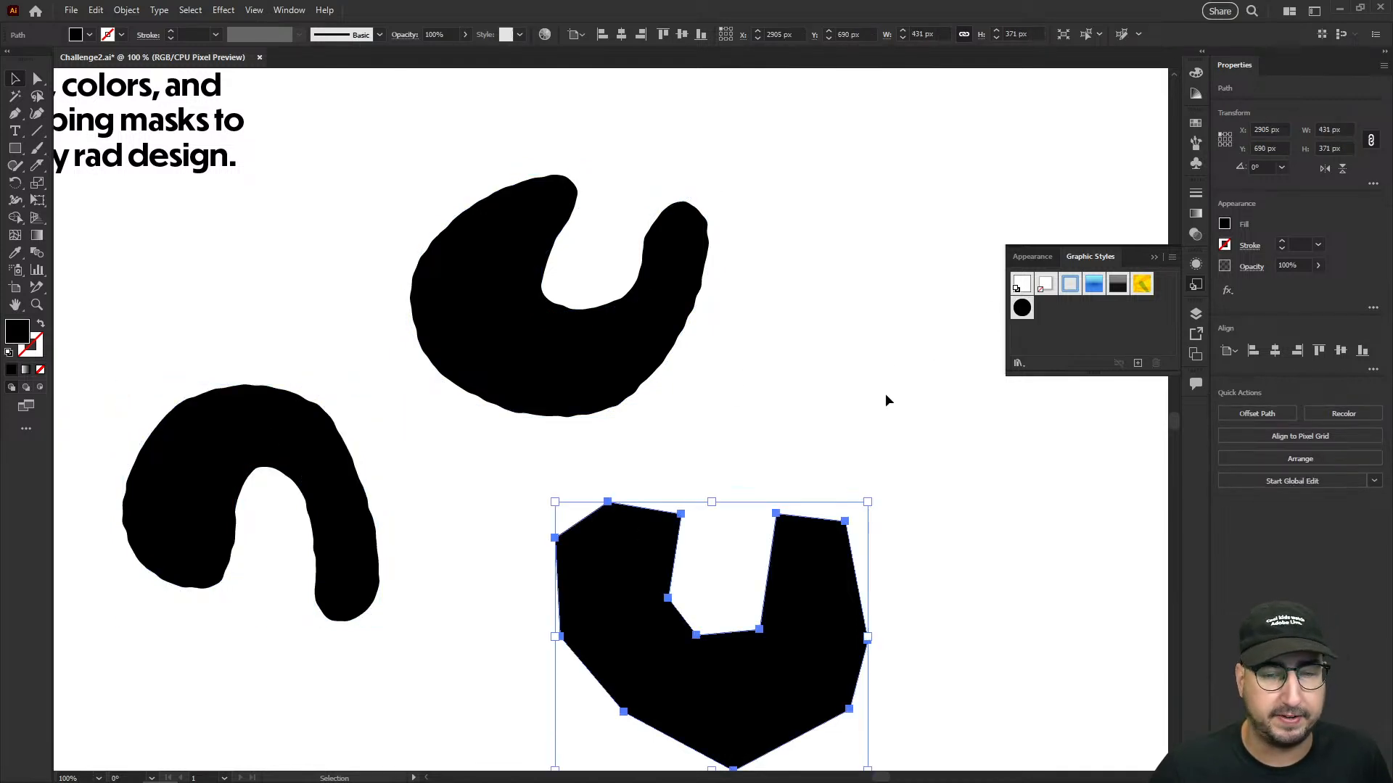
pyautogui.click(1022, 307)
pyautogui.click(796, 463)
# - Draw a 1920 × 1080 px rectangle covering the artboard and fill it with magenta
pyautogui.press('z')
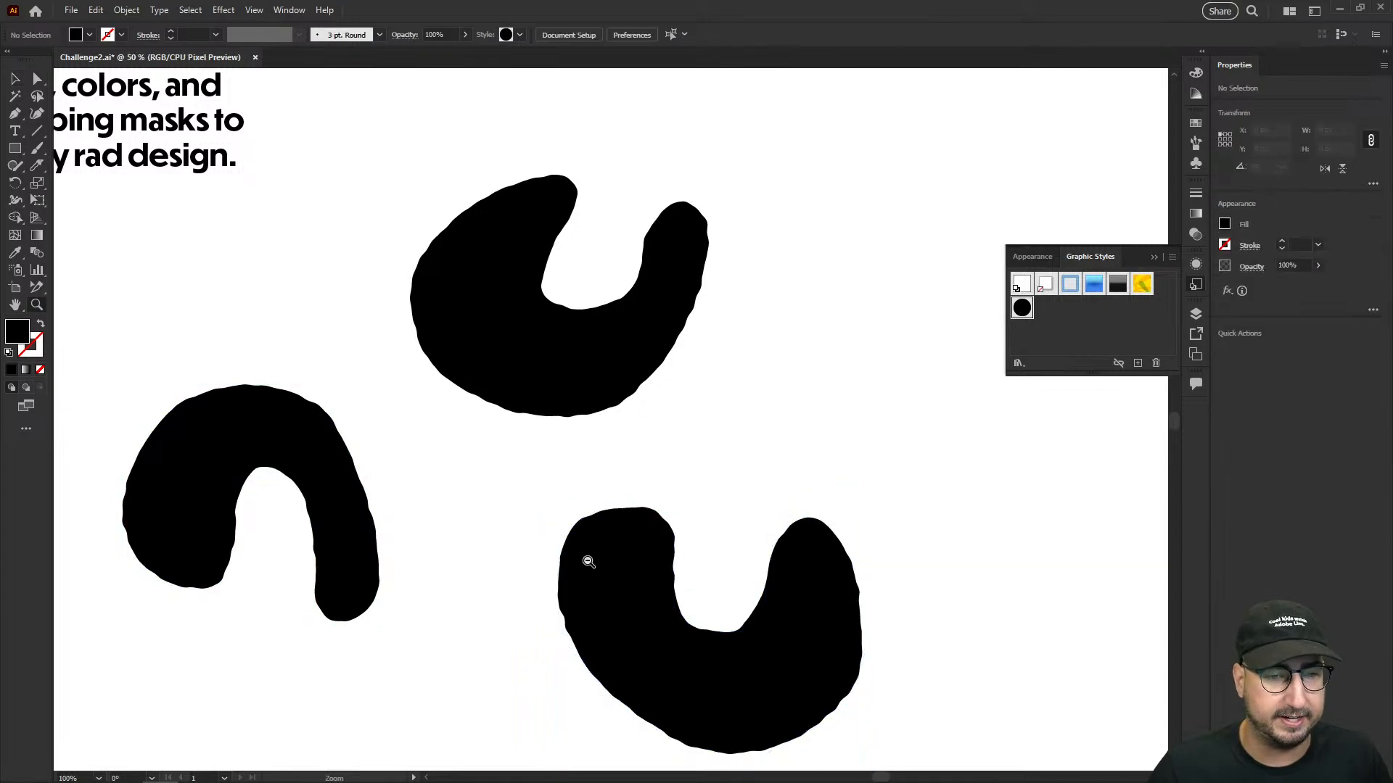
pyautogui.keyDown('alt'); pyautogui.click(602, 509); pyautogui.keyUp('alt')
pyautogui.keyDown('alt'); pyautogui.click(602, 508); pyautogui.keyUp('alt')
pyautogui.keyDown('alt'); pyautogui.click(602, 508); pyautogui.keyUp('alt')
pyautogui.moveTo(529, 546); pyautogui.dragTo(813, 604)
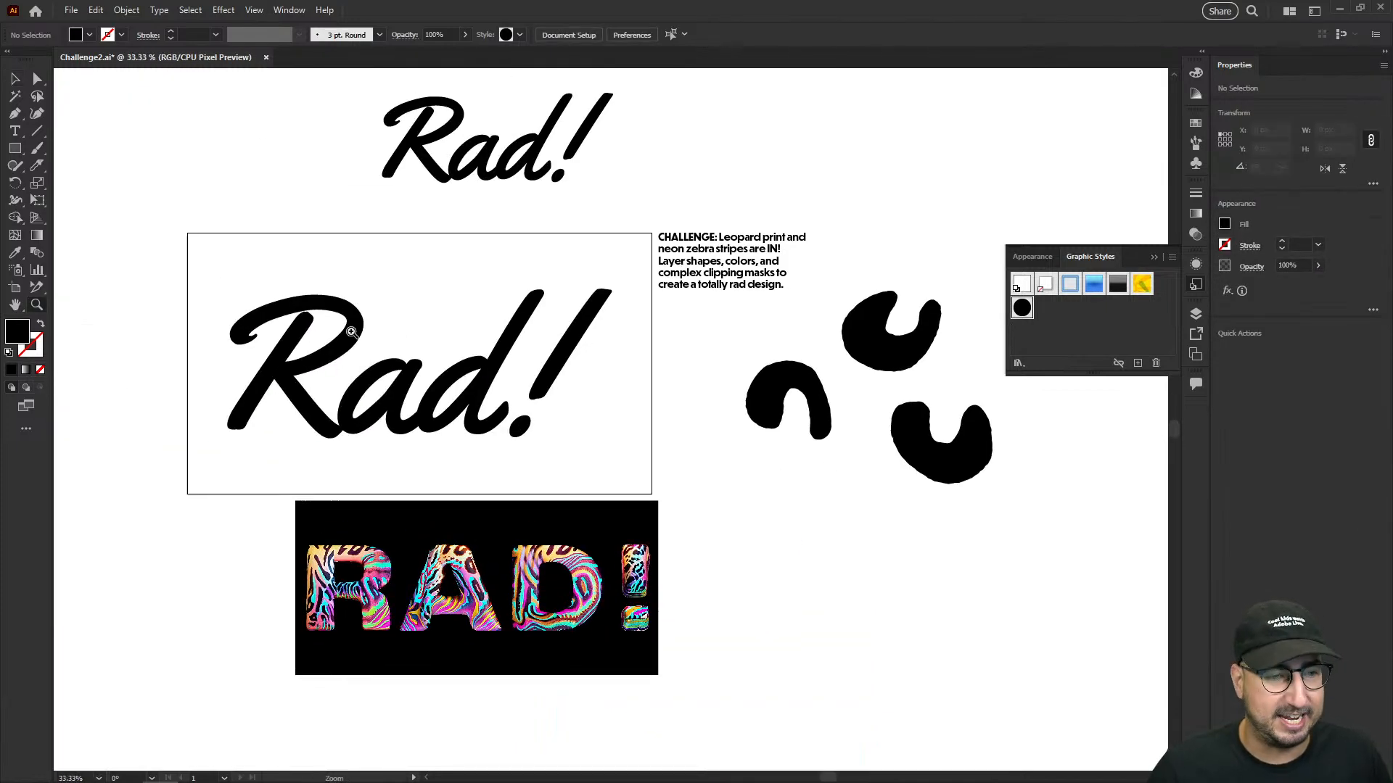
pyautogui.press('m')
pyautogui.moveTo(188, 233); pyautogui.dragTo(652, 494)
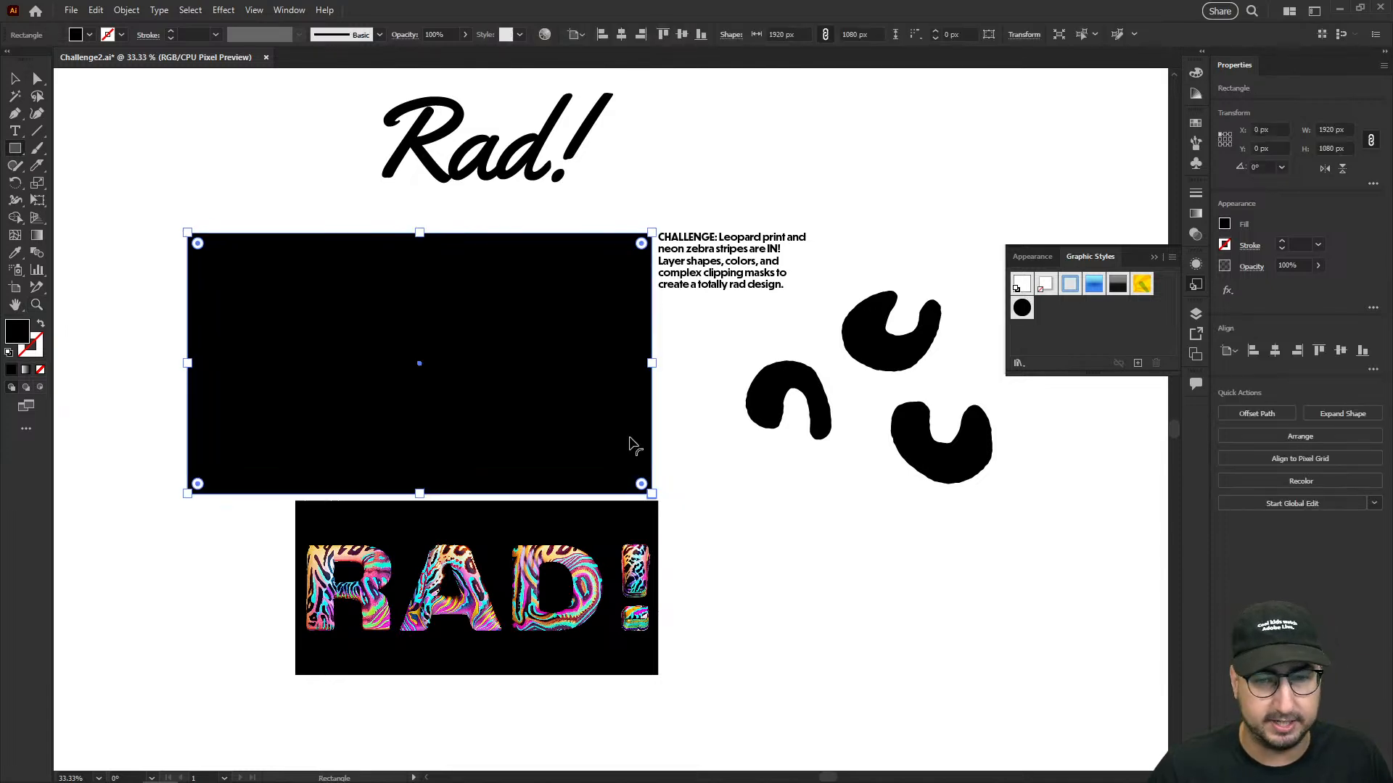
pyautogui.click(1195, 124)
pyautogui.click(1106, 162)
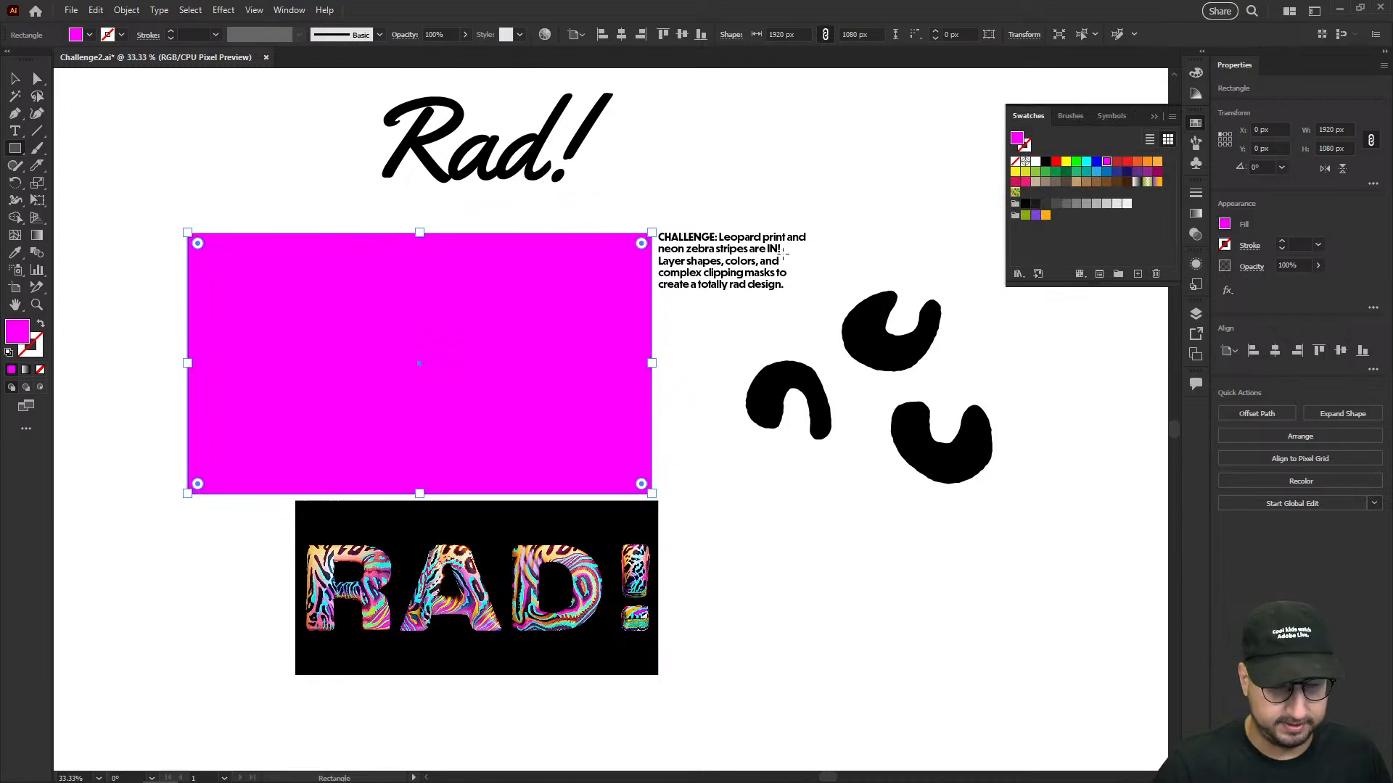
# - Send the magenta rectangle to the back, behind the "Rad!" lettering
pyautogui.hotkey('ctrl', 'shift', '[')
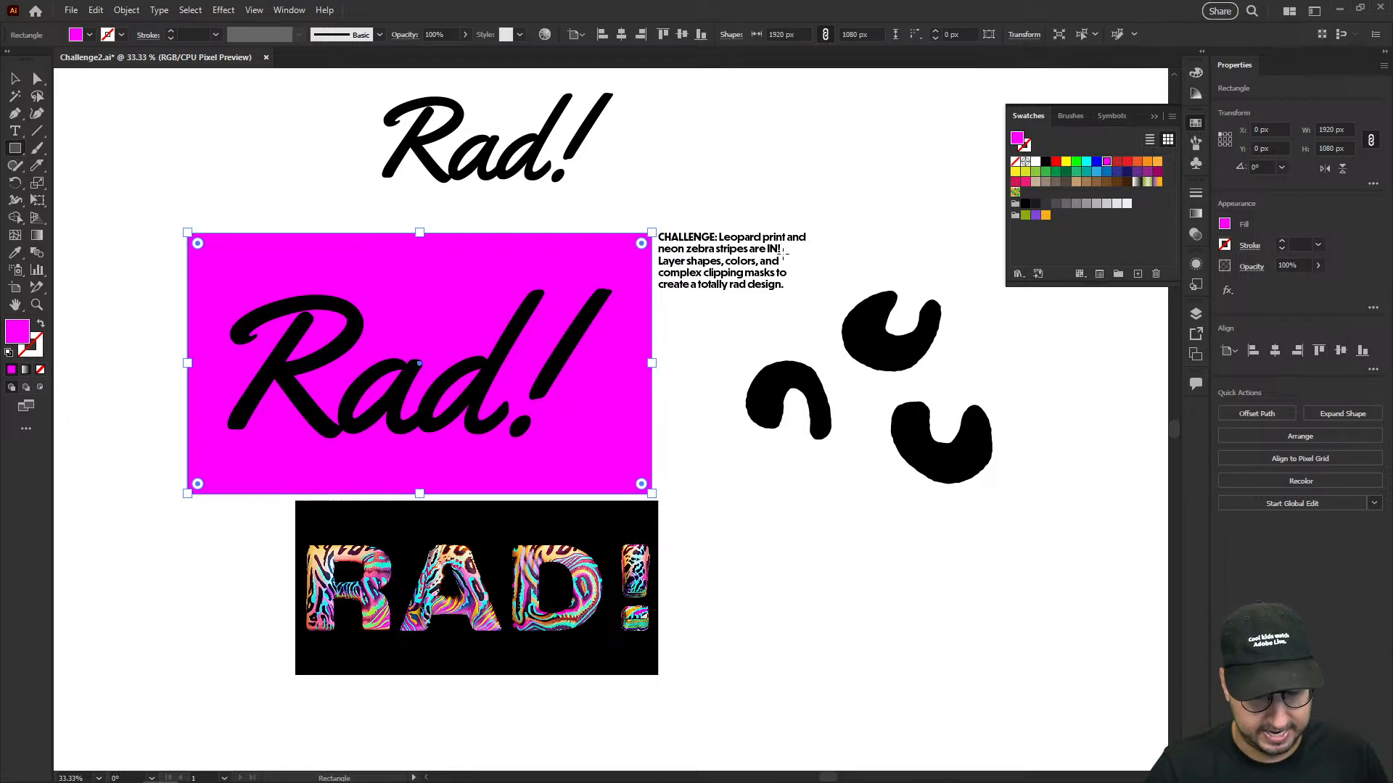
pyautogui.rightClick(504, 268)
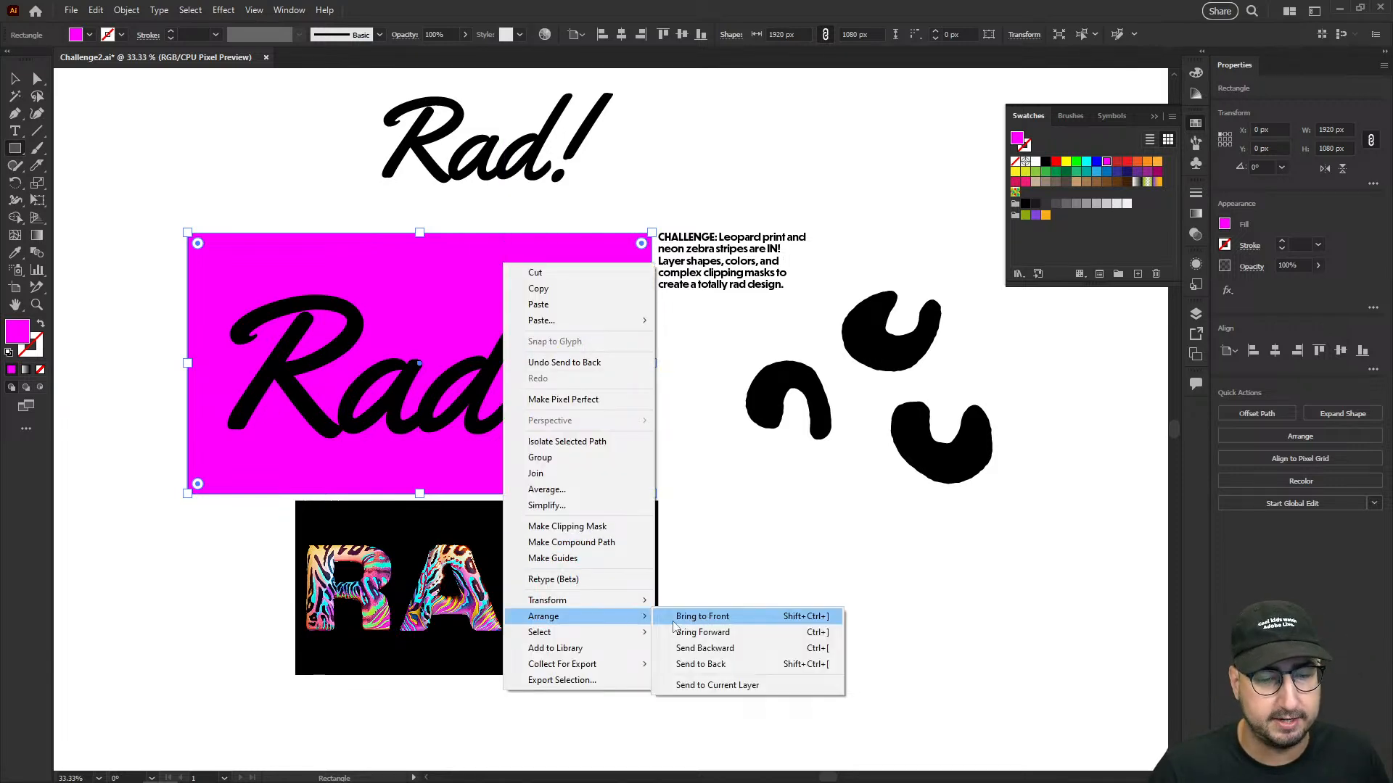
pyautogui.click(701, 412)
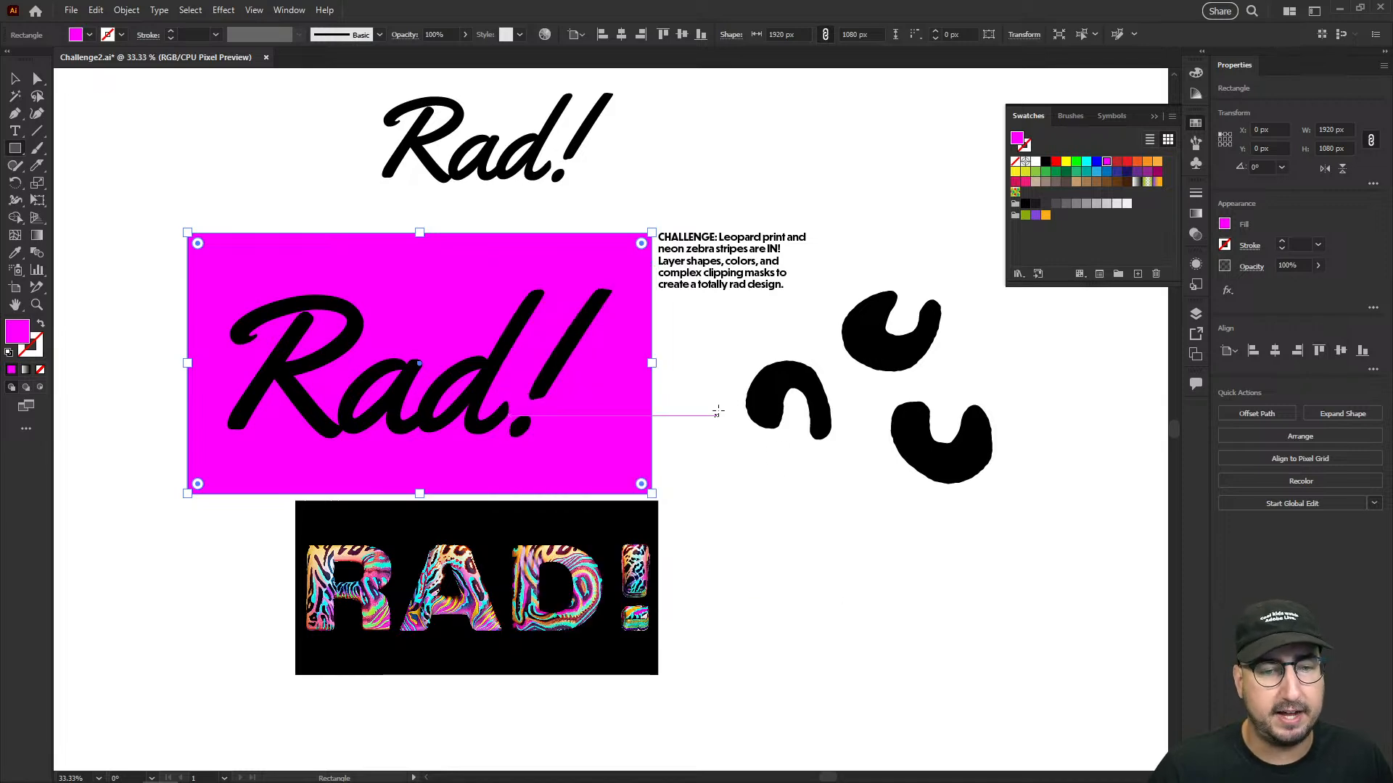
# - Start a new scatter brush from all three leopard spots together
pyautogui.press('v')
pyautogui.click(691, 437)
pyautogui.moveTo(620, 411); pyautogui.dragTo(705, 434)
pyautogui.press('z')
pyautogui.click(697, 394)
pyautogui.press('v')
pyautogui.moveTo(961, 406)
pyautogui.mouseDown()
pyautogui.moveTo(784, 403)
pyautogui.moveTo(738, 327)
pyautogui.moveTo(971, 369)
pyautogui.moveTo(960, 424)
pyautogui.mouseUp()
pyautogui.moveTo(984, 401); pyautogui.dragTo(538, 385)
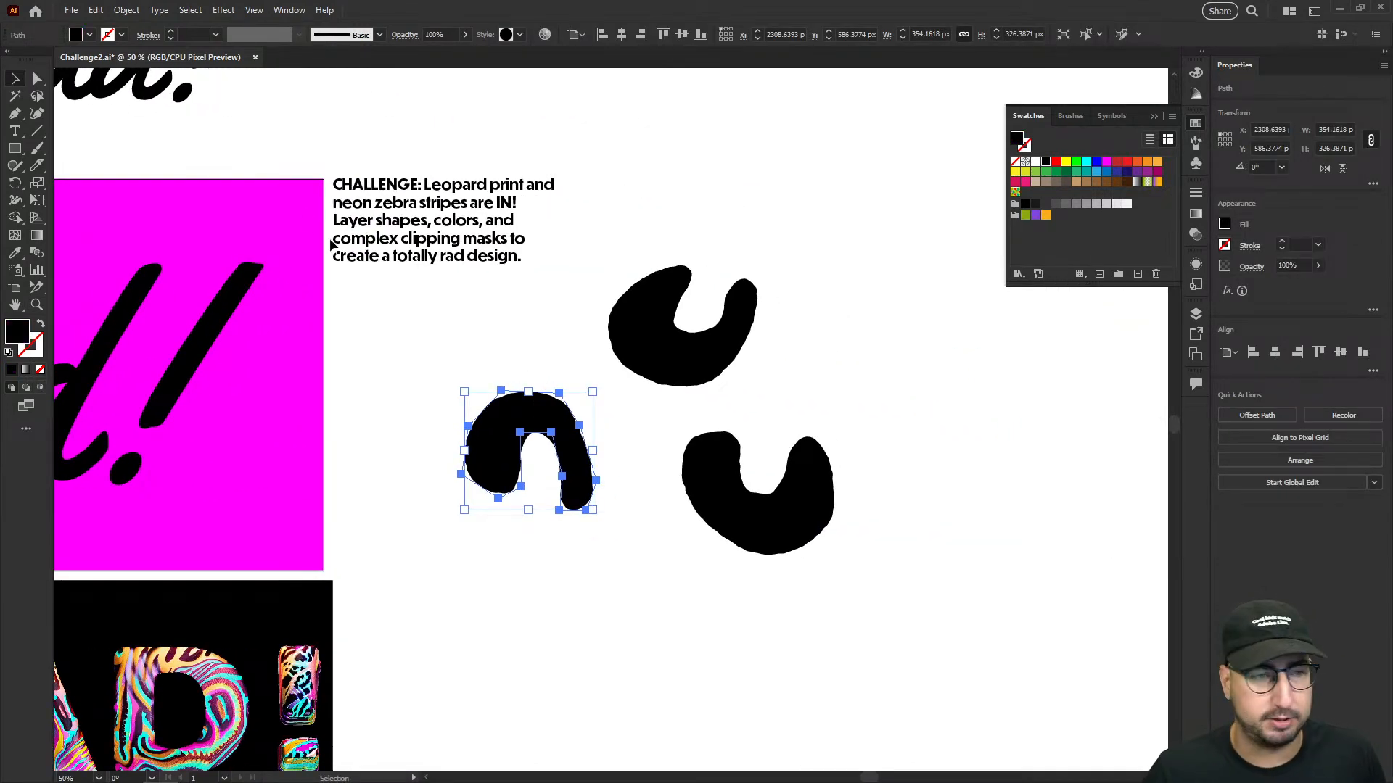
pyautogui.click(379, 40)
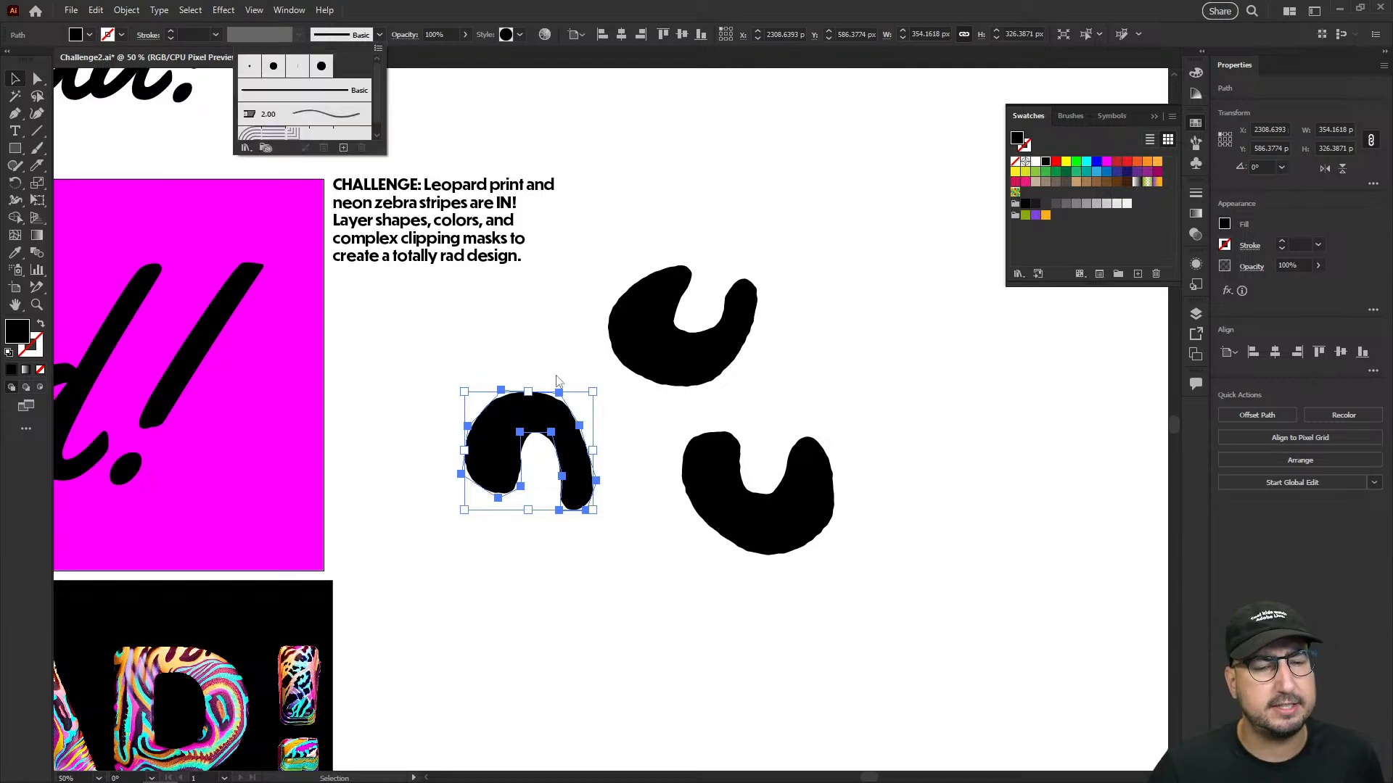
pyautogui.moveTo(502, 333); pyautogui.dragTo(834, 556)
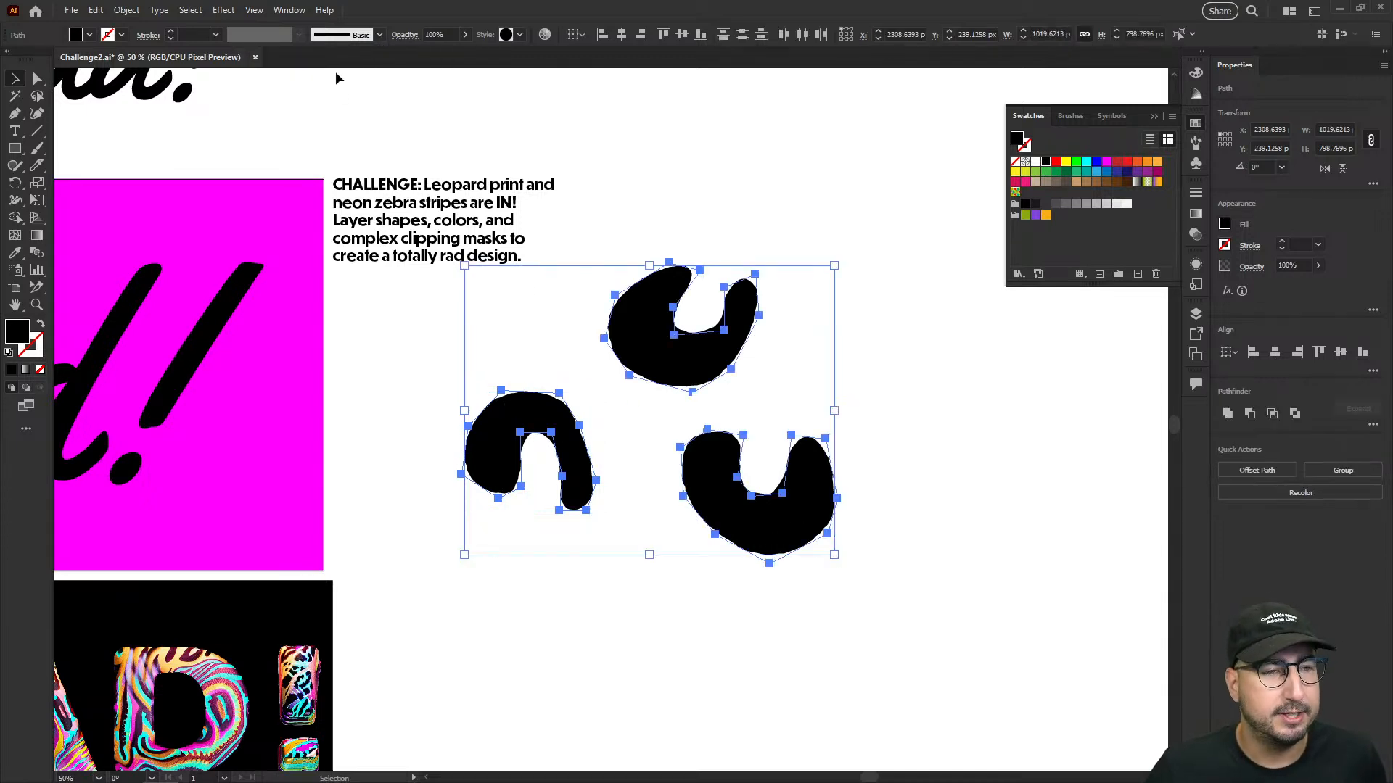
pyautogui.click(375, 40)
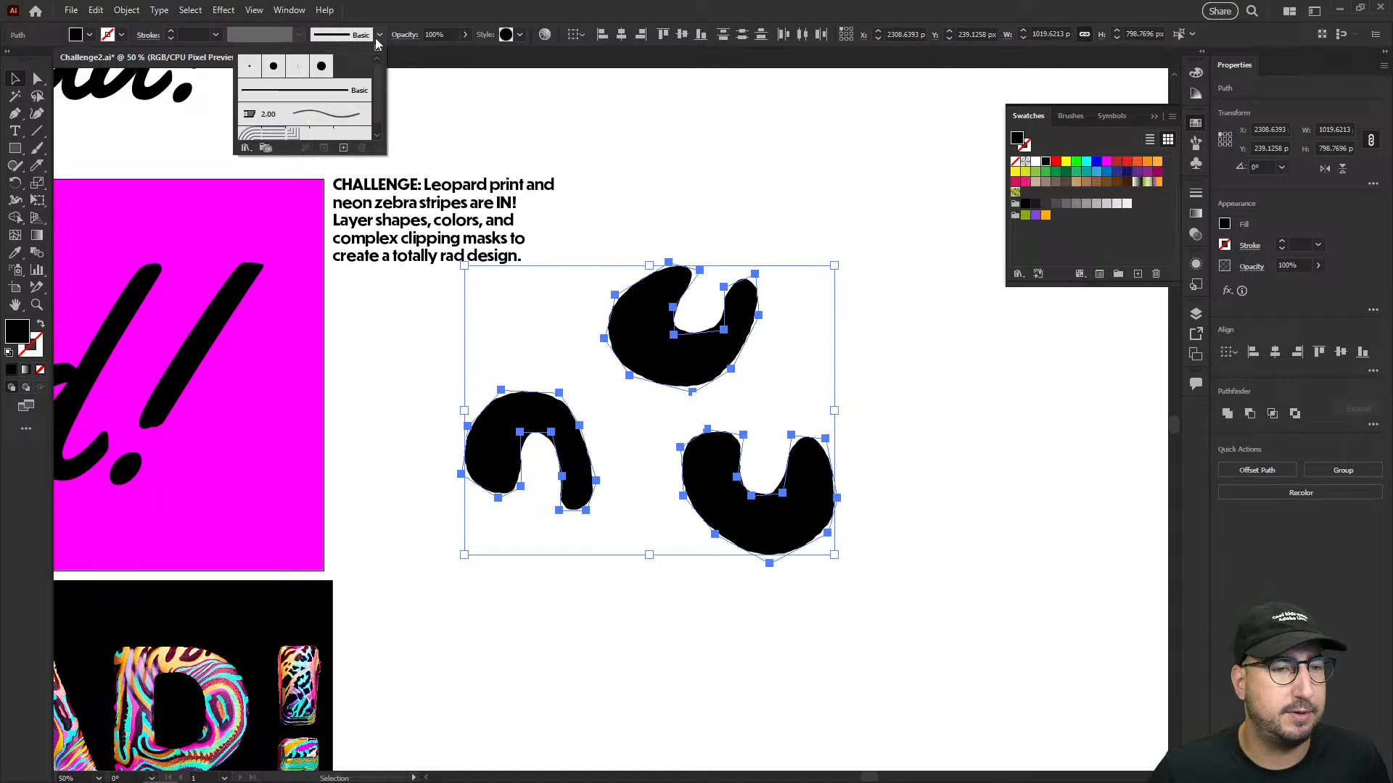
pyautogui.click(344, 148)
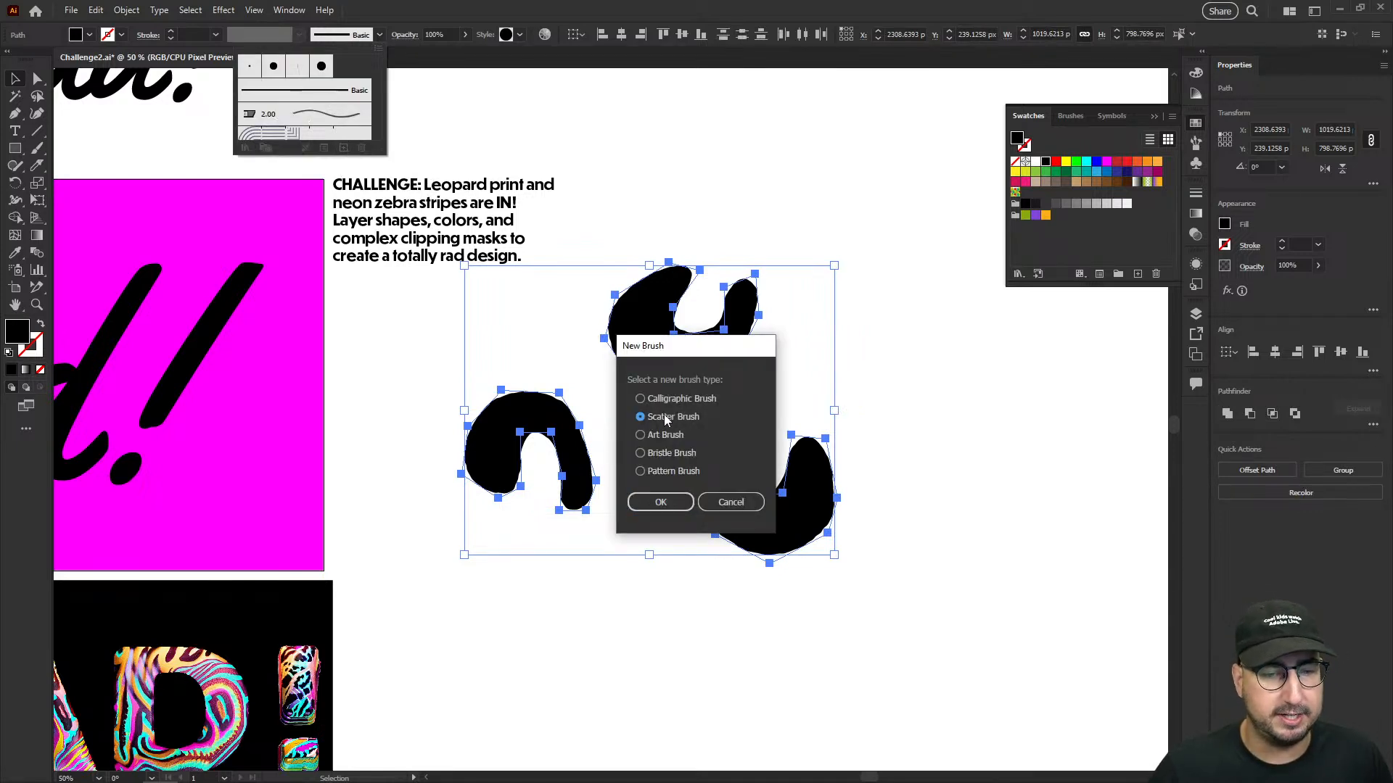
pyautogui.click(660, 503)
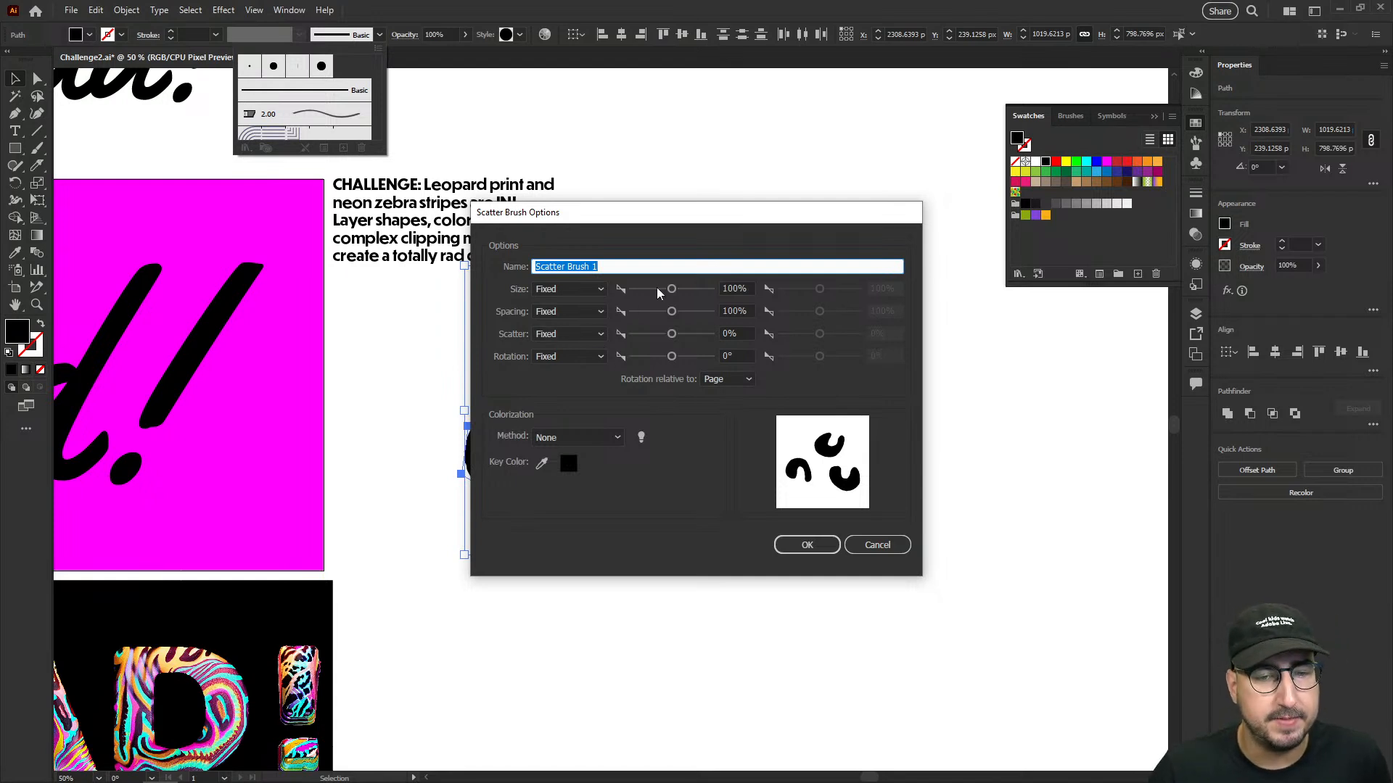
# - Set the scatter brush size to Random, ranging from 57% to 87%
pyautogui.click(591, 290)
pyautogui.click(579, 319)
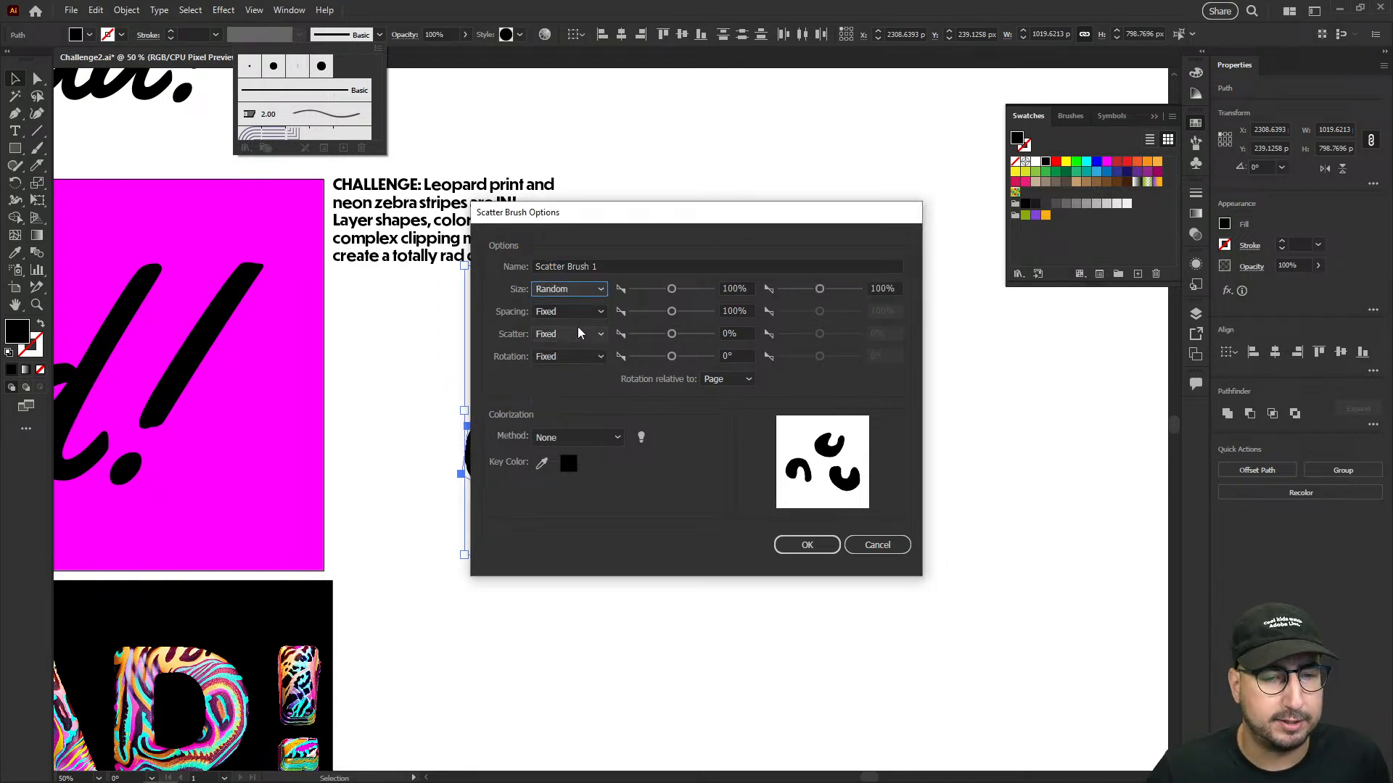
pyautogui.click(660, 290)
pyautogui.moveTo(666, 212)
pyautogui.mouseDown()
pyautogui.moveTo(948, 364)
pyautogui.moveTo(882, 290)
pyautogui.mouseUp()
pyautogui.click(1030, 366)
pyautogui.moveTo(896, 296); pyautogui.dragTo(800, 217)
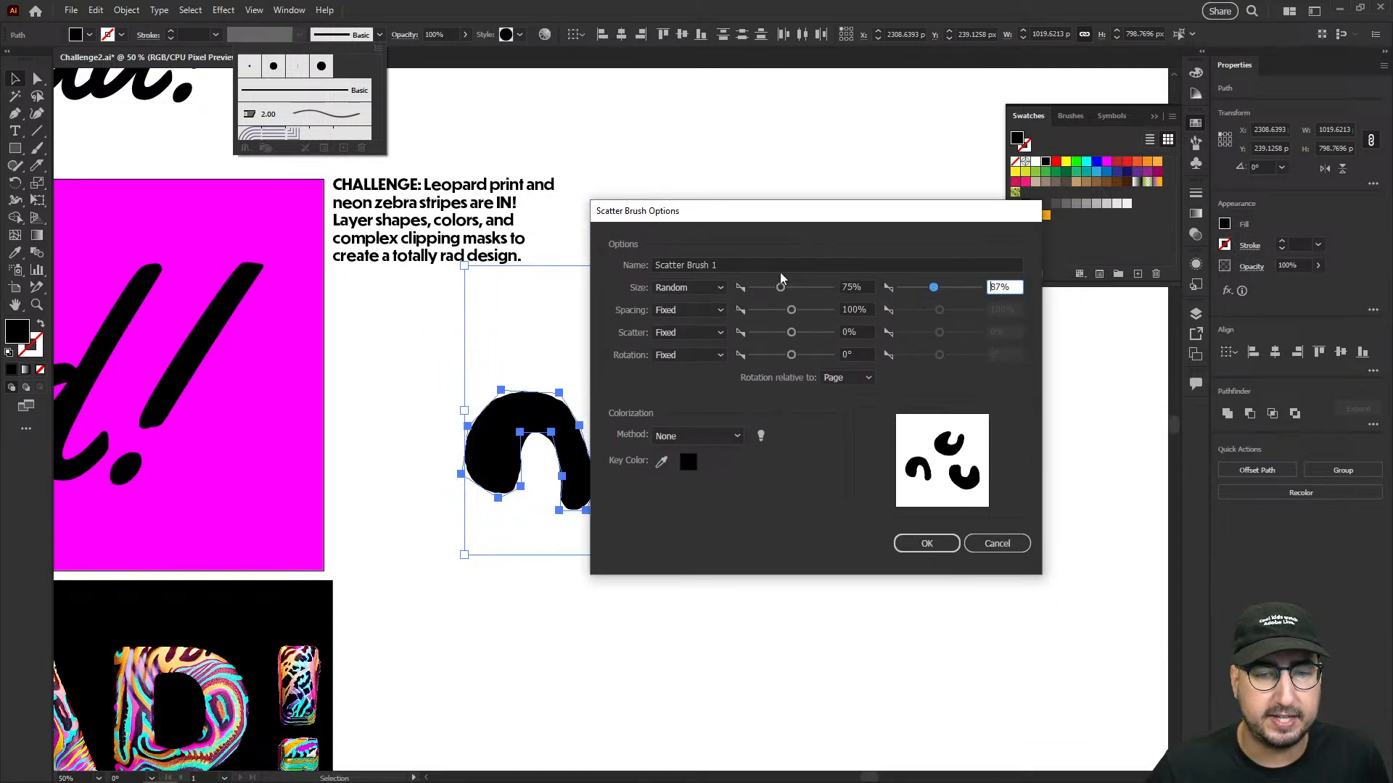
pyautogui.moveTo(779, 289); pyautogui.dragTo(773, 289)
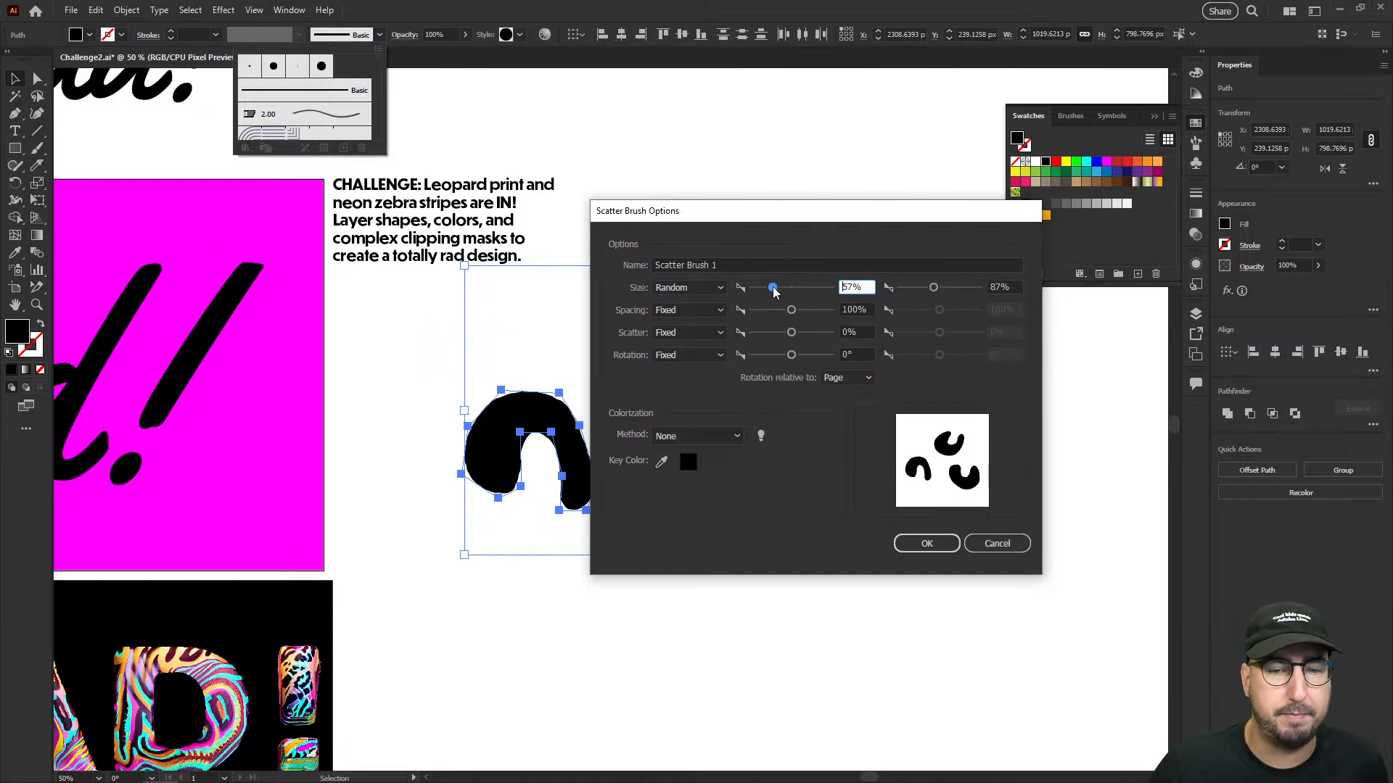
# - Set the brush spacing to Random, ranging from 100% to 200%
pyautogui.click(694, 312)
pyautogui.click(694, 334)
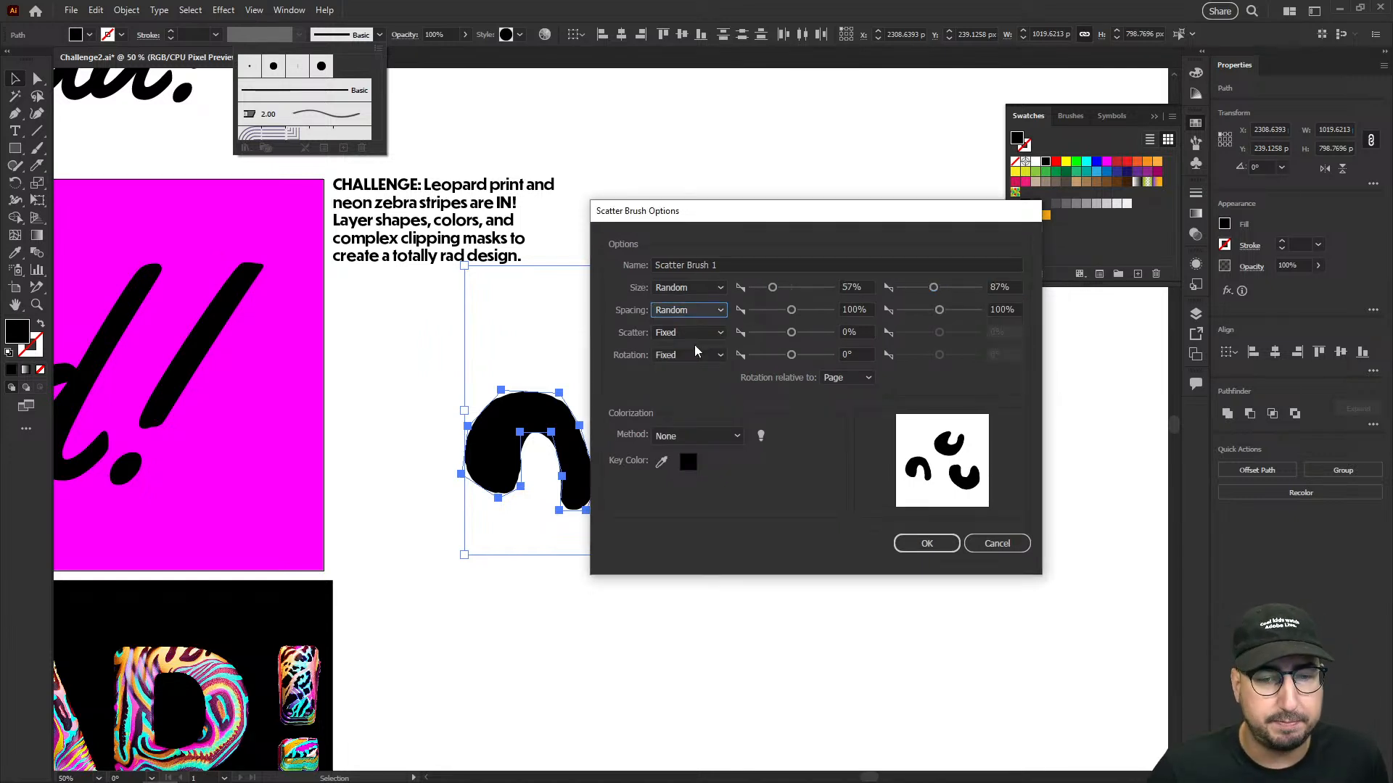
pyautogui.click(782, 312)
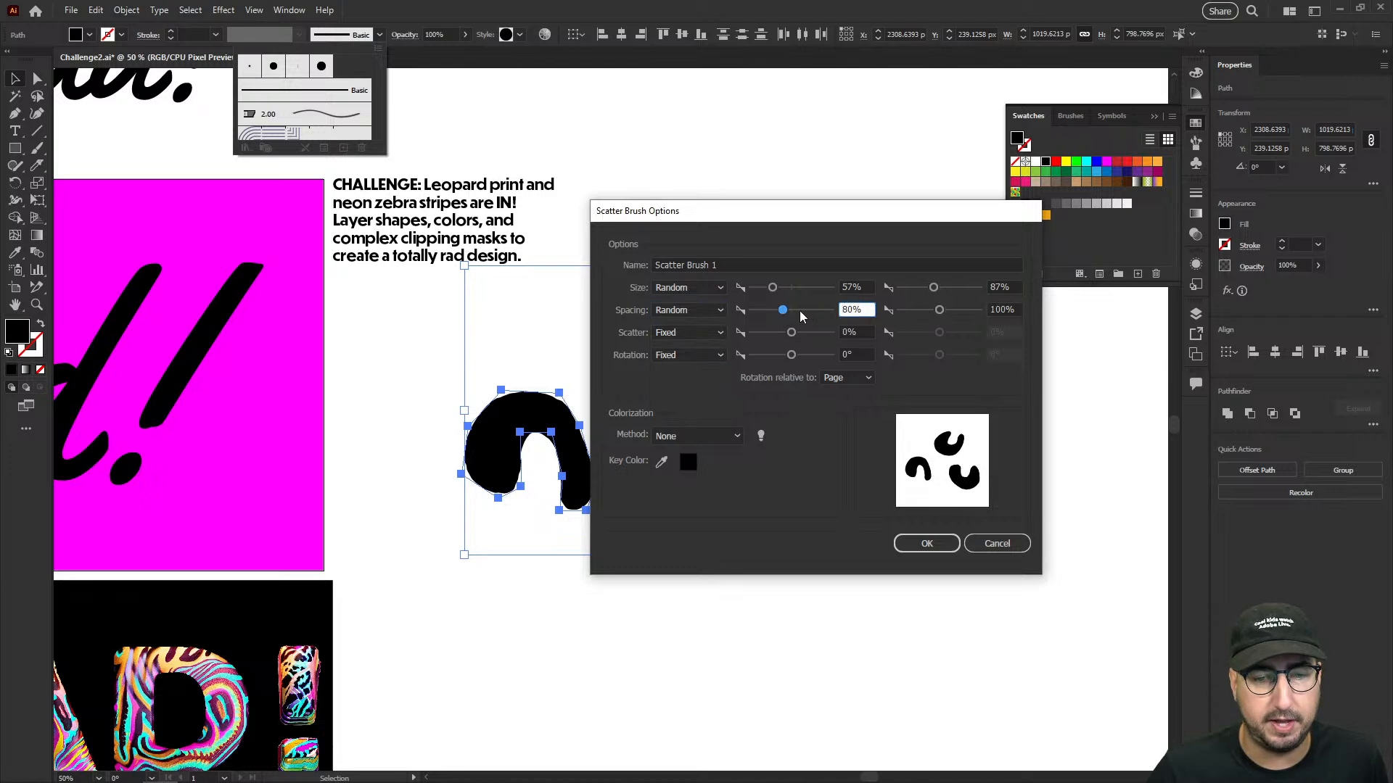
pyautogui.moveTo(797, 315); pyautogui.dragTo(831, 314)
pyautogui.doubleClick(846, 310)
pyautogui.write('100')
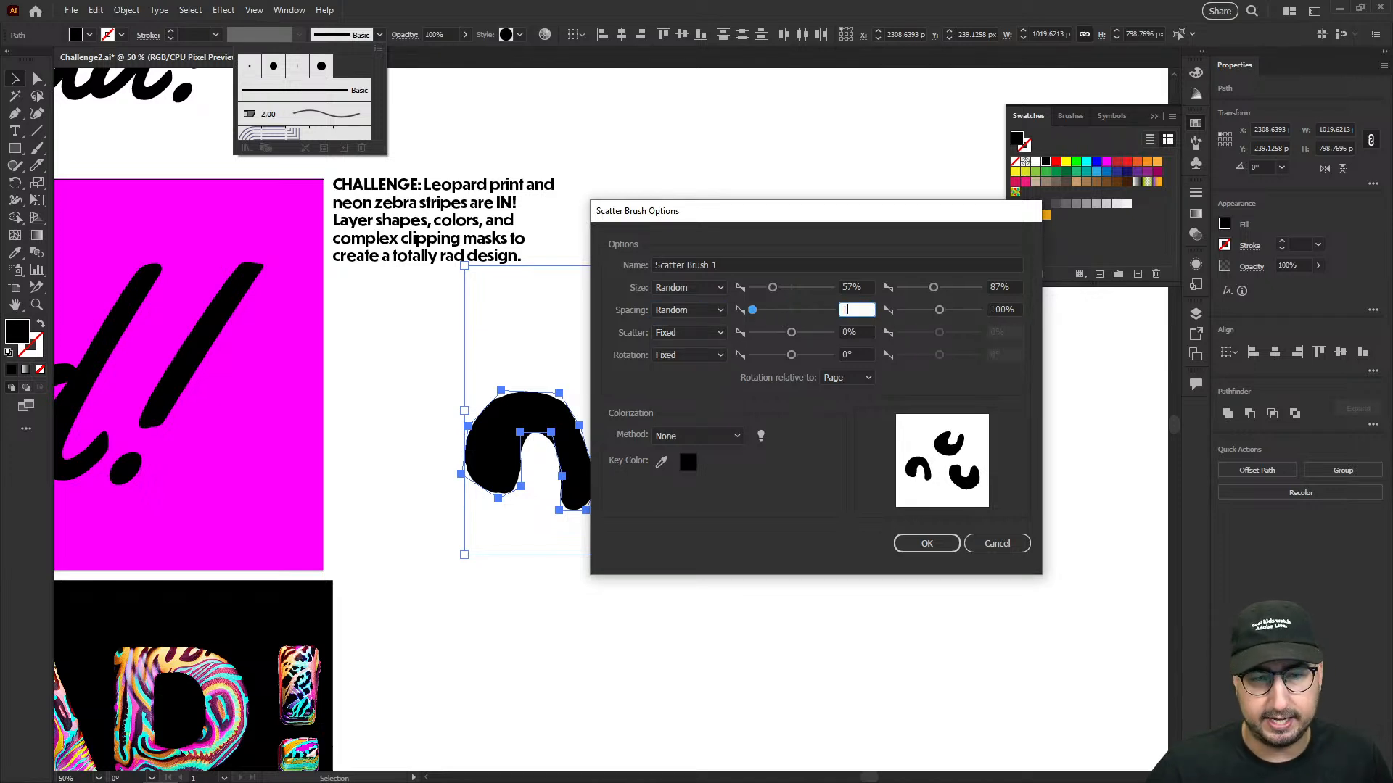
pyautogui.press('Tab')
pyautogui.moveTo(947, 312); pyautogui.dragTo(945, 314)
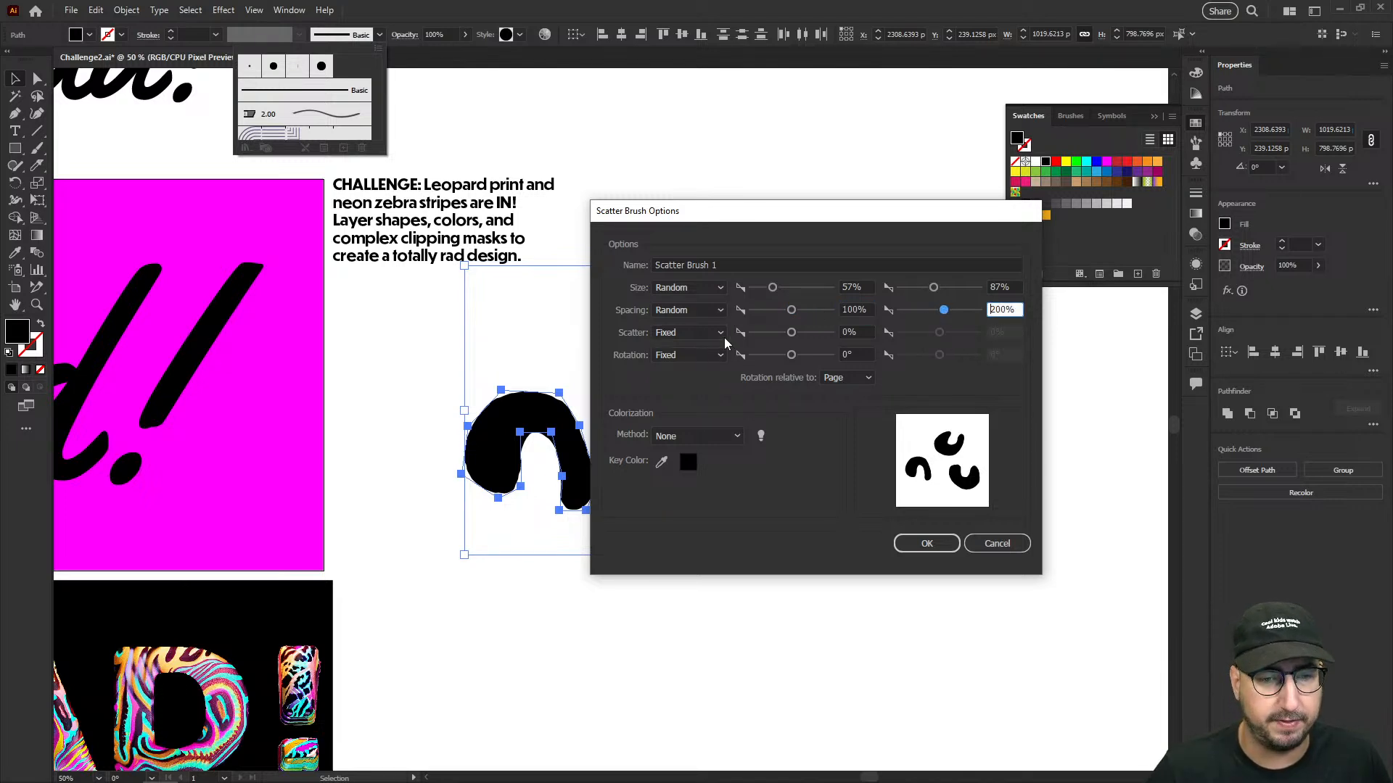
# - Set the brush scatter to Random, ranging from -204% to 241%
pyautogui.click(705, 333)
pyautogui.click(685, 366)
pyautogui.moveTo(790, 332); pyautogui.dragTo(784, 332)
pyautogui.click(949, 333)
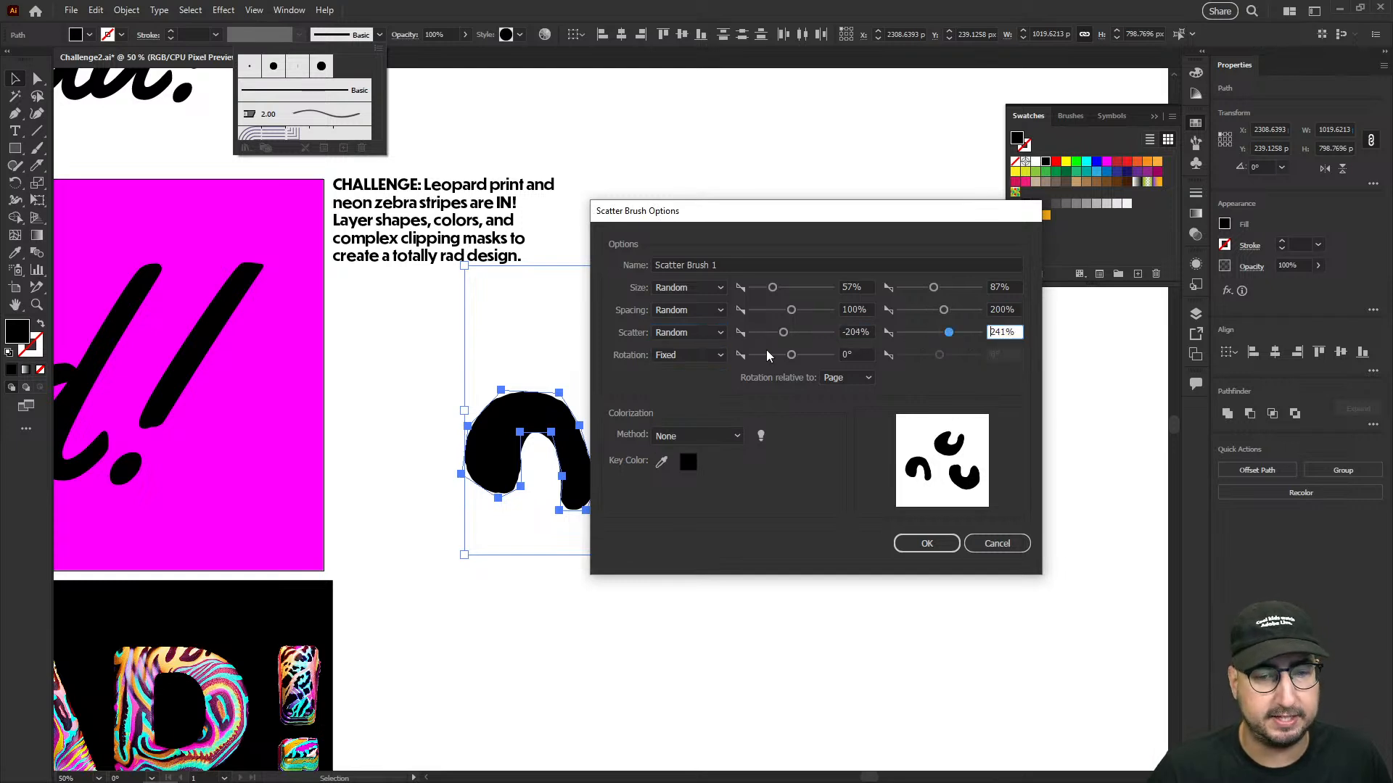
# - Set the brush rotation to Random with a -180° minimum and a raised maximum, and create the brush
pyautogui.click(715, 356)
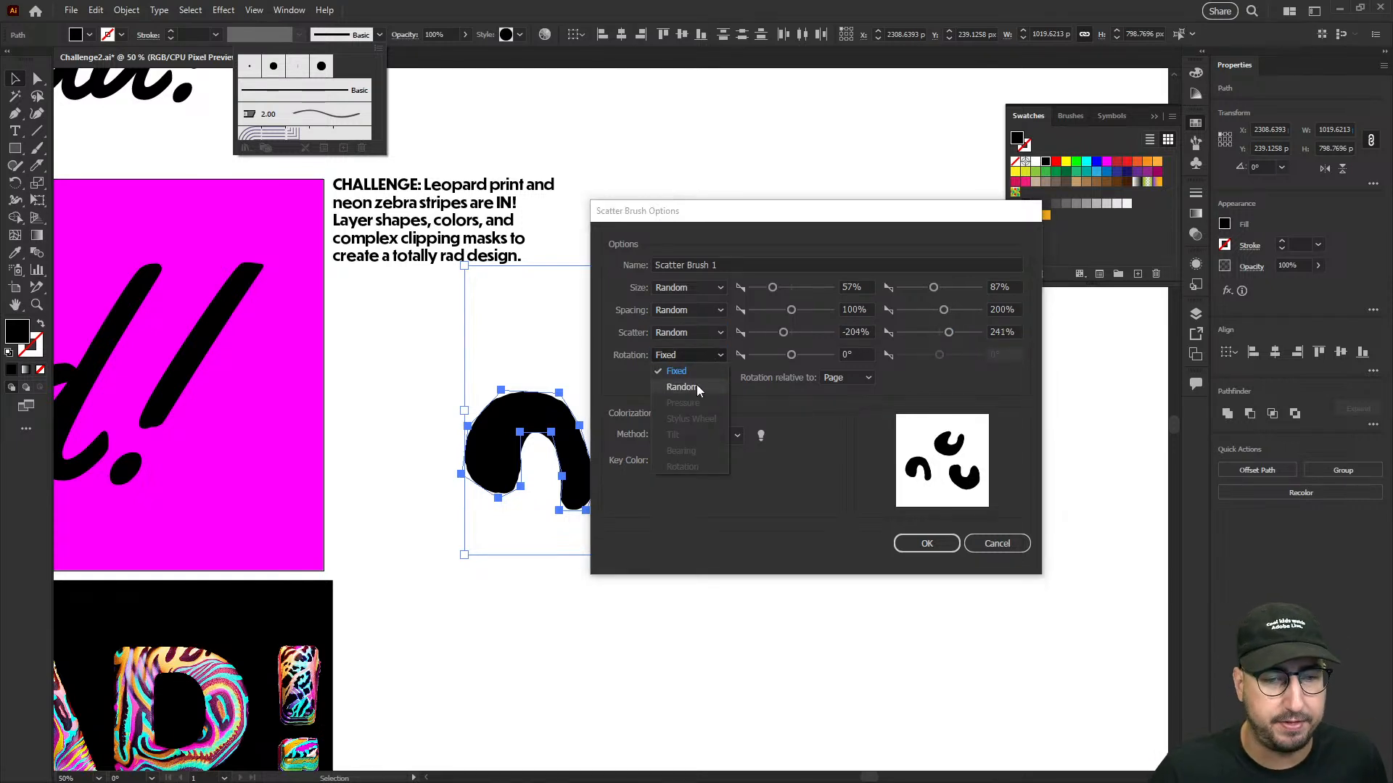
pyautogui.click(682, 386)
pyautogui.click(747, 354)
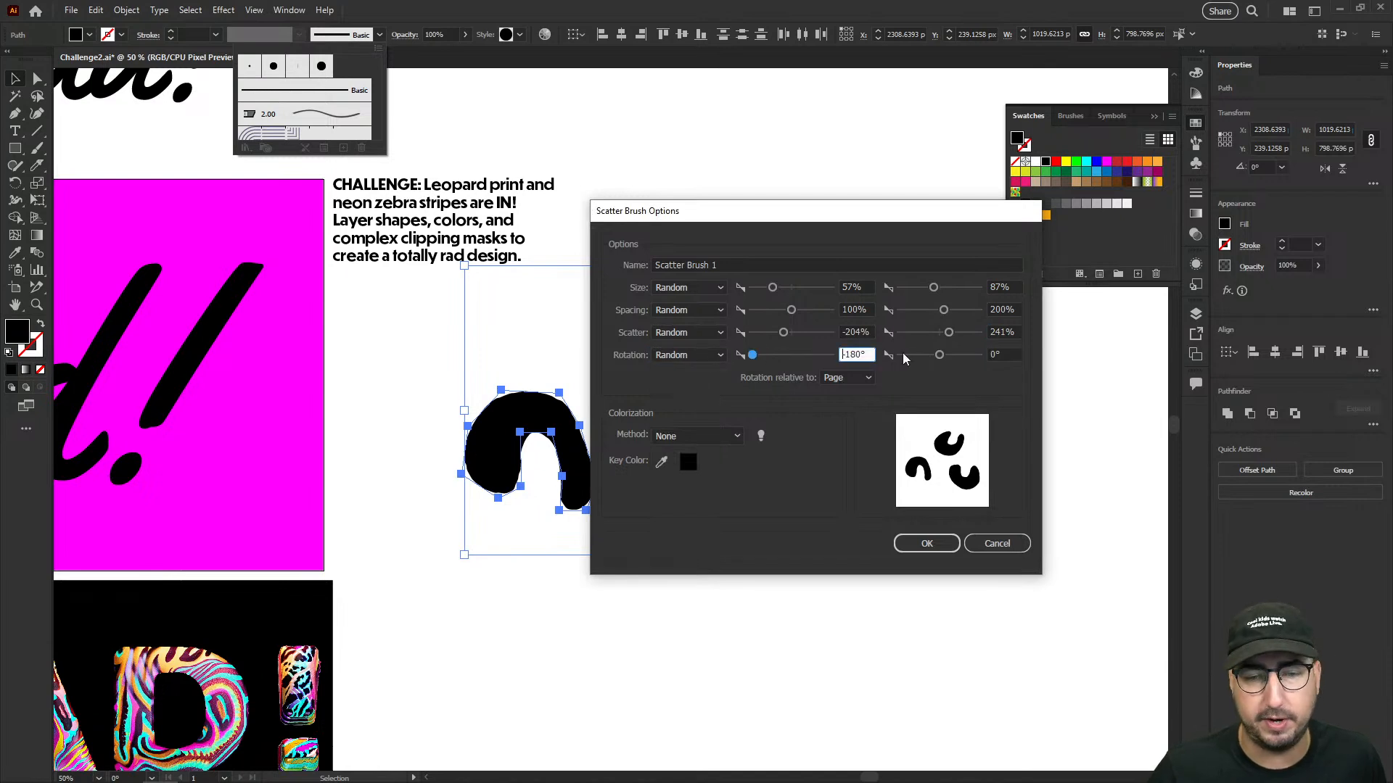
pyautogui.click(978, 355)
pyautogui.click(921, 541)
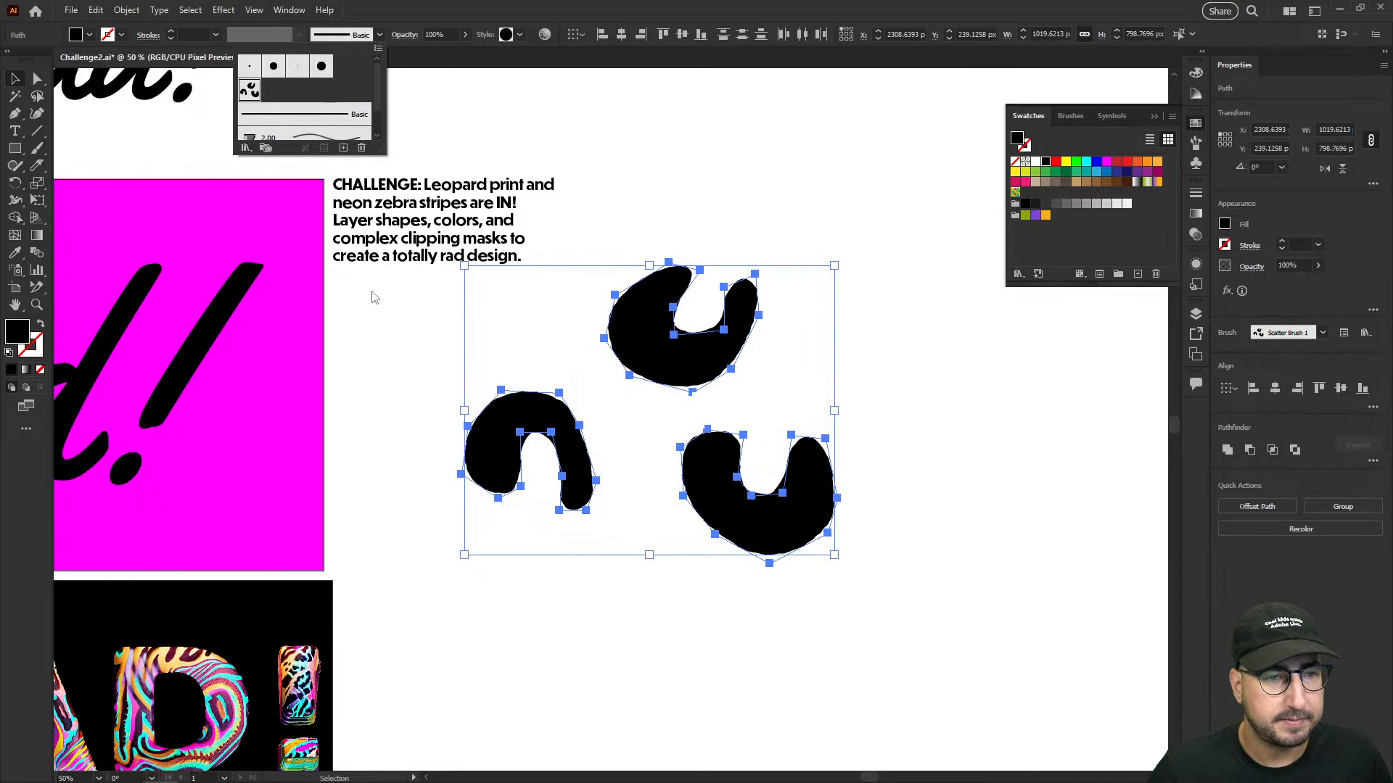
# - Paint a wavy scatter-brush path up and down across the magenta rectangle and remove its fill
pyautogui.press('b')
pyautogui.moveTo(296, 376)
pyautogui.mouseDown()
pyautogui.moveTo(529, 381)
pyautogui.moveTo(818, 356)
pyautogui.mouseUp()
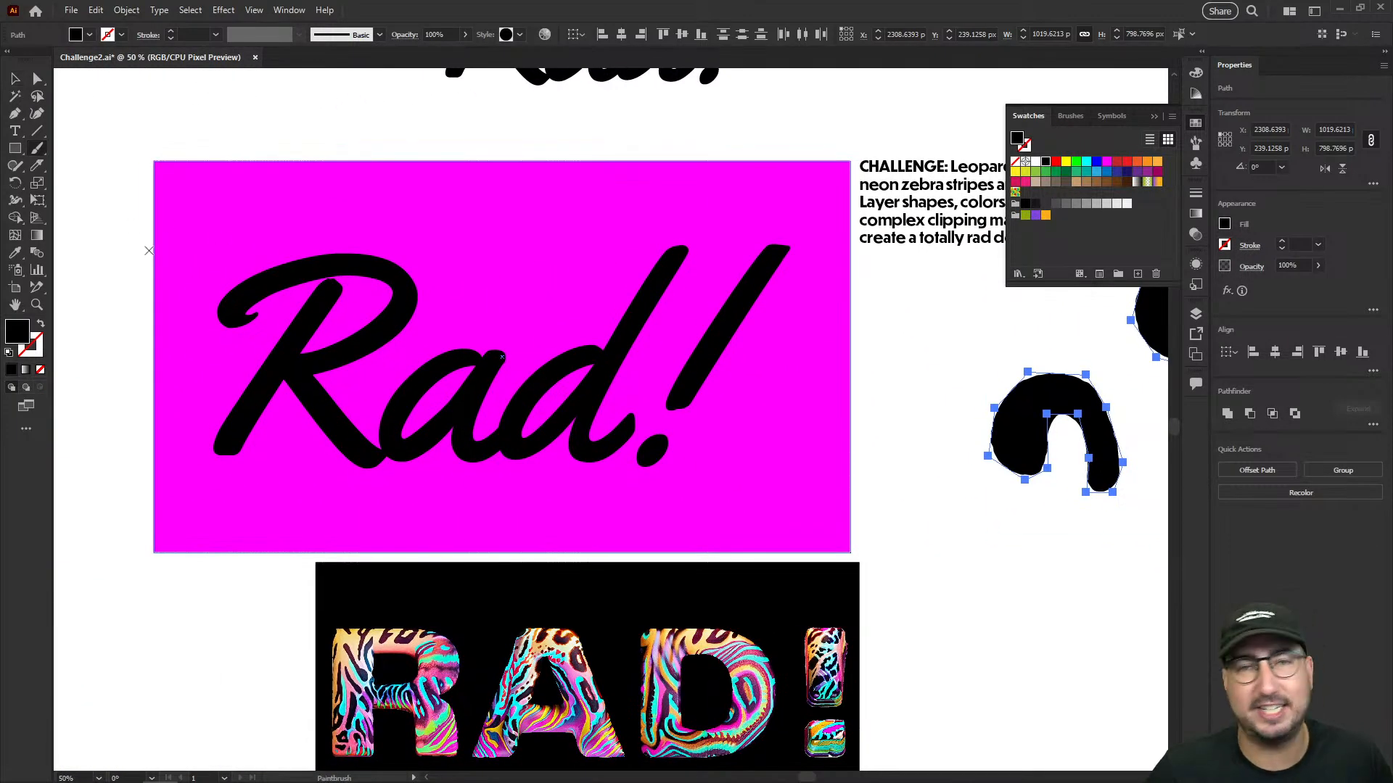
pyautogui.moveTo(128, 276)
pyautogui.mouseDown()
pyautogui.moveTo(294, 193)
pyautogui.moveTo(249, 370)
pyautogui.moveTo(228, 537)
pyautogui.mouseUp()
pyautogui.moveTo(454, 175)
pyautogui.mouseDown()
pyautogui.moveTo(548, 212)
pyautogui.moveTo(462, 514)
pyautogui.moveTo(492, 558)
pyautogui.moveTo(716, 185)
pyautogui.moveTo(801, 174)
pyautogui.moveTo(739, 471)
pyautogui.moveTo(877, 597)
pyautogui.moveTo(911, 592)
pyautogui.mouseUp()
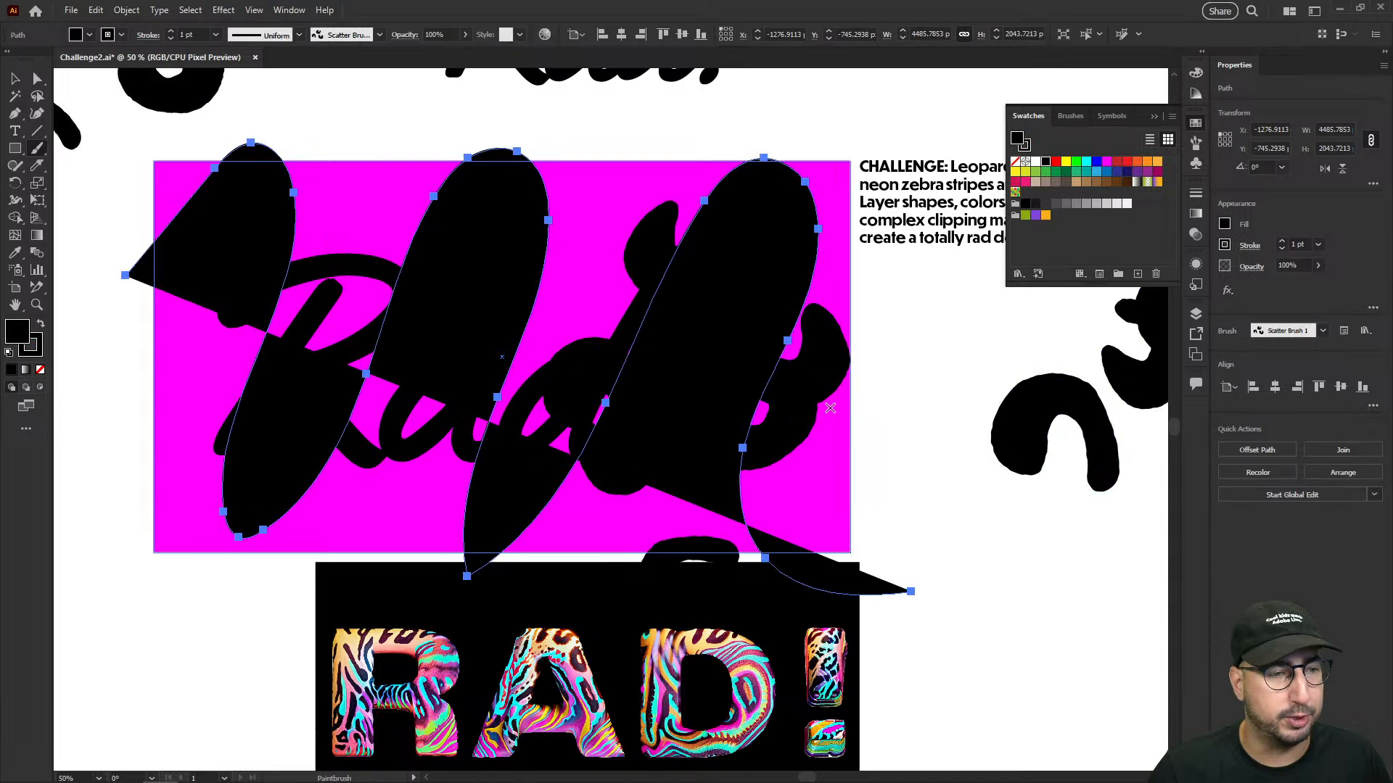
pyautogui.press('/')
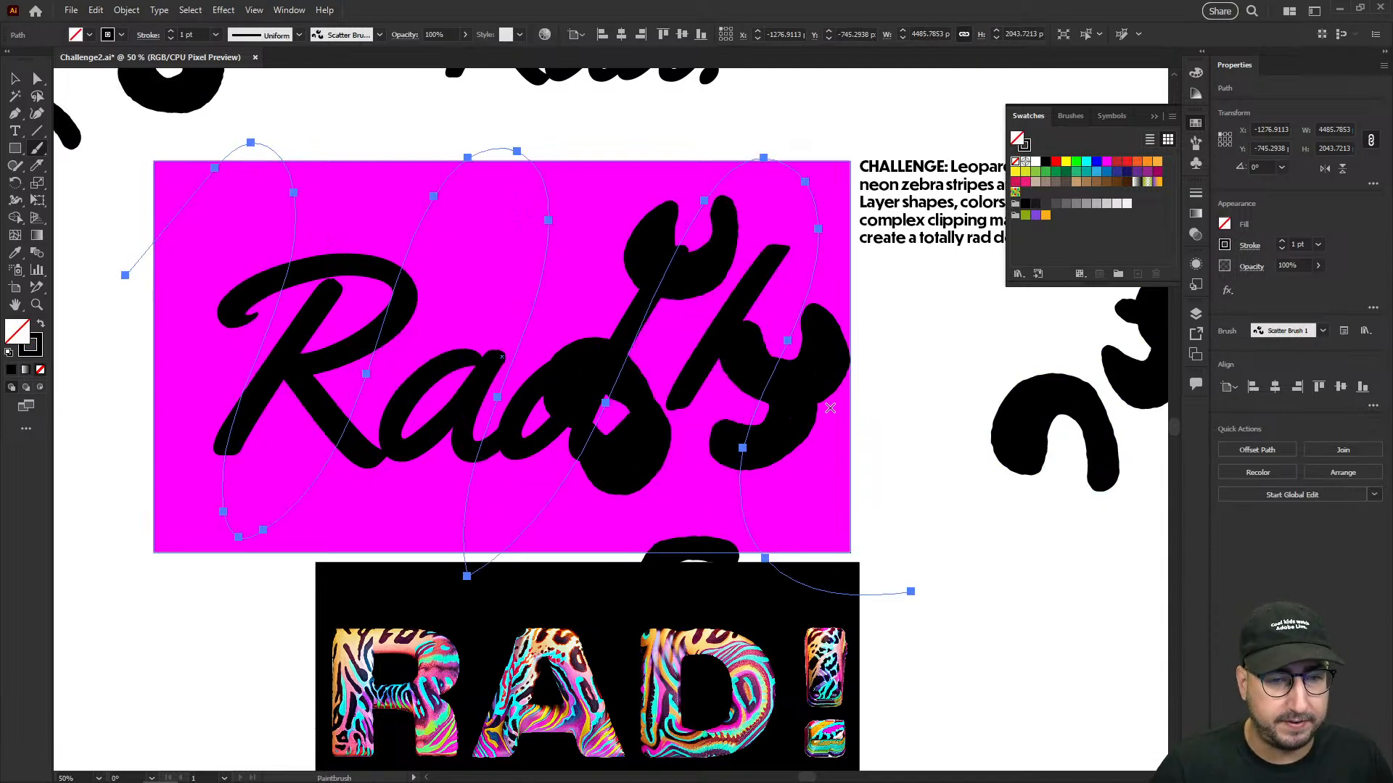
pyautogui.press('x')
pyautogui.press('/')
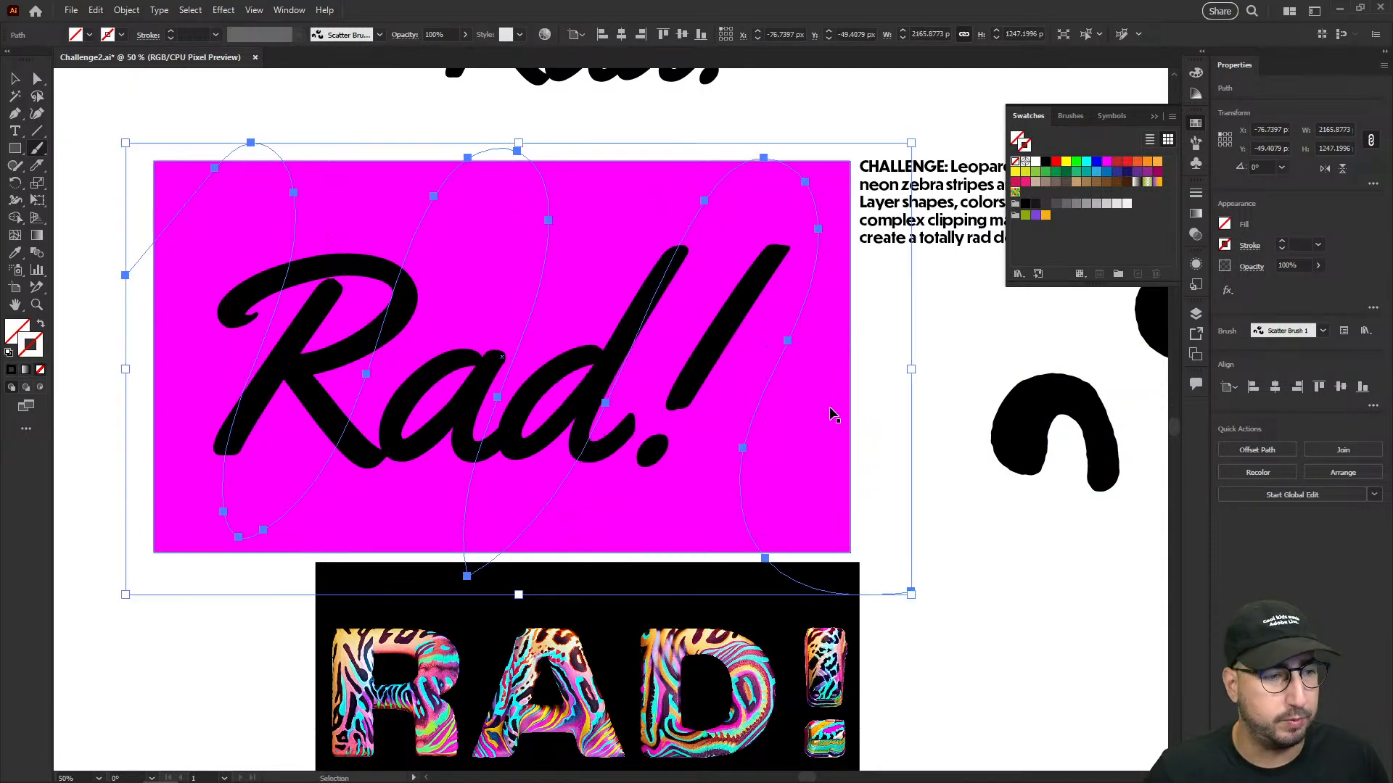
pyautogui.hotkey('ctrl', 'z')
# - Set the painted path's stroke weight to 0.2 pt to shrink the scattered leopard spots
pyautogui.press('v')
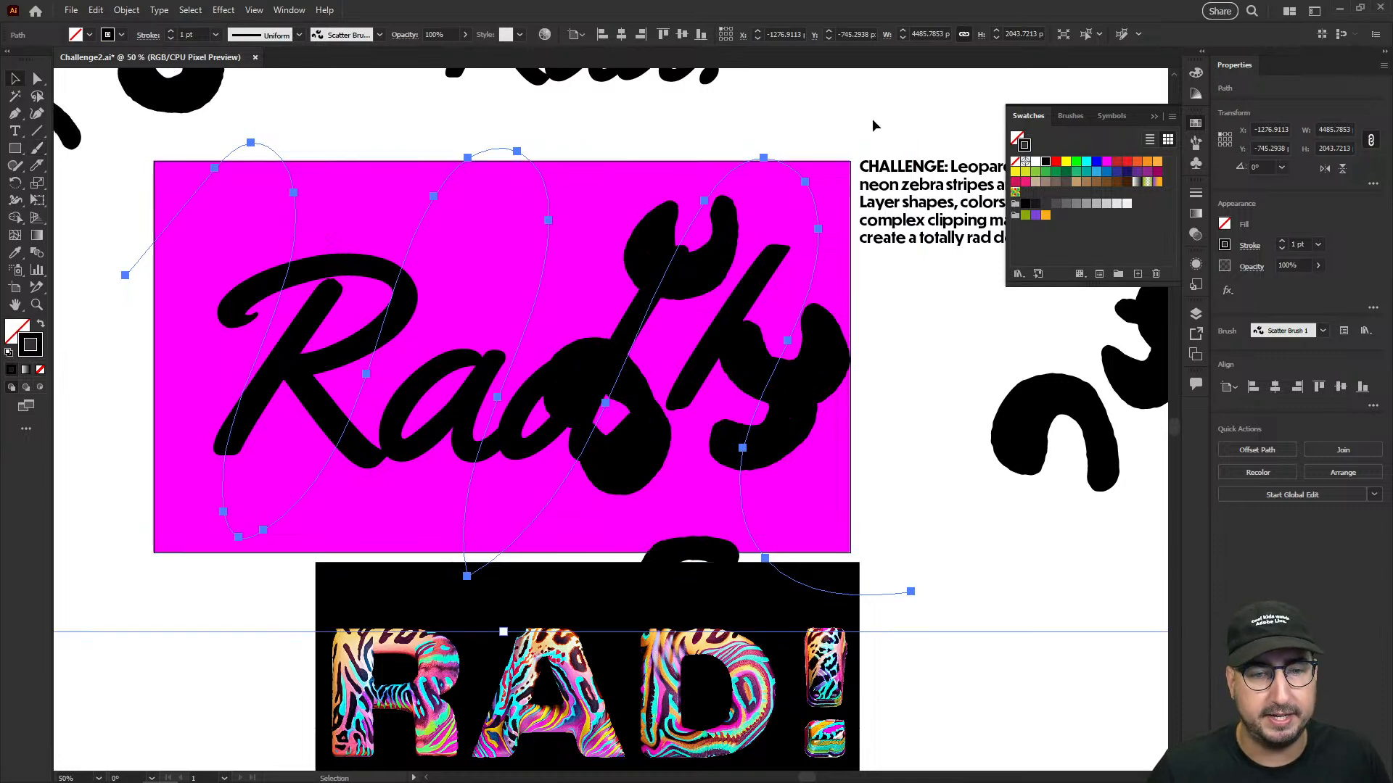
pyautogui.click(870, 124)
pyautogui.click(819, 271)
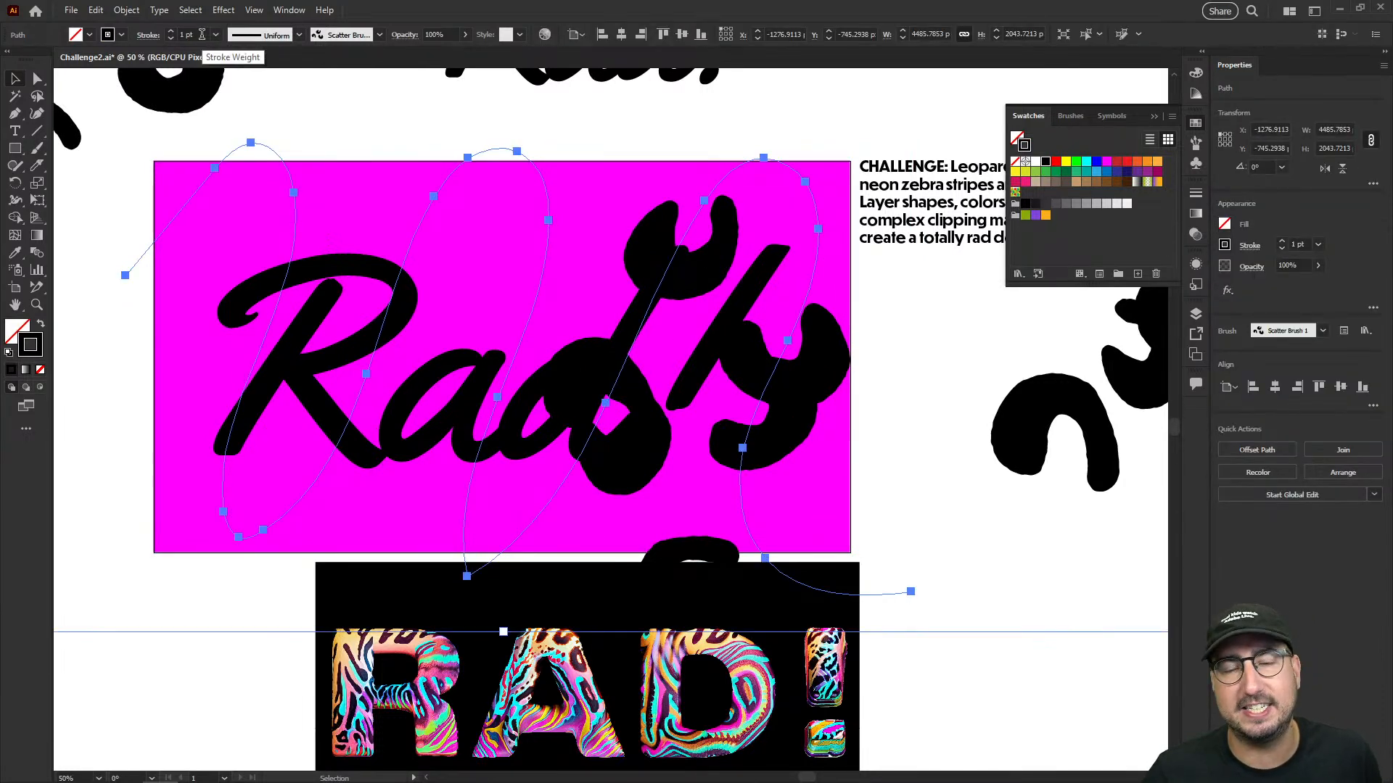
pyautogui.click(1195, 193)
pyautogui.click(1088, 209)
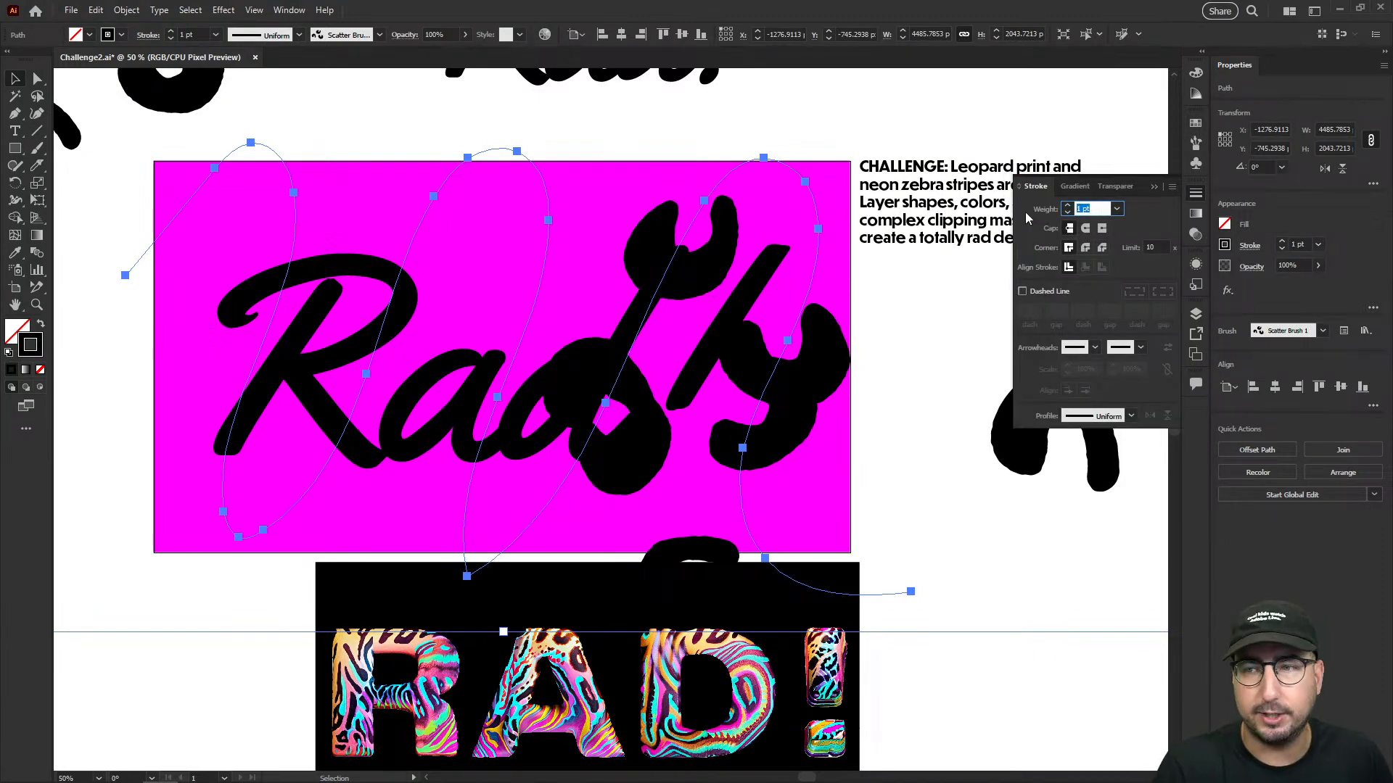
pyautogui.press('BackSpace')
pyautogui.write('.2')
pyautogui.press('Tab')
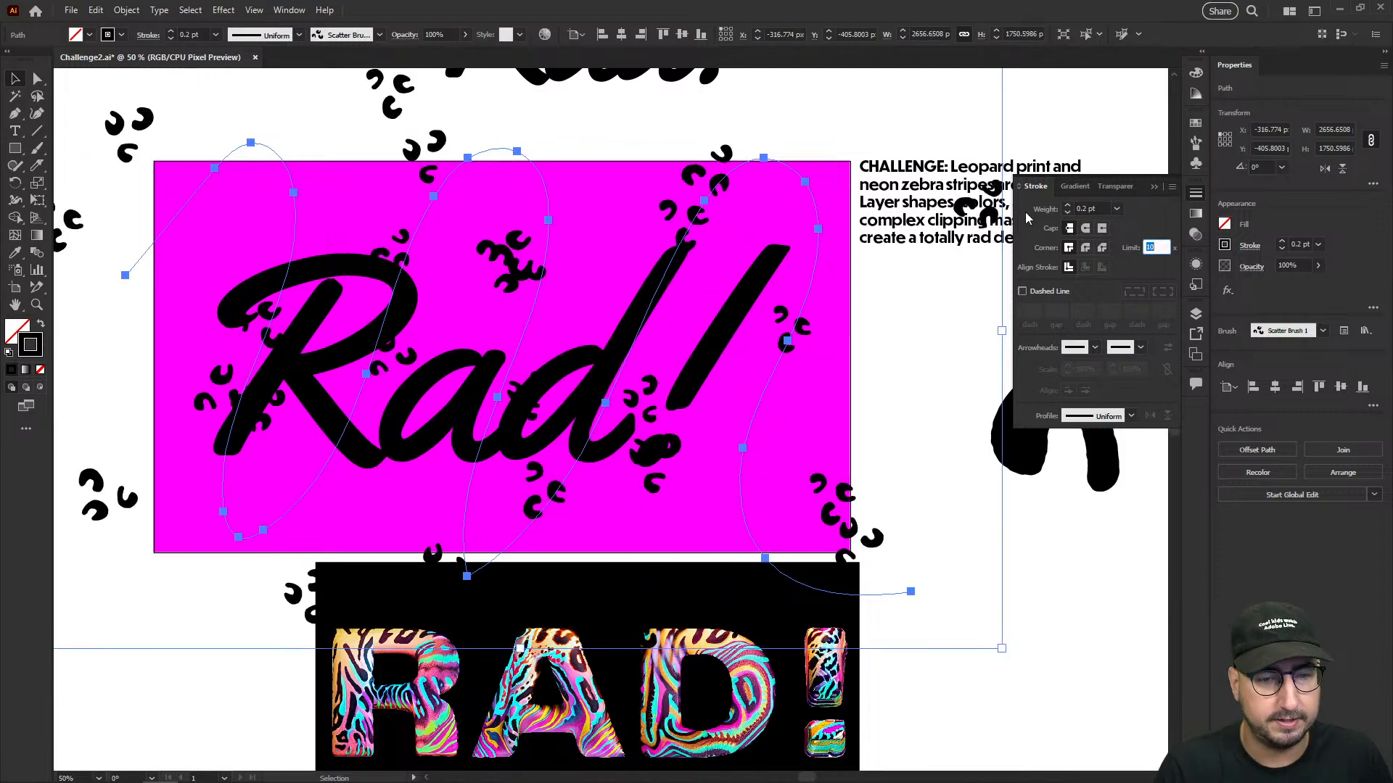
pyautogui.click(1087, 209)
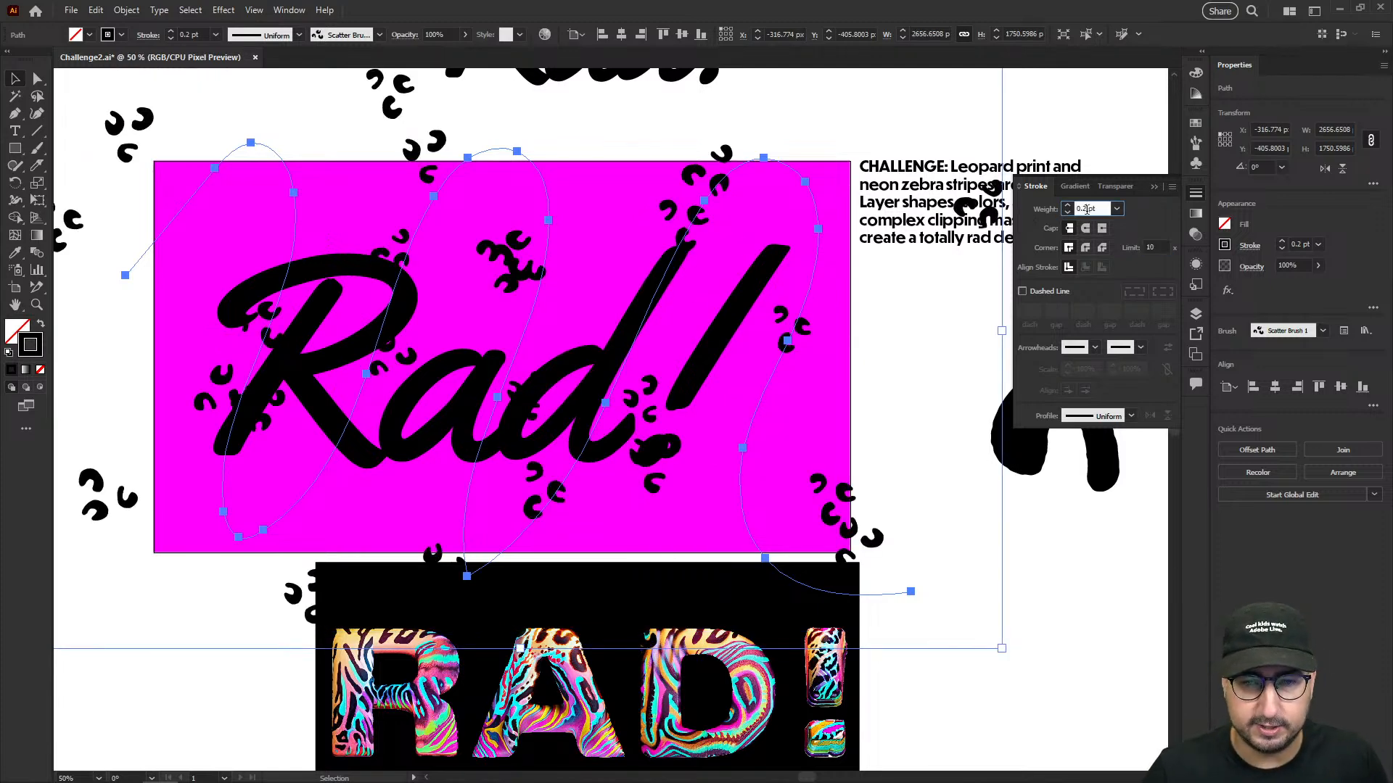
# - Try a 0.5 pt stroke weight on the painted scatter path and settle on 0.3 pt
pyautogui.write('5')
pyautogui.press('Tab')
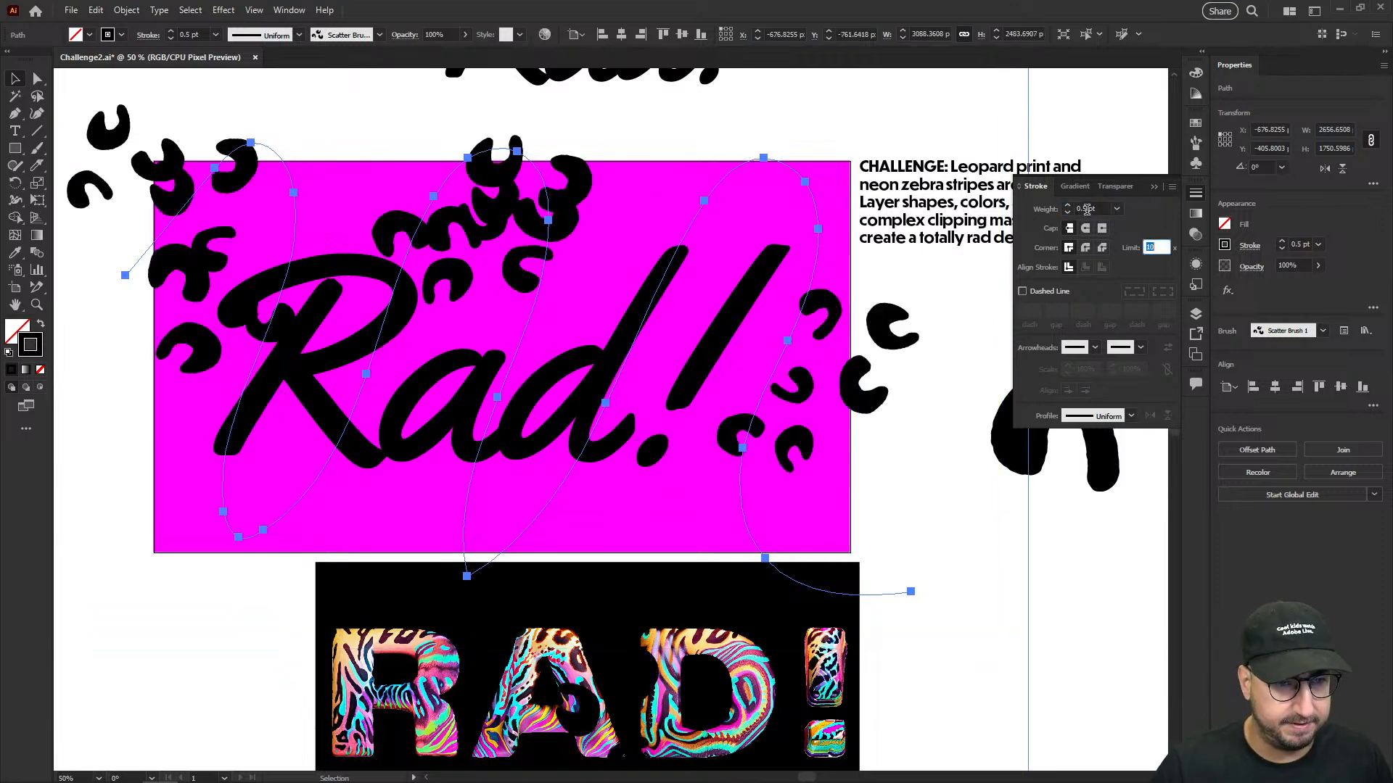
pyautogui.click(1087, 209)
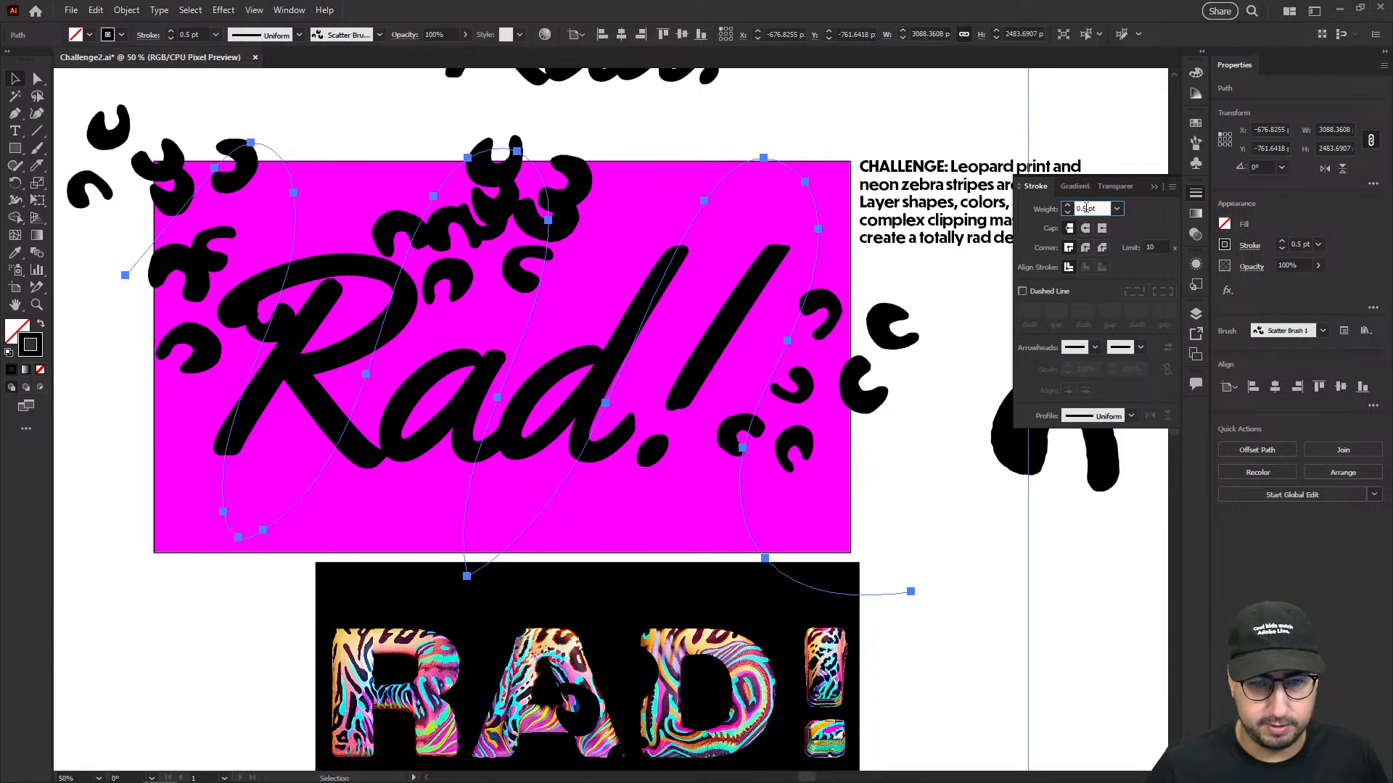
pyautogui.write('3')
pyautogui.press('Return')
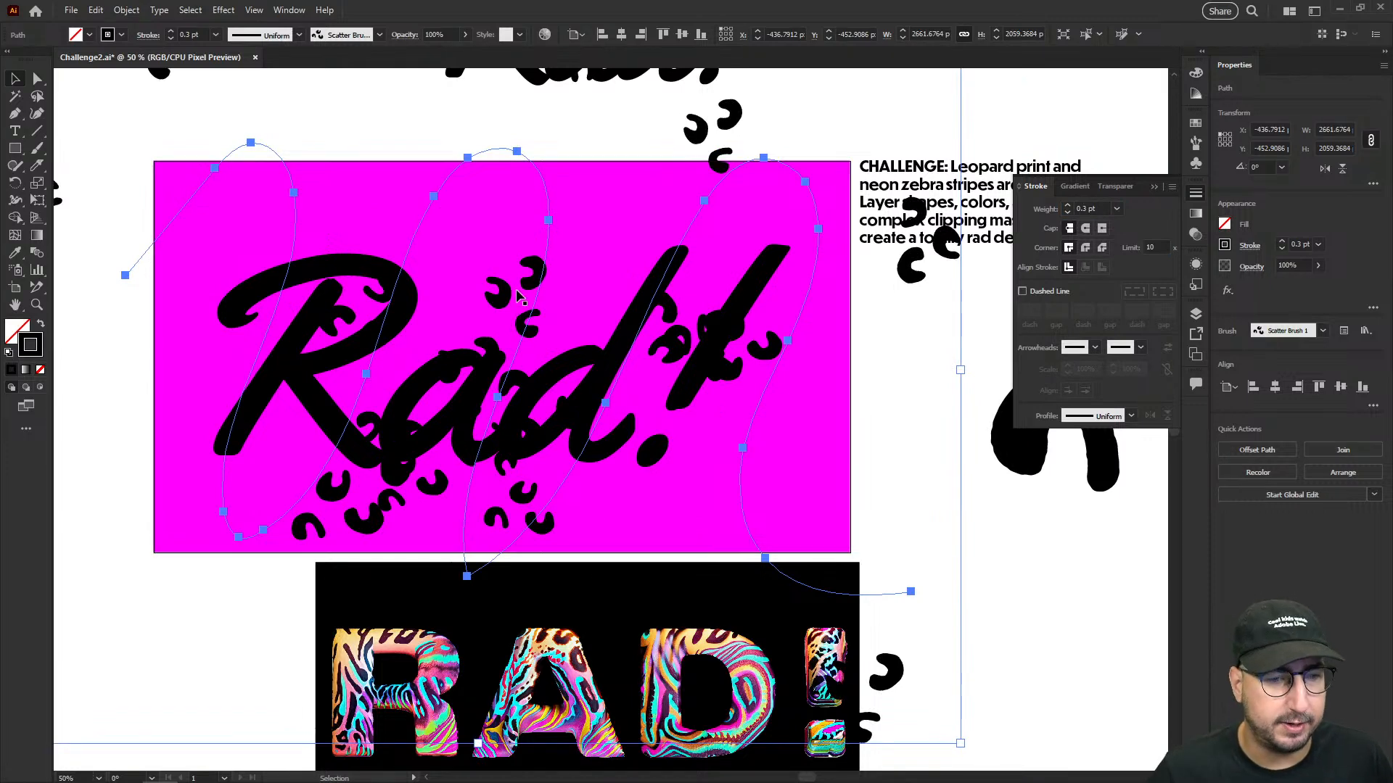
# - Edit the path's scatter brush stroke options with the preview on, setting random spacing from 77% to 92%
pyautogui.click(379, 35)
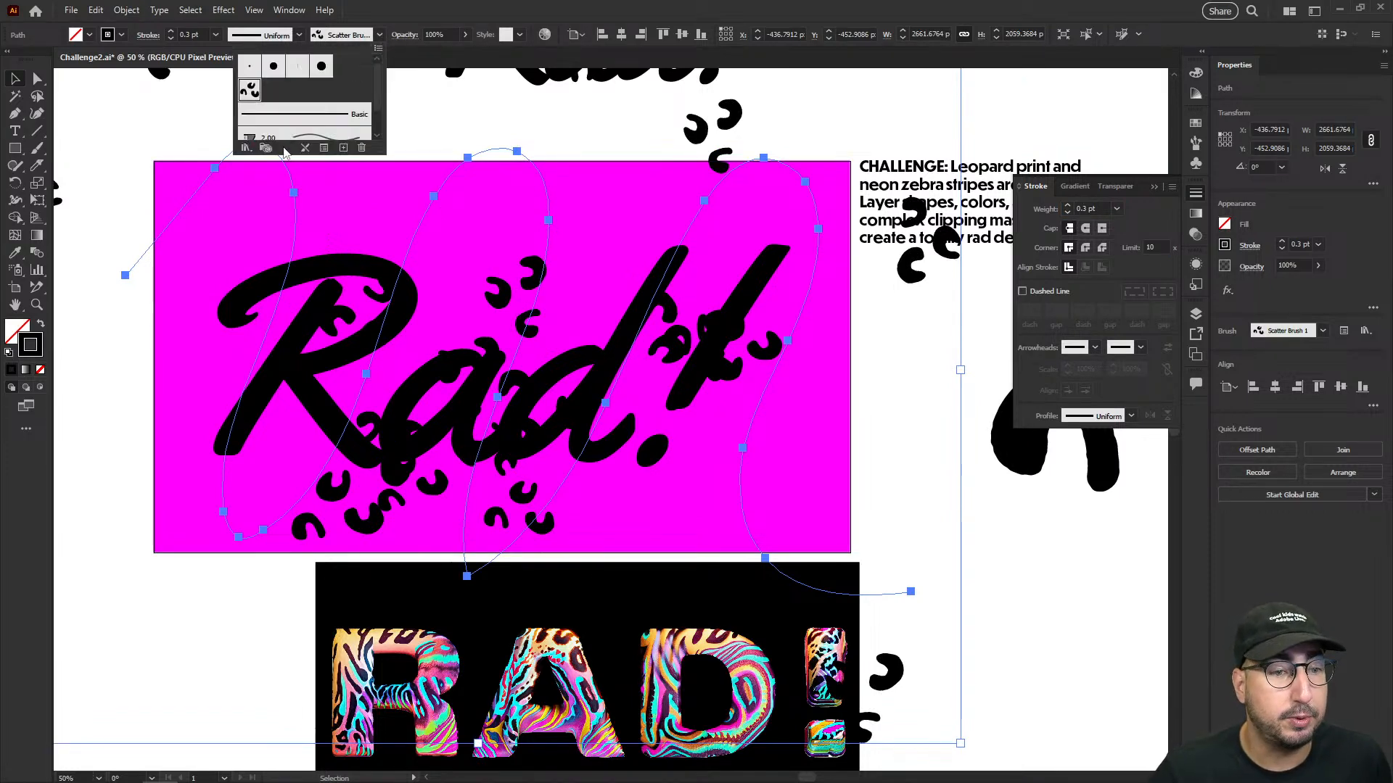
pyautogui.click(324, 149)
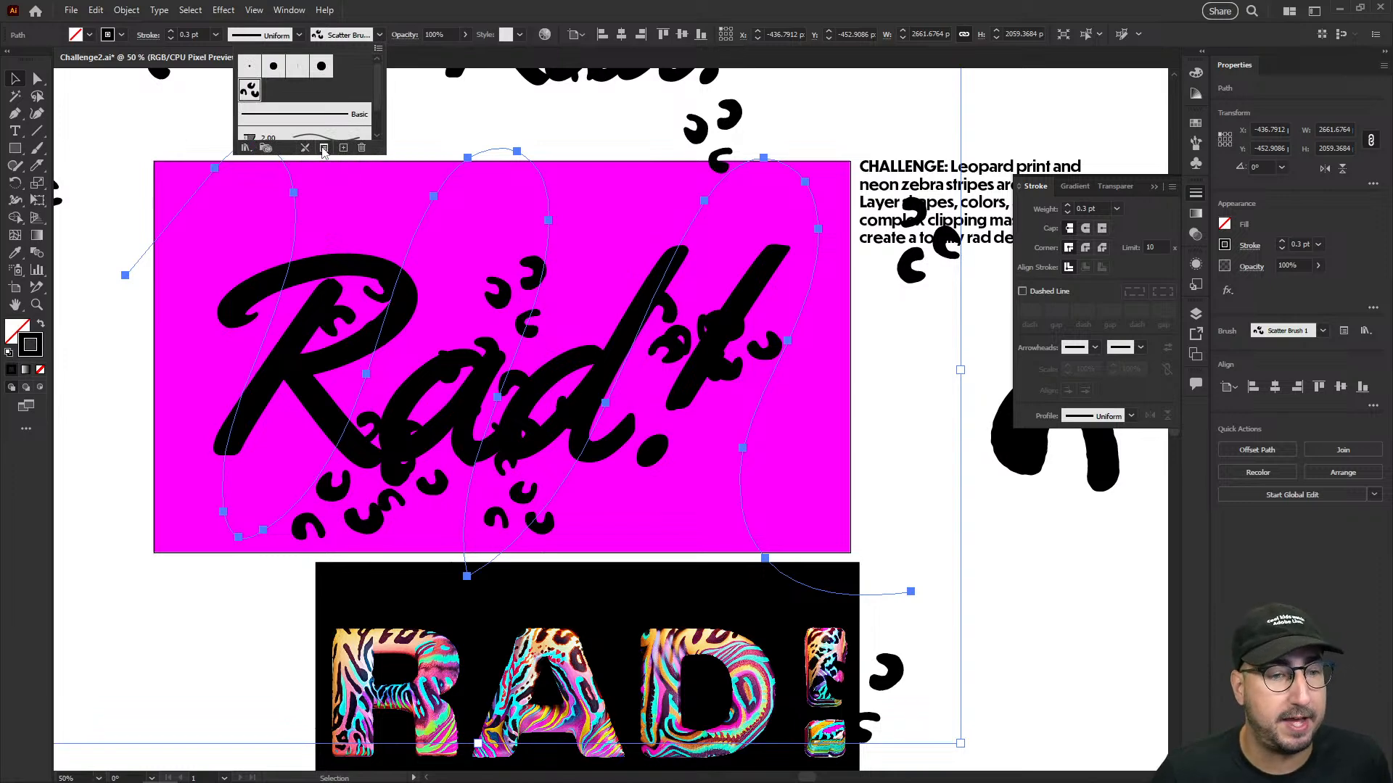
pyautogui.moveTo(929, 452); pyautogui.dragTo(954, 151)
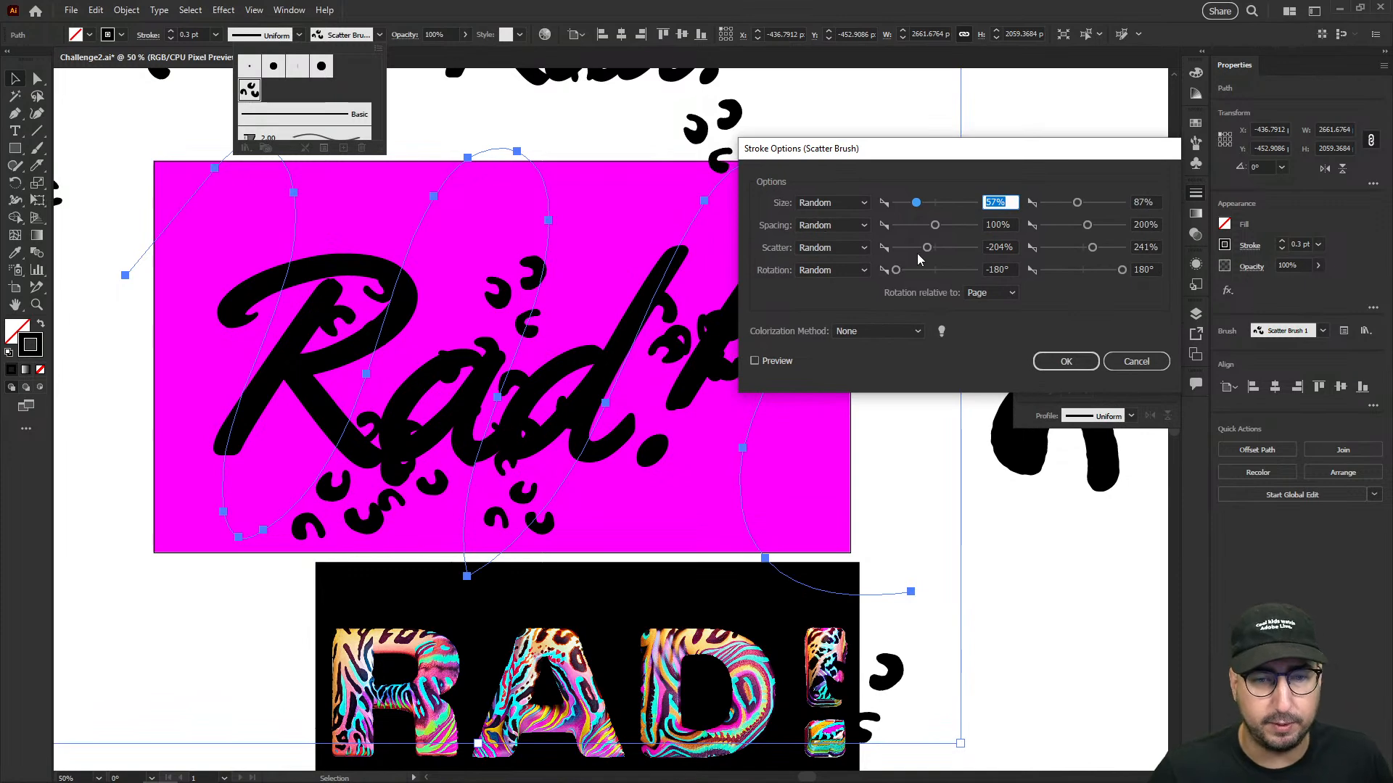
pyautogui.click(1080, 230)
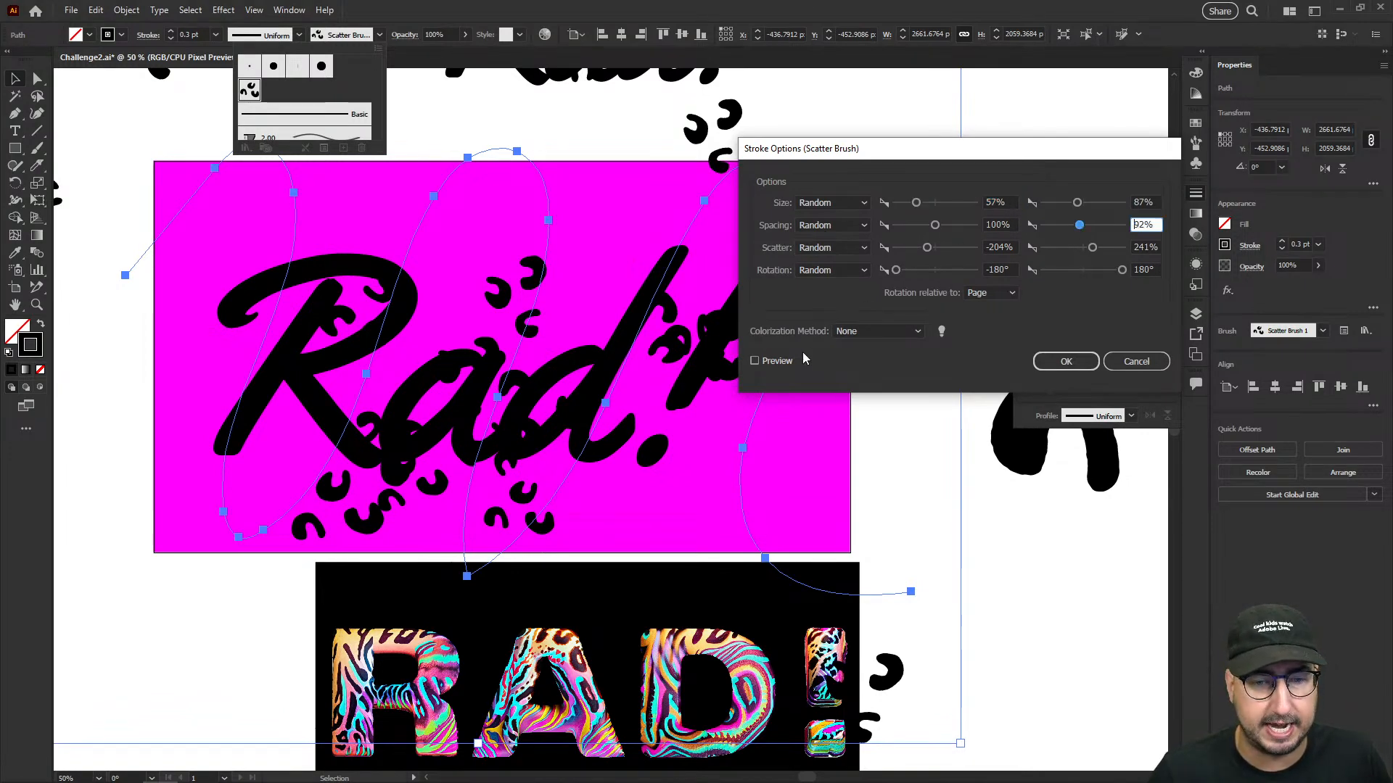
pyautogui.click(776, 362)
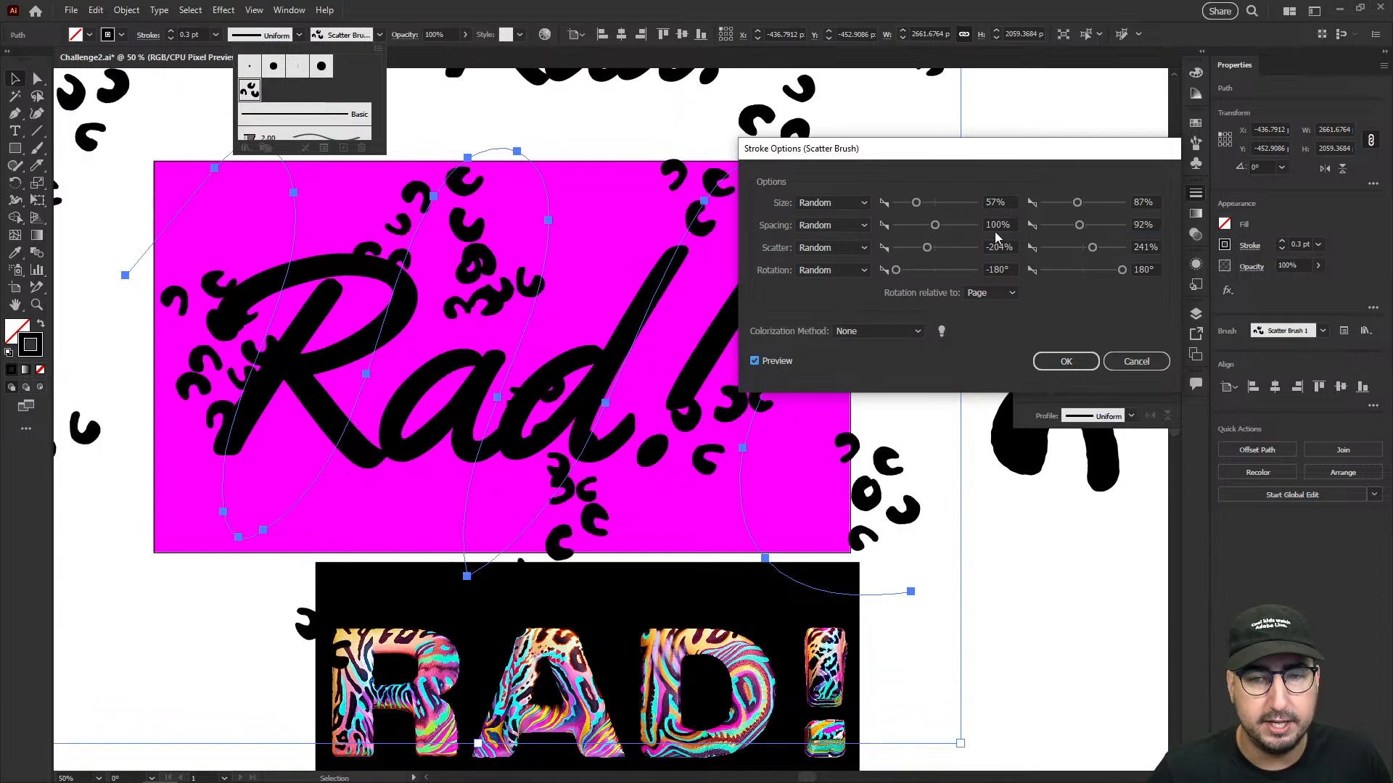
pyautogui.click(927, 228)
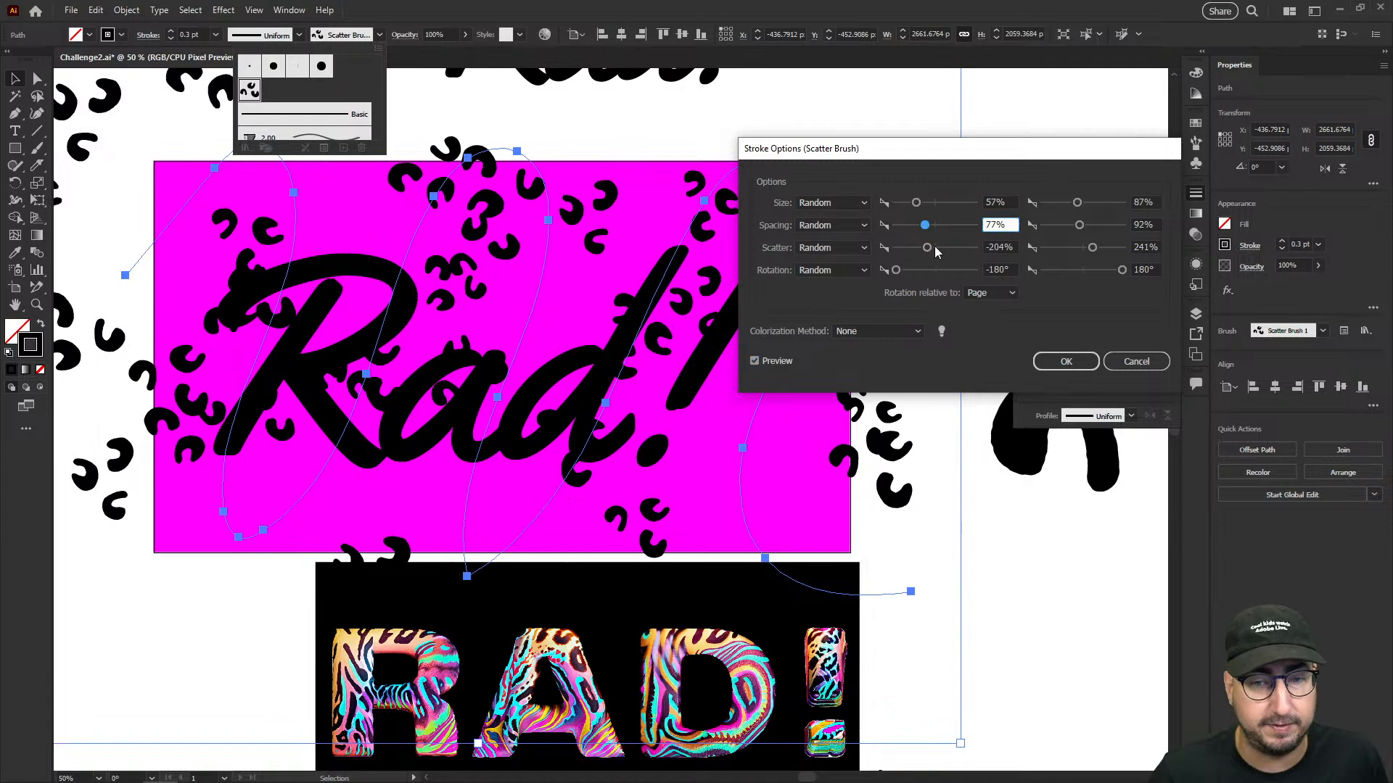
# - Set the path's random scatter range from -19% to 37% and apply the stroke options
pyautogui.moveTo(930, 250); pyautogui.dragTo(936, 249)
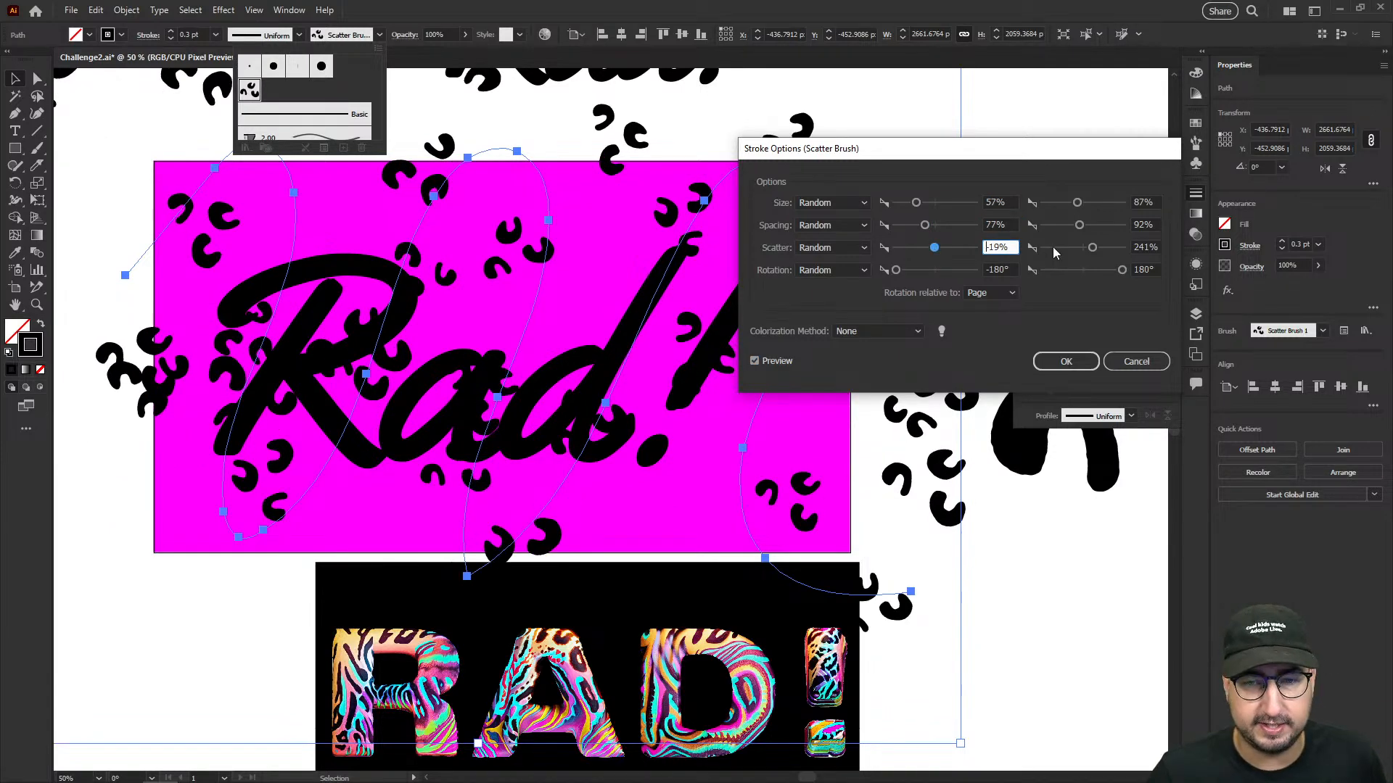
pyautogui.click(1082, 248)
pyautogui.moveTo(1082, 249); pyautogui.dragTo(1085, 249)
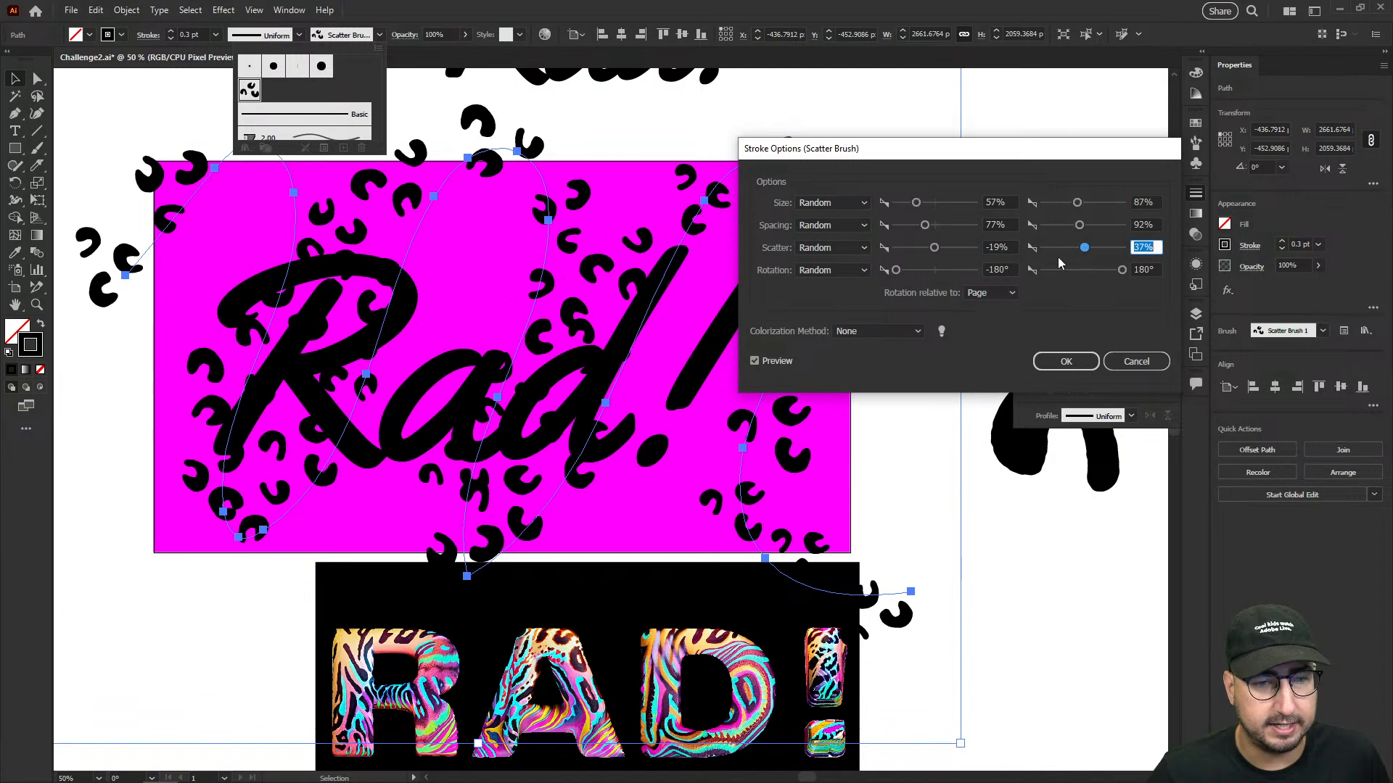
pyautogui.click(1065, 361)
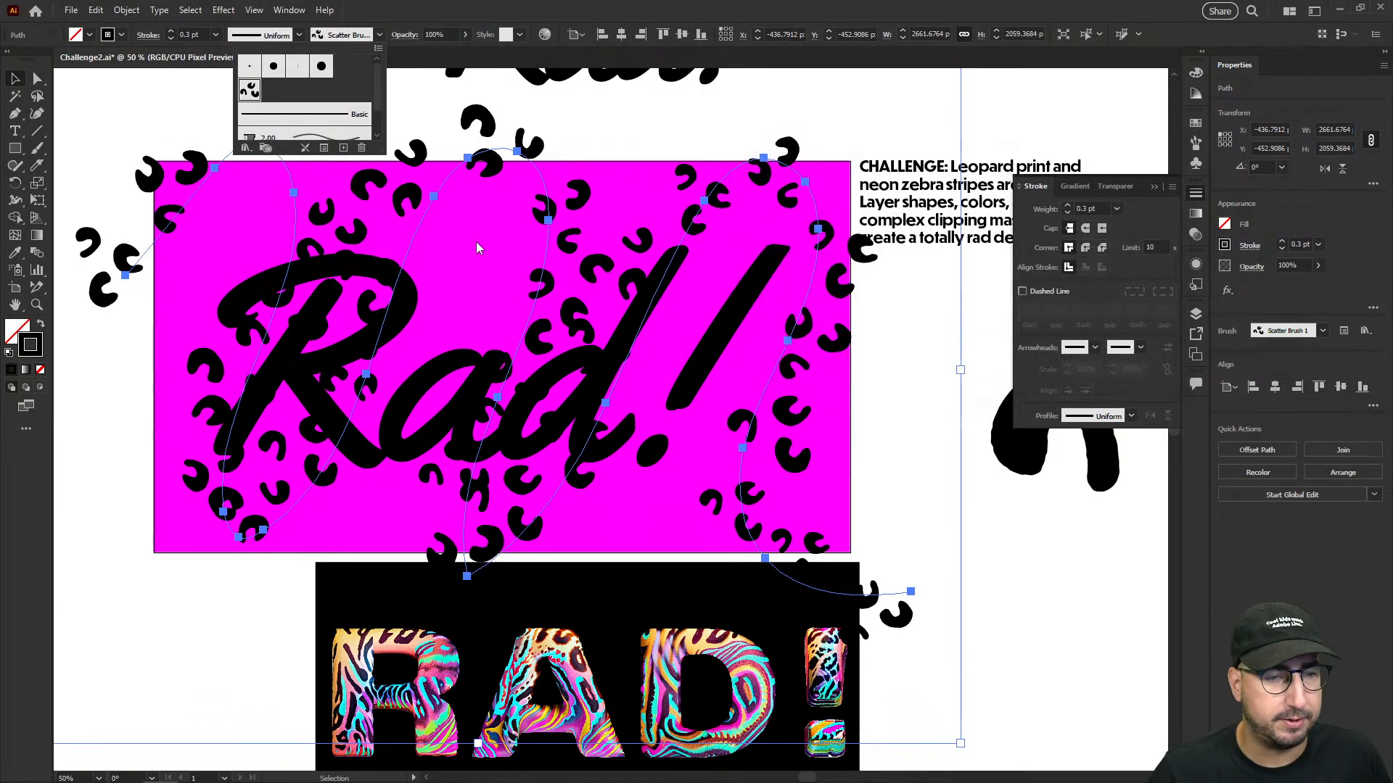
# - Replace the wavy path with a wide zigzag scatter-brush stroke across the magenta rectangle and shift it slightly down
pyautogui.press('Delete')
pyautogui.press('b')
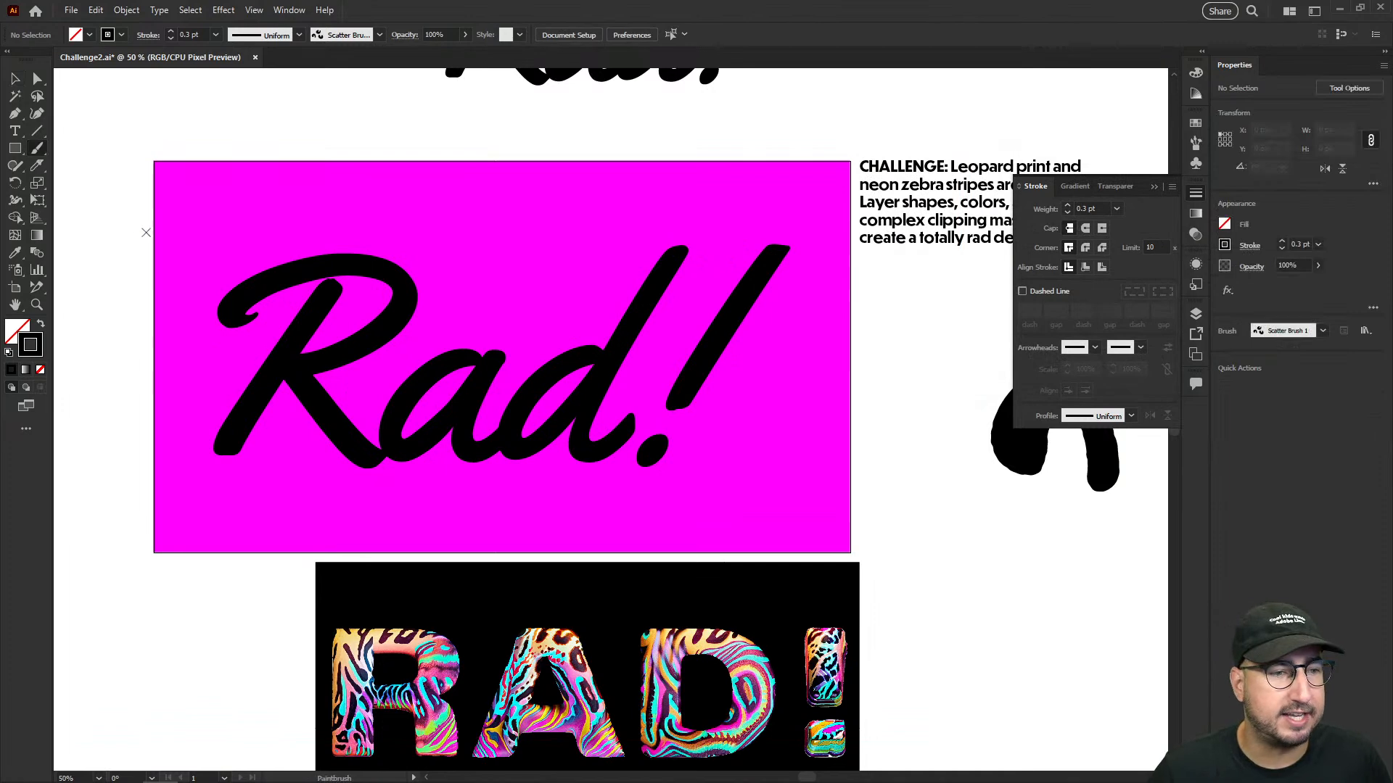
pyautogui.moveTo(129, 223)
pyautogui.mouseDown()
pyautogui.moveTo(700, 236)
pyautogui.moveTo(936, 260)
pyautogui.mouseUp()
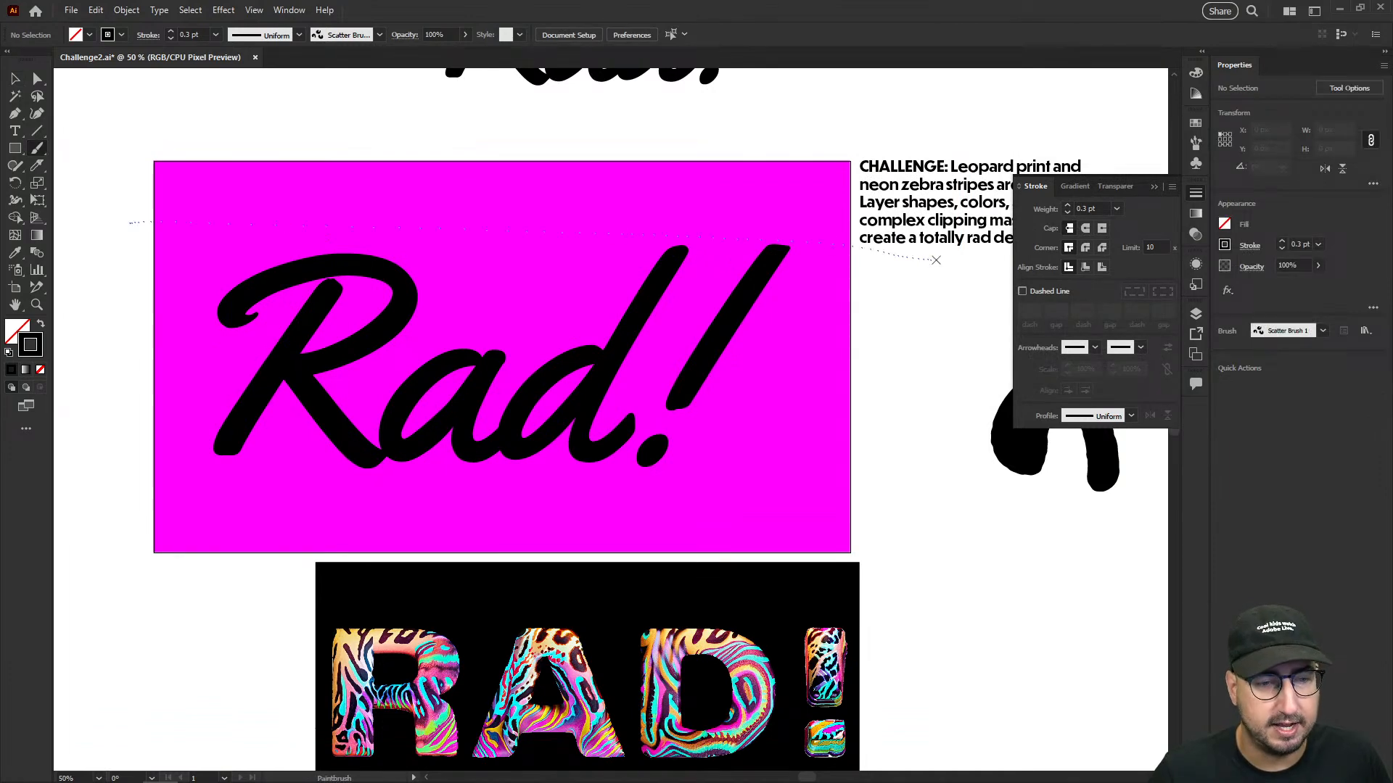
pyautogui.moveTo(799, 483); pyautogui.dragTo(888, 500)
pyautogui.press('v')
pyautogui.moveTo(547, 229); pyautogui.dragTo(539, 275)
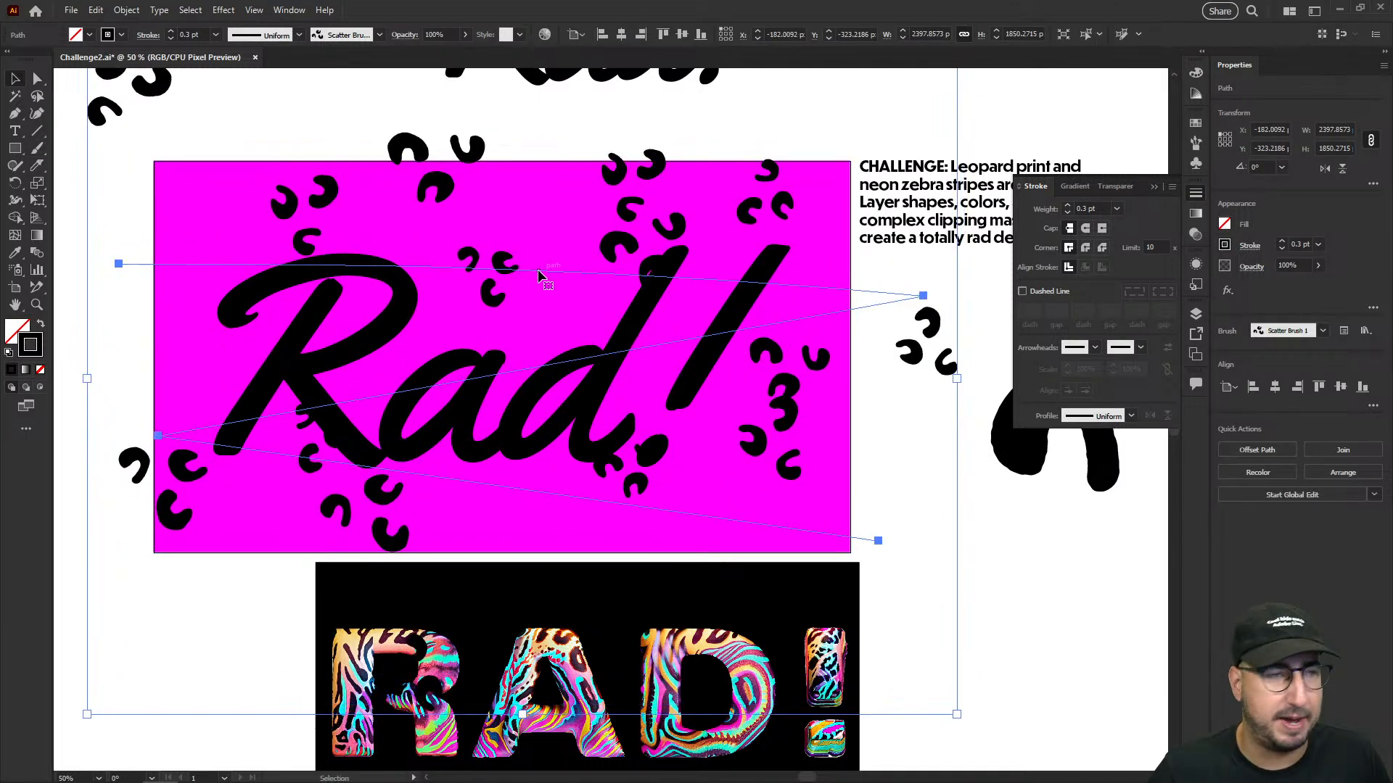
# - Expand the zigzag path's appearance into a group of editable leopard spot shapes
pyautogui.click(131, 12)
pyautogui.click(172, 212)
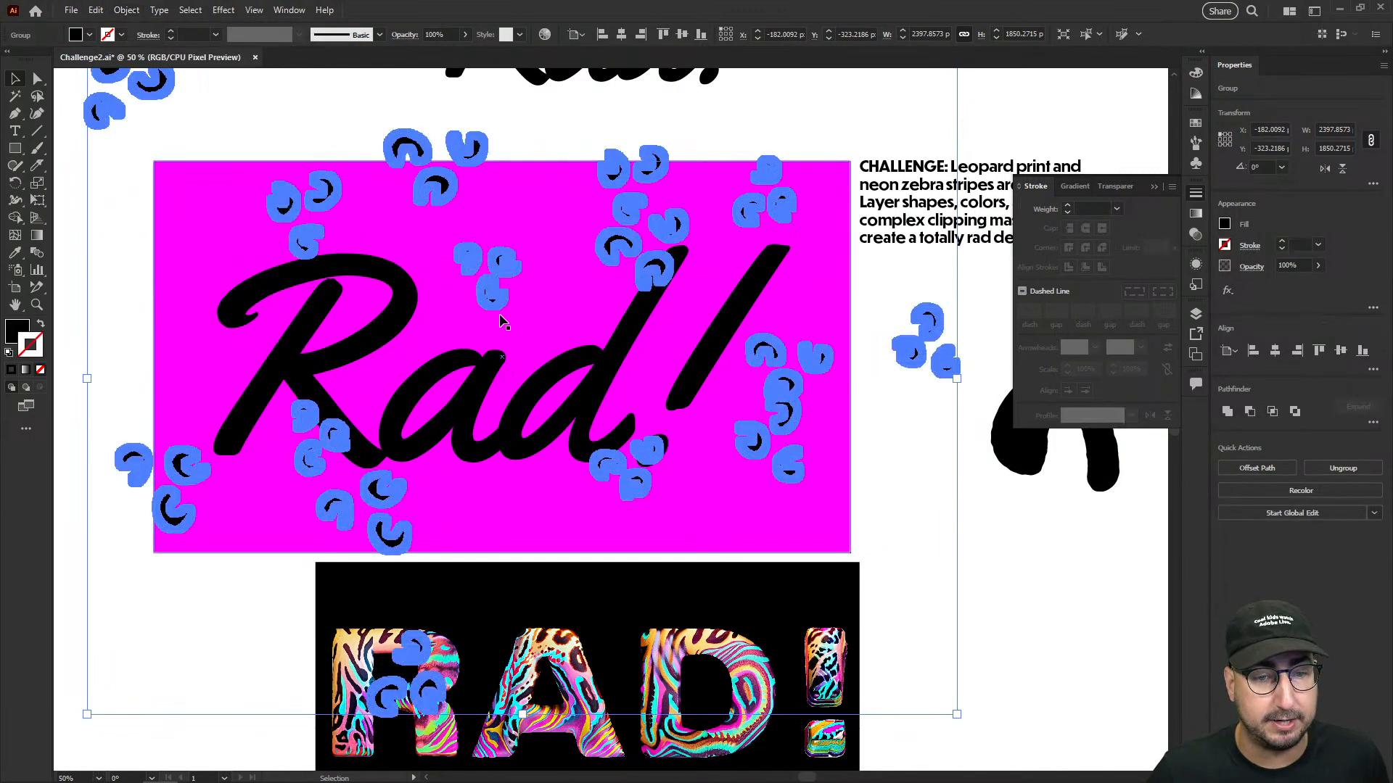
pyautogui.click(535, 145)
pyautogui.click(486, 144)
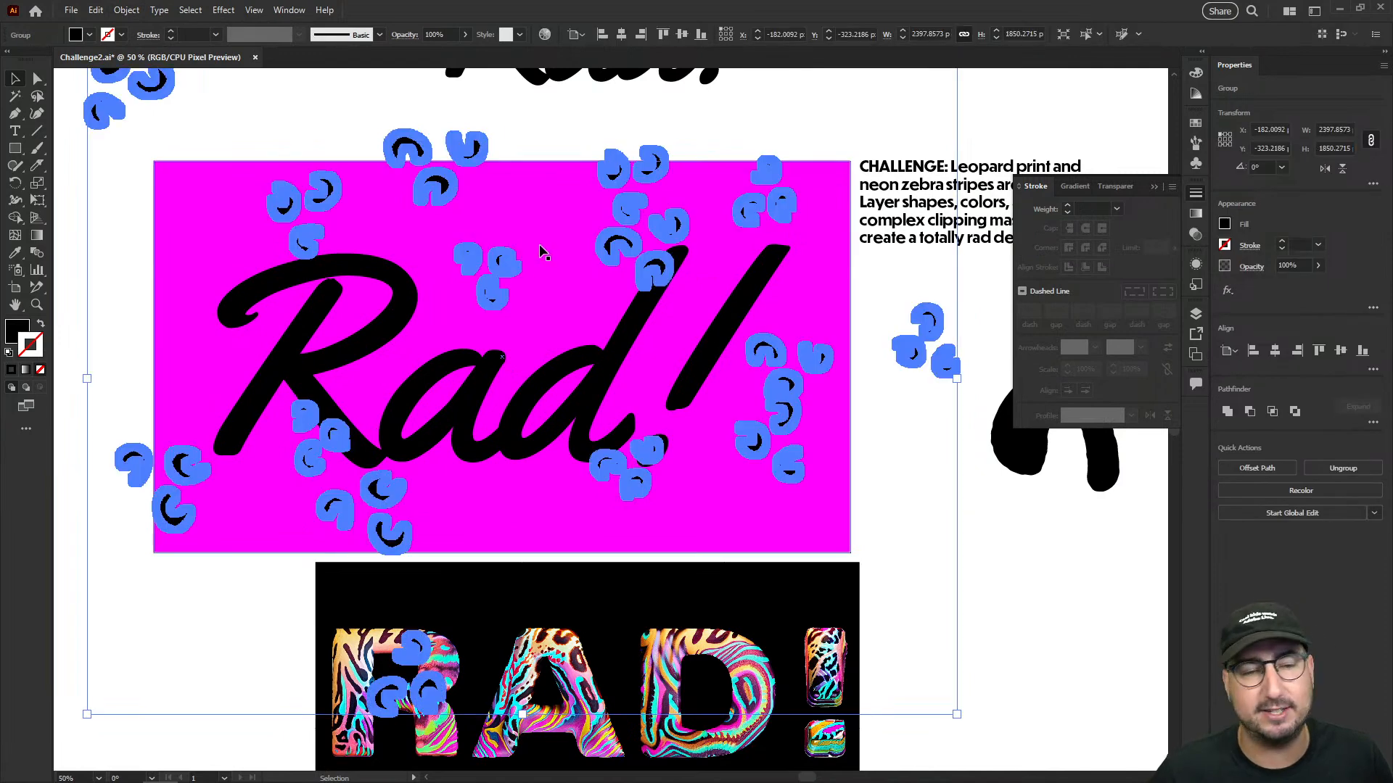
# - Fill the expanded leopard spots with cyan, leaving them without a stroke, and deselect them
pyautogui.click(1196, 123)
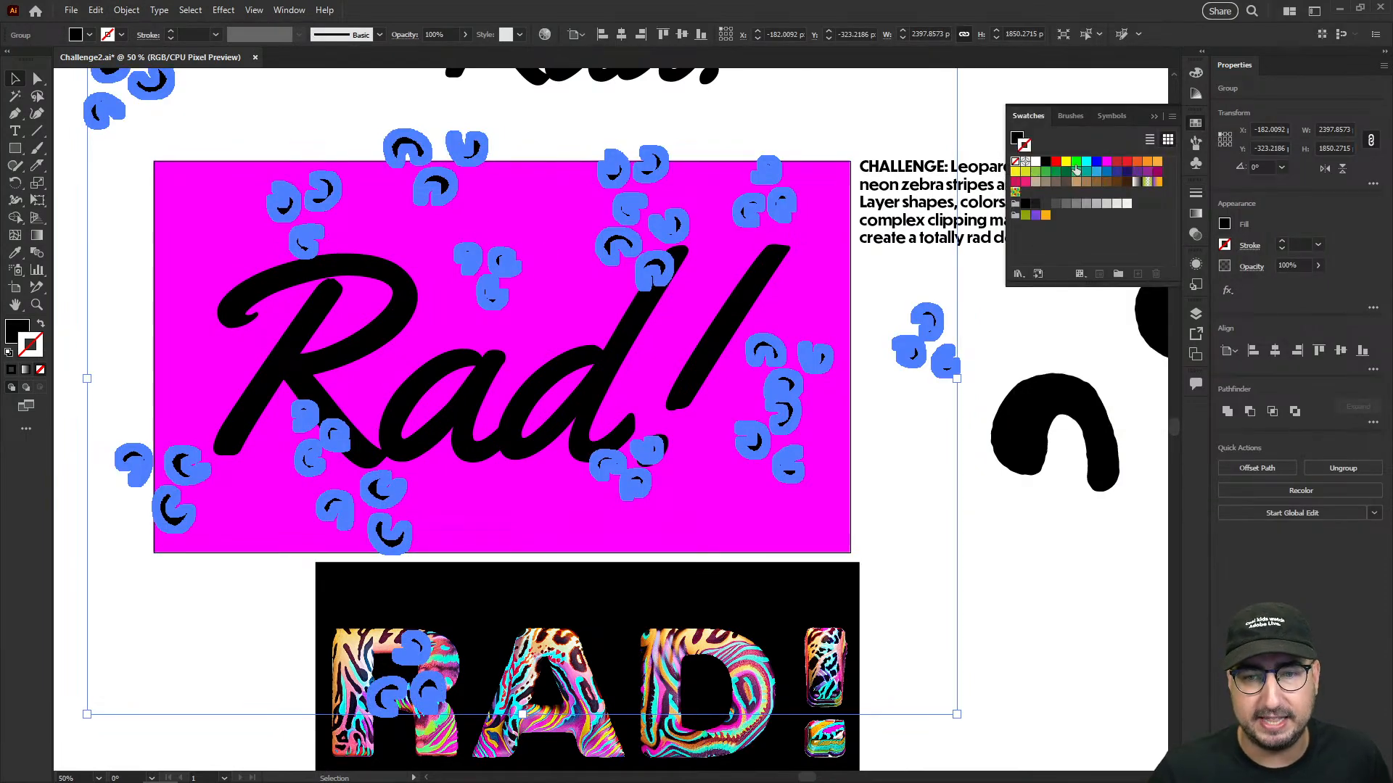
pyautogui.click(1087, 163)
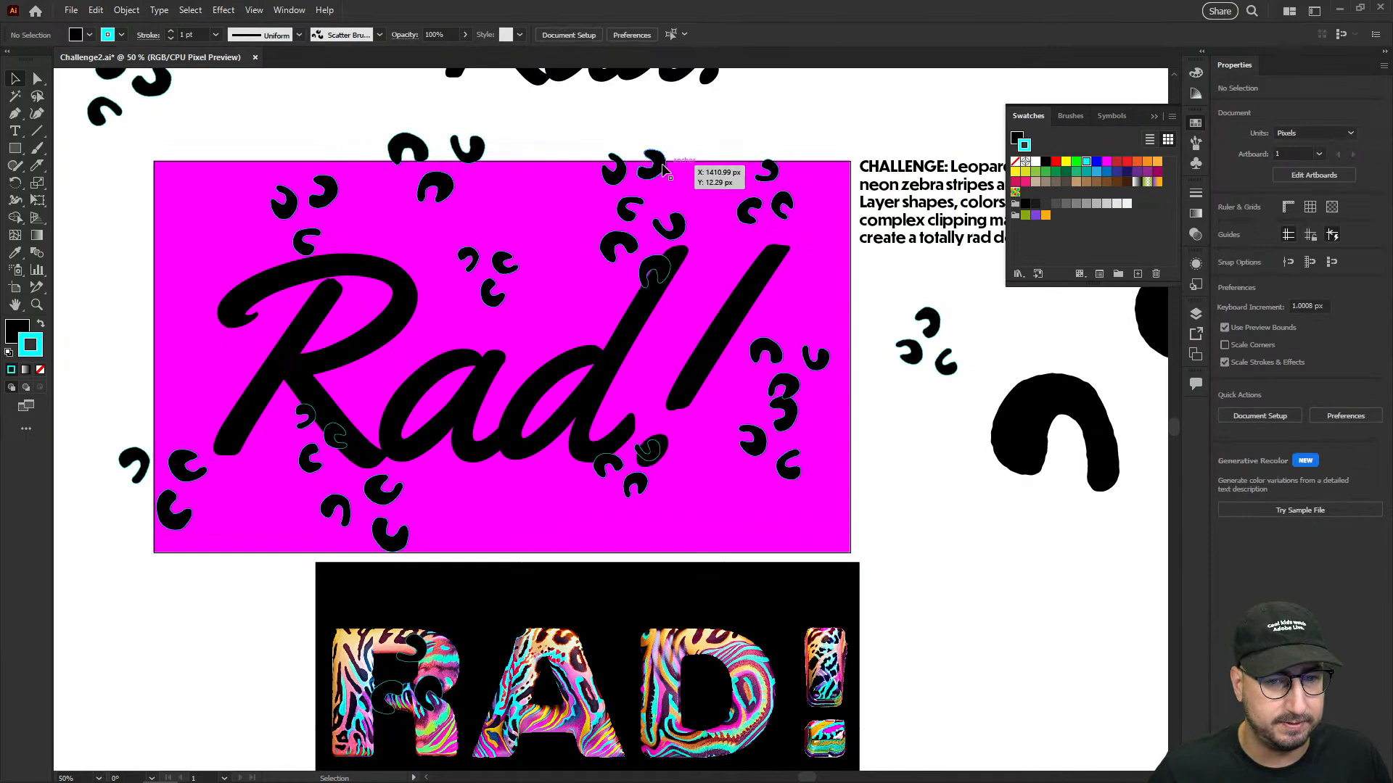
pyautogui.hotkey('ctrl', 'z')
pyautogui.press('x')
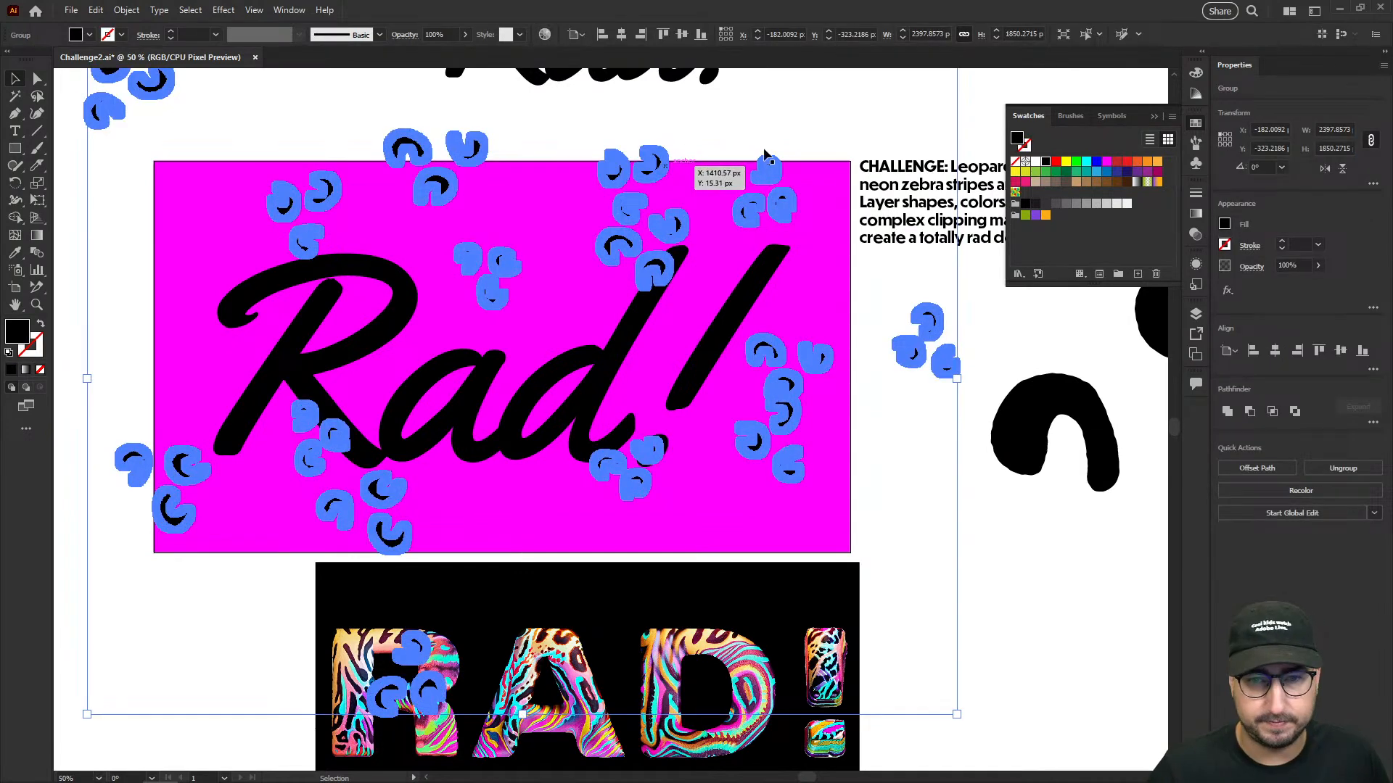
pyautogui.click(1087, 163)
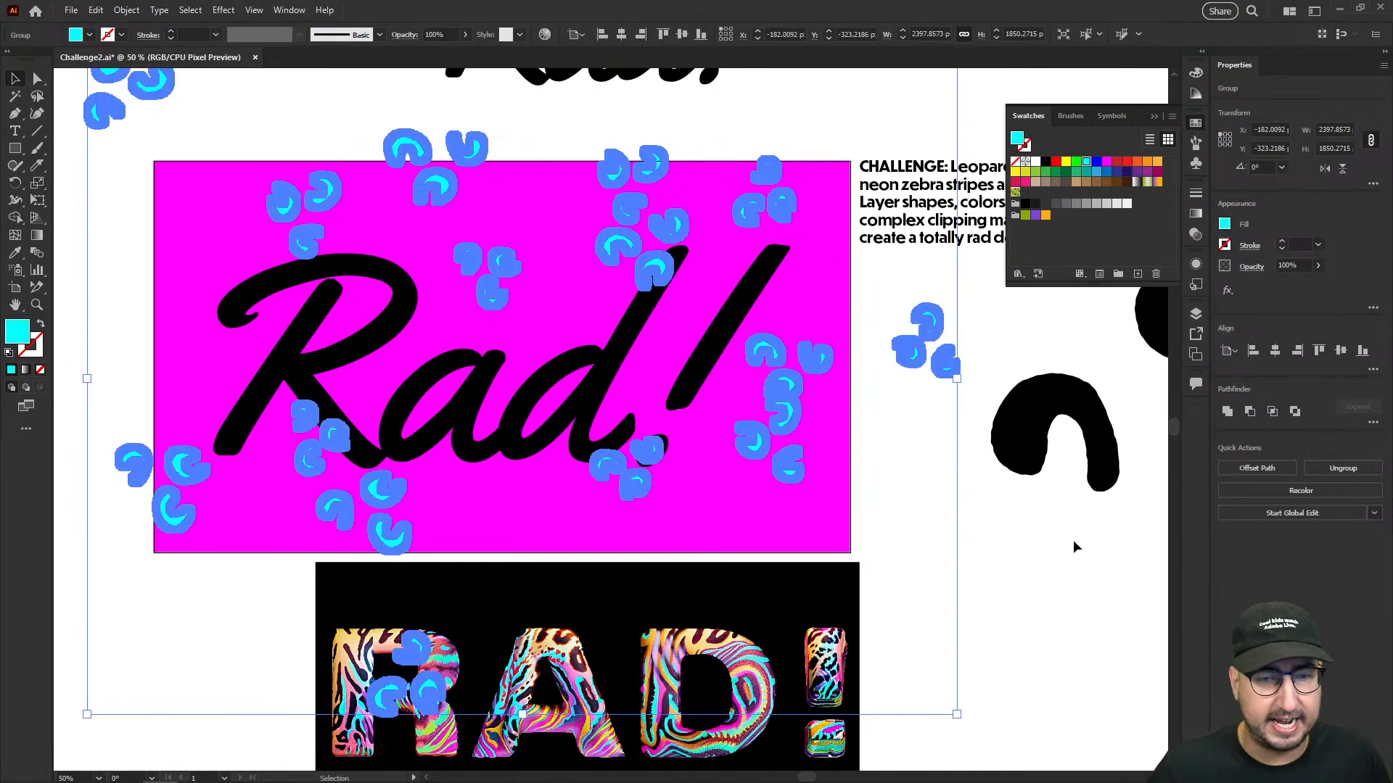
pyautogui.press('a')
pyautogui.press('v')
pyautogui.click(934, 494)
pyautogui.click(822, 365)
pyautogui.press('a')
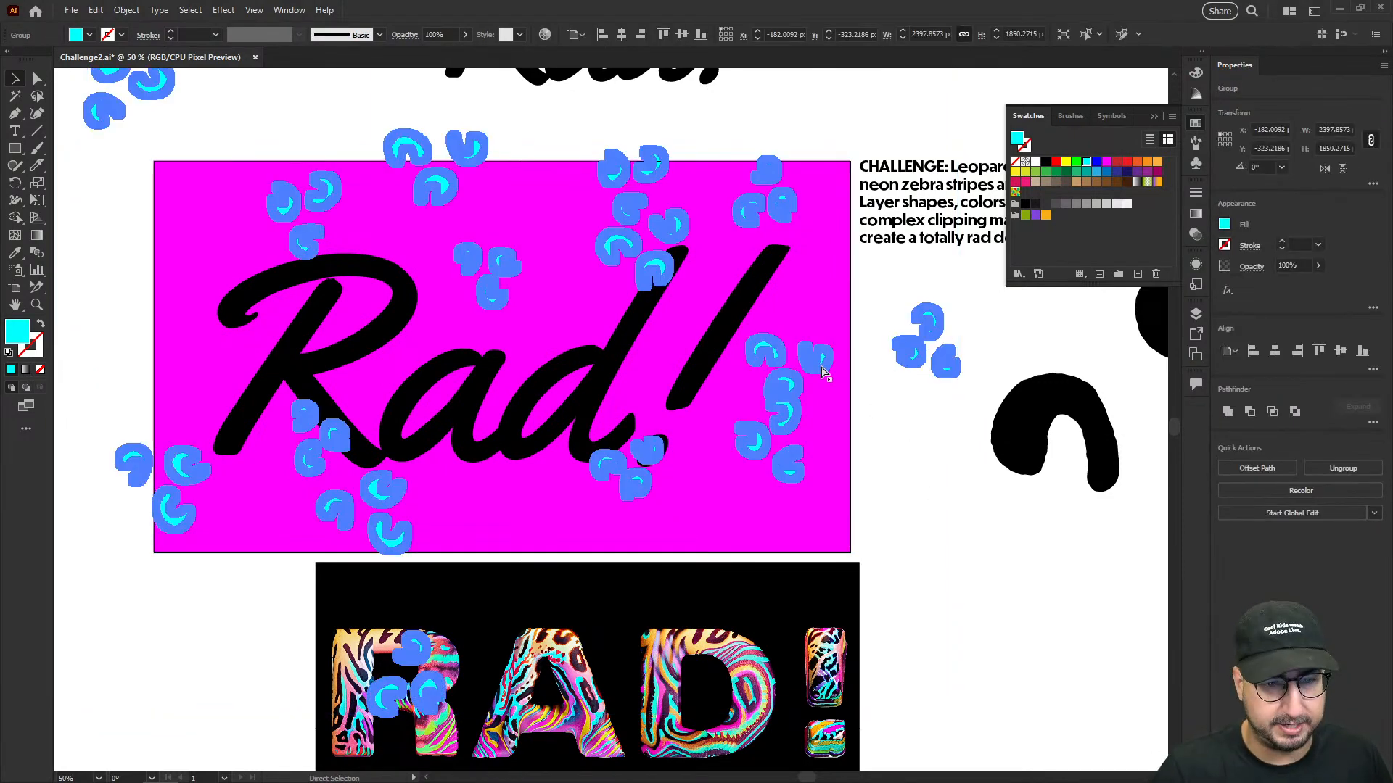
pyautogui.press('v')
pyautogui.click(904, 462)
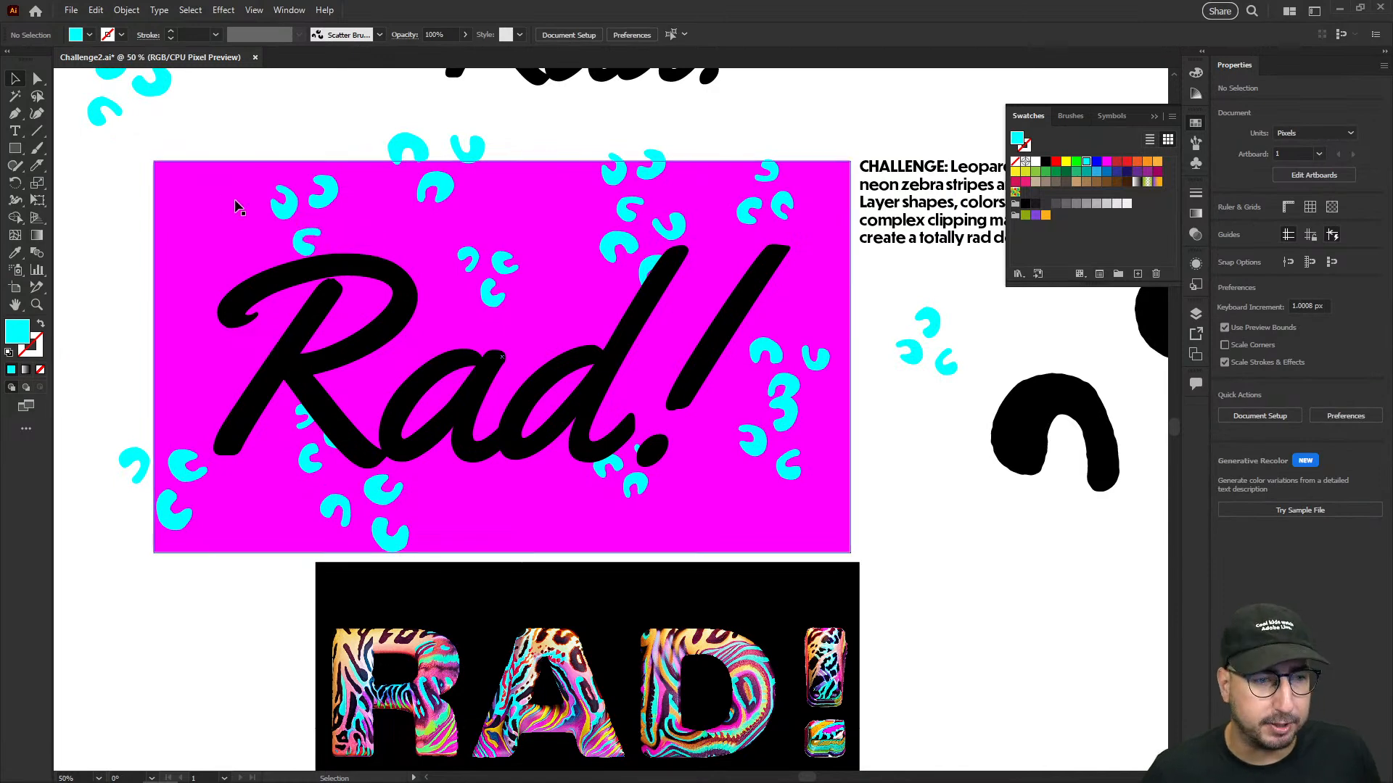
# - Draw a bent, tapering cyan zebra stripe with the Pen tool, starting from the magenta rectangle's left edge near its upper corner
pyautogui.press('p')
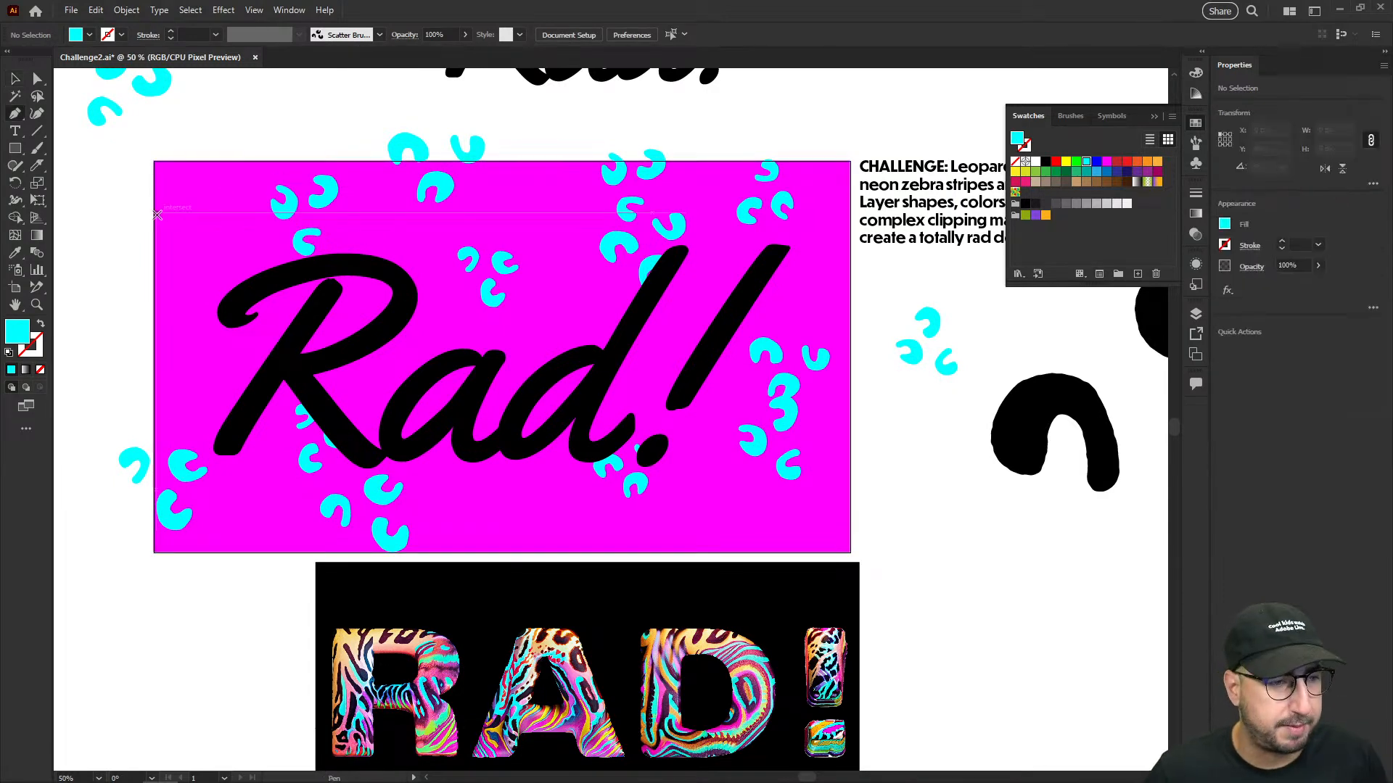
pyautogui.moveTo(155, 214); pyautogui.dragTo(186, 246)
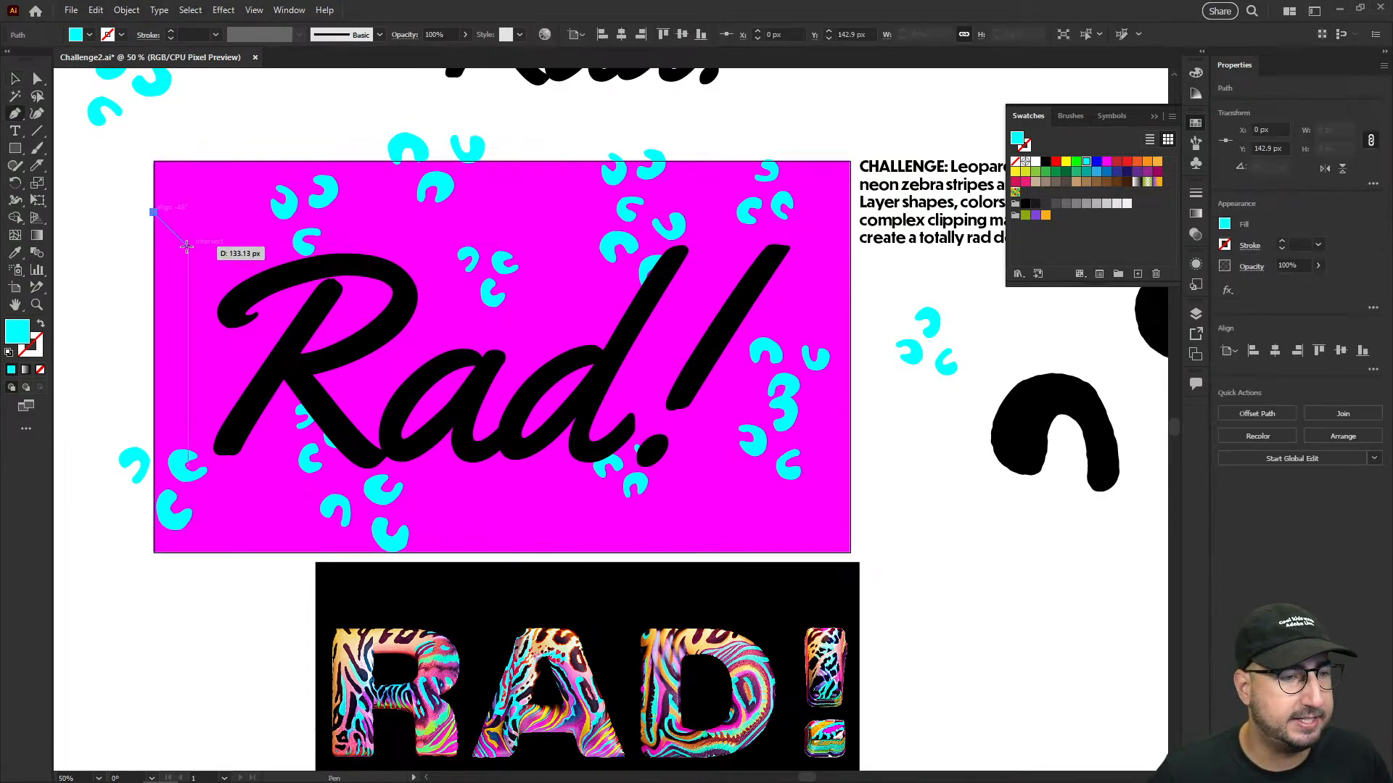
pyautogui.click(200, 308)
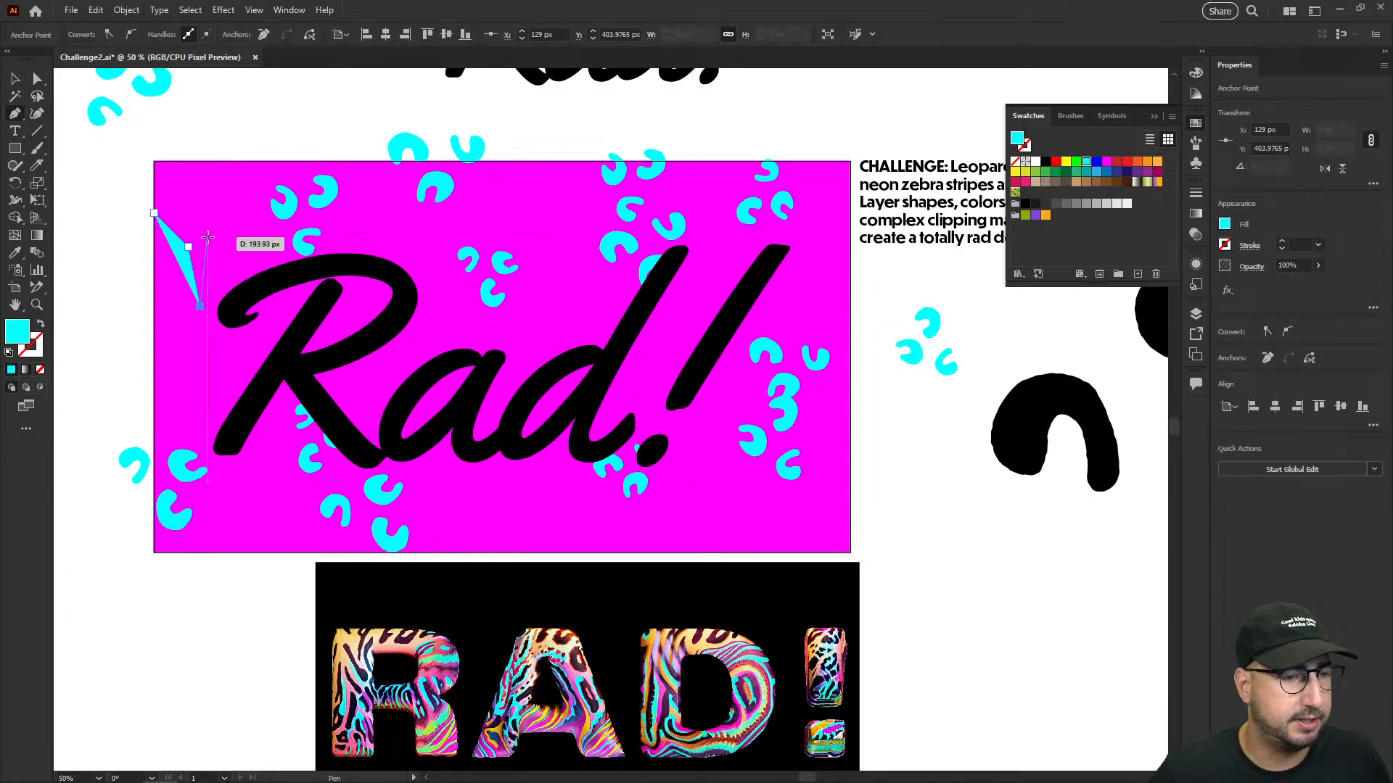
pyautogui.click(208, 236)
pyautogui.click(154, 189)
pyautogui.click(153, 212)
pyautogui.press('v')
pyautogui.click(126, 264)
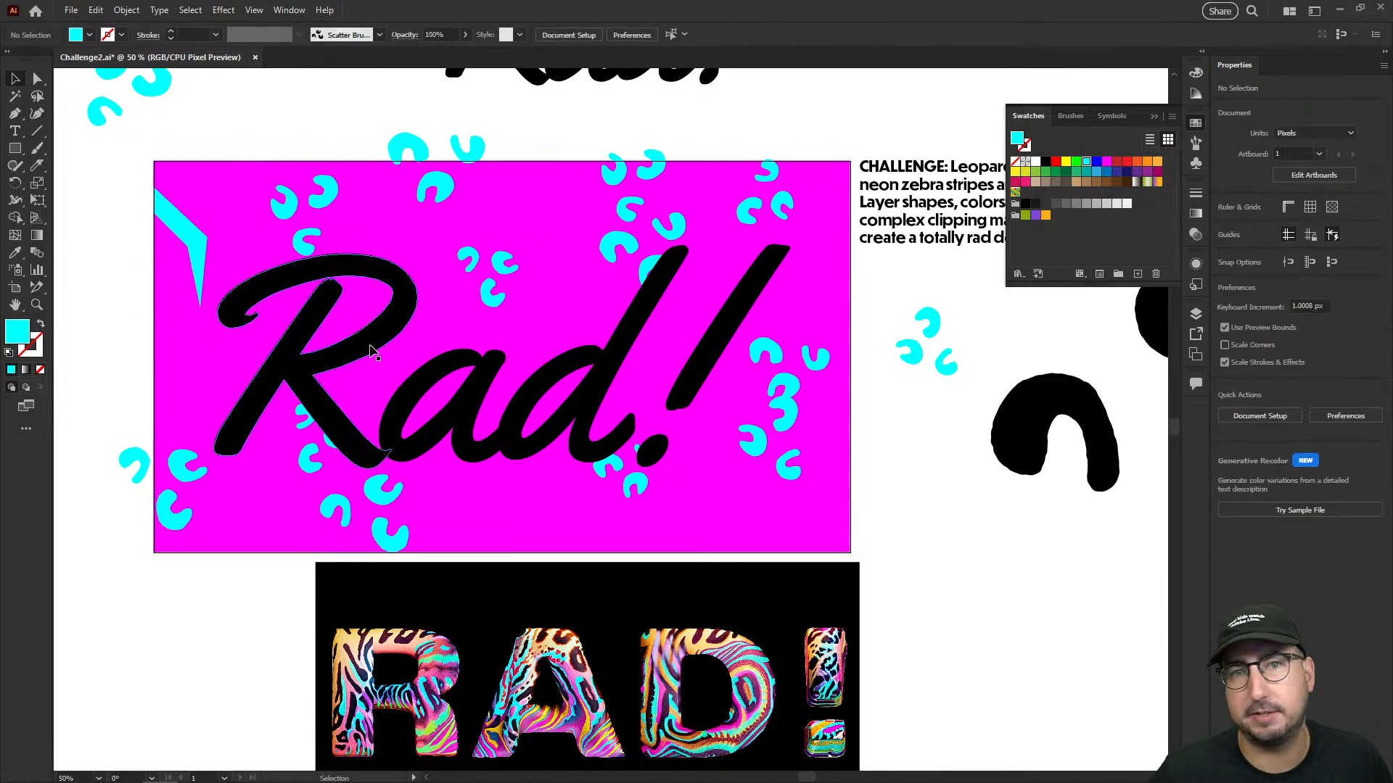
# - Draw a second pointed cyan zebra stripe with the Pen tool, running down from the rectangle's top edge above the R
pyautogui.press('p')
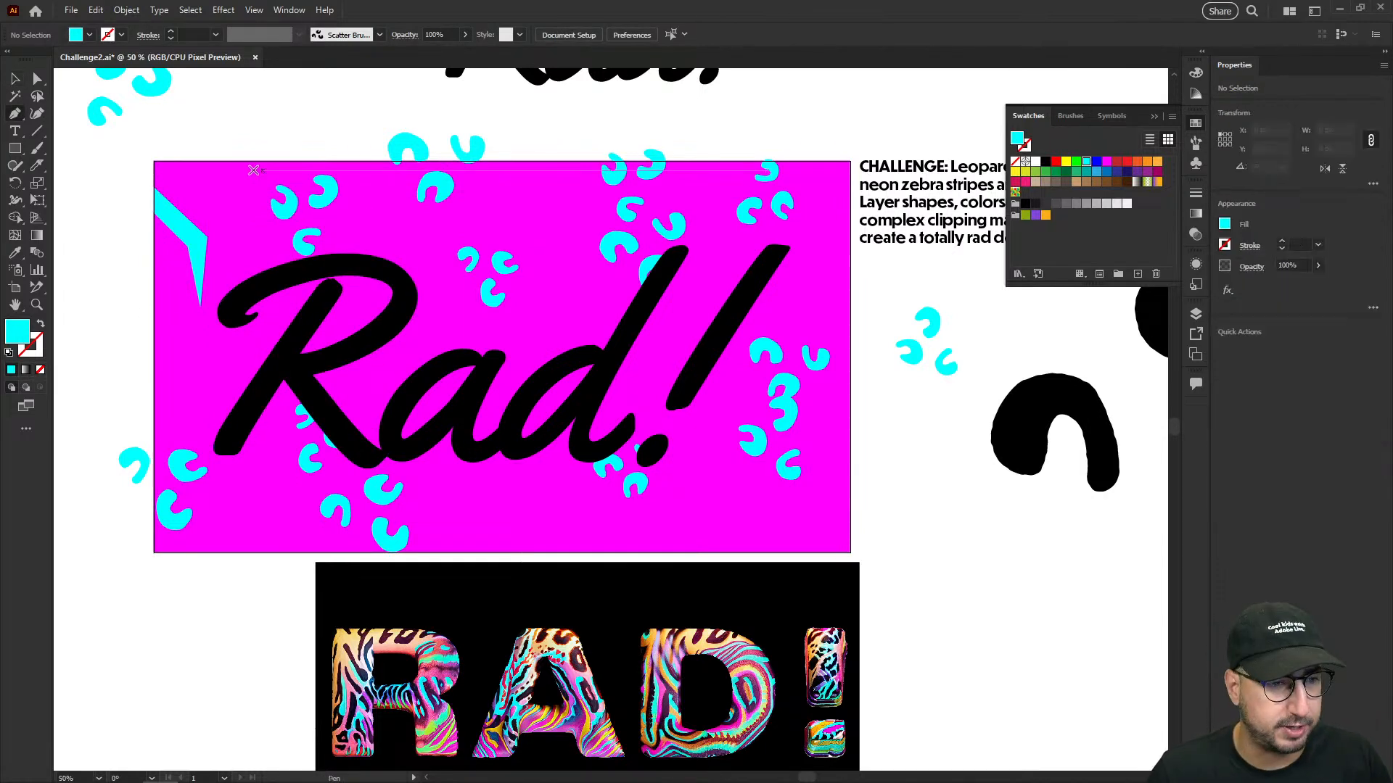
pyautogui.click(228, 161)
pyautogui.click(213, 205)
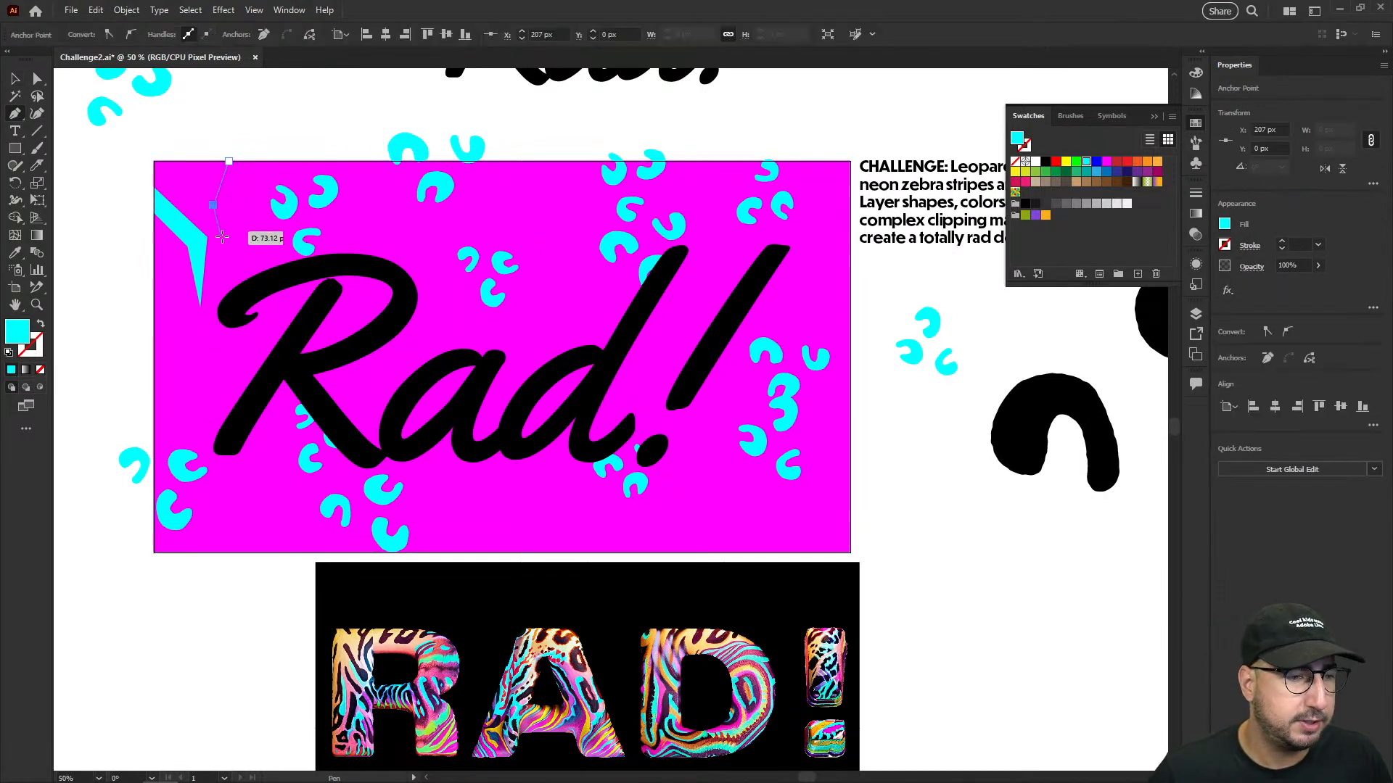
pyautogui.click(233, 259)
pyautogui.click(236, 205)
pyautogui.click(251, 160)
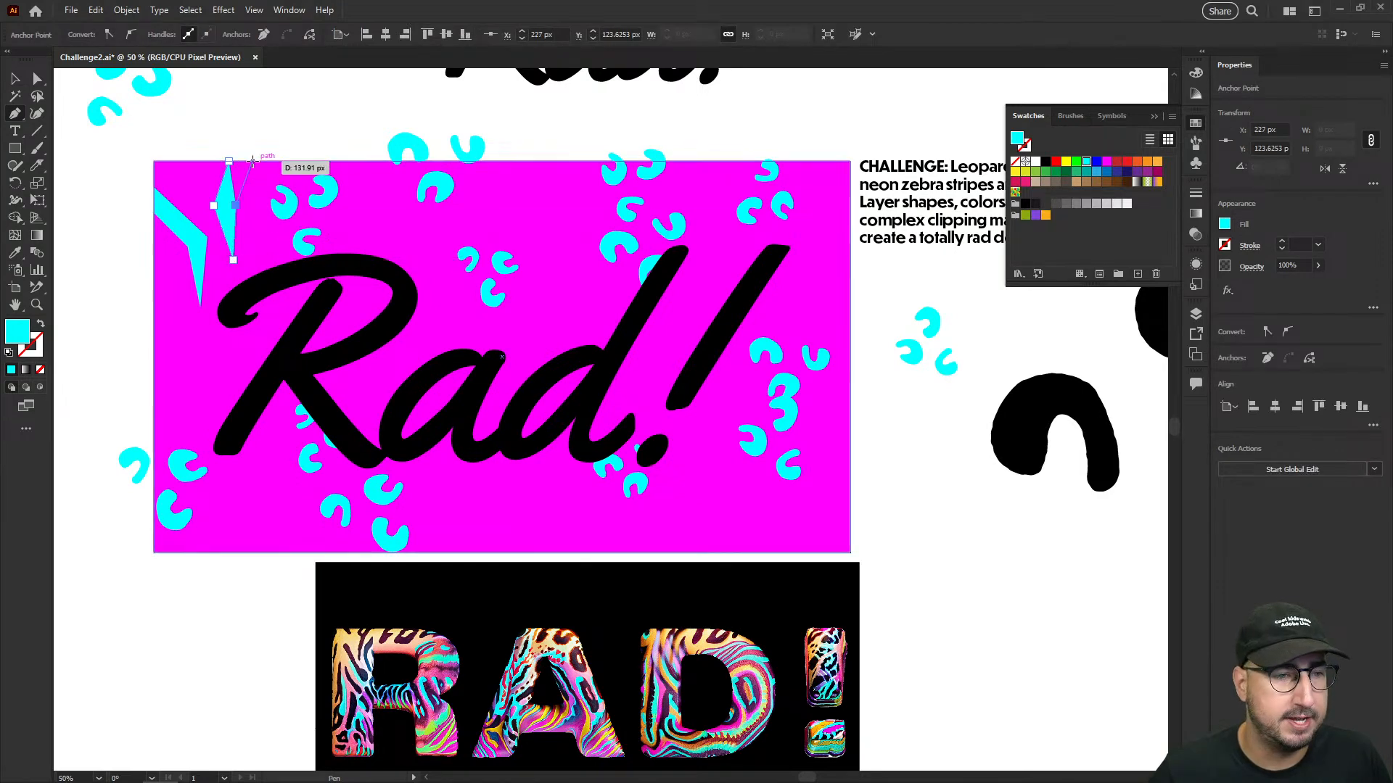
pyautogui.click(228, 161)
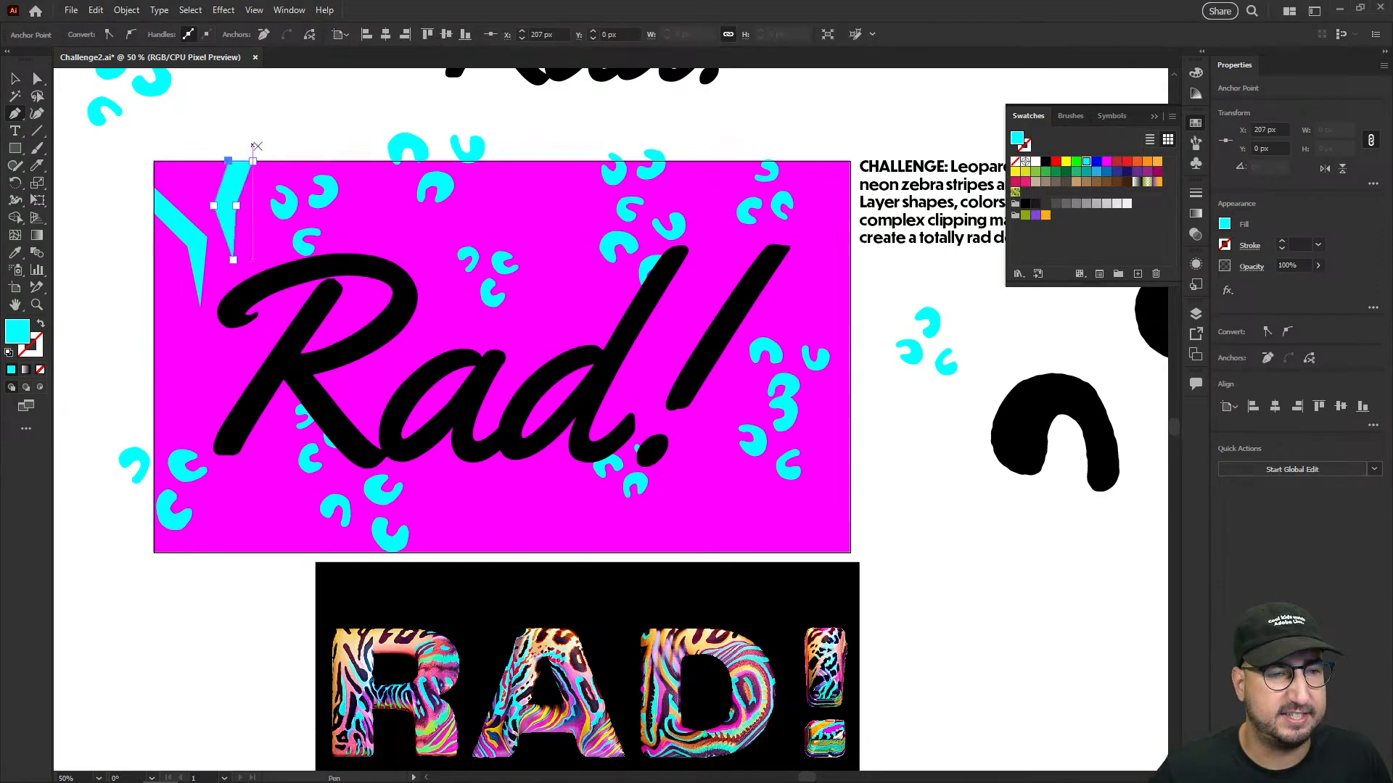
pyautogui.press('v')
pyautogui.click(281, 148)
# - Draw a smaller pointed cyan stripe from the rectangle's top edge, between the two existing zebra stripes
pyautogui.press('p')
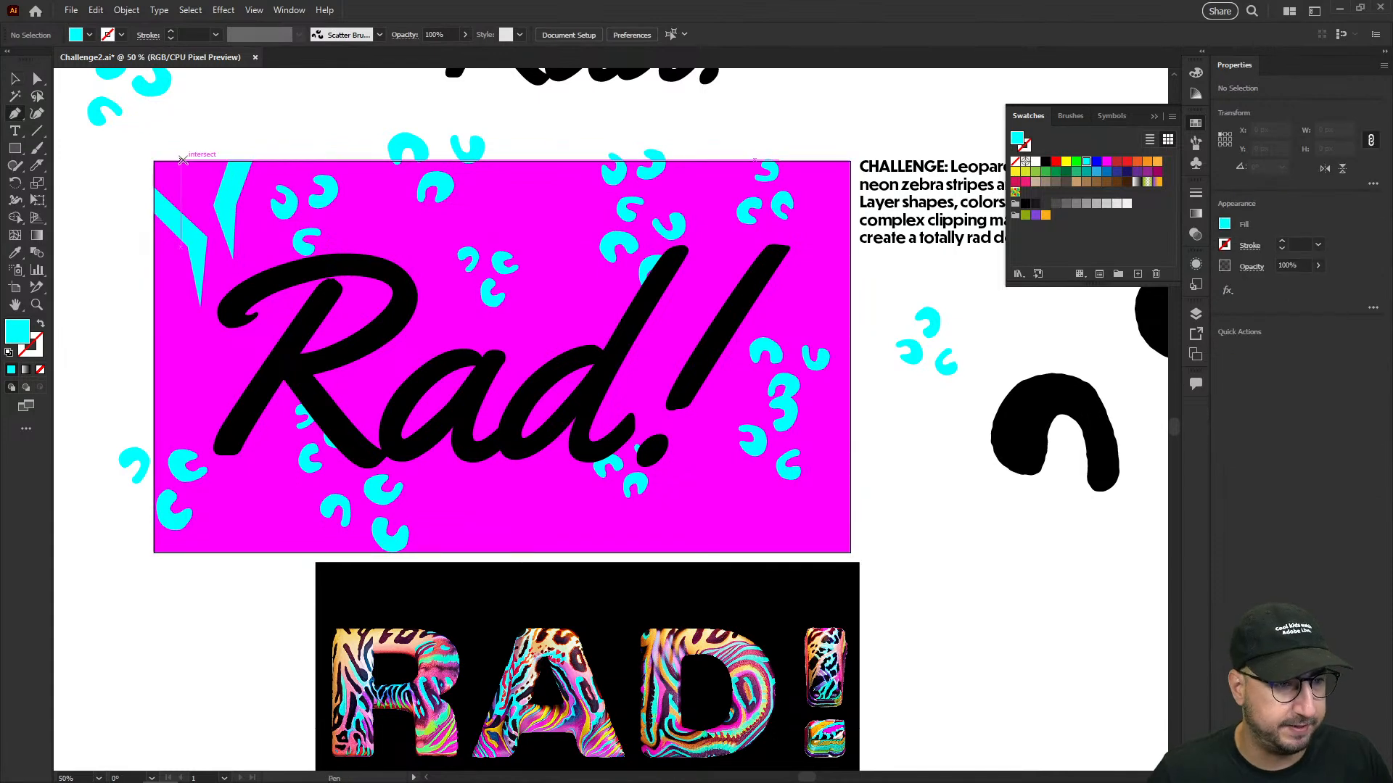
pyautogui.click(180, 161)
pyautogui.click(197, 218)
pyautogui.click(198, 181)
pyautogui.click(197, 160)
pyautogui.click(185, 160)
pyautogui.press('v')
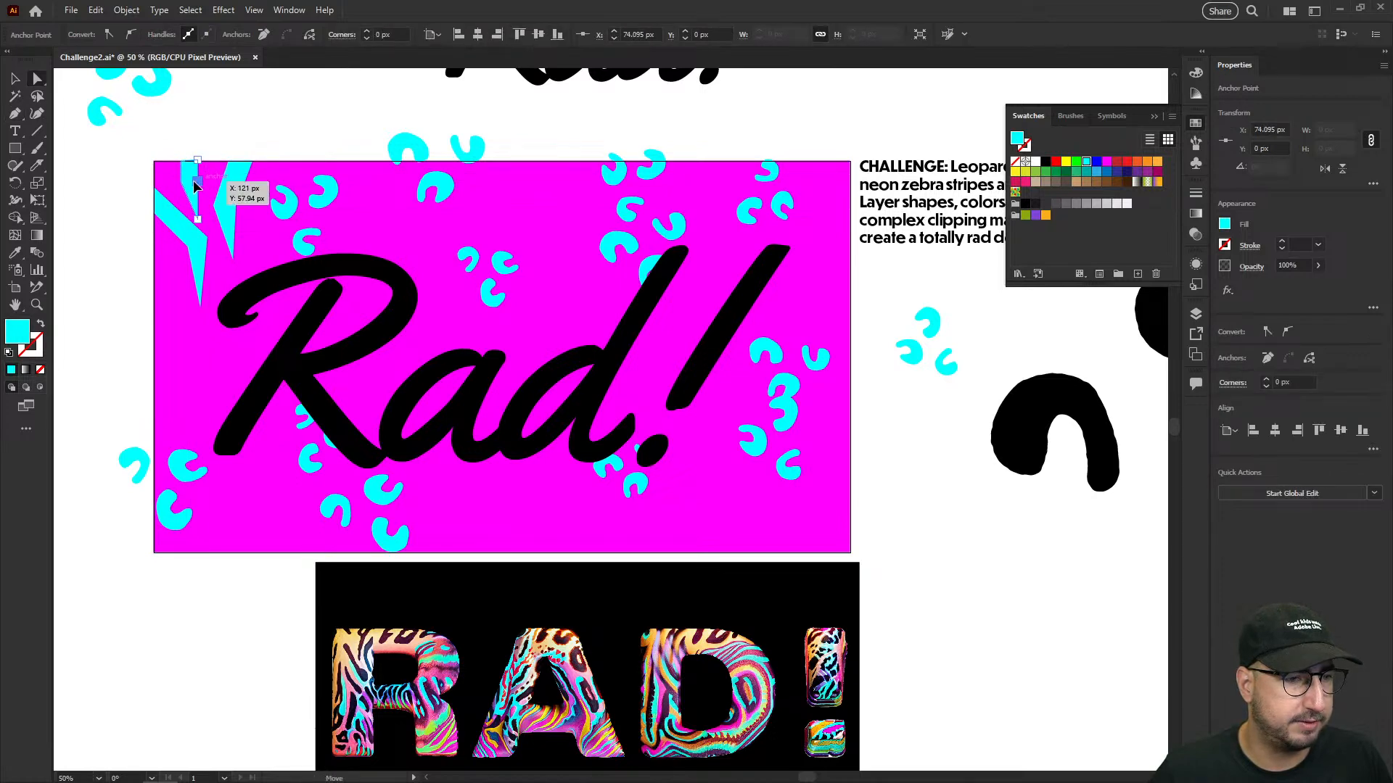
pyautogui.click(218, 129)
# - Select the three cyan zebra stripes and group them
pyautogui.click(192, 184)
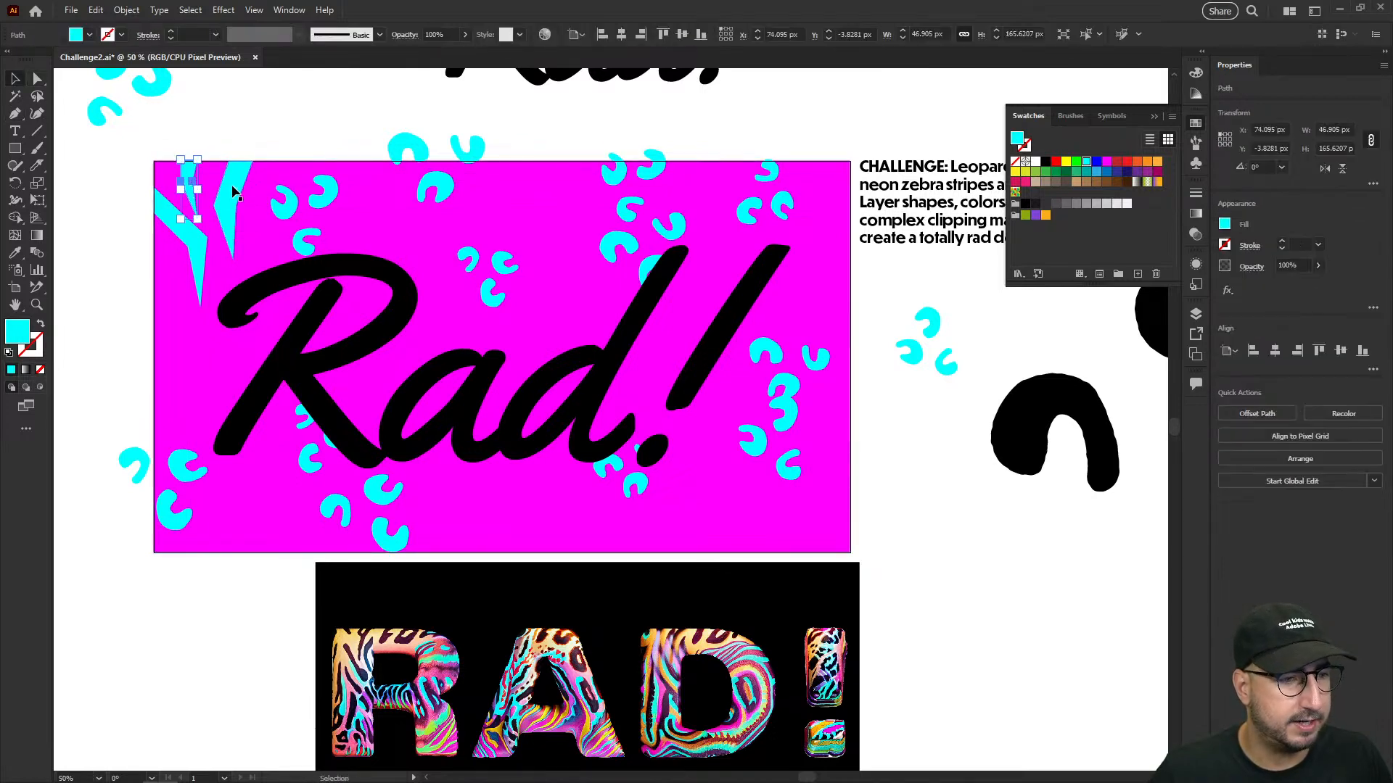
pyautogui.keyDown('shift'); pyautogui.click(228, 190); pyautogui.keyUp('shift')
pyautogui.keyDown('shift'); pyautogui.click(202, 236); pyautogui.keyUp('shift')
pyautogui.hotkey('ctrl', 'g')
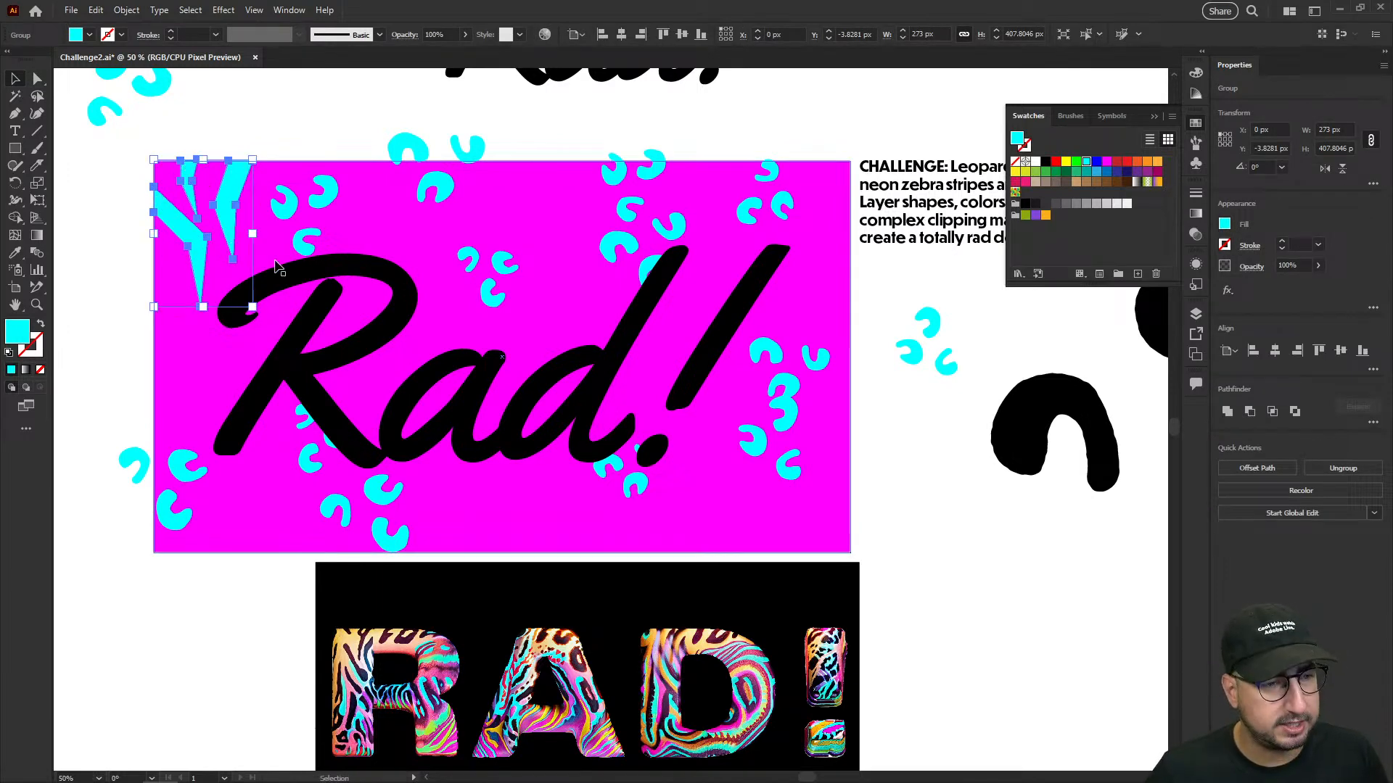
# - Paste a copy of the zebra-stripe group, rotate it 270°, and align it to the artboard's lower-right corner
pyautogui.hotkey('ctrl', 'v')
pyautogui.hotkey('ctrl', 't')
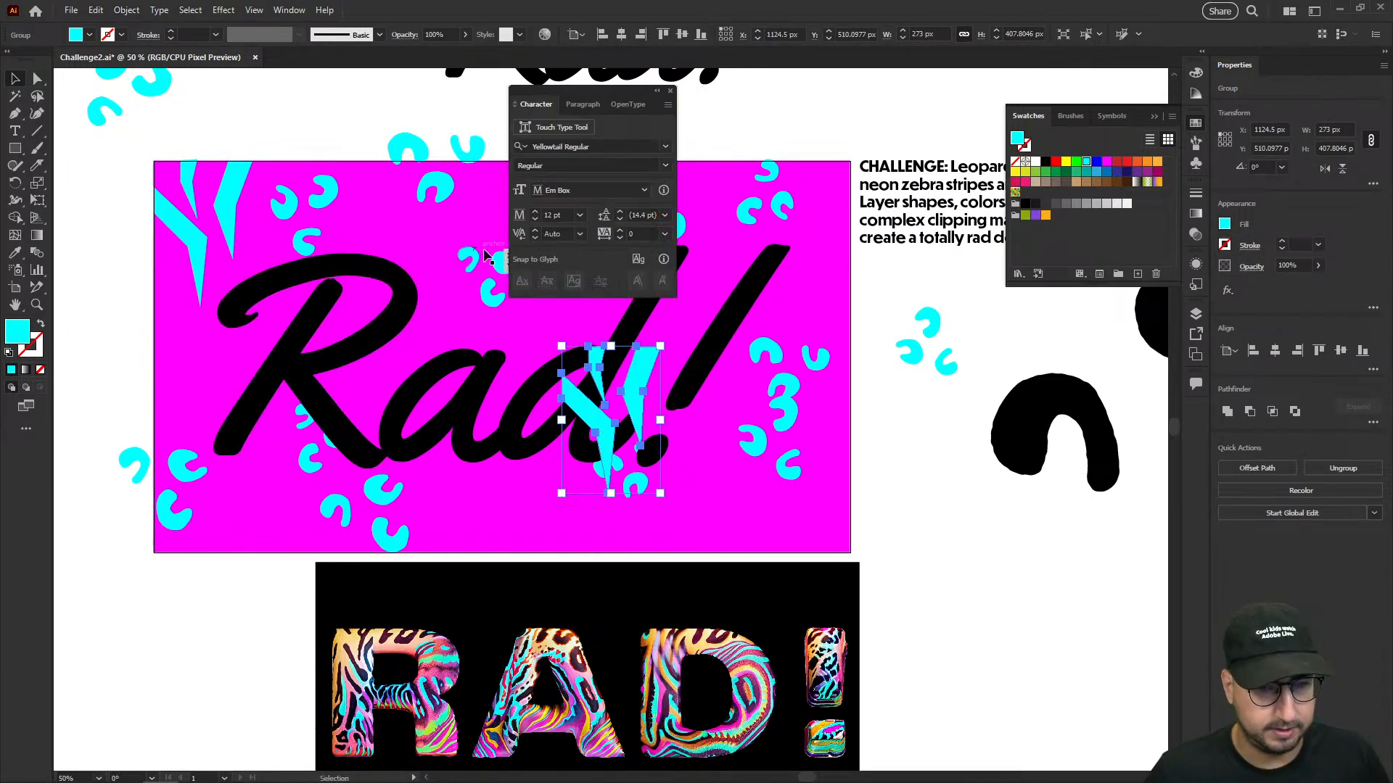
pyautogui.hotkey('ctrl', 't')
pyautogui.press('r')
pyautogui.moveTo(617, 262); pyautogui.dragTo(779, 406)
pyautogui.press('v')
pyautogui.moveTo(660, 411); pyautogui.dragTo(821, 205)
pyautogui.click(701, 34)
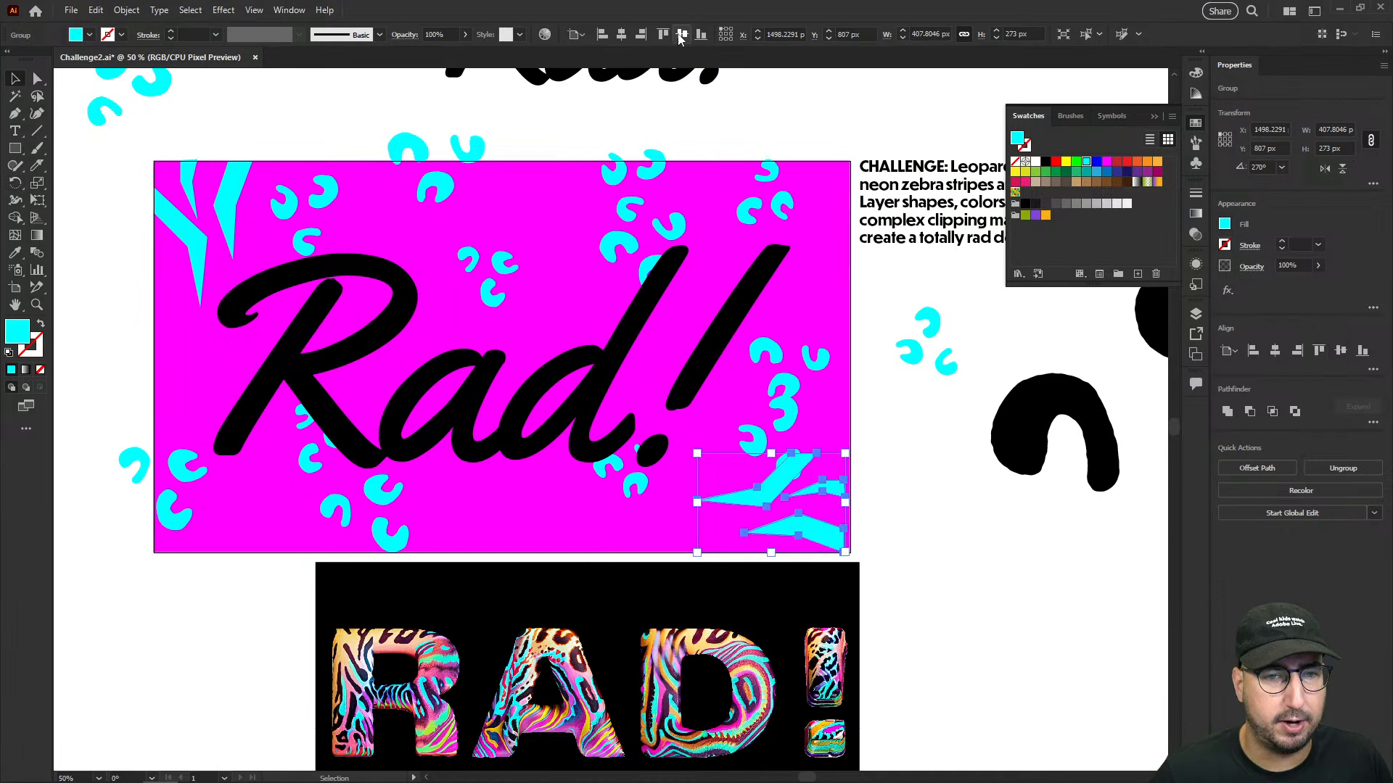
pyautogui.click(641, 35)
pyautogui.click(802, 435)
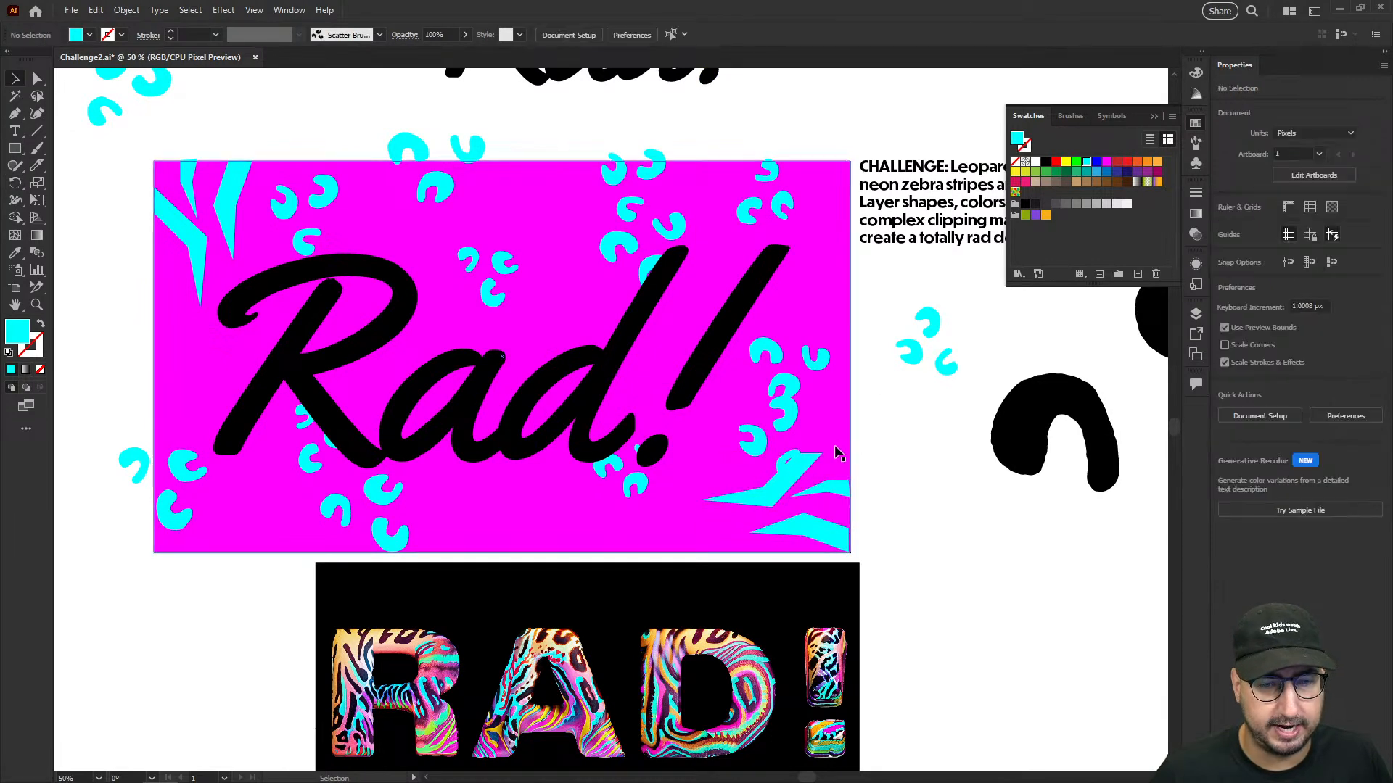
# - Rotate the copied zebra stripes another quarter turn so they rise from the lower-right corner, and align them to the artboard's bottom edge
pyautogui.click(807, 473)
pyautogui.click(798, 471)
pyautogui.press('r')
pyautogui.moveTo(655, 114); pyautogui.dragTo(933, 418)
pyautogui.click(699, 34)
pyautogui.press('v')
pyautogui.click(876, 429)
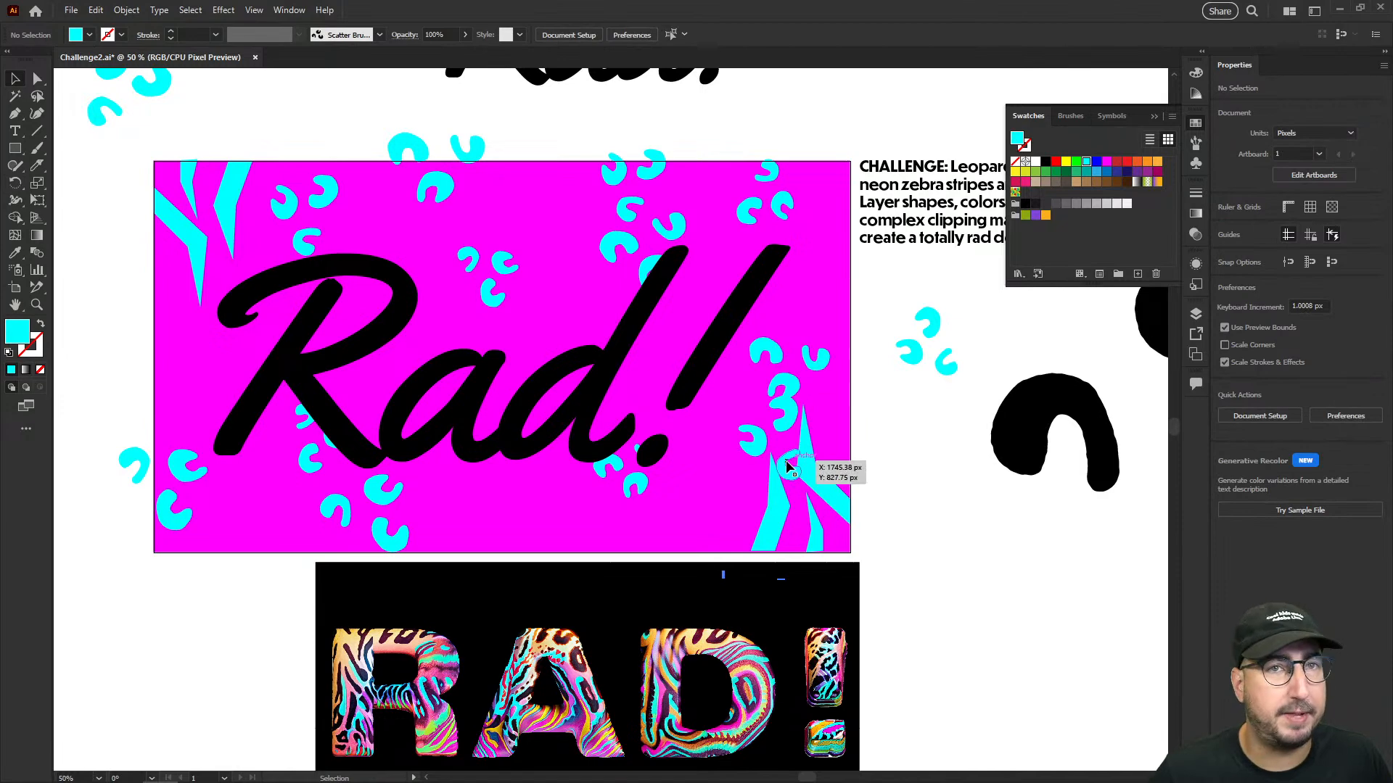
# - Move the single leopard spot overlapping the lower-right zebra stripes to beside the exclamation mark
pyautogui.press('a')
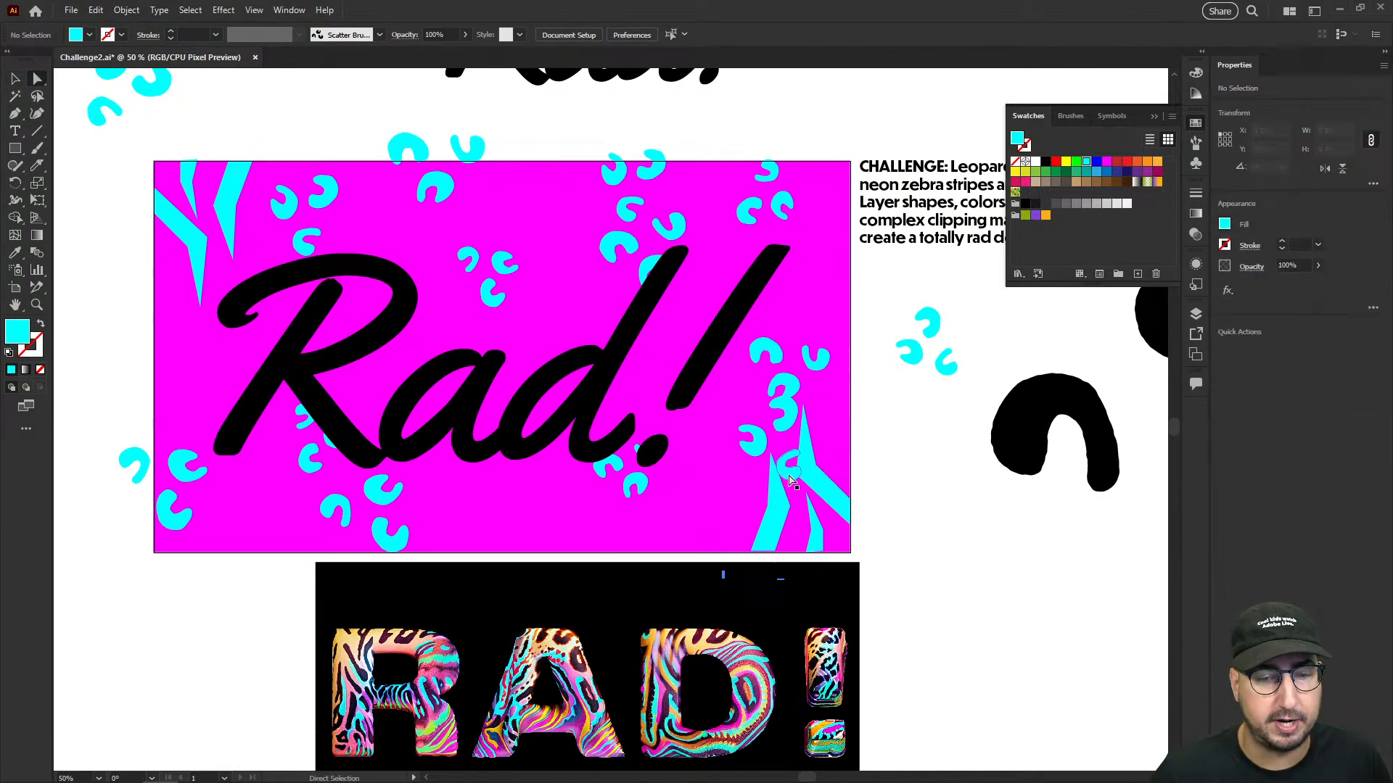
pyautogui.moveTo(792, 481); pyautogui.dragTo(734, 402)
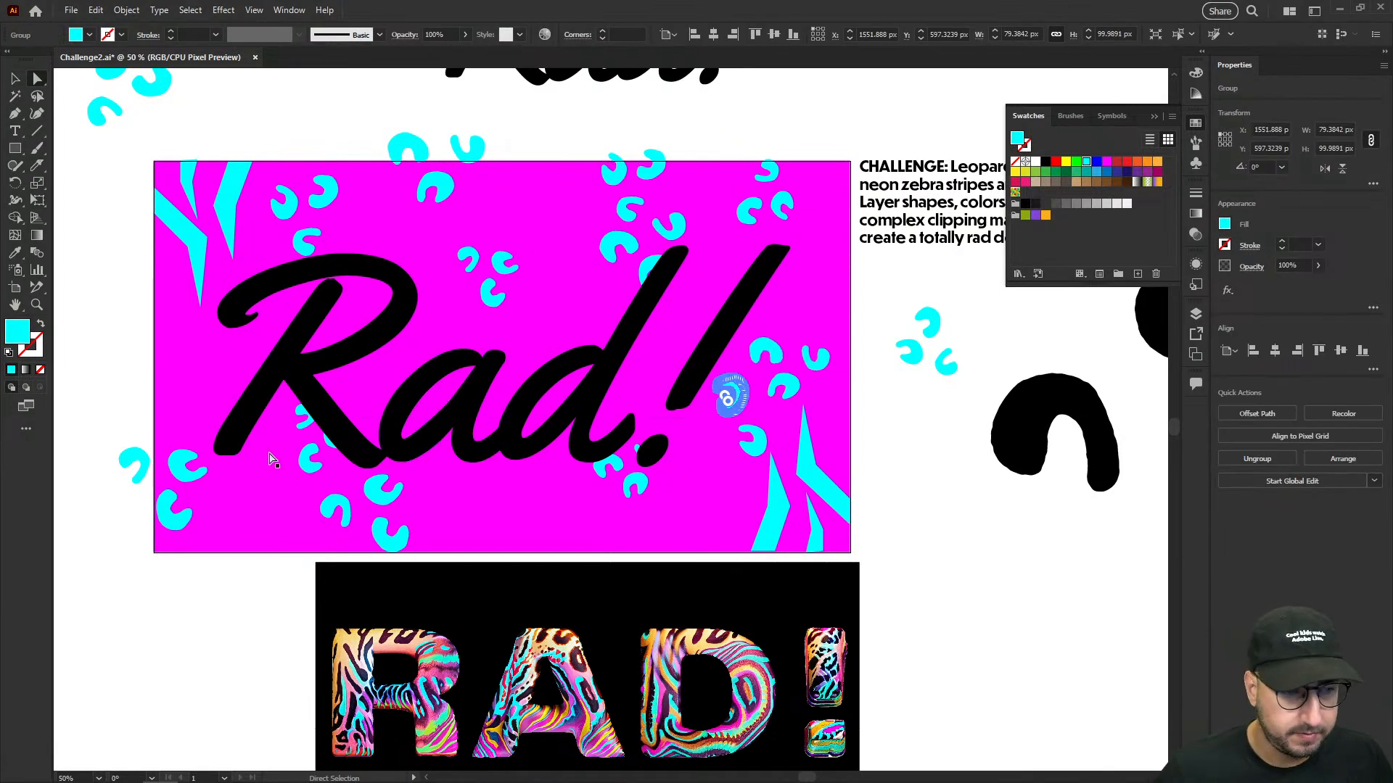
pyautogui.press('v')
pyautogui.click(873, 406)
# - Duplicate the lower-right zebra stripes, rotate the copy a quarter turn to 270°, and align it to the artboard's upper-right corner
pyautogui.moveTo(810, 467); pyautogui.dragTo(803, 293)
pyautogui.press('r')
pyautogui.moveTo(808, 178); pyautogui.dragTo(660, 286)
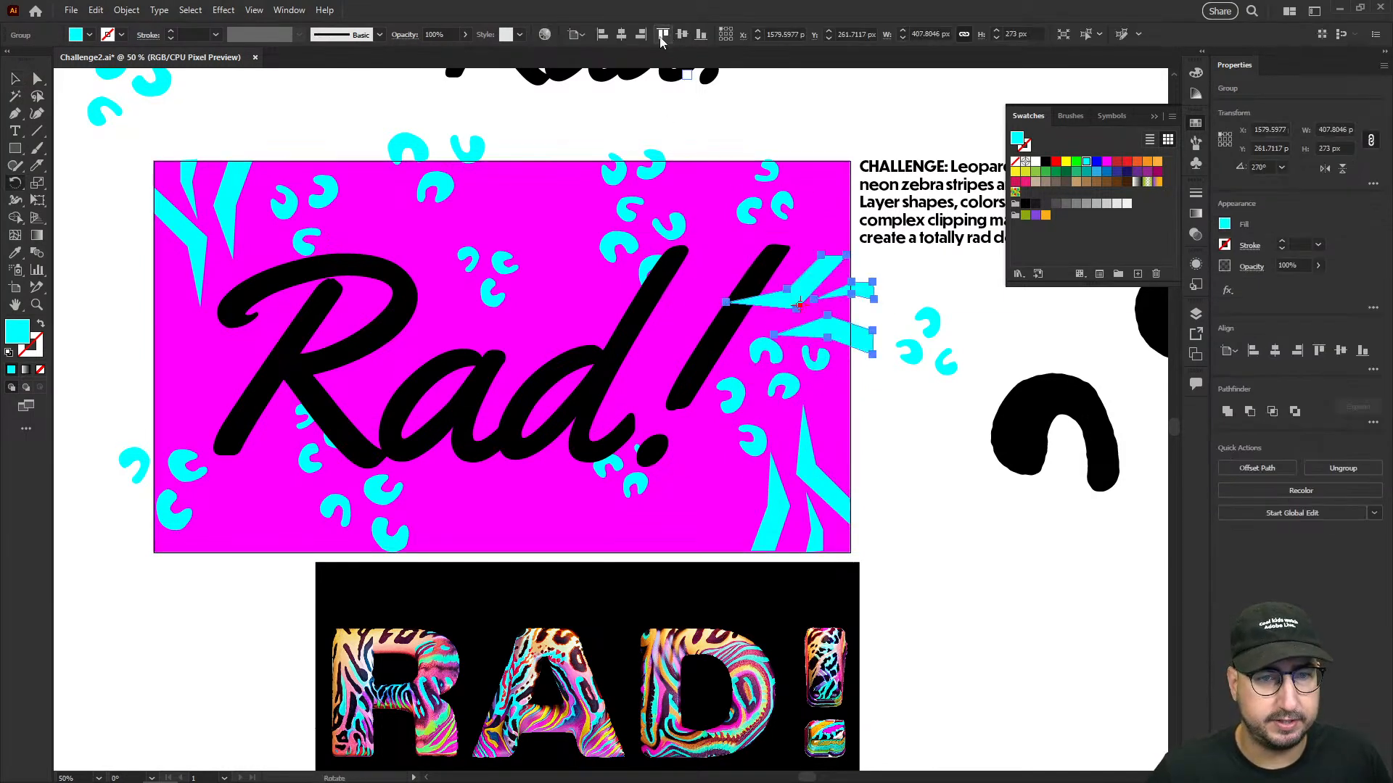
pyautogui.click(663, 35)
pyautogui.click(640, 35)
pyautogui.press('v')
pyautogui.click(819, 108)
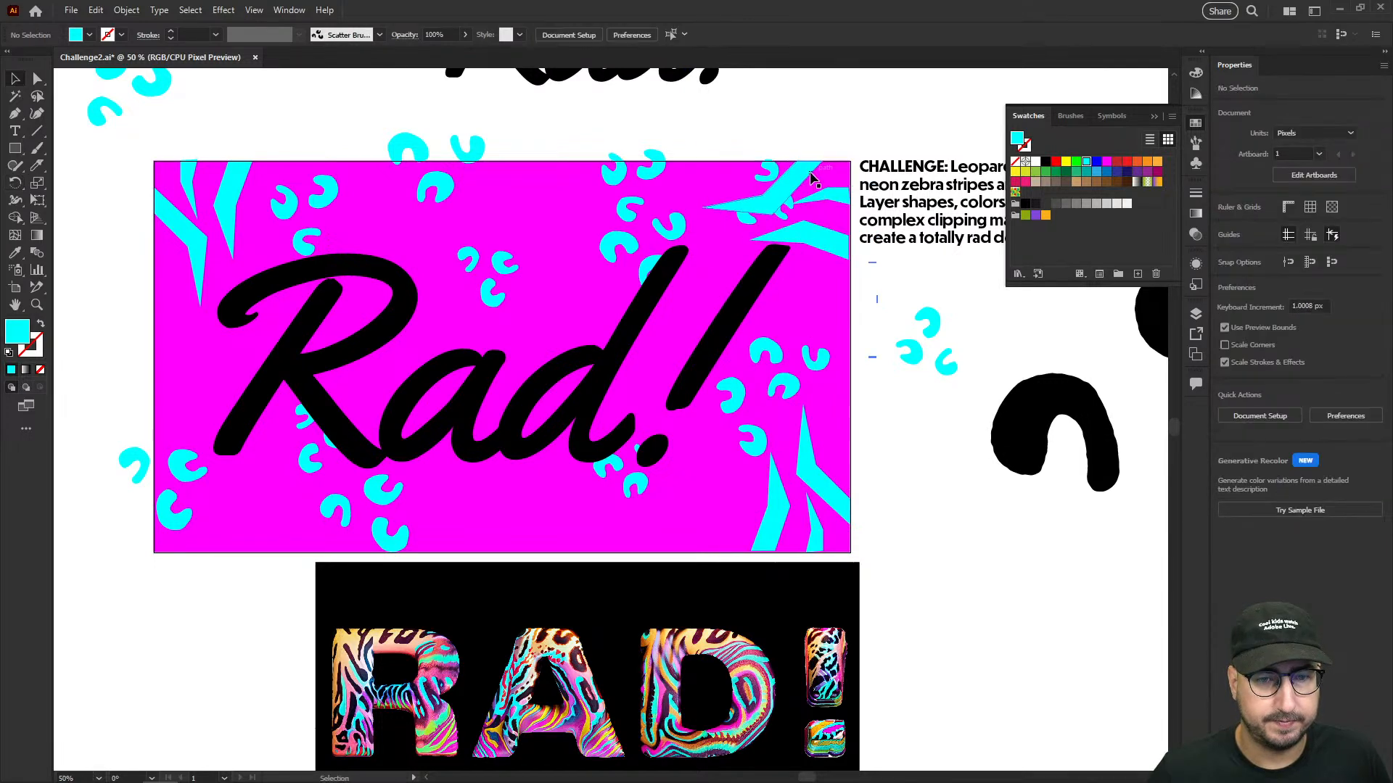
# - Delete the leopard spots overlapping the upper-right zebra stripes and duplicate those stripes toward the rectangle's lower left
pyautogui.doubleClick(772, 167)
pyautogui.moveTo(752, 148); pyautogui.dragTo(397, 433)
pyautogui.press('Delete')
# - Rotate the new zebra-stripe copy 180° to a 90° angle and align it to the artboard's lower-left corner
pyautogui.doubleClick(773, 136)
pyautogui.press('r')
pyautogui.moveTo(363, 323); pyautogui.dragTo(424, 515)
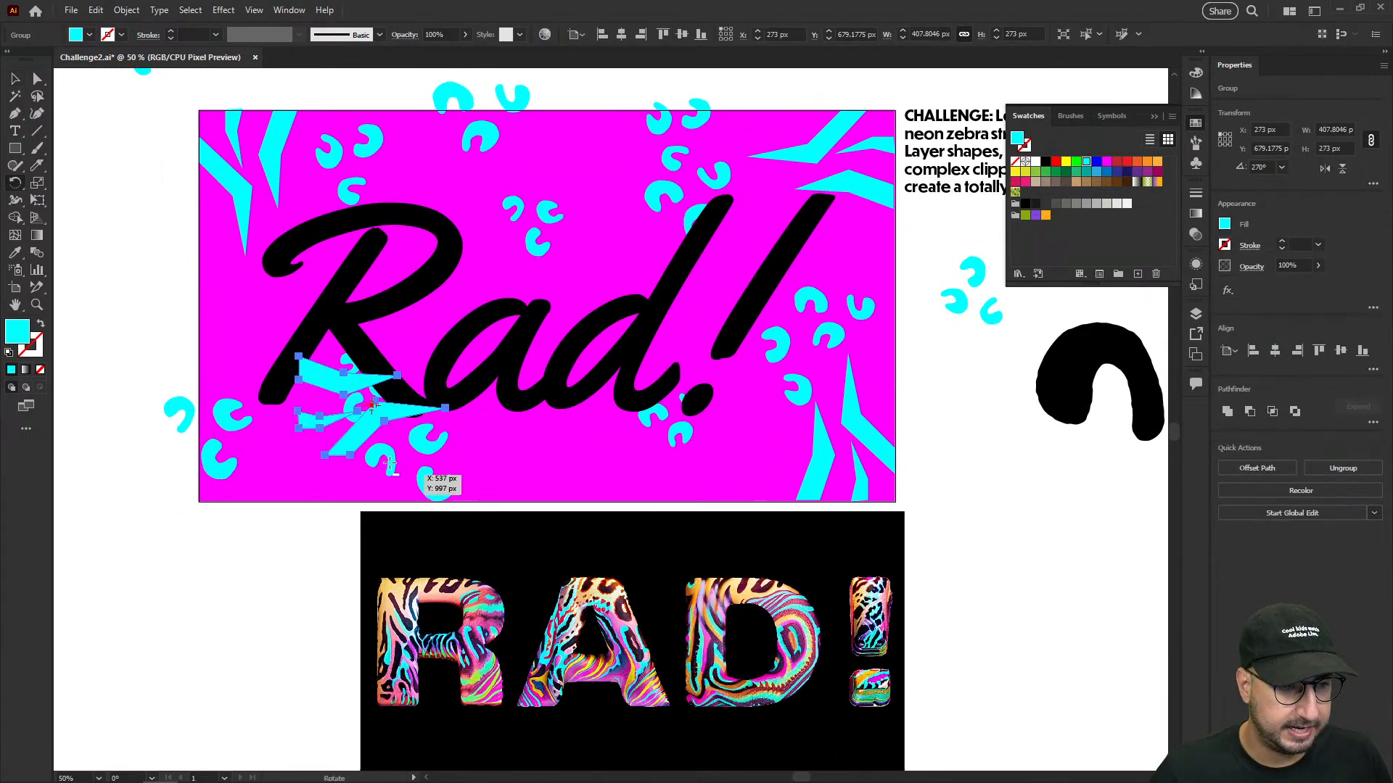
pyautogui.click(641, 35)
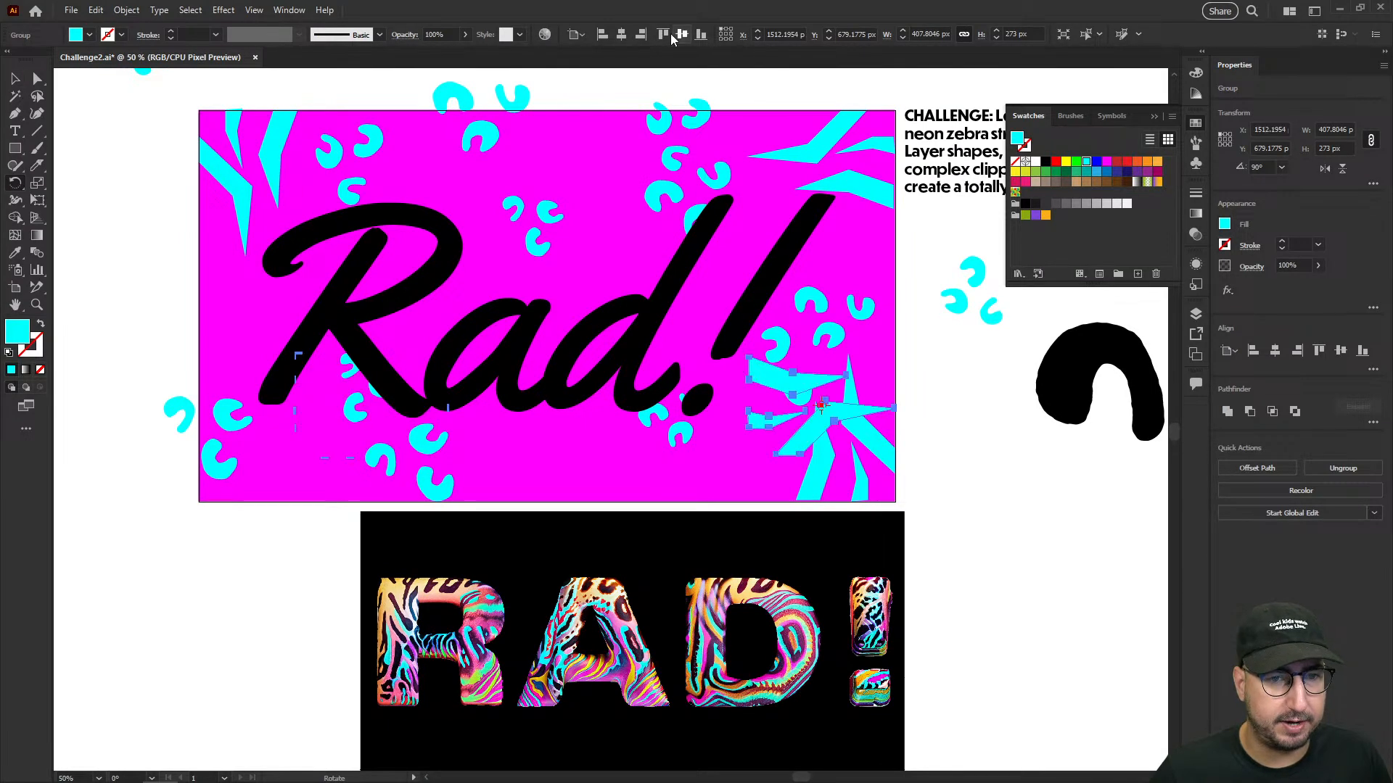
pyautogui.click(603, 35)
pyautogui.click(701, 35)
pyautogui.press('v')
pyautogui.click(171, 332)
# - Reposition the cyan leopard-spot clusters around the Rad! lettering, spacing them out in the gaps between the corner zebra stripes
pyautogui.doubleClick(185, 416)
pyautogui.moveTo(185, 416); pyautogui.dragTo(207, 295)
pyautogui.moveTo(428, 444); pyautogui.dragTo(514, 440)
pyautogui.moveTo(383, 384); pyautogui.dragTo(396, 415)
pyautogui.moveTo(690, 435); pyautogui.dragTo(730, 475)
pyautogui.moveTo(849, 319); pyautogui.dragTo(864, 285)
pyautogui.moveTo(660, 194); pyautogui.dragTo(563, 172)
pyautogui.moveTo(669, 156); pyautogui.dragTo(691, 188)
pyautogui.moveTo(524, 436); pyautogui.dragTo(582, 440)
pyautogui.moveTo(531, 235); pyautogui.dragTo(499, 437)
pyautogui.moveTo(651, 439); pyautogui.dragTo(607, 451)
pyautogui.moveTo(538, 238); pyautogui.dragTo(517, 264)
pyautogui.moveTo(593, 197); pyautogui.dragTo(596, 203)
pyautogui.moveTo(488, 139); pyautogui.dragTo(490, 166)
pyautogui.moveTo(618, 208); pyautogui.dragTo(619, 215)
pyautogui.doubleClick(978, 511)
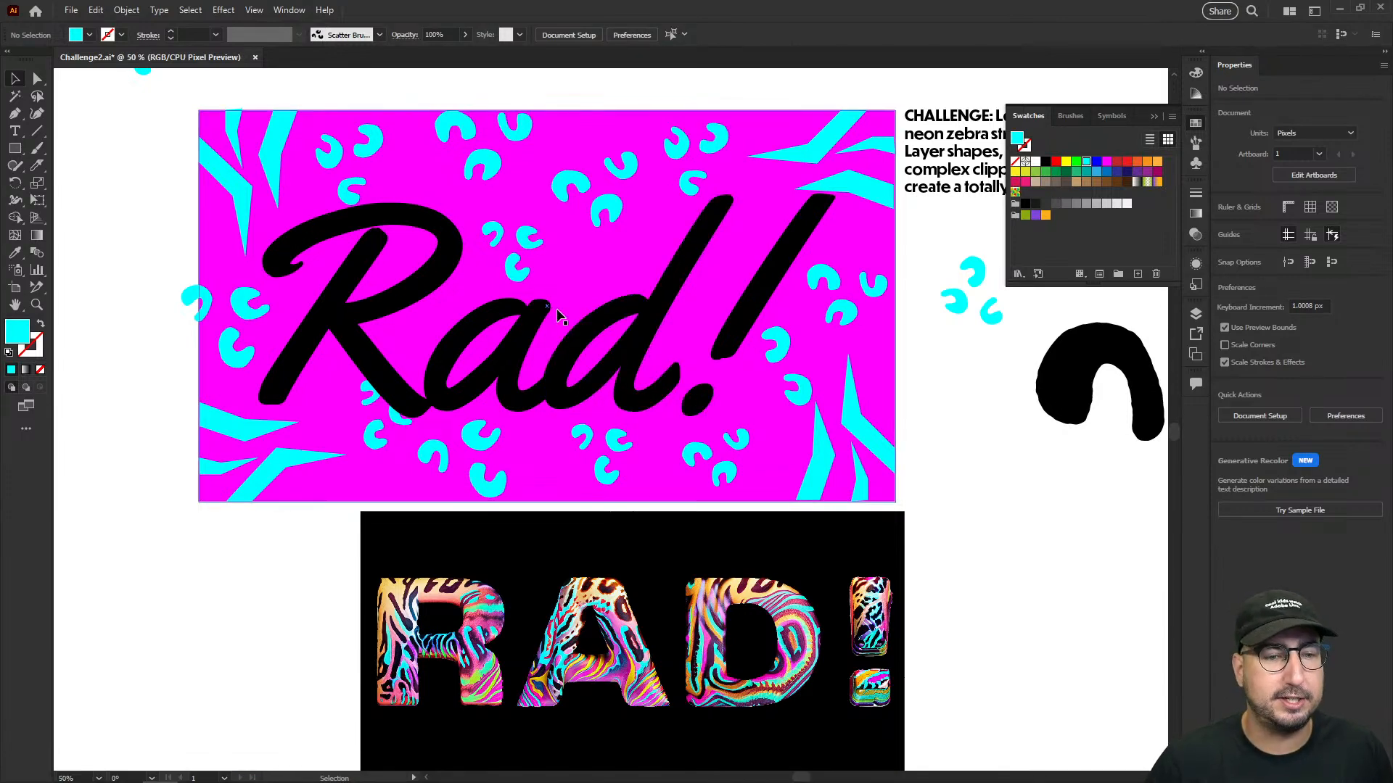
pyautogui.click(588, 335)
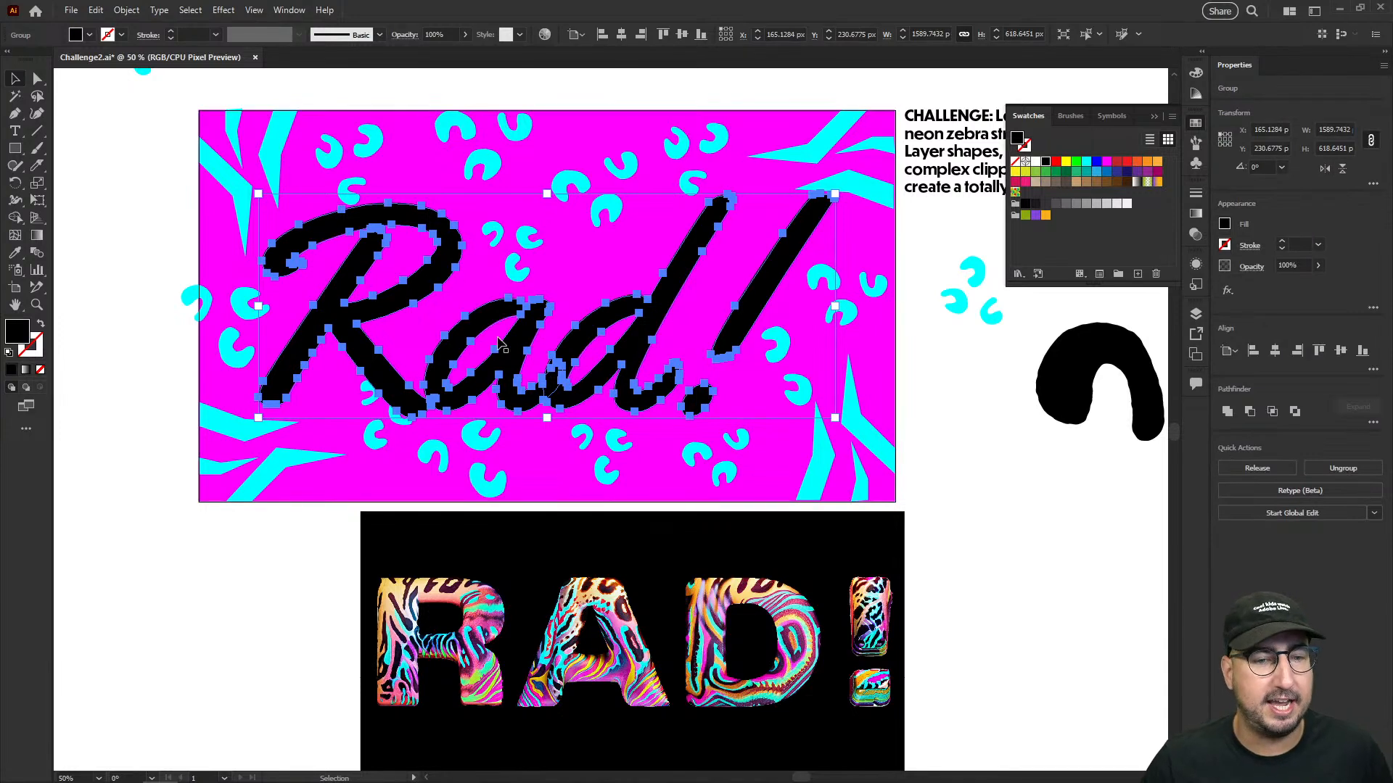
pyautogui.press('z')
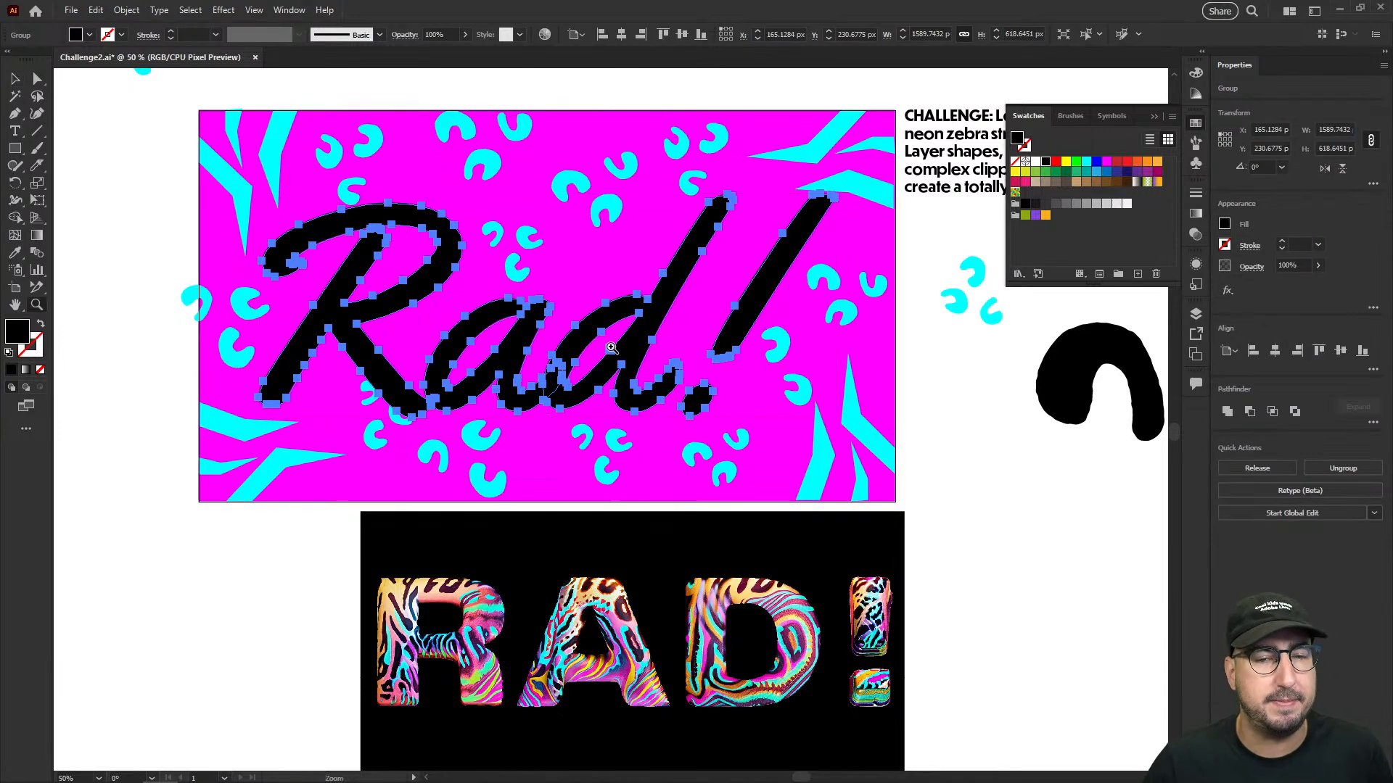
pyautogui.click(611, 355)
pyautogui.keyDown('alt'); pyautogui.click(615, 363); pyautogui.keyUp('alt')
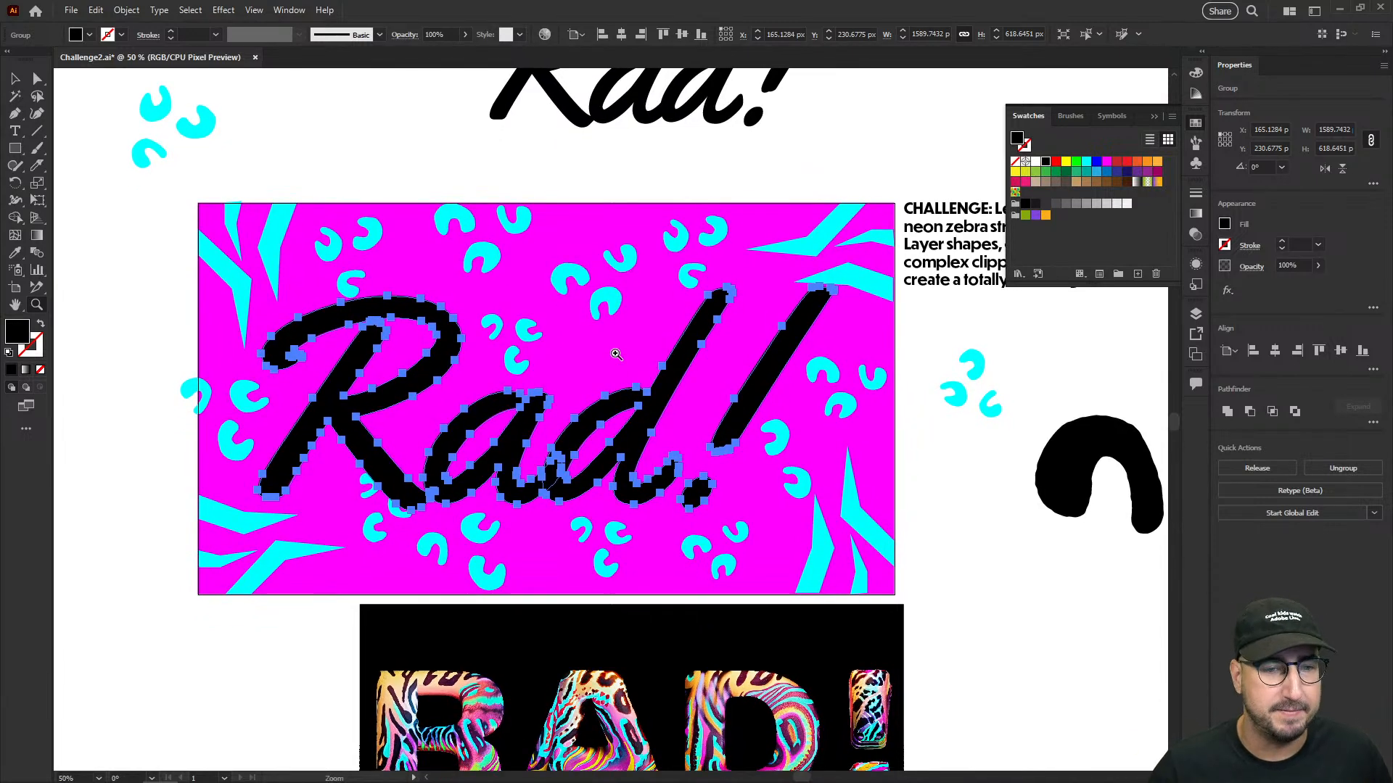
pyautogui.press('v')
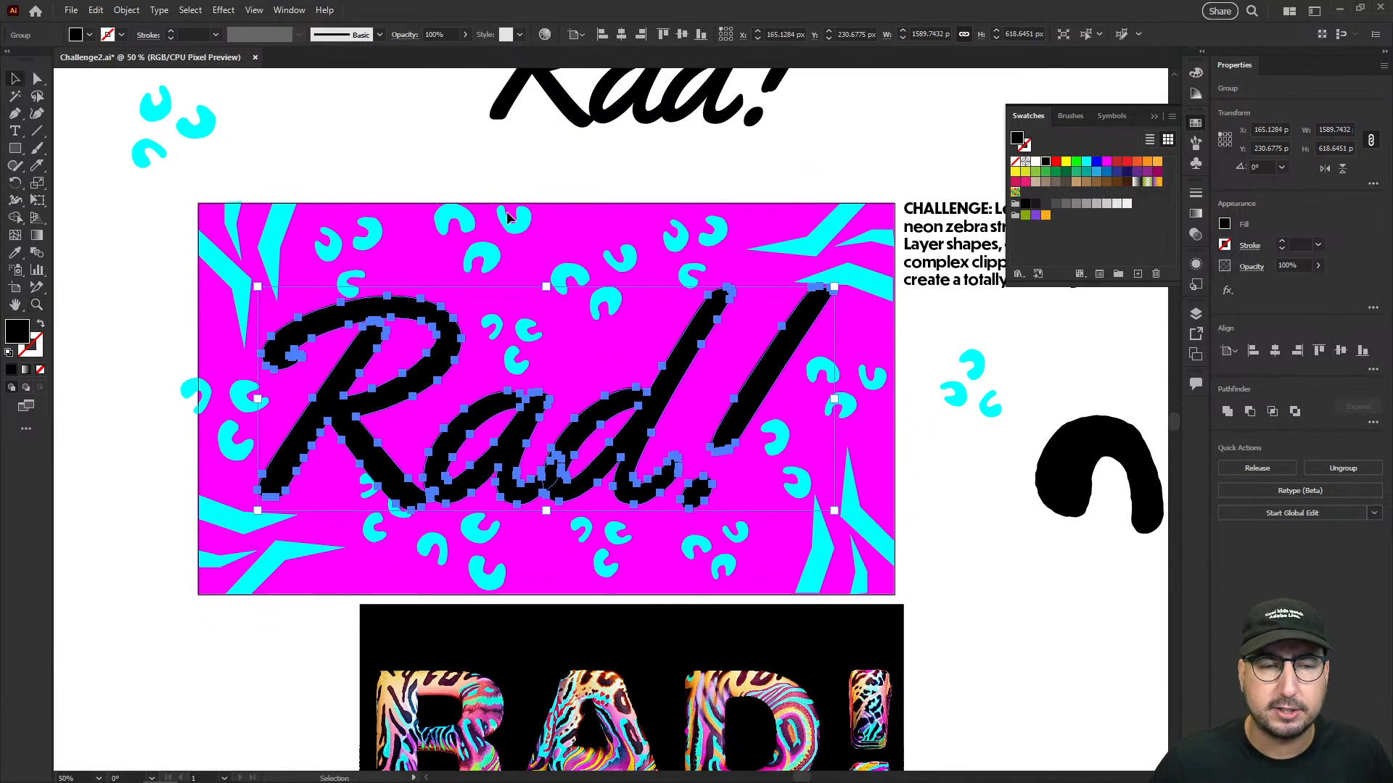
# - Select the leopard spots with the magenta rectangle and generate Generative Recolor variations from the prompt "80s inspired darker neon"
pyautogui.click(489, 216)
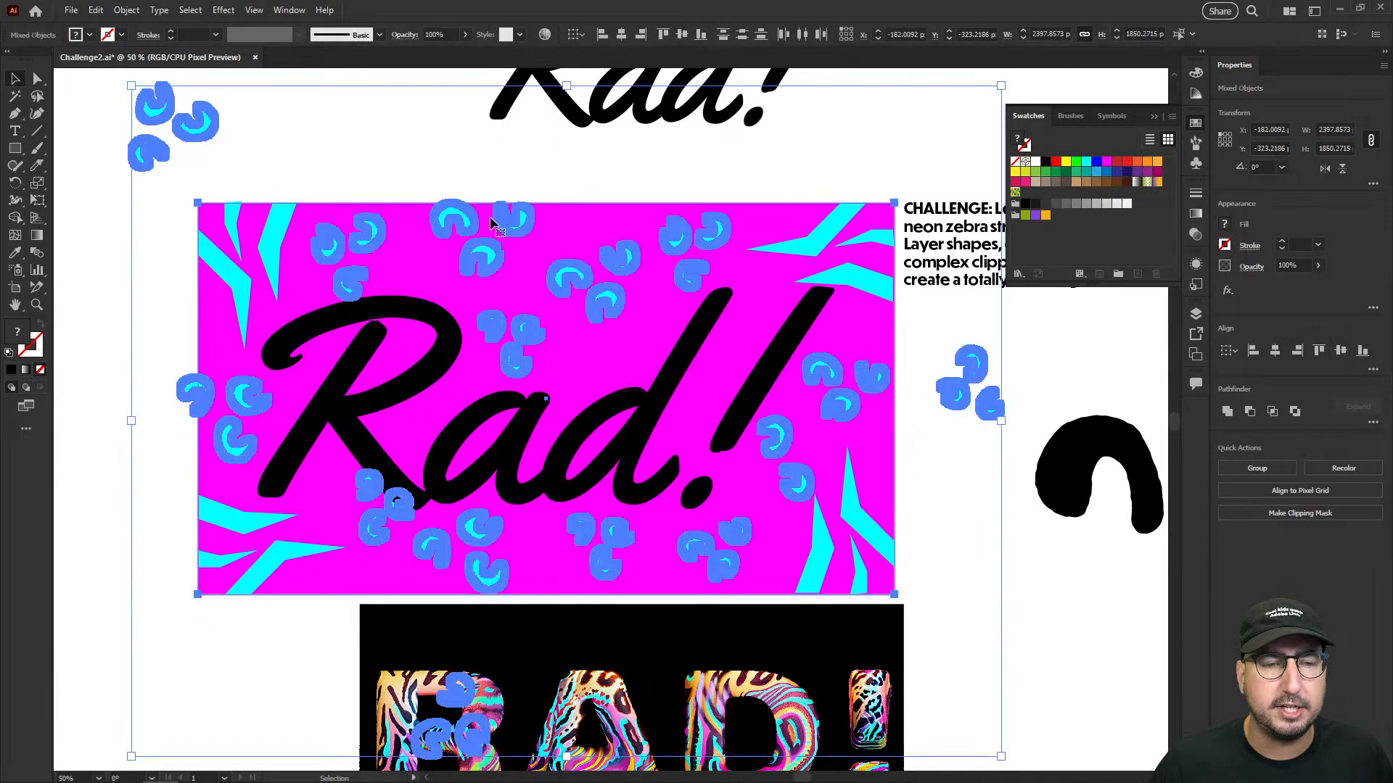
pyautogui.click(95, 10)
pyautogui.moveTo(217, 283)
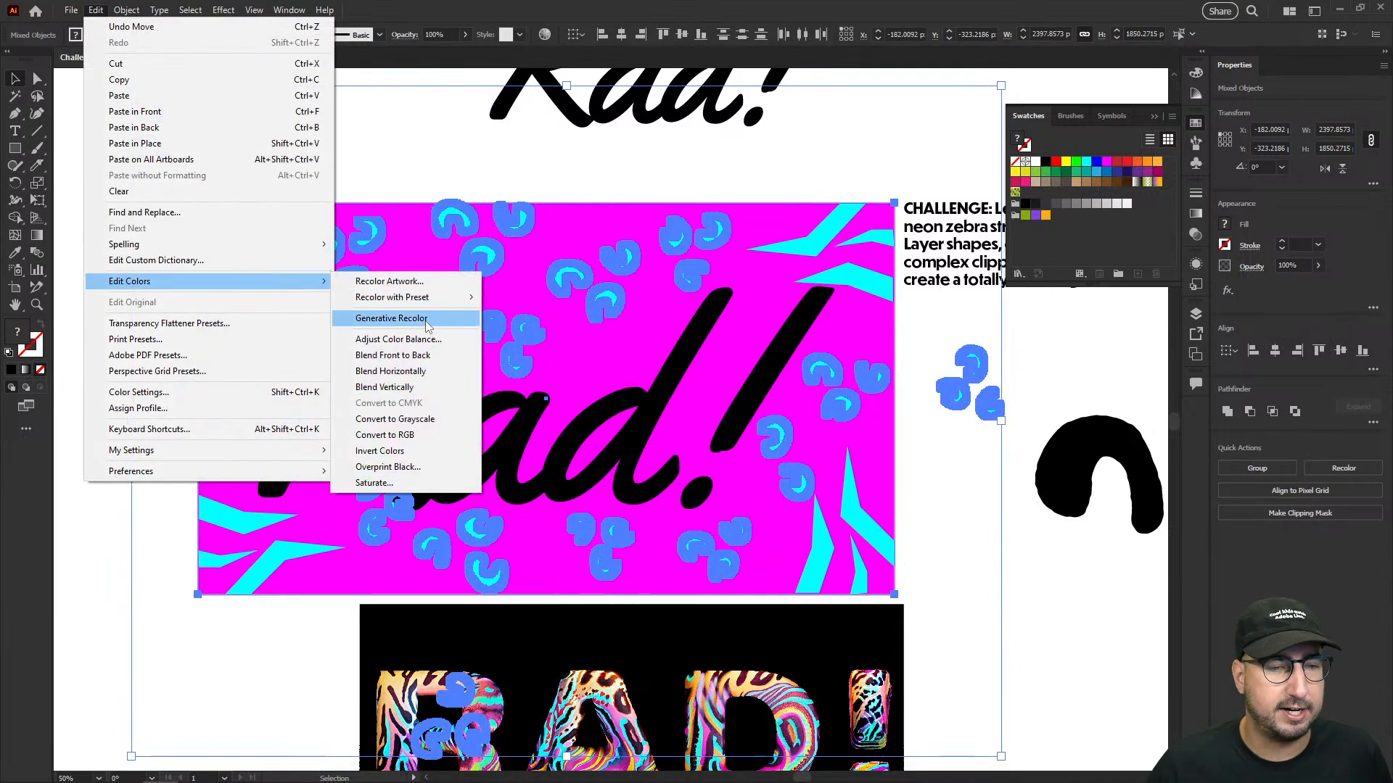
pyautogui.click(392, 317)
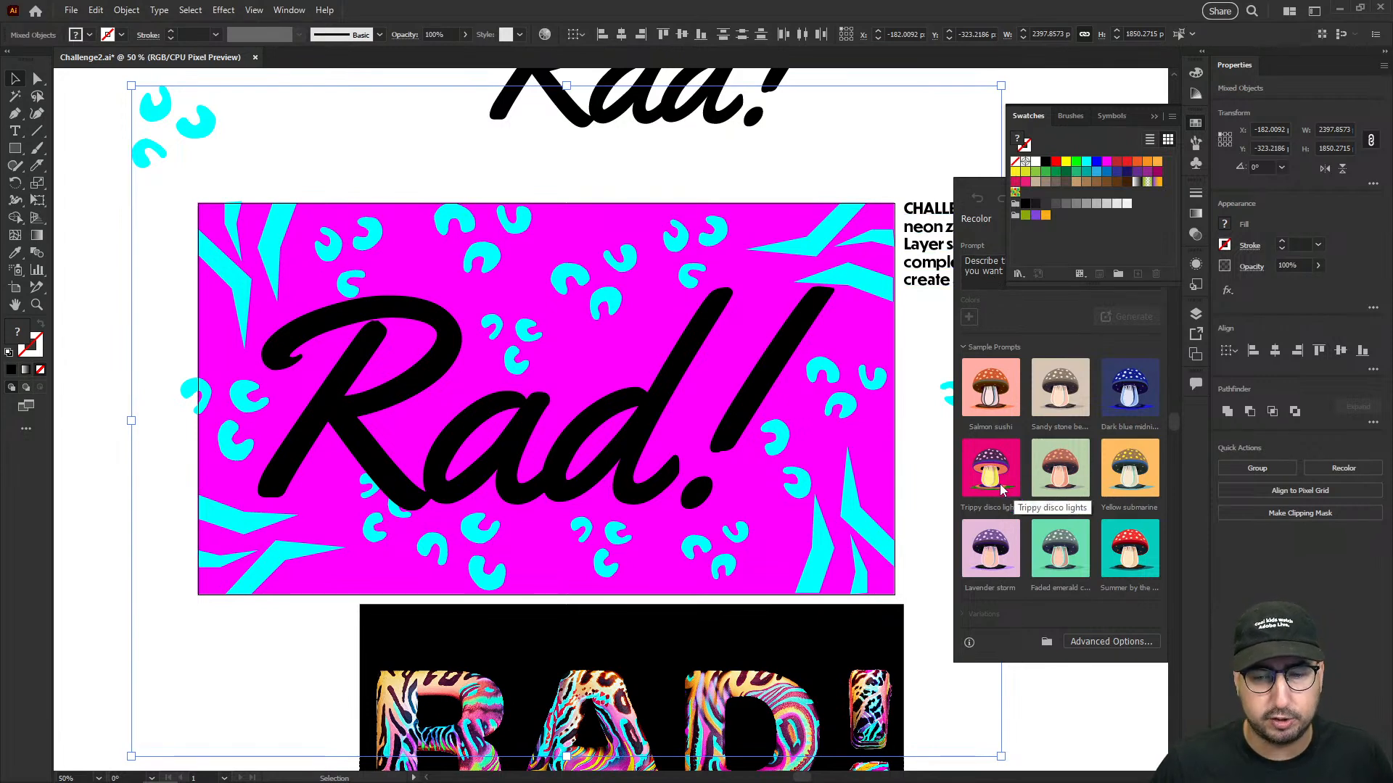
pyautogui.click(979, 265)
pyautogui.click(1153, 117)
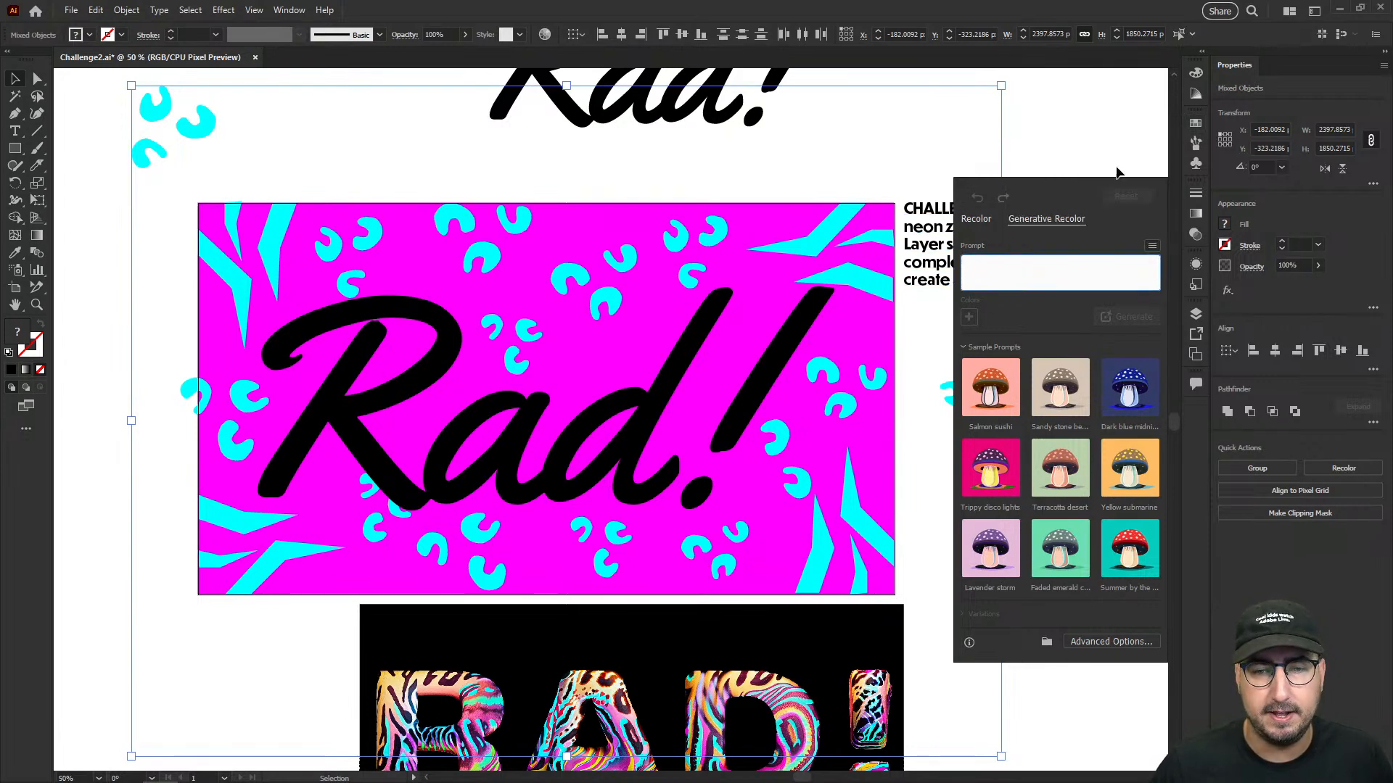
pyautogui.write('80s inspired darker neon')
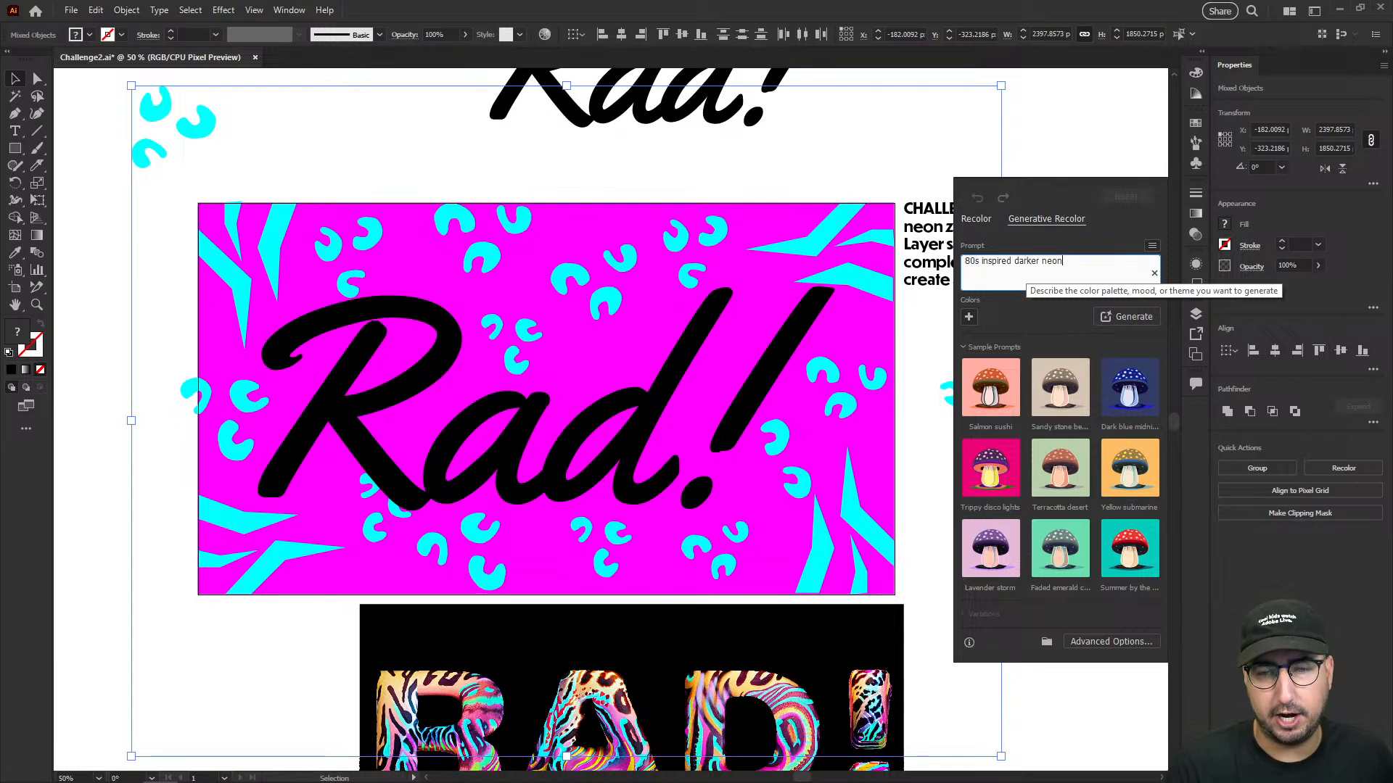
pyautogui.press('Return')
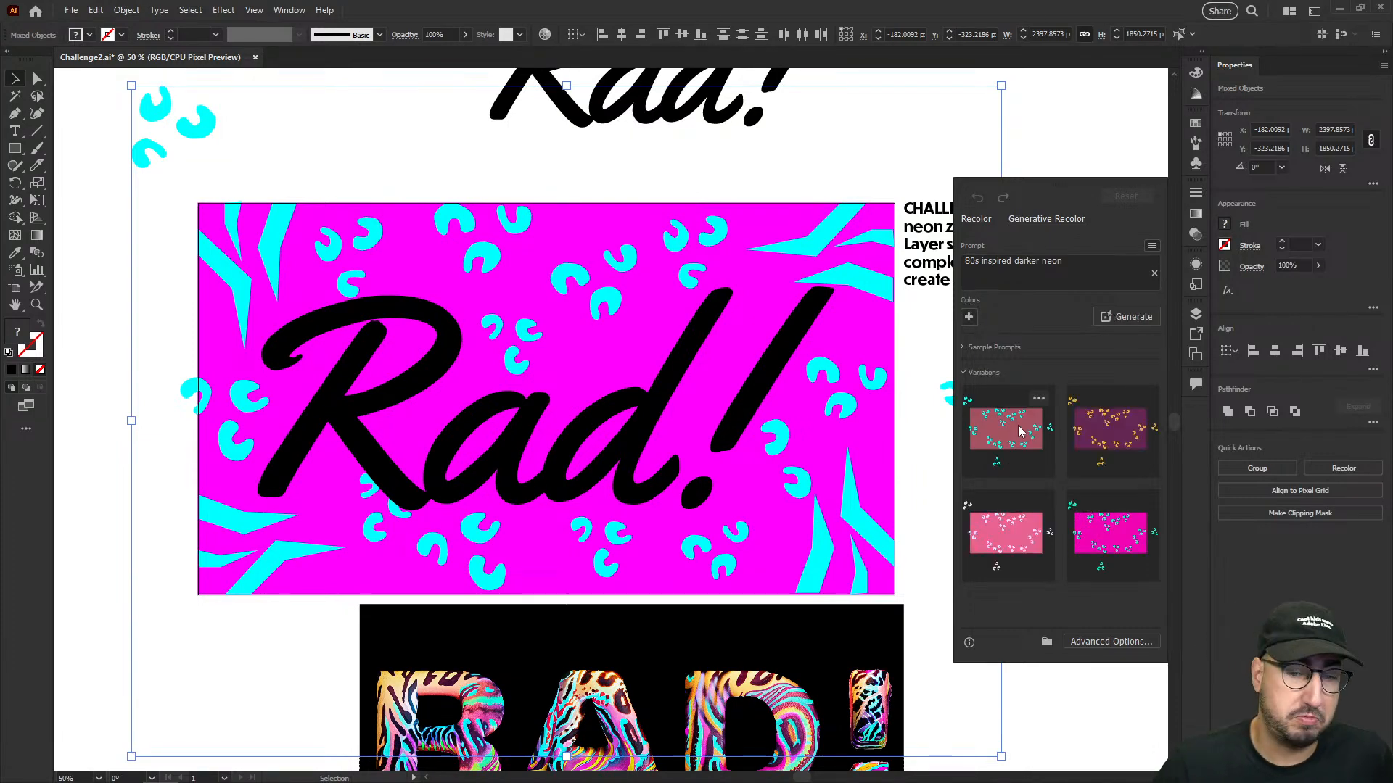
# - Preview the four generated color variations and apply the one with a dark purple background and golden-yellow spots
pyautogui.click(1019, 435)
pyautogui.click(1082, 439)
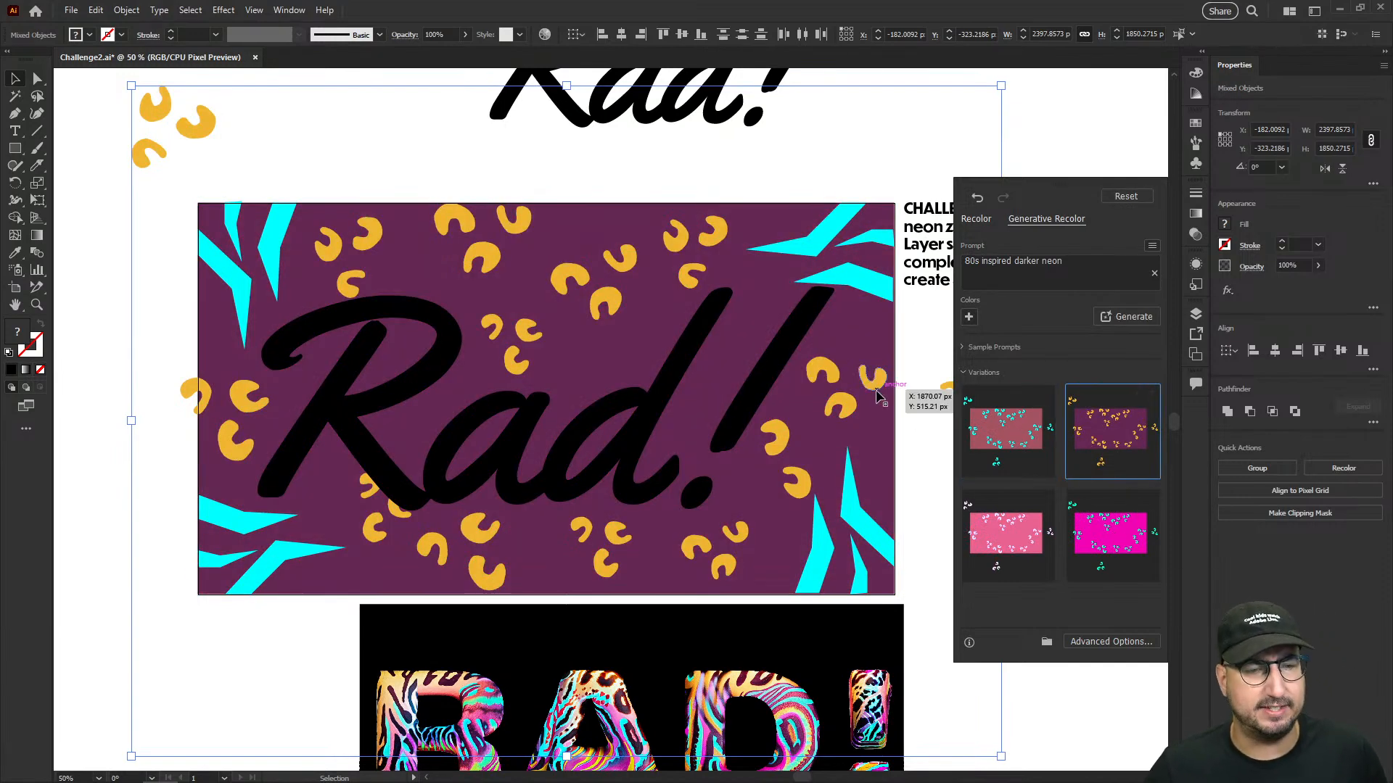
pyautogui.click(1014, 549)
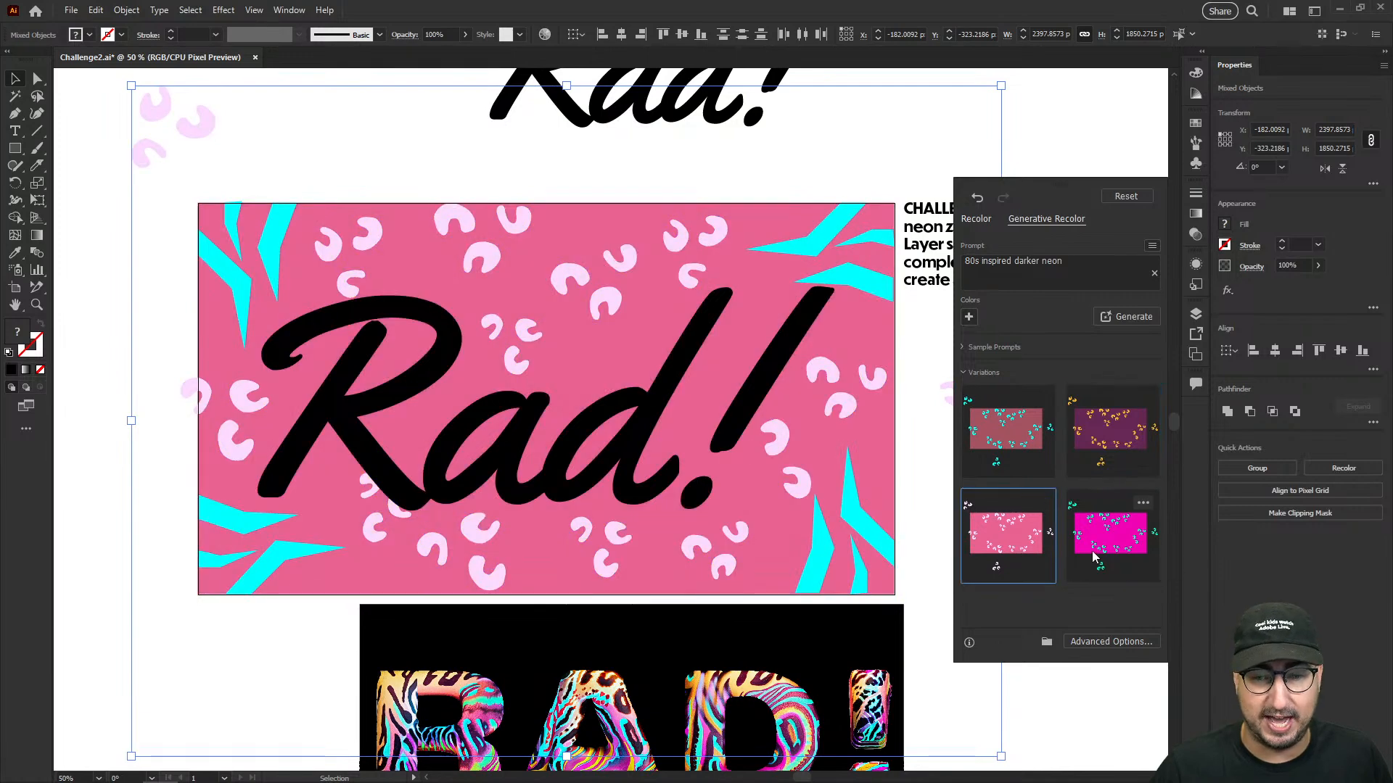
pyautogui.click(1108, 533)
pyautogui.click(1108, 455)
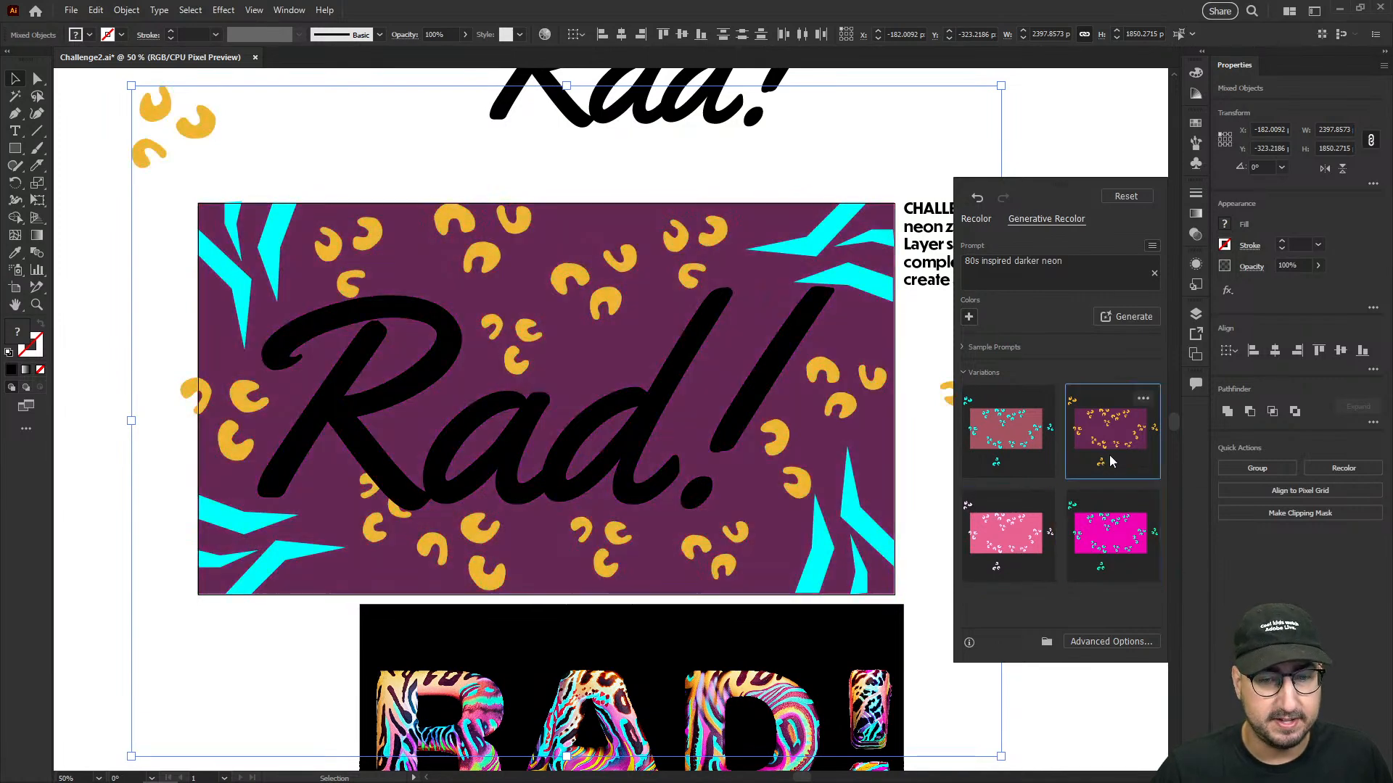
pyautogui.click(166, 277)
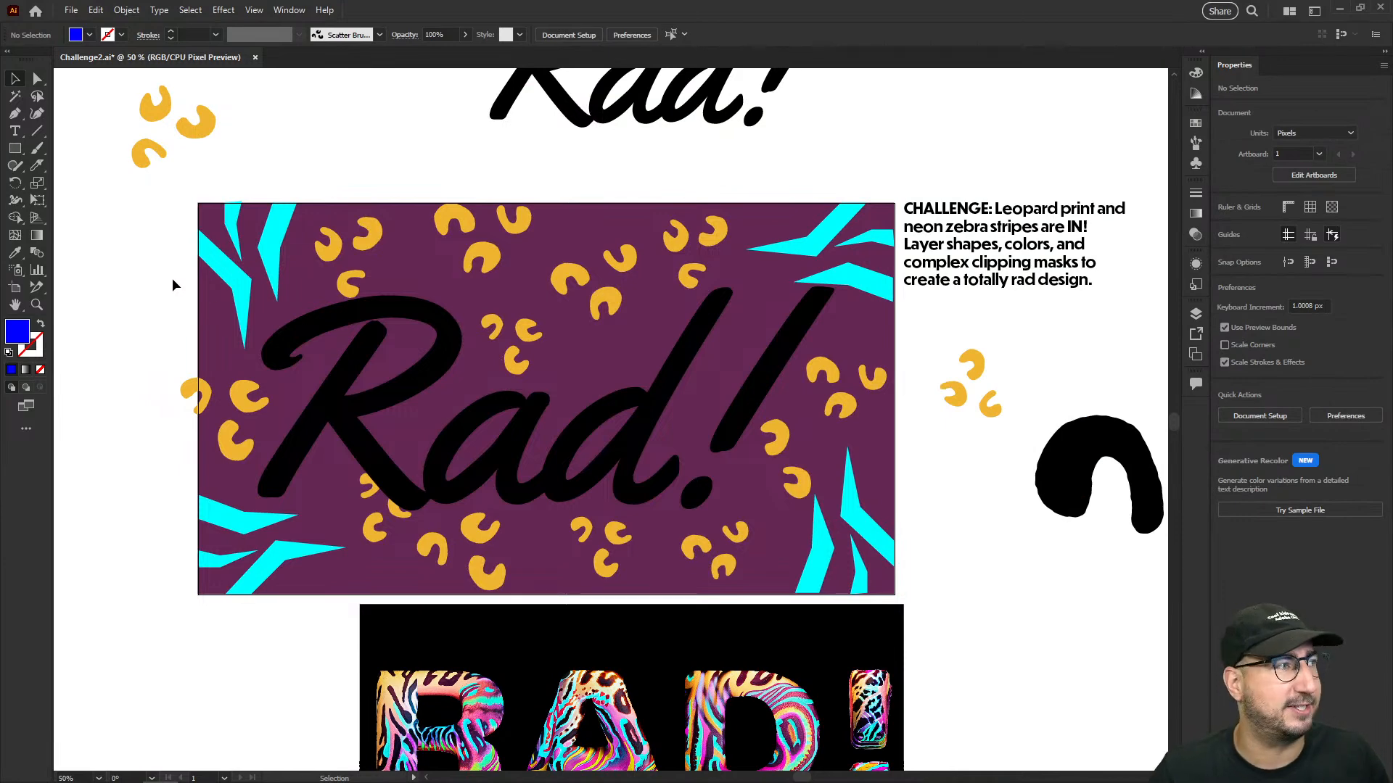
# - Change the fill of the Rad! lettering on the purple rectangle to white
pyautogui.click(396, 311)
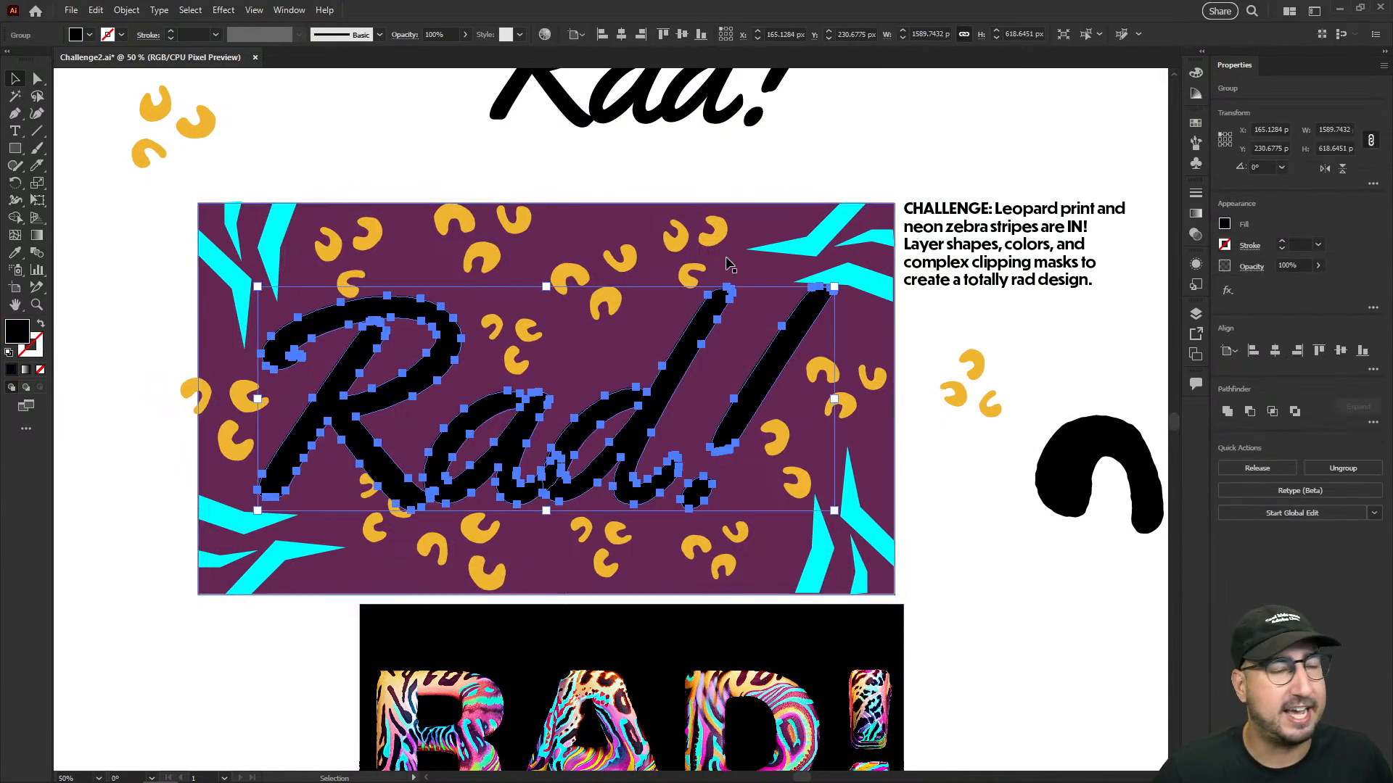
pyautogui.click(1196, 123)
pyautogui.click(1037, 162)
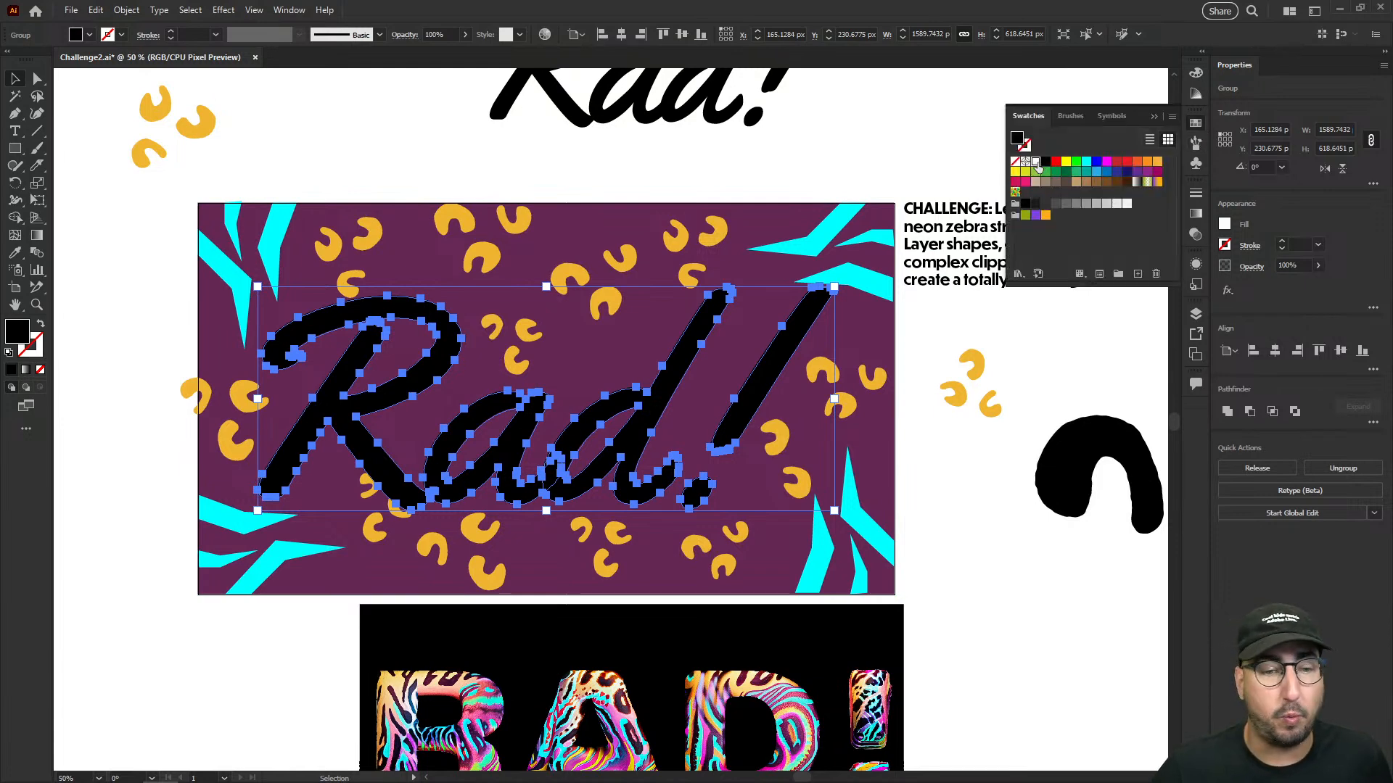
pyautogui.click(856, 140)
# - Apply a 3D Extrude & Bevel effect to the white Rad! lettering with a depth of 1.8056 in
pyautogui.click(690, 369)
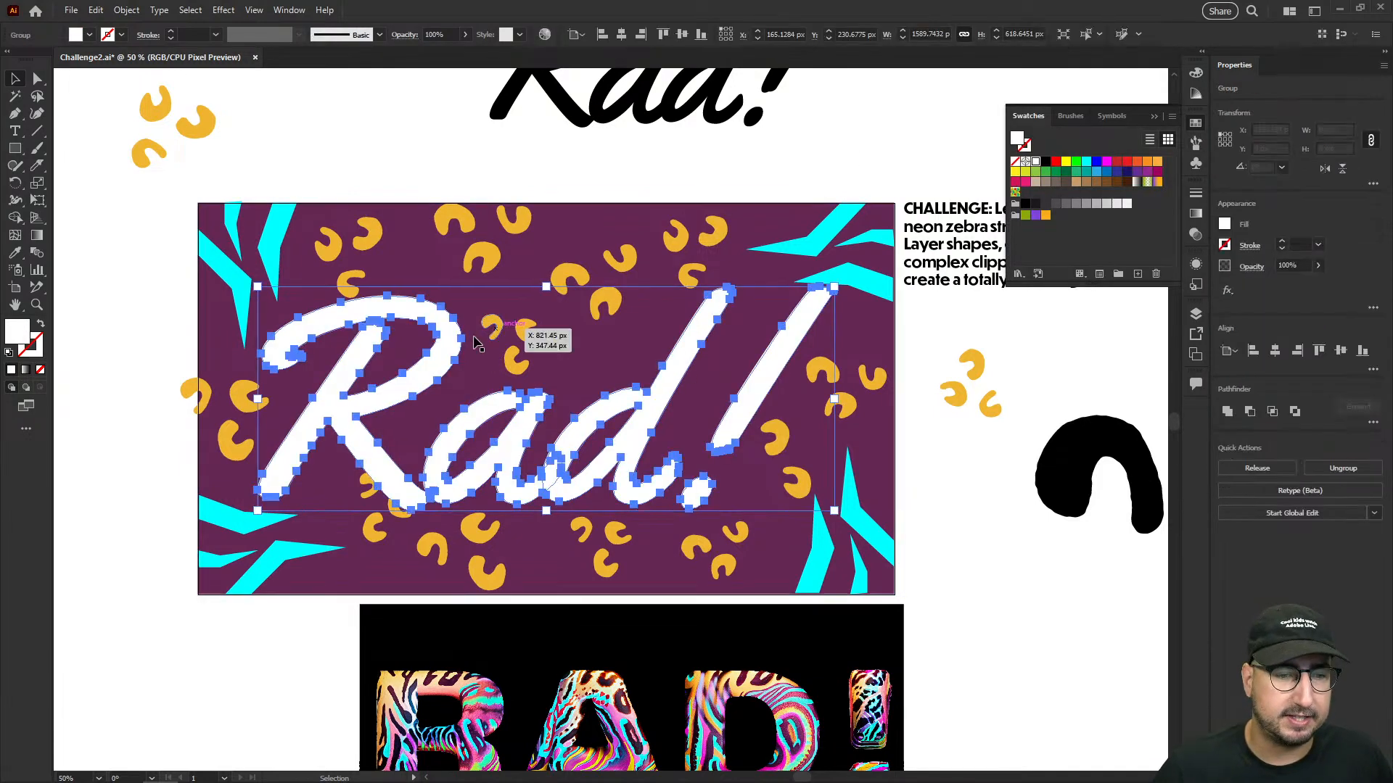
pyautogui.click(225, 10)
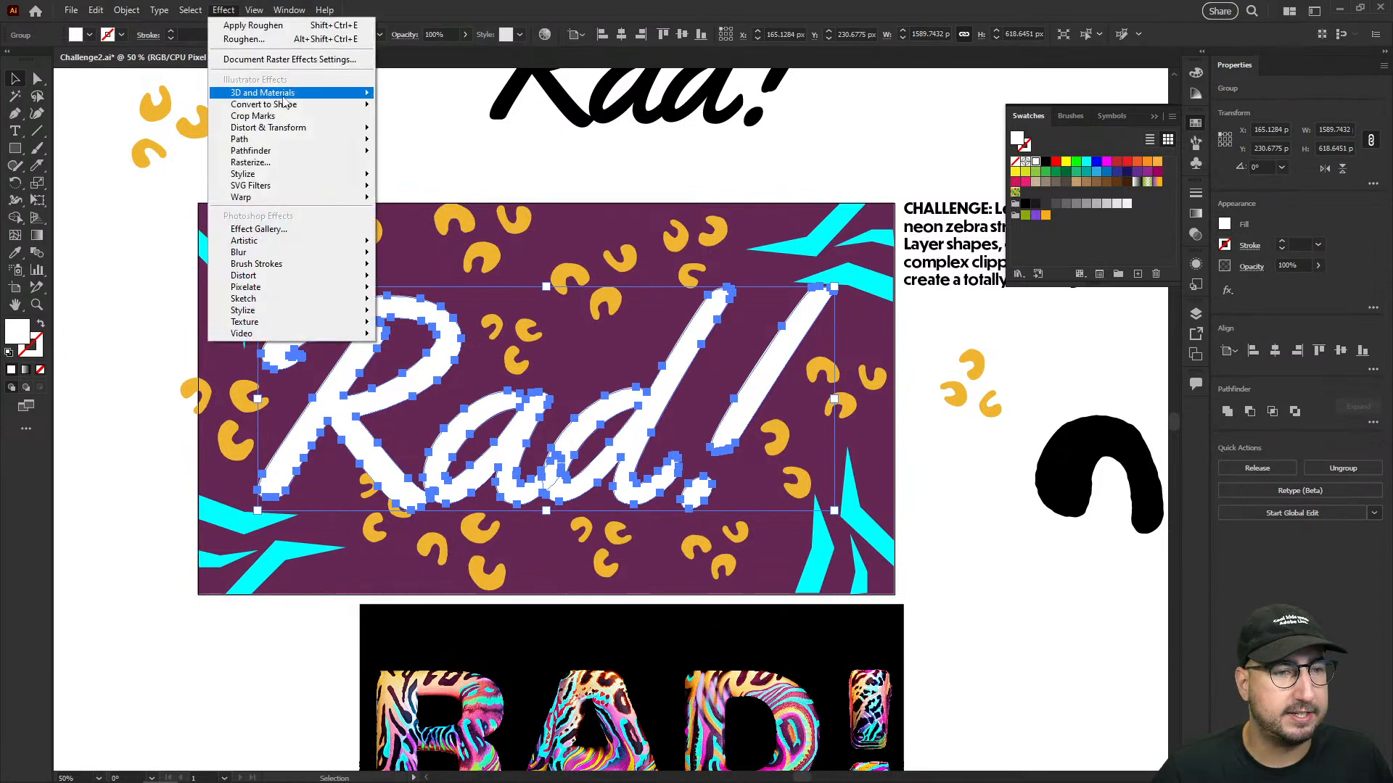
pyautogui.moveTo(286, 95)
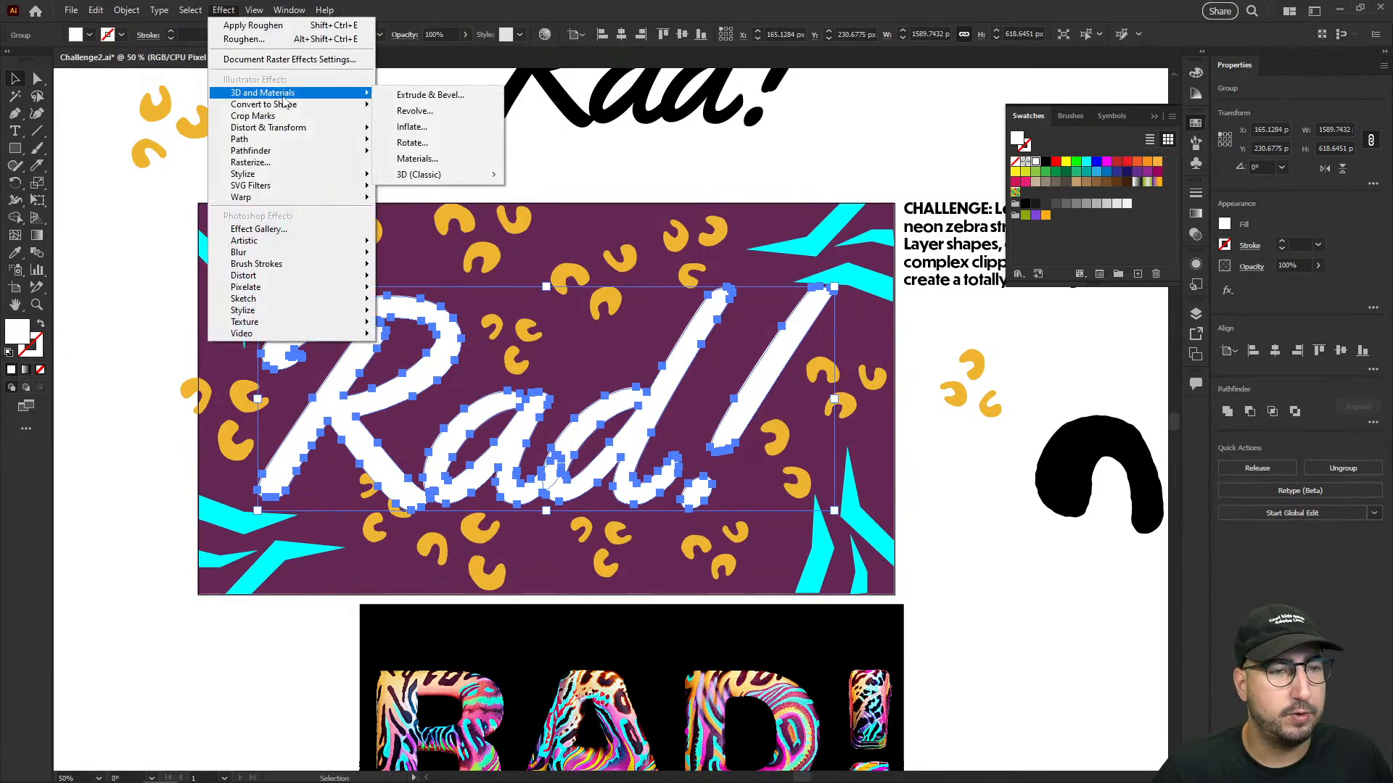
pyautogui.click(429, 95)
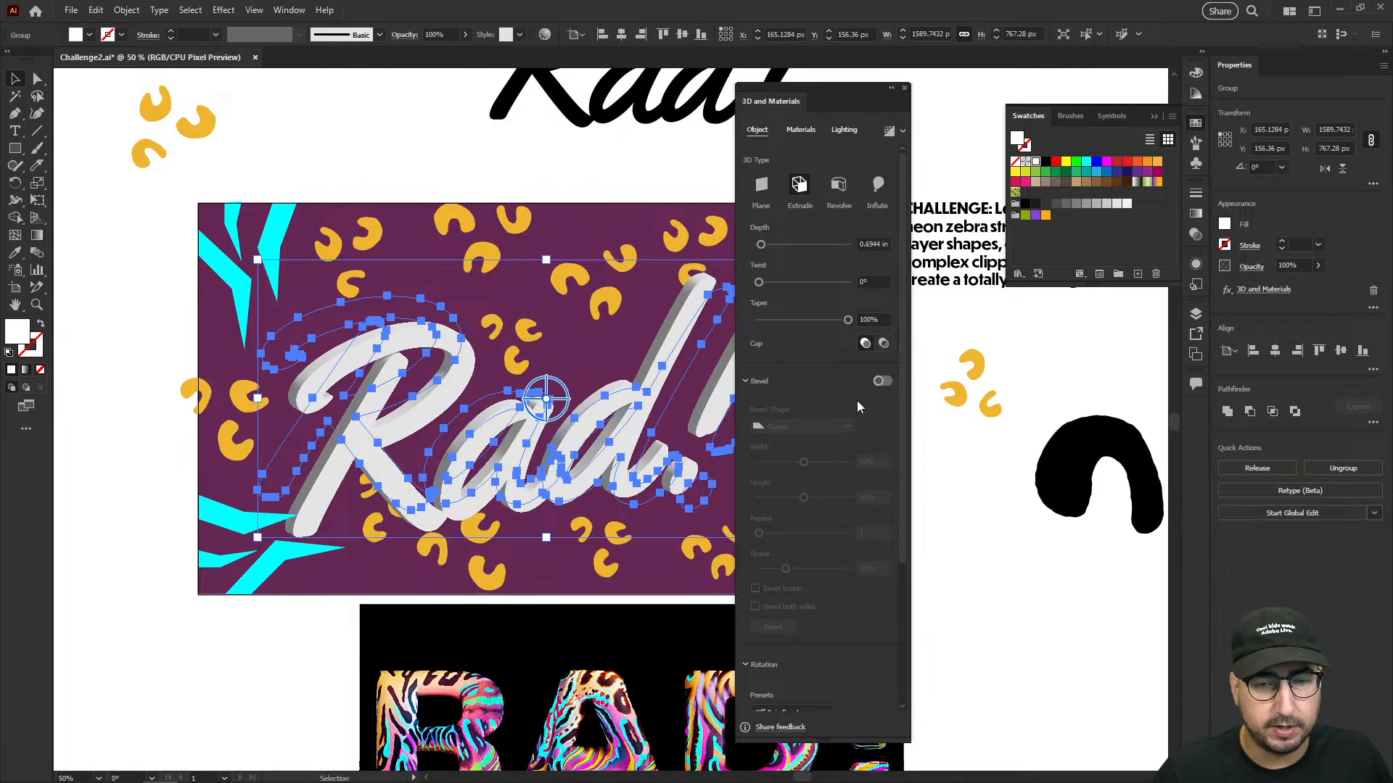
pyautogui.click(769, 244)
pyautogui.moveTo(770, 248); pyautogui.dragTo(766, 249)
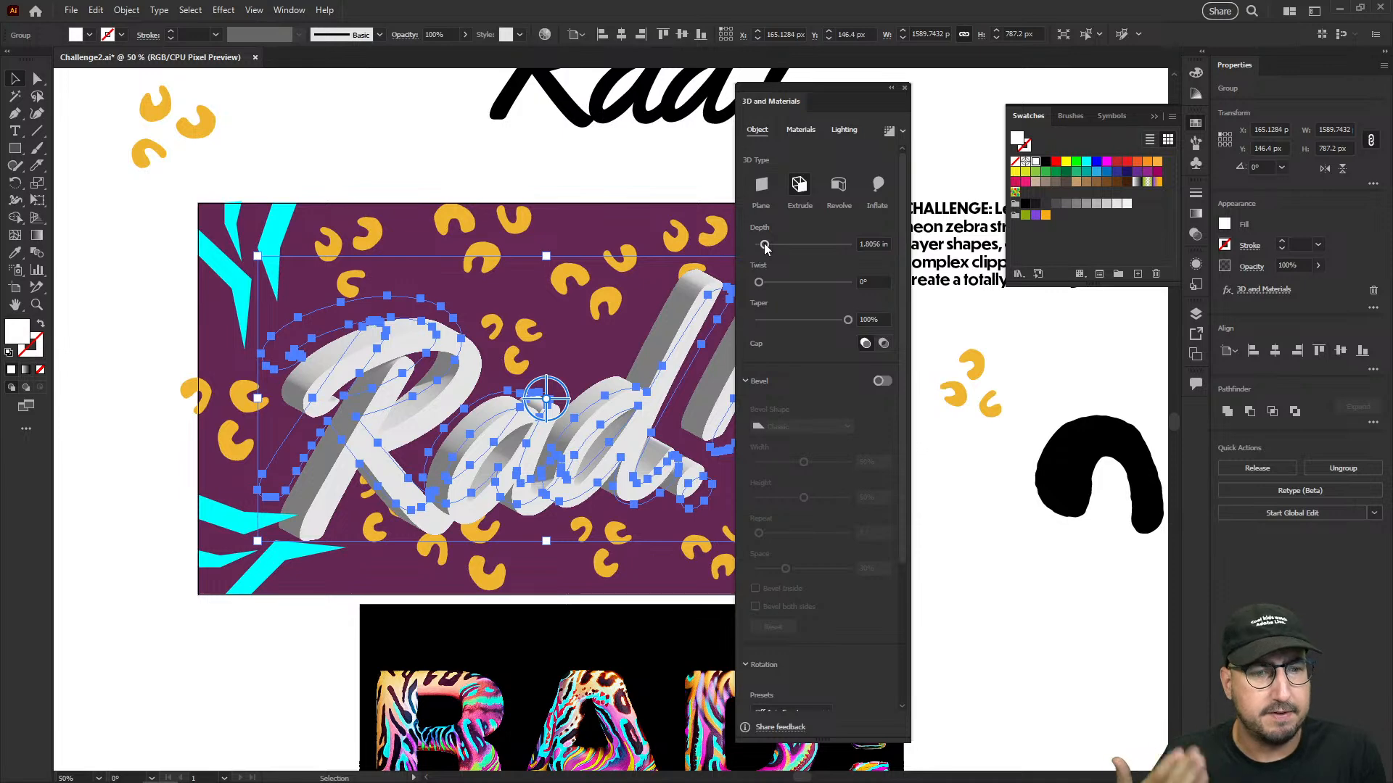
# - Try twist values of 38°, 10° and 5° on the extruded Rad! lettering, and return the twist to 0°
pyautogui.click(769, 284)
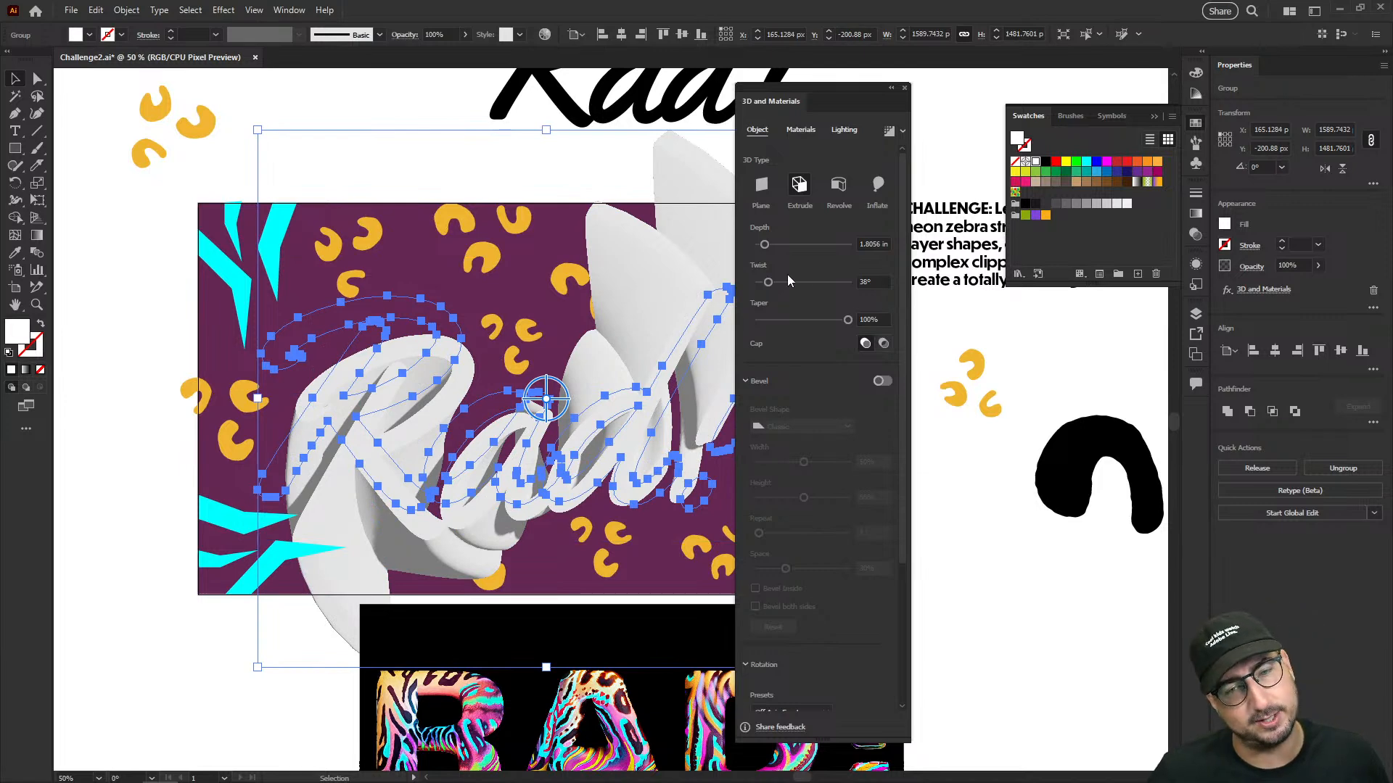
pyautogui.click(874, 281)
pyautogui.write('10')
pyautogui.press('Tab')
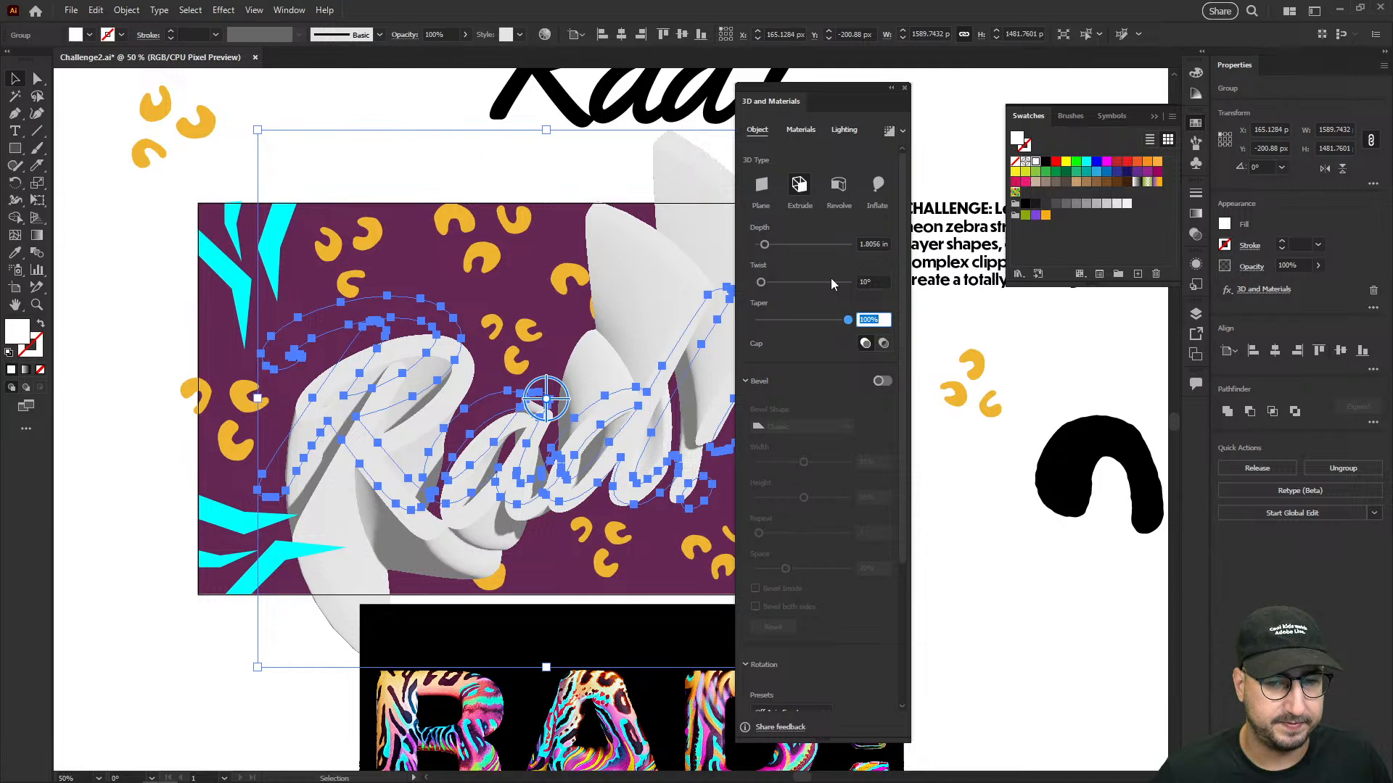
pyautogui.click(880, 282)
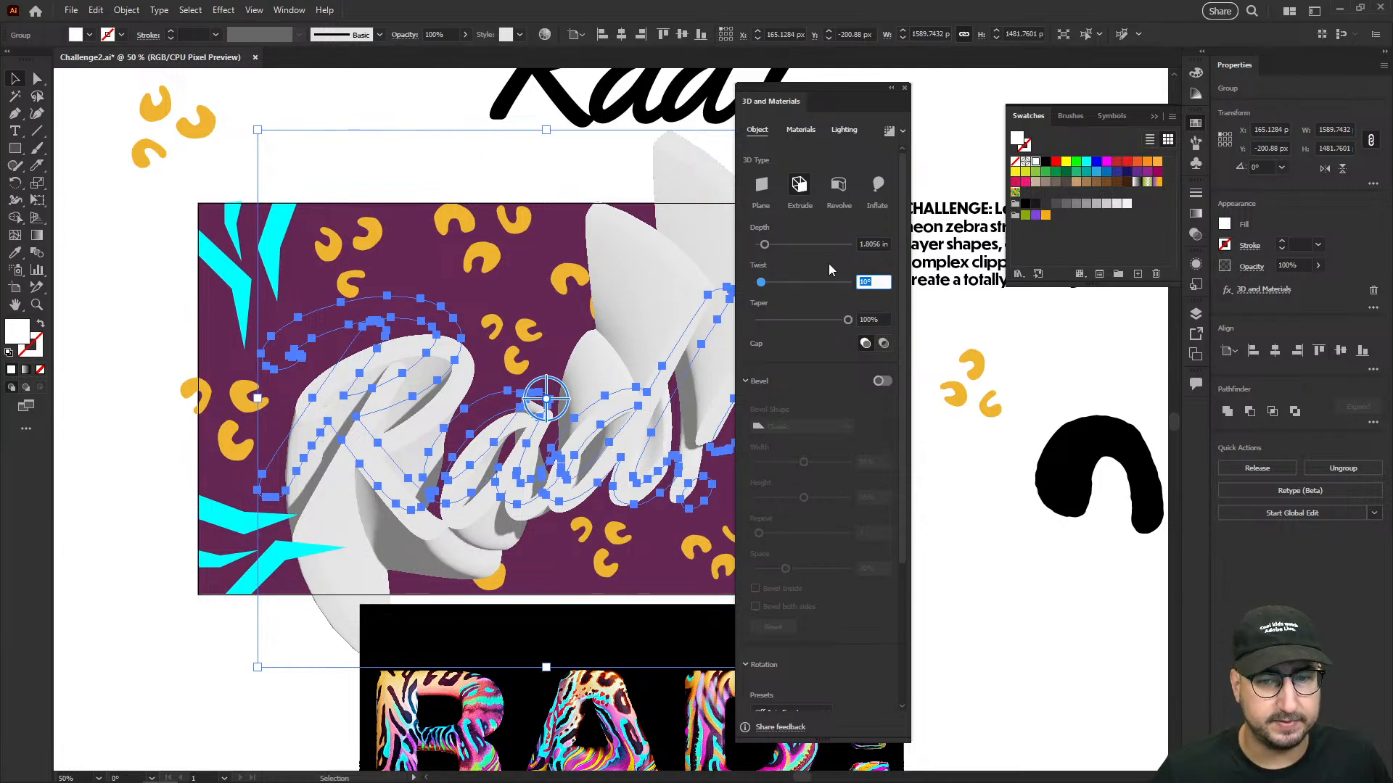
pyautogui.write('5')
pyautogui.press('Tab')
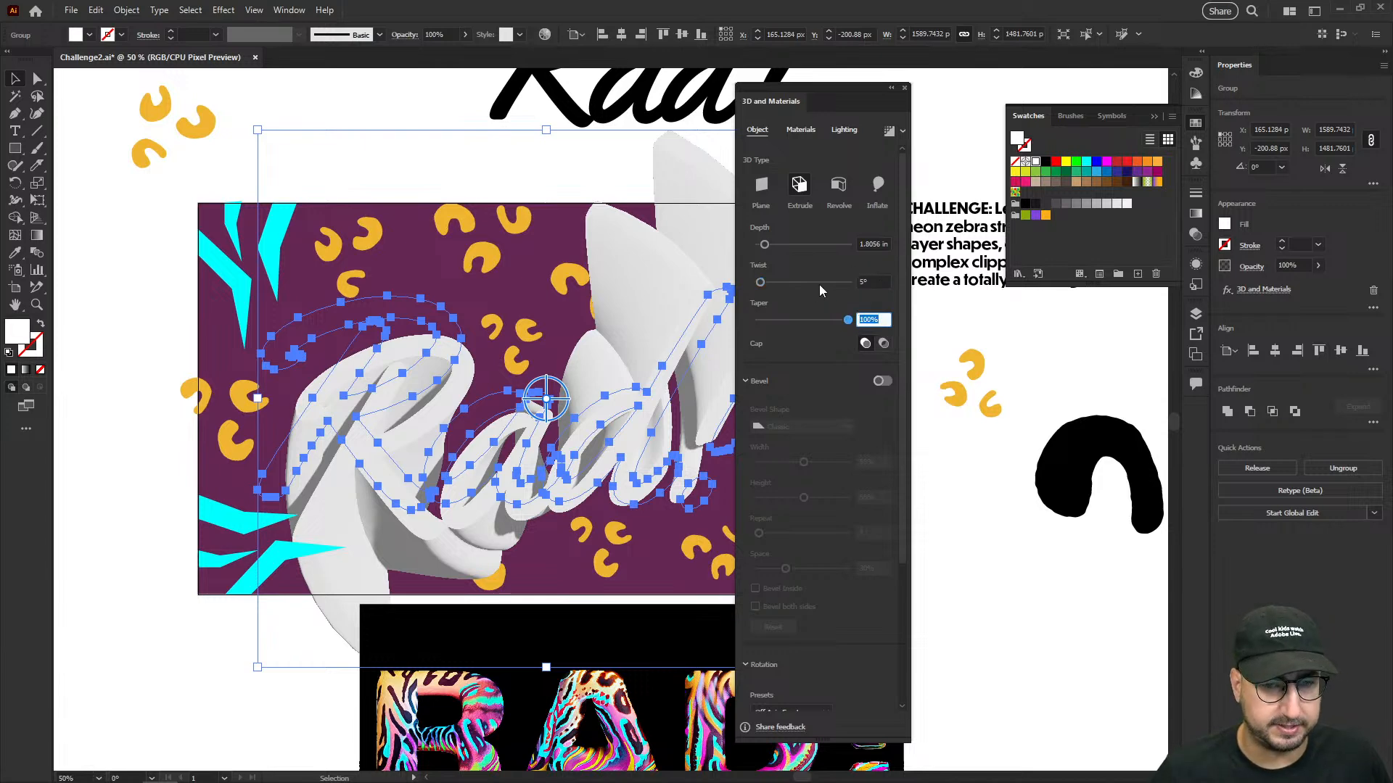
pyautogui.moveTo(760, 284); pyautogui.dragTo(755, 283)
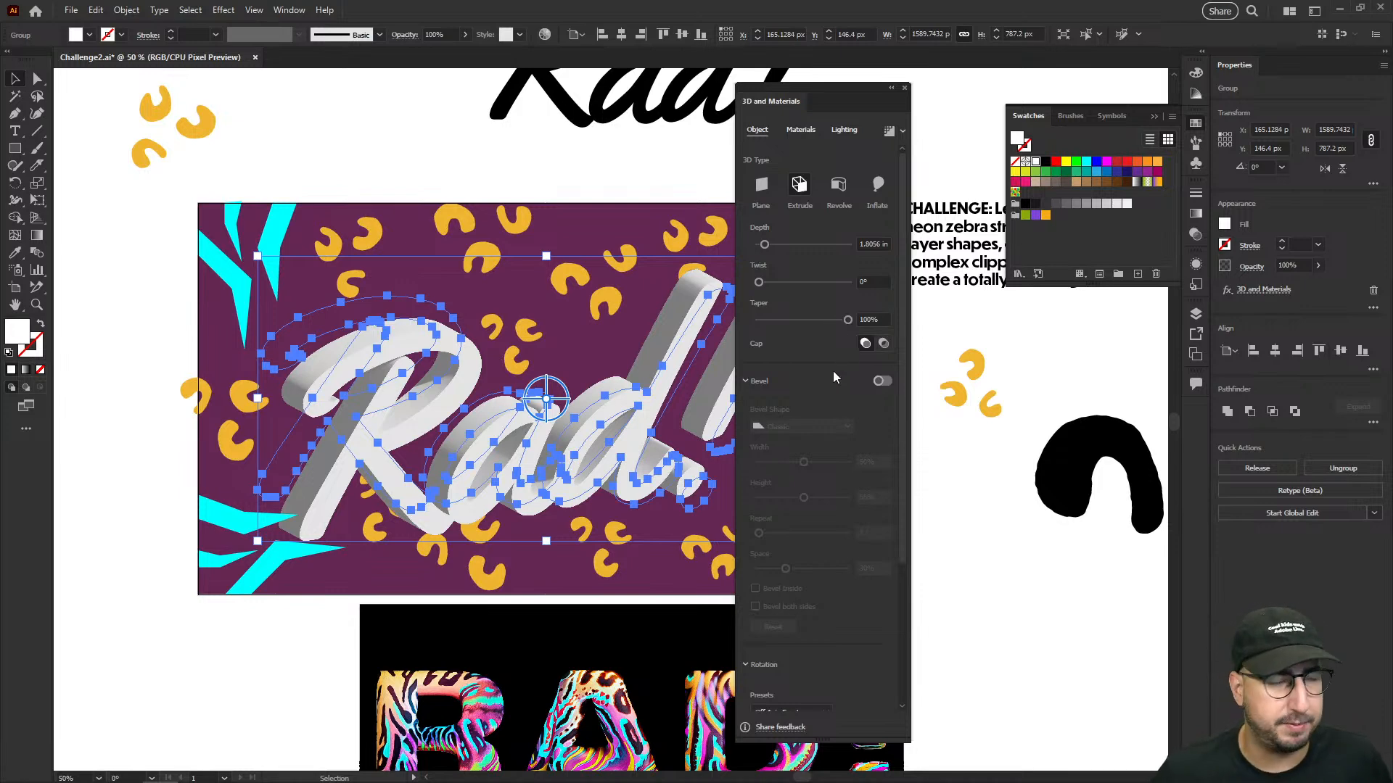
# - Enable the bevel on the extruded Rad! lettering and set its bevel shape to Round
pyautogui.click(881, 382)
pyautogui.click(811, 426)
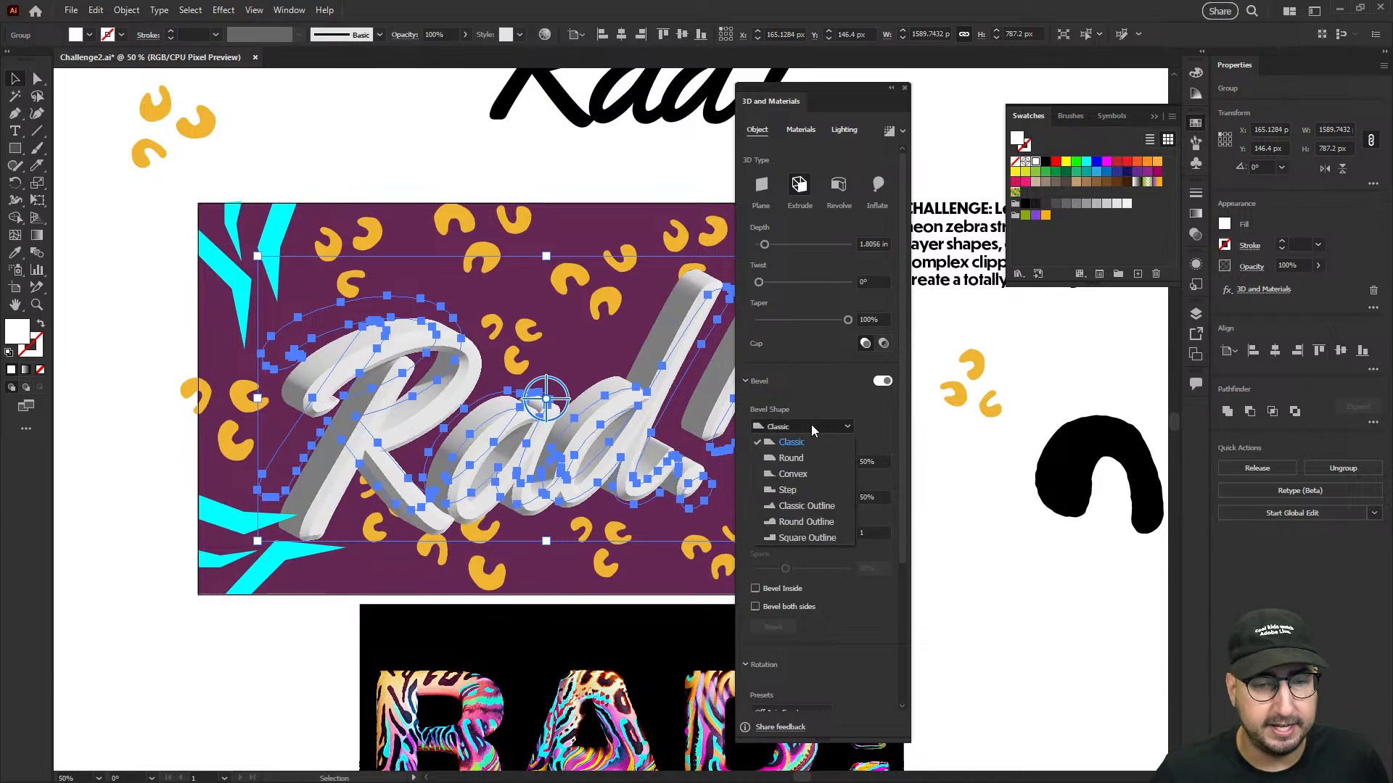
pyautogui.click(792, 458)
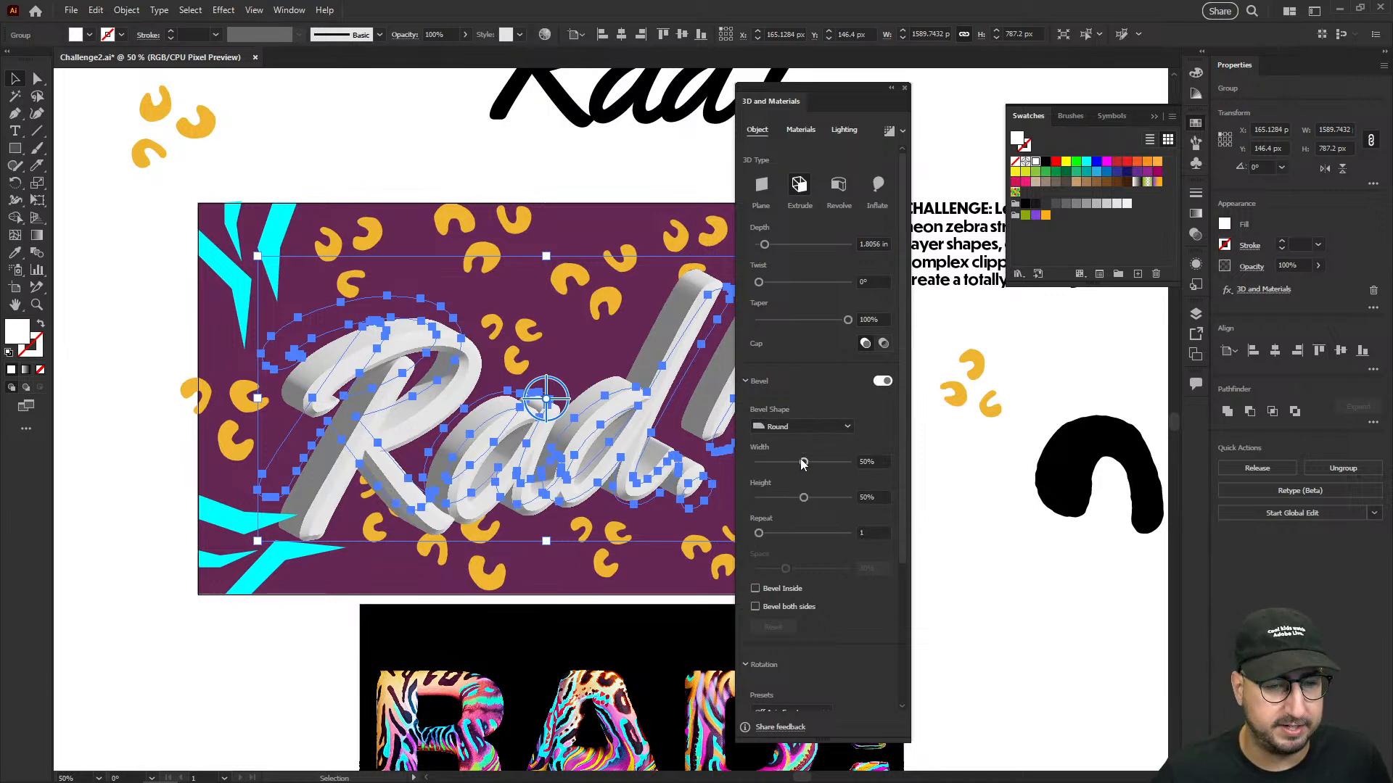
# - Turn off Pixel Preview to inspect the beveled edges of the Rad! lettering in normal preview
pyautogui.press('z')
pyautogui.click(653, 318)
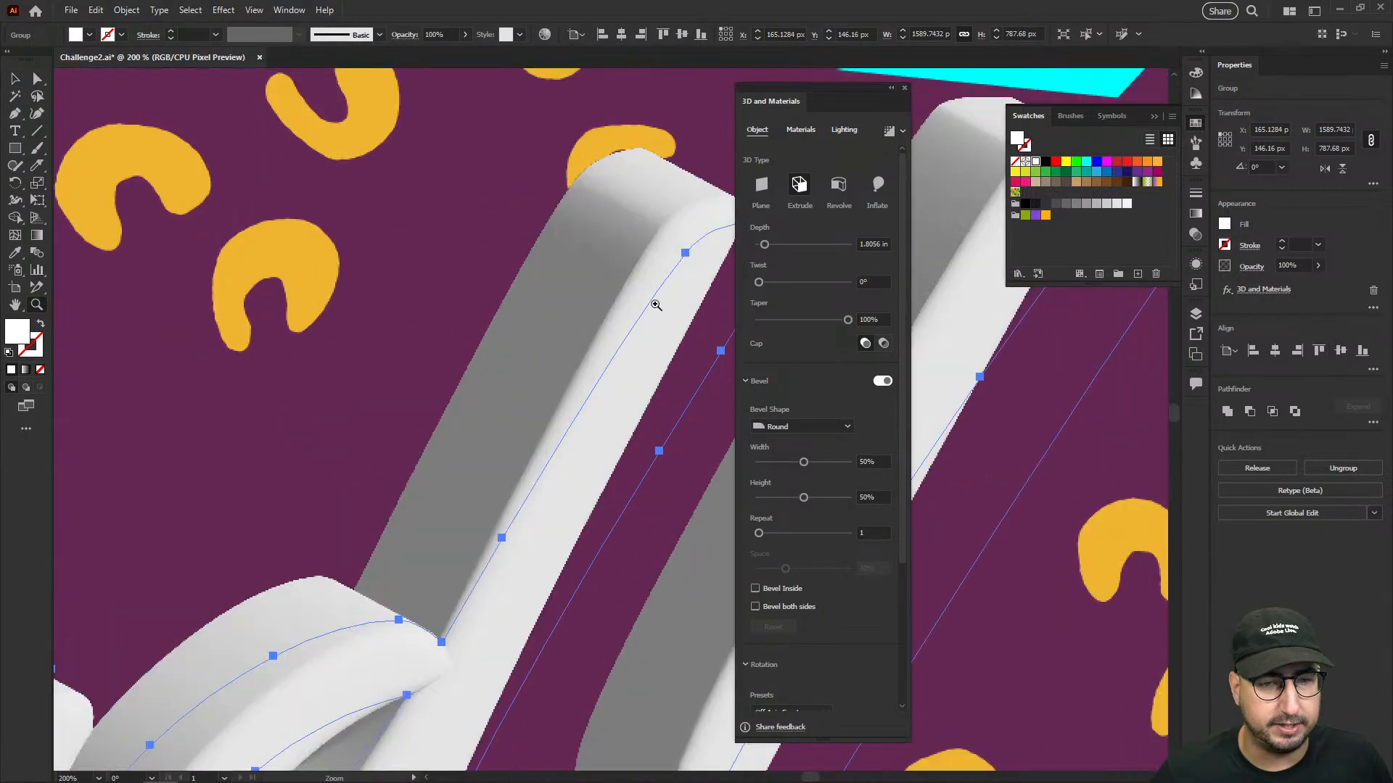
pyautogui.click(255, 10)
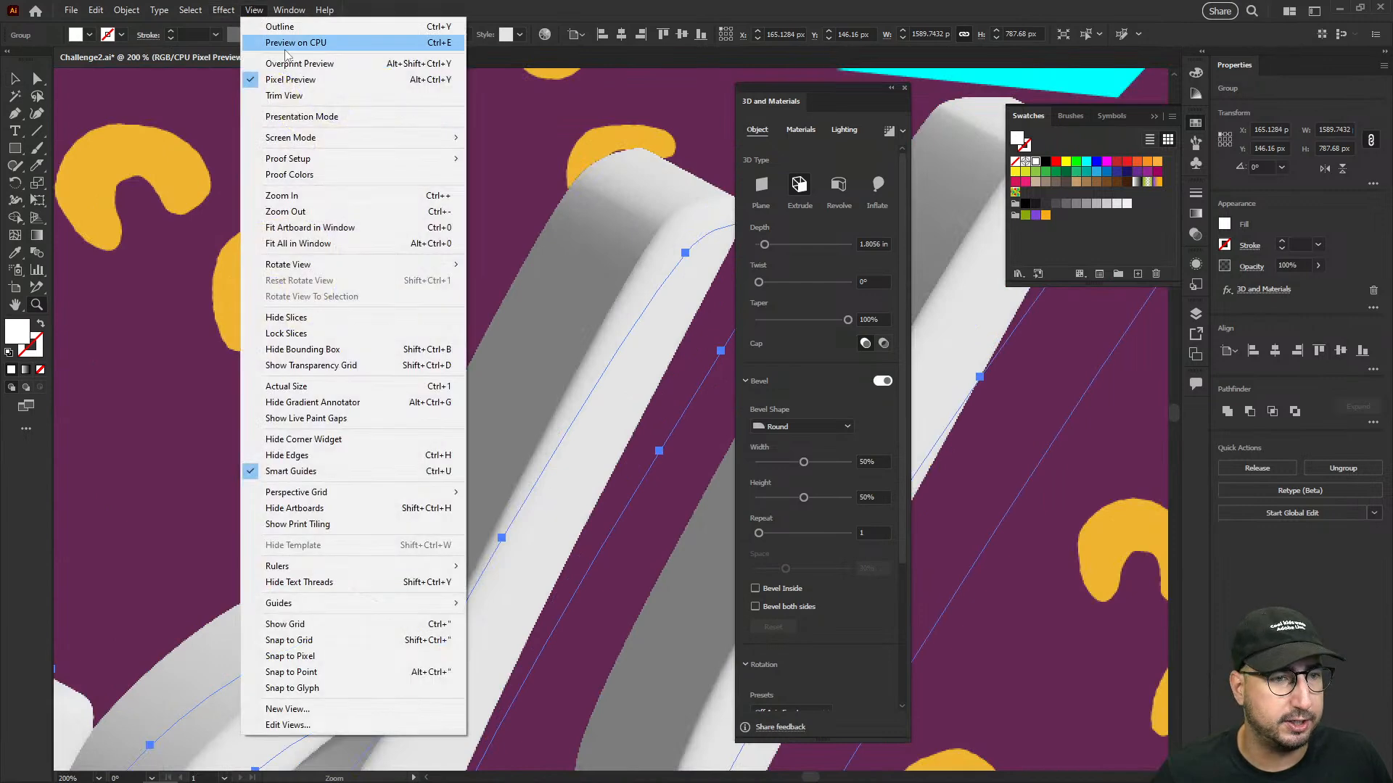
pyautogui.click(272, 41)
pyautogui.keyDown('alt'); pyautogui.click(631, 383); pyautogui.keyUp('alt')
pyautogui.keyDown('alt'); pyautogui.click(602, 399); pyautogui.keyUp('alt')
pyautogui.moveTo(614, 431); pyautogui.dragTo(556, 296)
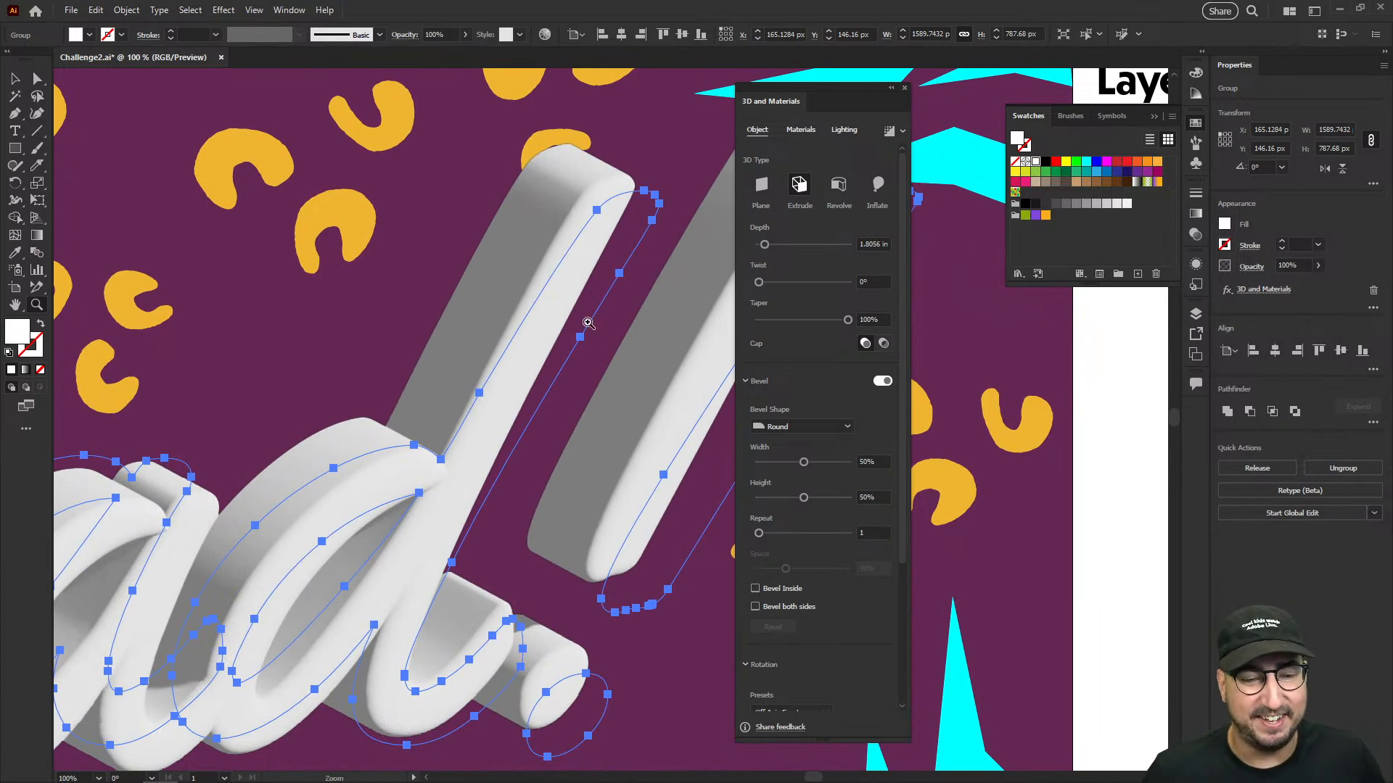
# - Open the Adobe Substance 3D Community Assets website from the 3D materials and filter the assets to all Materials categories
pyautogui.scroll(-5, 797, 573)
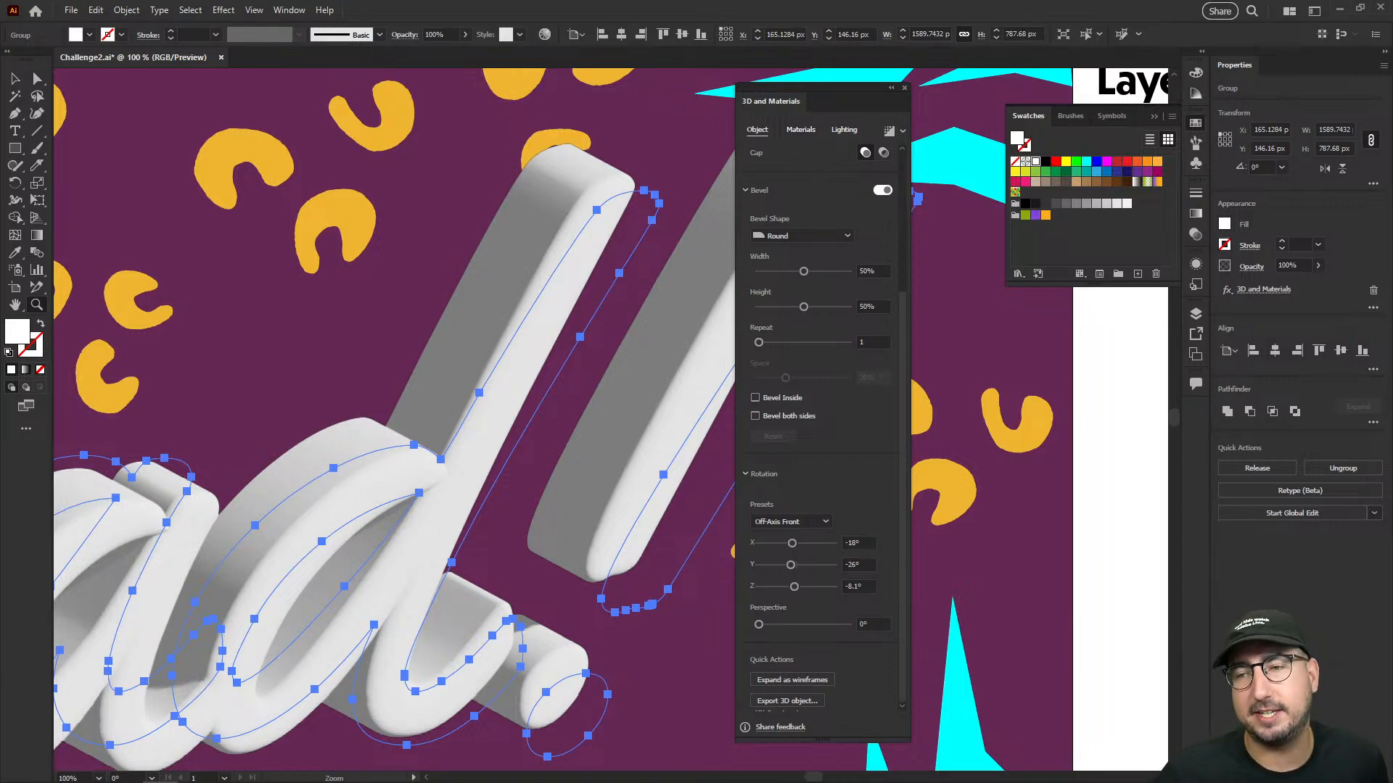
pyautogui.click(801, 129)
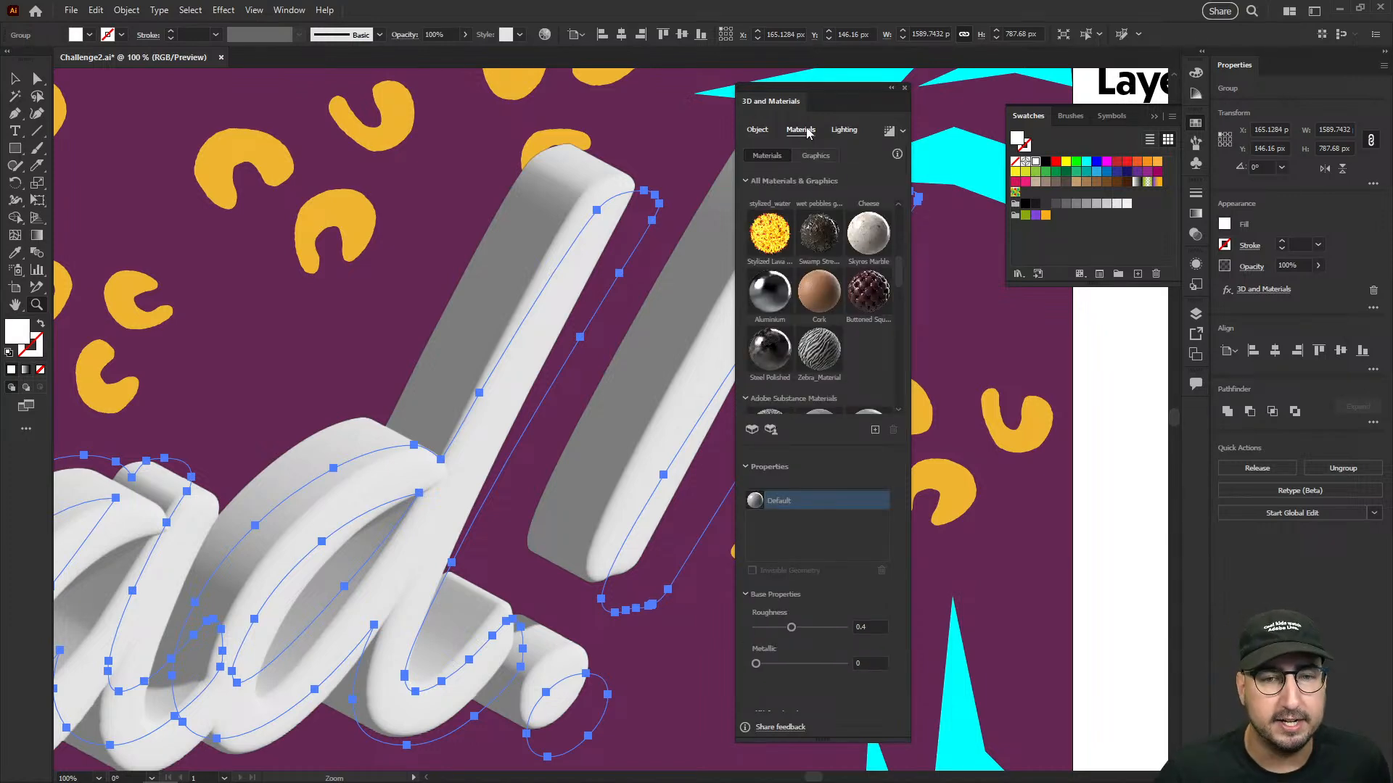
pyautogui.click(771, 430)
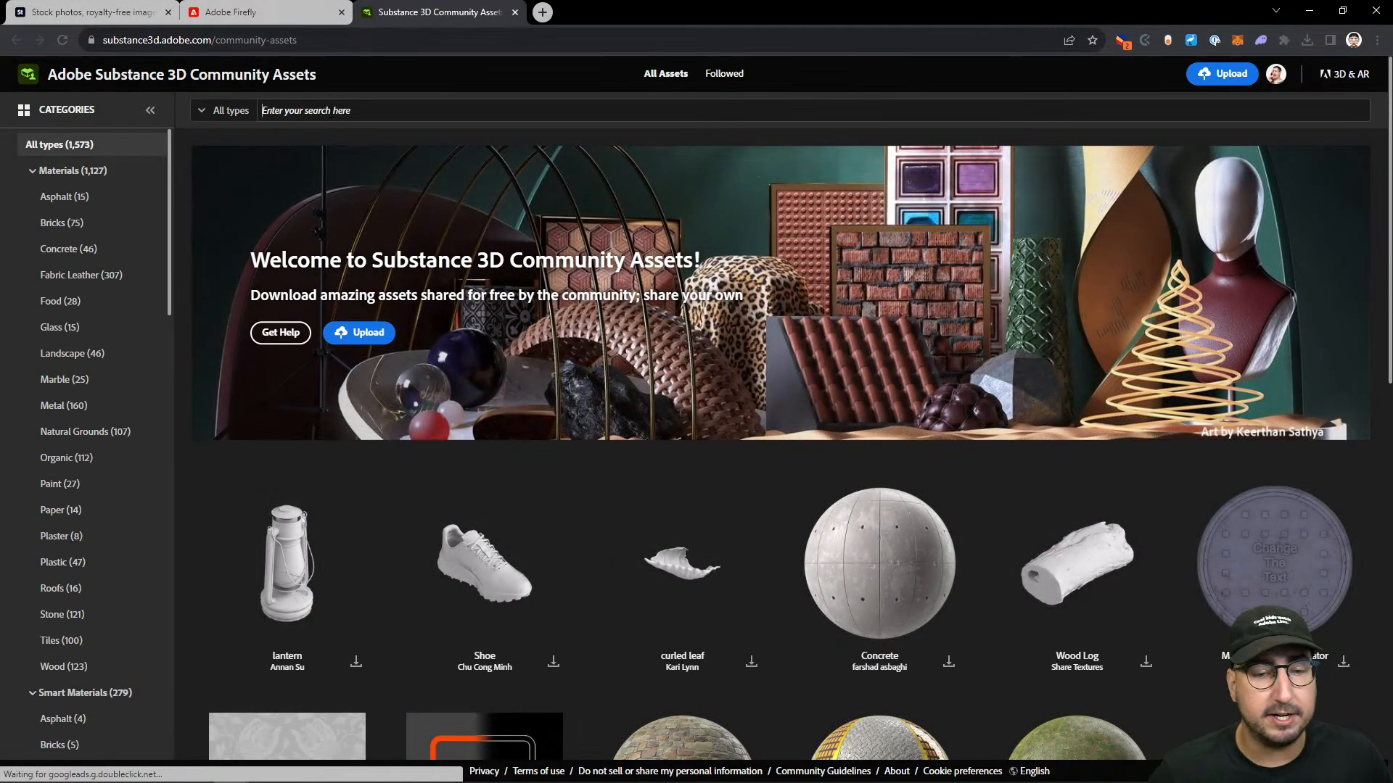
pyautogui.click(232, 110)
pyautogui.moveTo(238, 176)
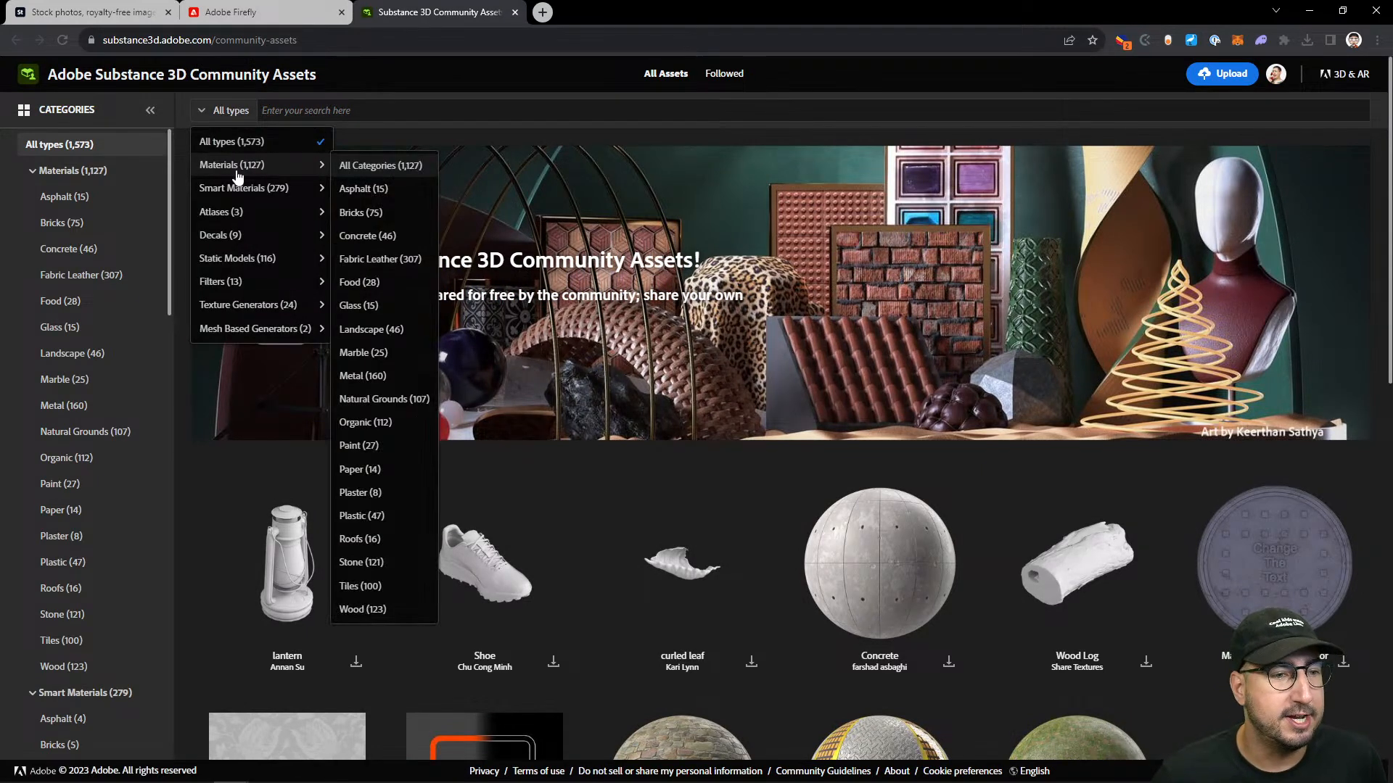
pyautogui.click(348, 167)
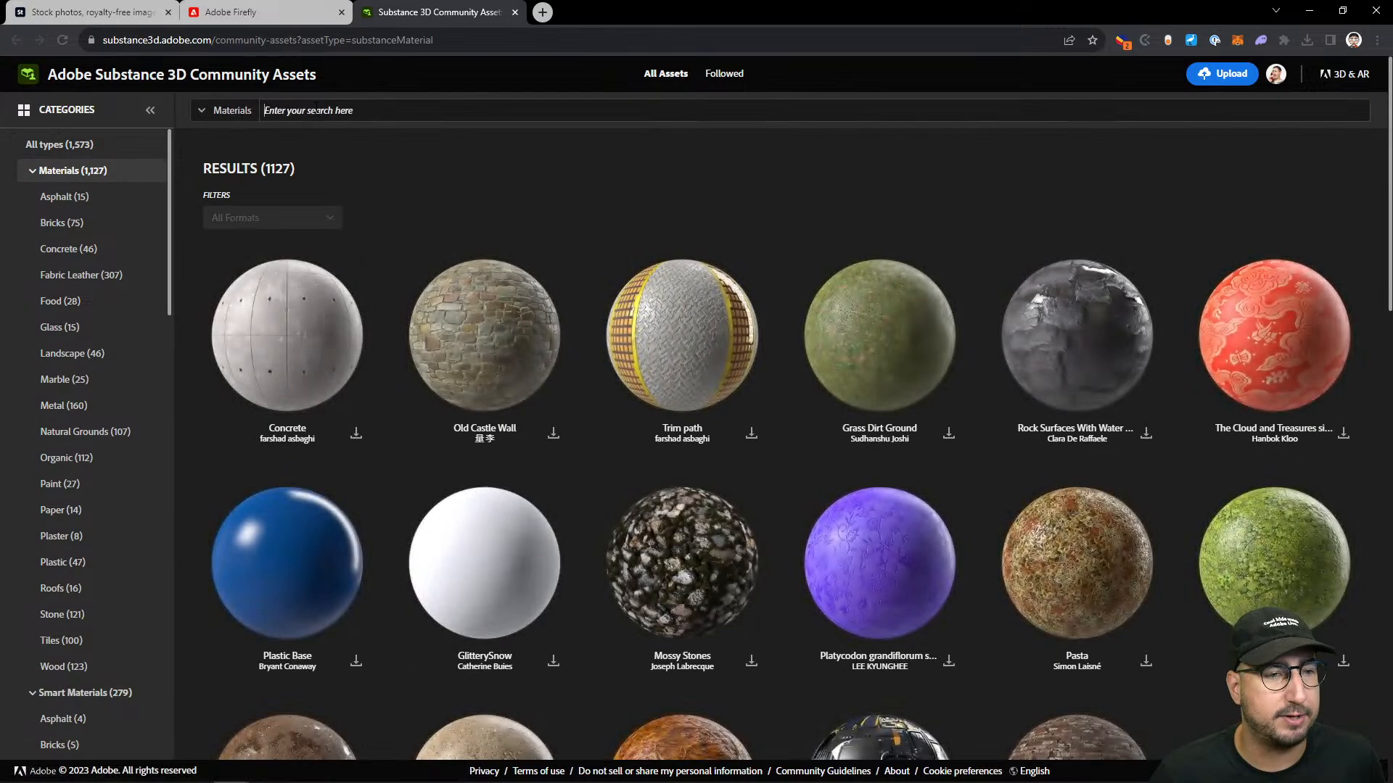
# - Search the community materials for "animal" and download the last zebra material in the results
pyautogui.click(320, 111)
pyautogui.write('animal')
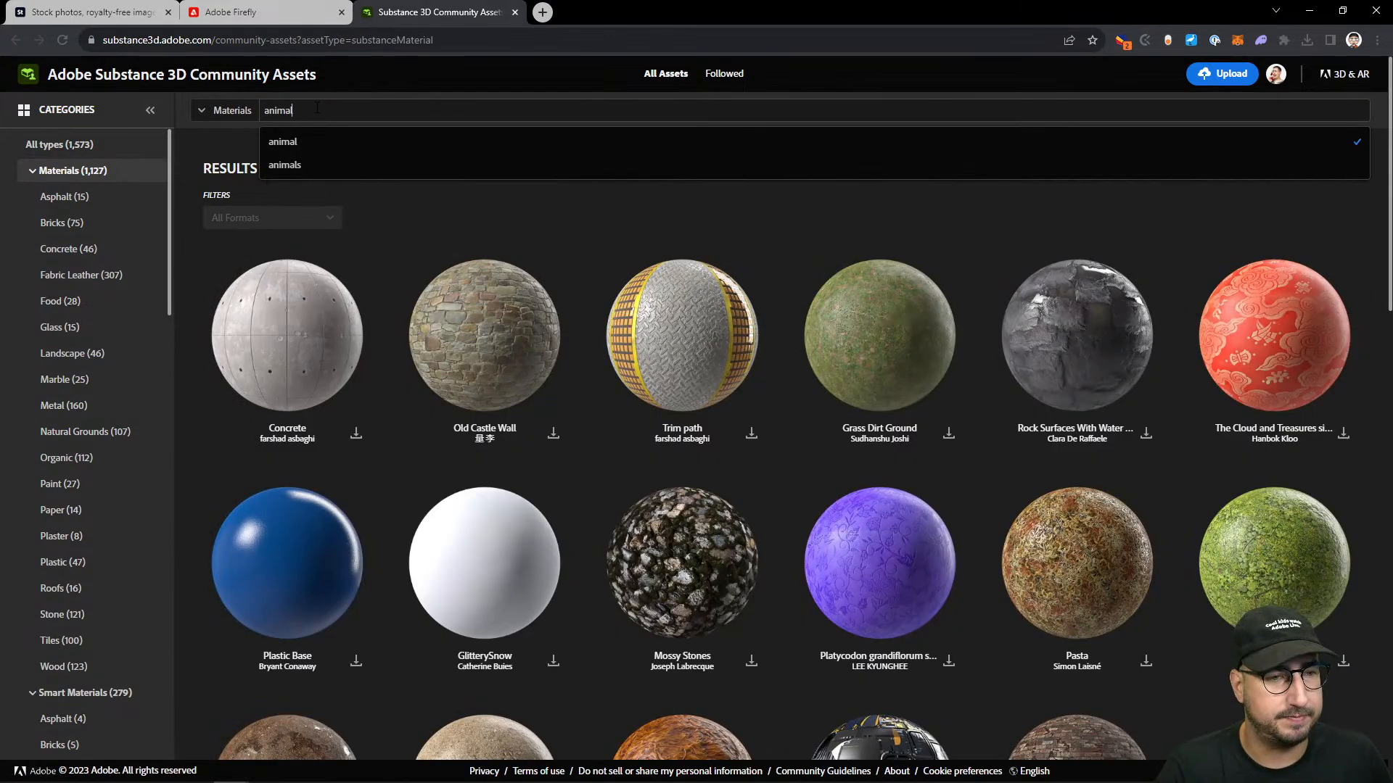
pyautogui.press('Return')
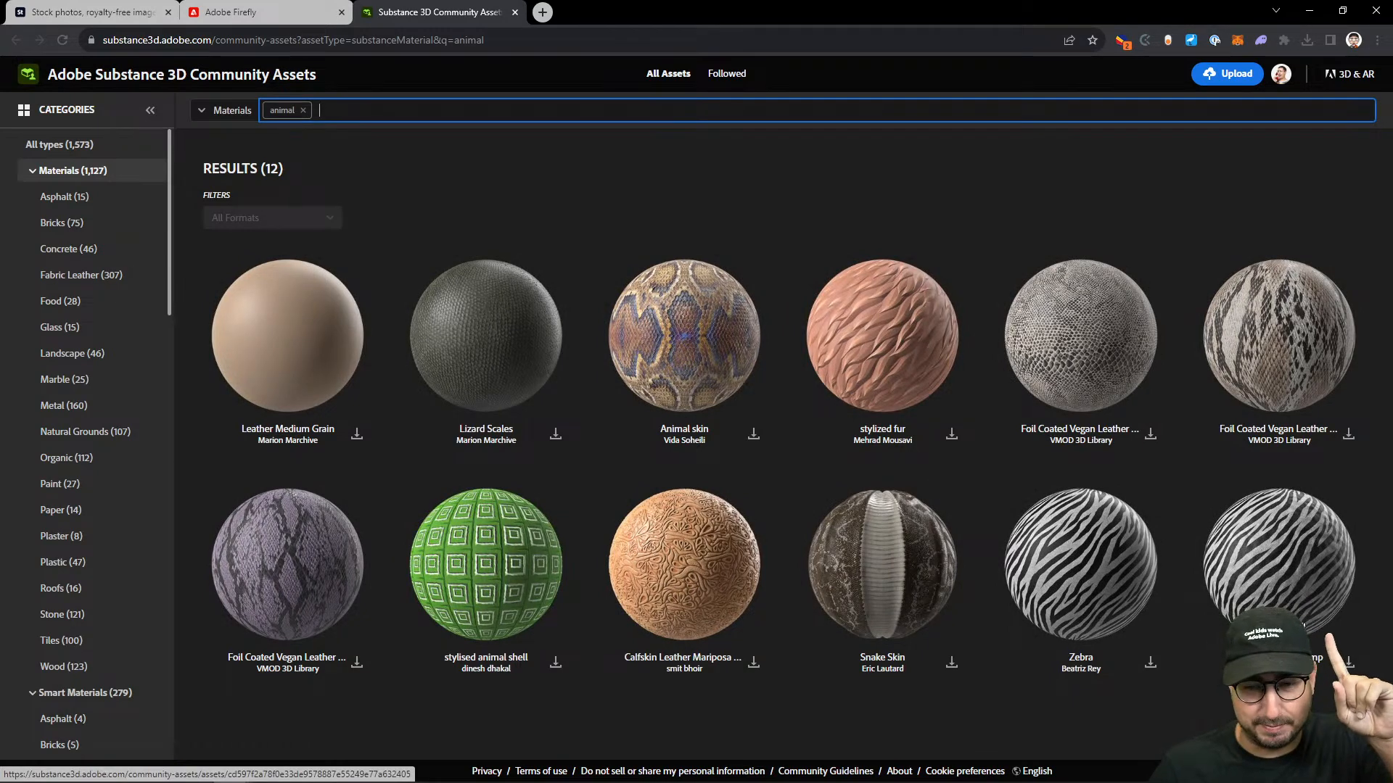
pyautogui.click(1348, 662)
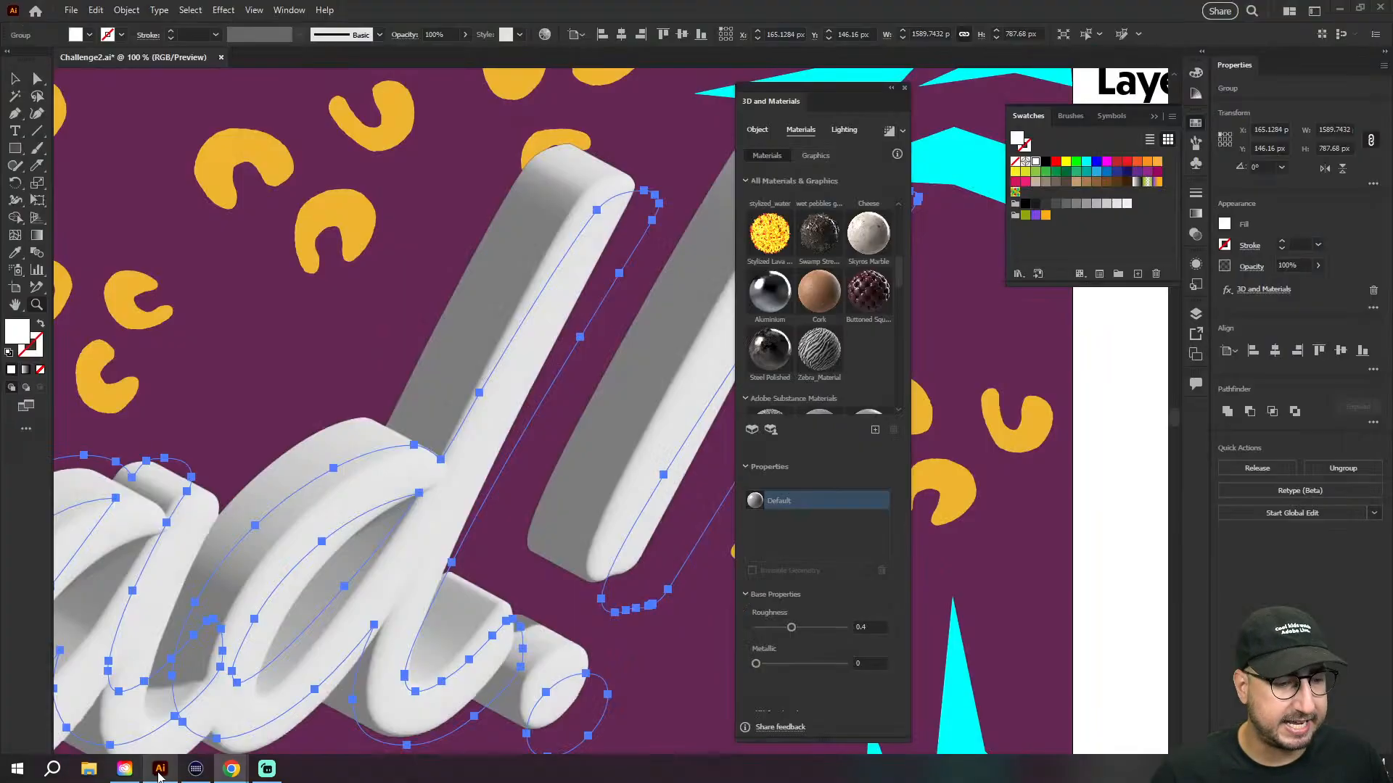
pyautogui.click(876, 430)
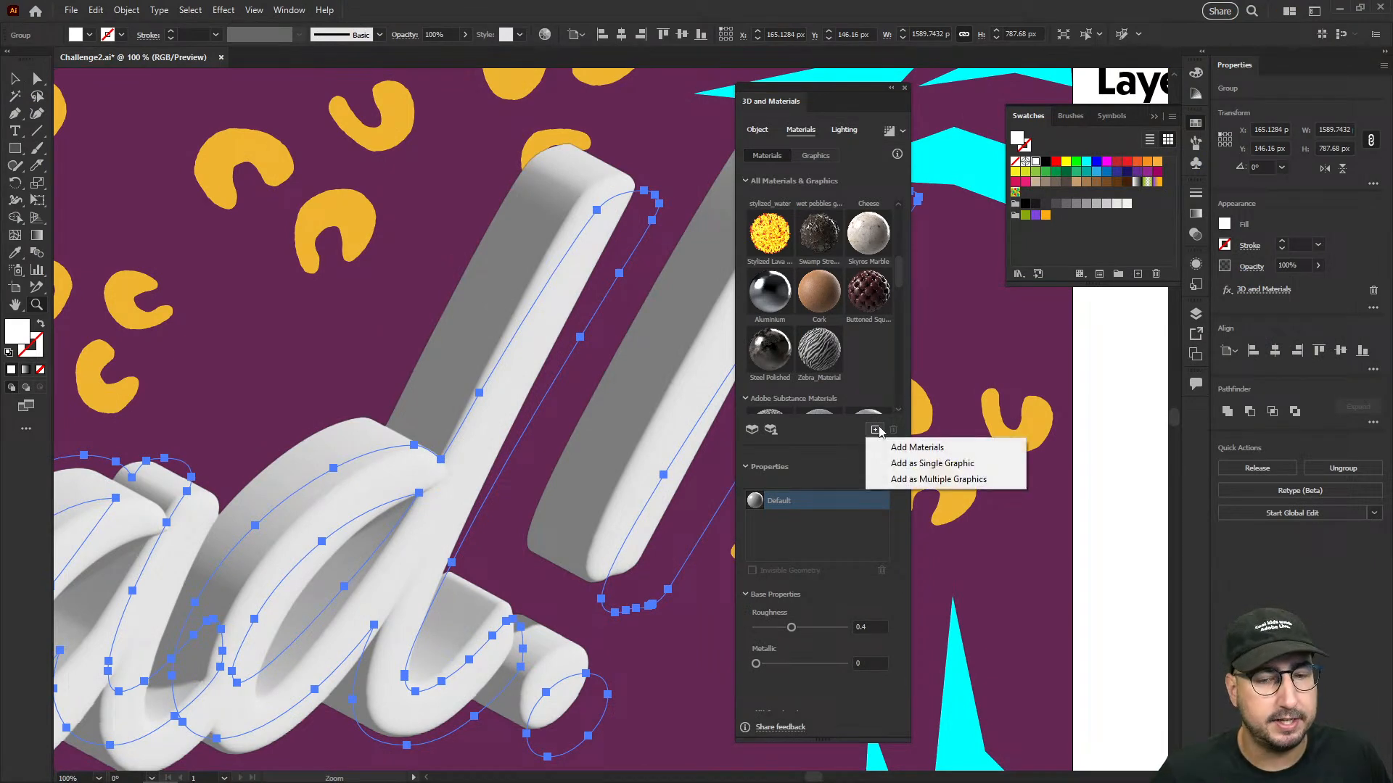
pyautogui.click(883, 444)
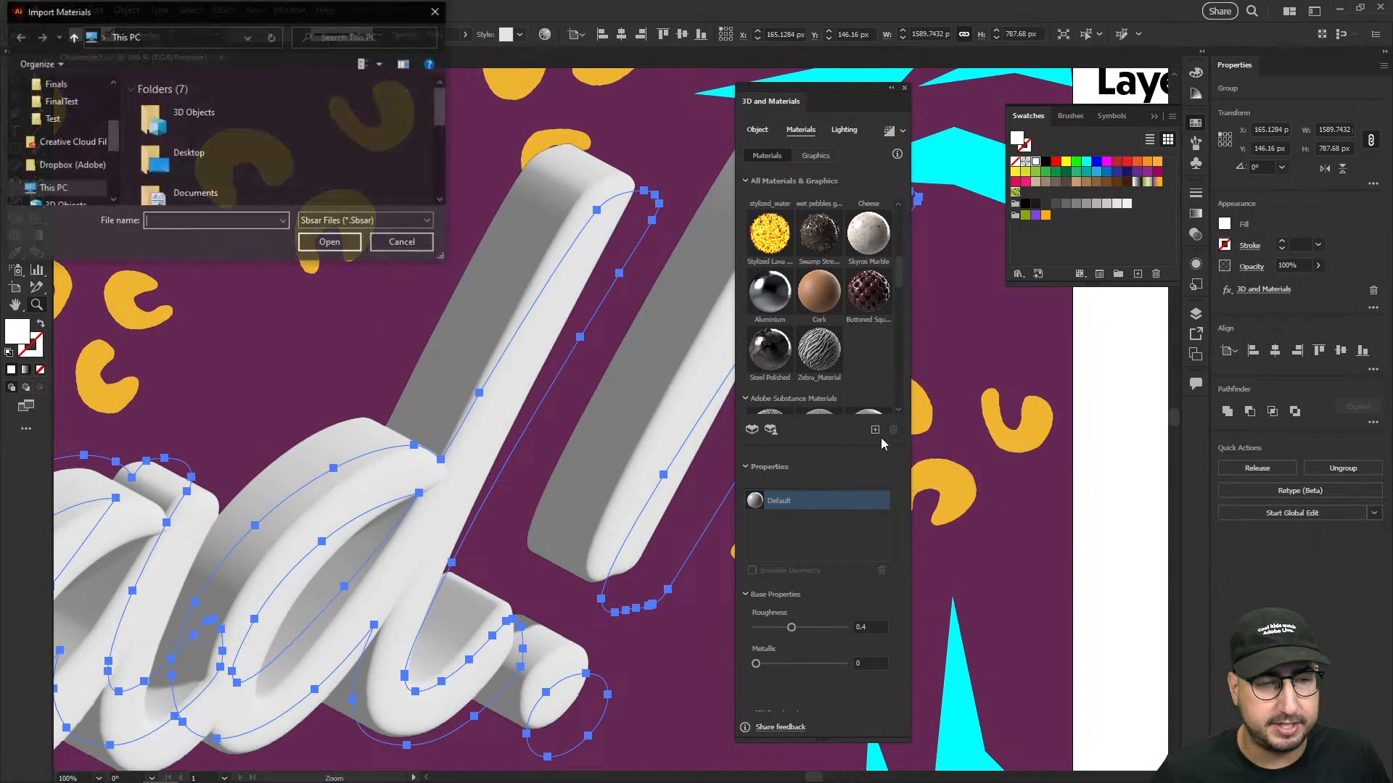
pyautogui.scroll(5, 69, 138)
pyautogui.click(67, 132)
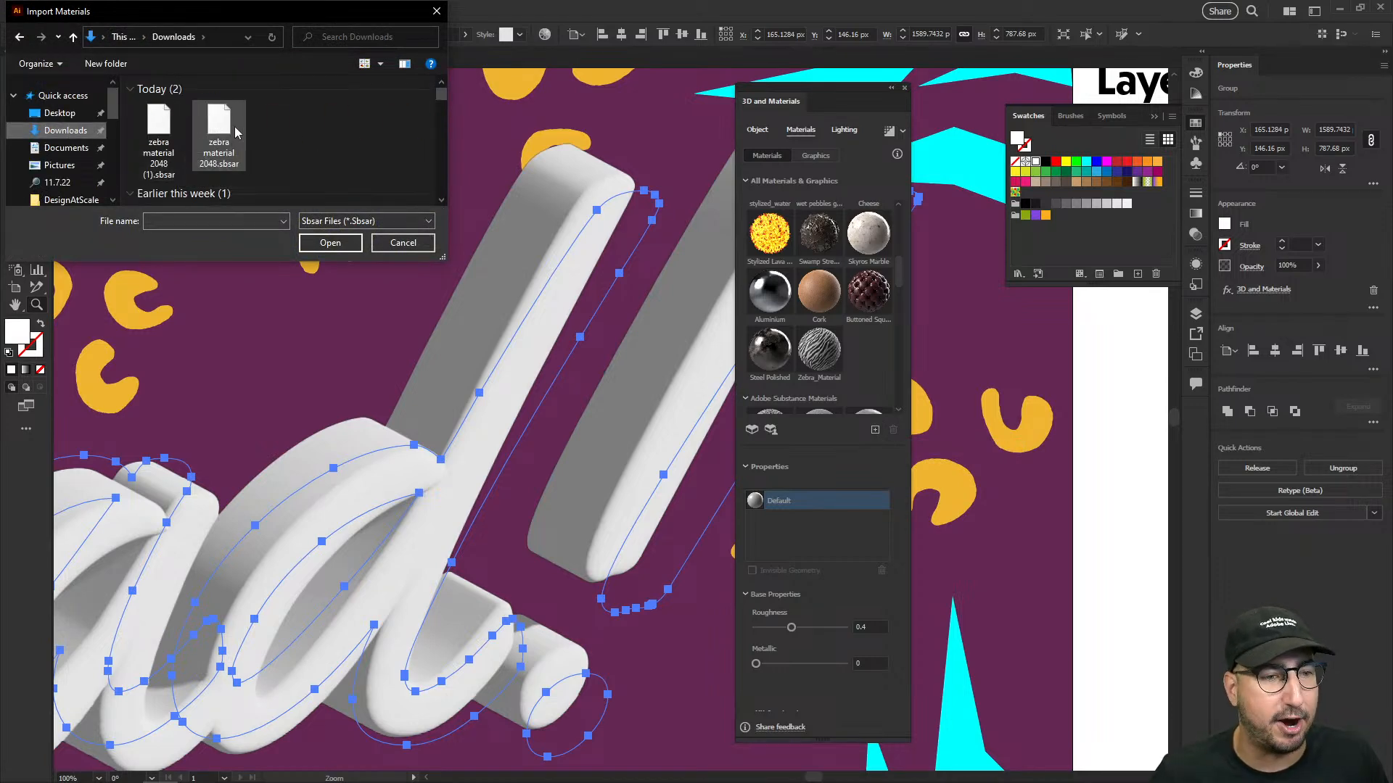
pyautogui.click(402, 242)
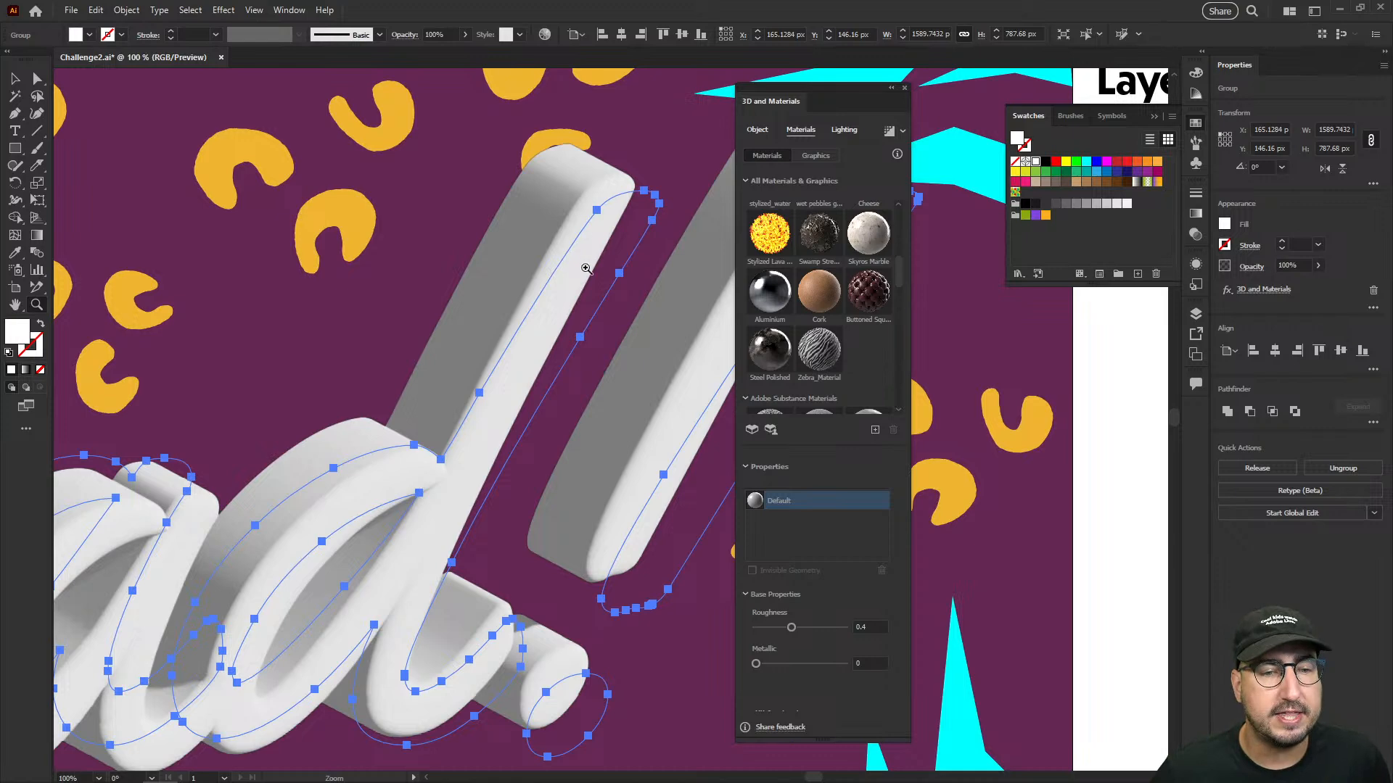
# - Apply Zebra_Material to the 3D Rad! lettering and move the 3D and Materials panel clear of the exclamation mark
pyautogui.click(829, 353)
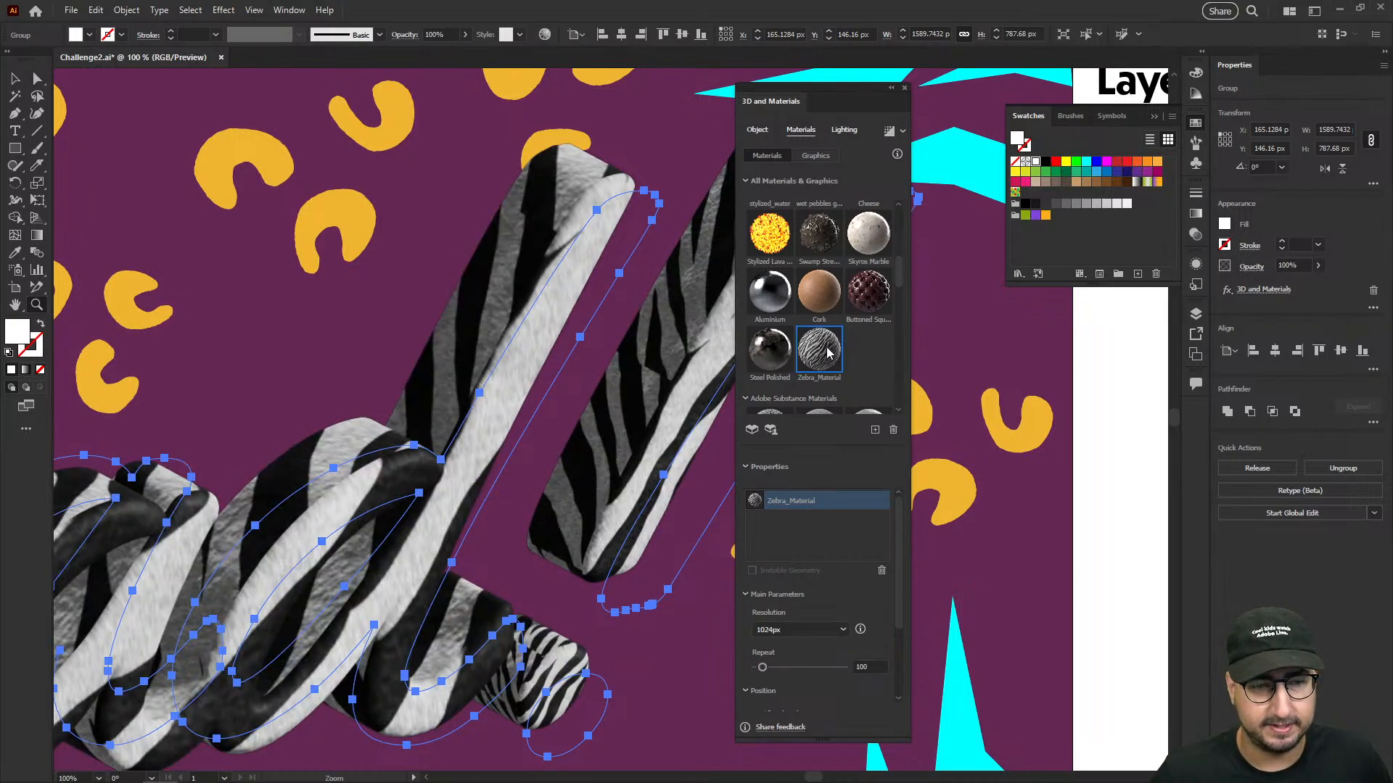
pyautogui.keyDown('alt'); pyautogui.click(596, 457); pyautogui.keyUp('alt')
pyautogui.keyDown('alt'); pyautogui.click(566, 470); pyautogui.keyUp('alt')
pyautogui.moveTo(524, 469); pyautogui.dragTo(600, 478)
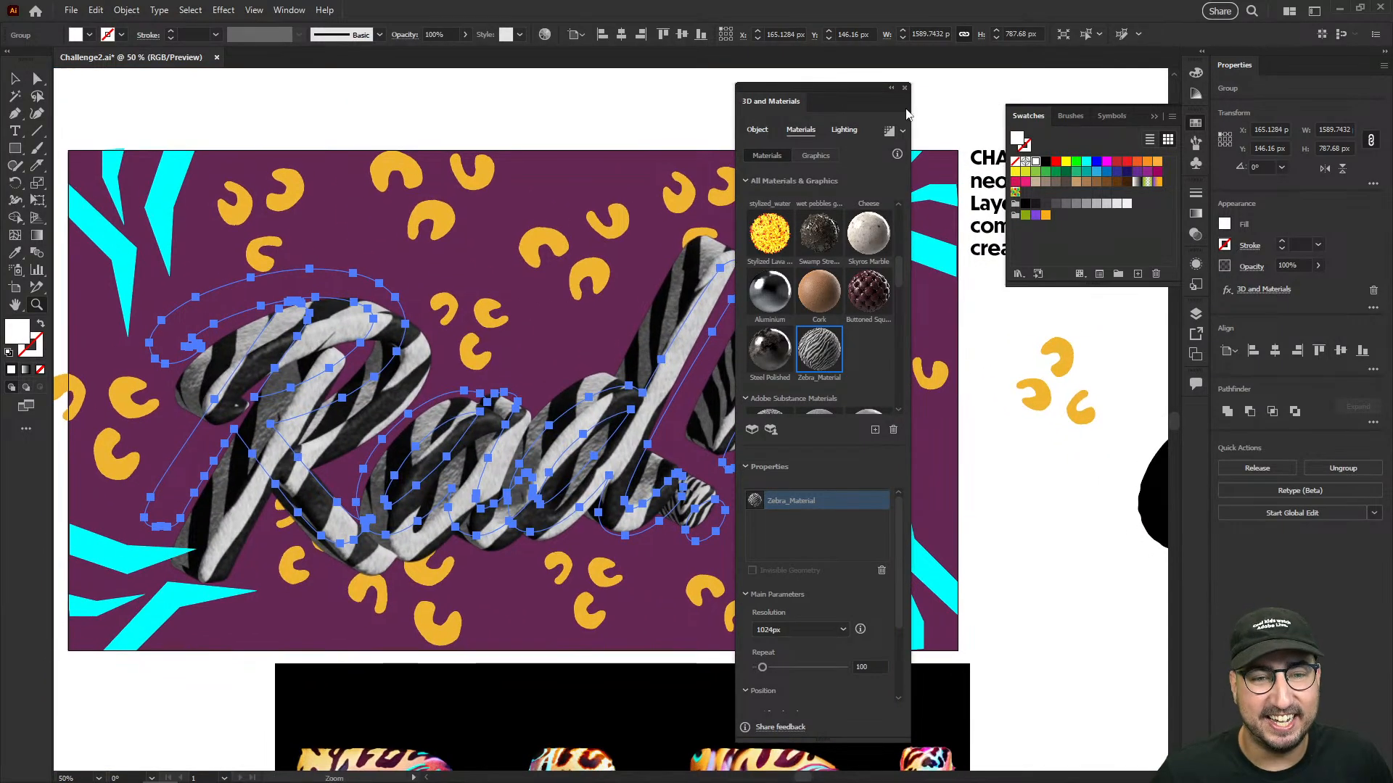
pyautogui.moveTo(838, 90); pyautogui.dragTo(1023, 66)
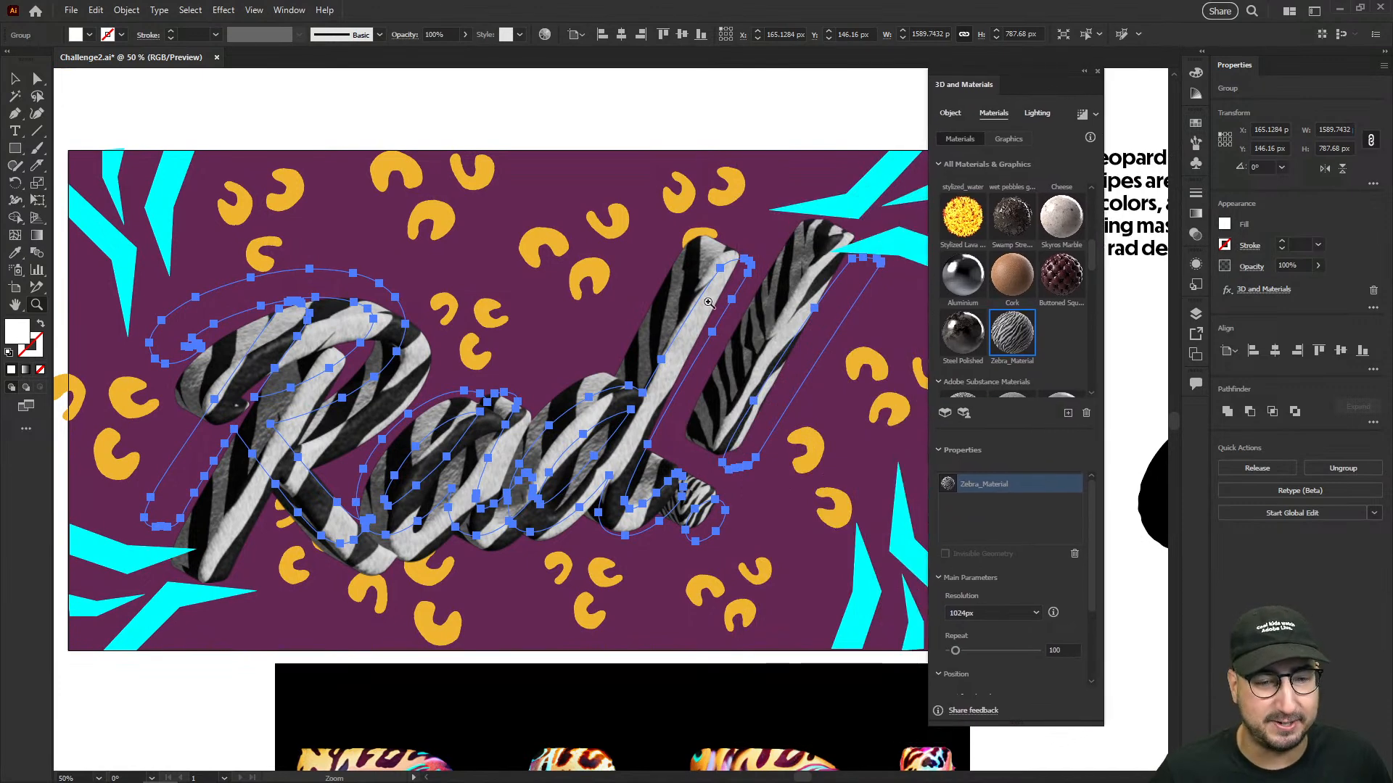
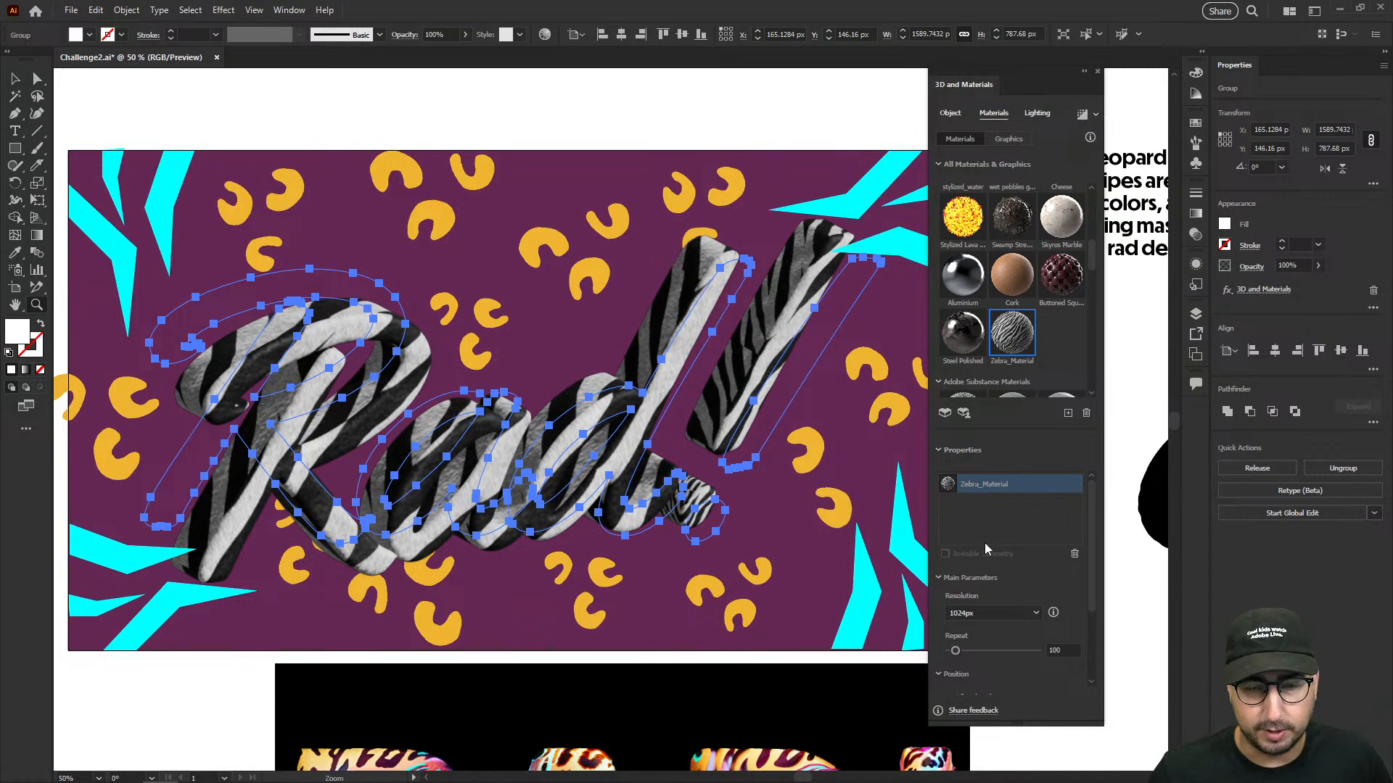
# - Set the Zebra_Material repeat to 281 and its rotation to 20 on the Rad! lettering
pyautogui.scroll(-3, 1012, 589)
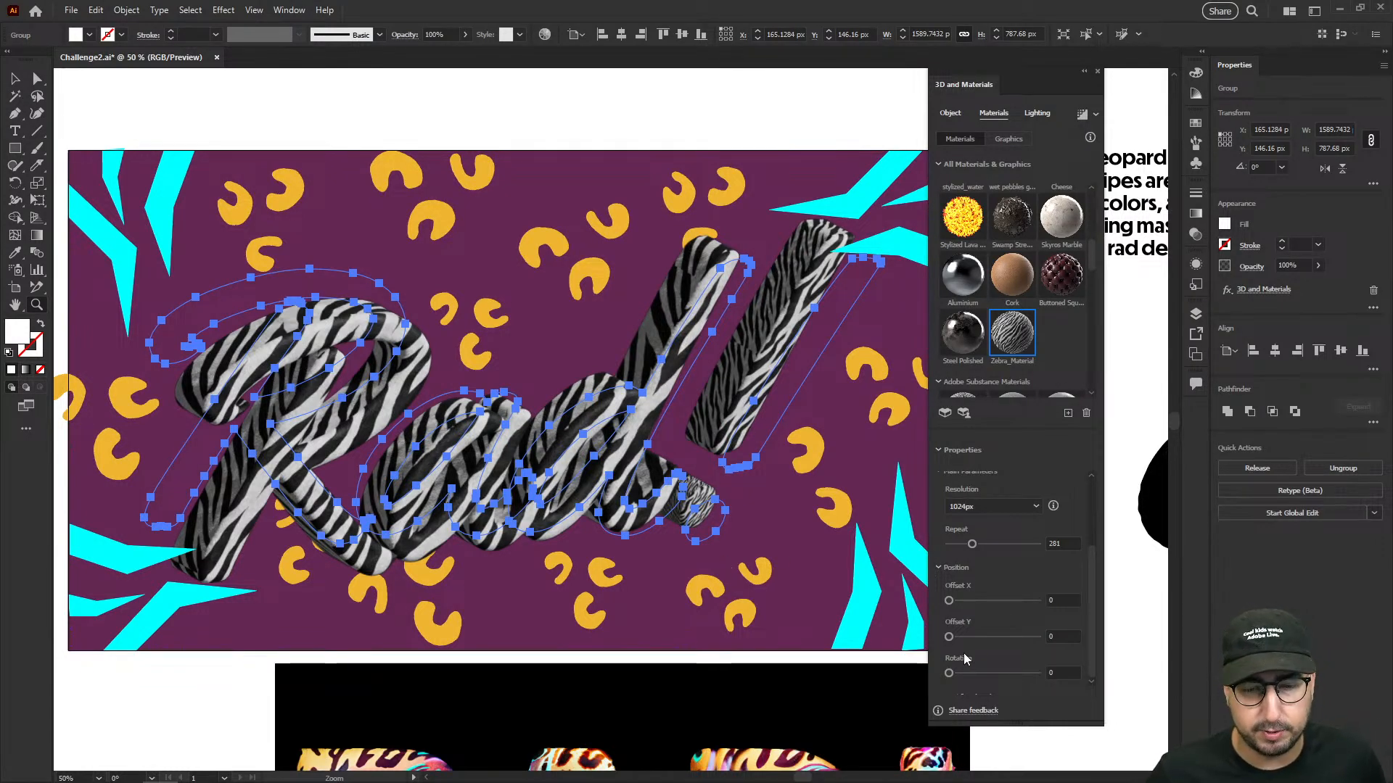
pyautogui.moveTo(963, 676); pyautogui.dragTo(956, 673)
pyautogui.click(1035, 668)
pyautogui.write('45')
pyautogui.press('Tab')
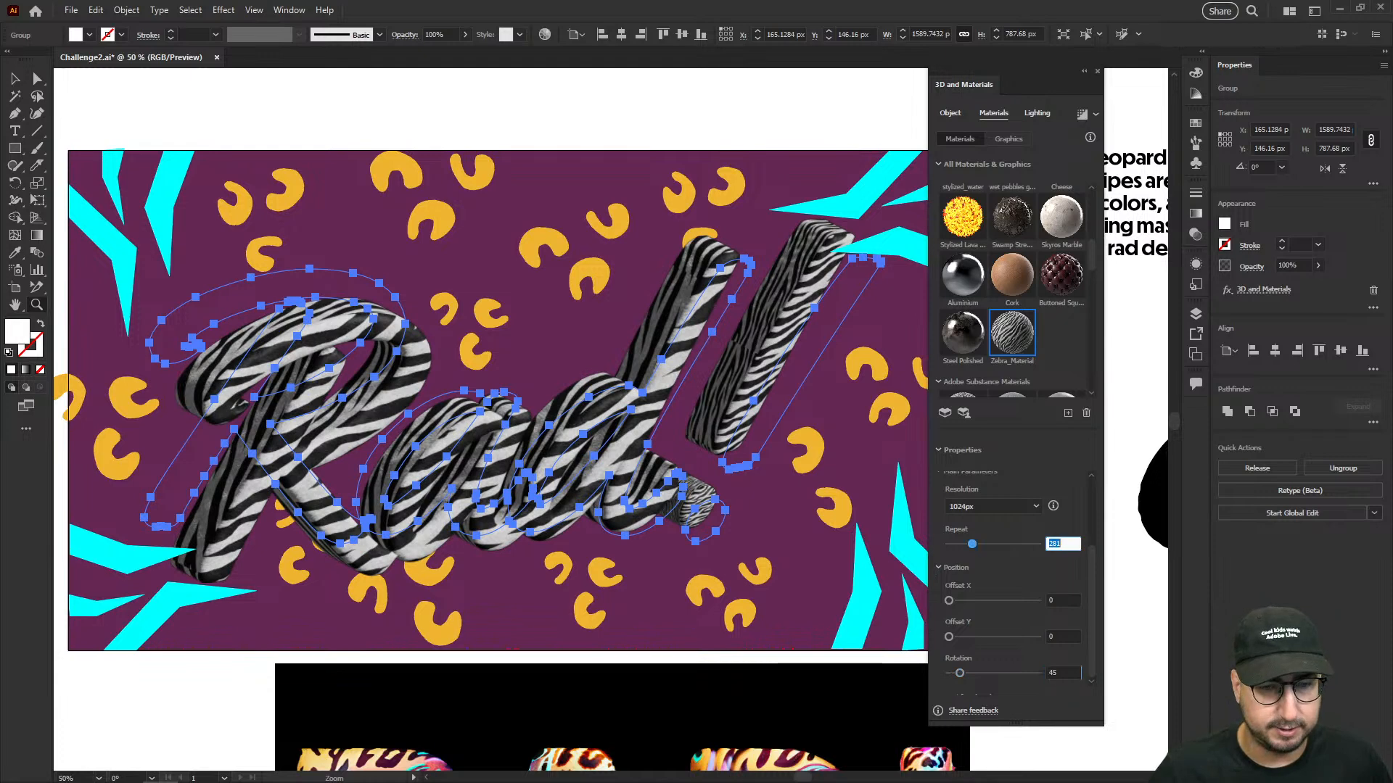
pyautogui.click(1036, 673)
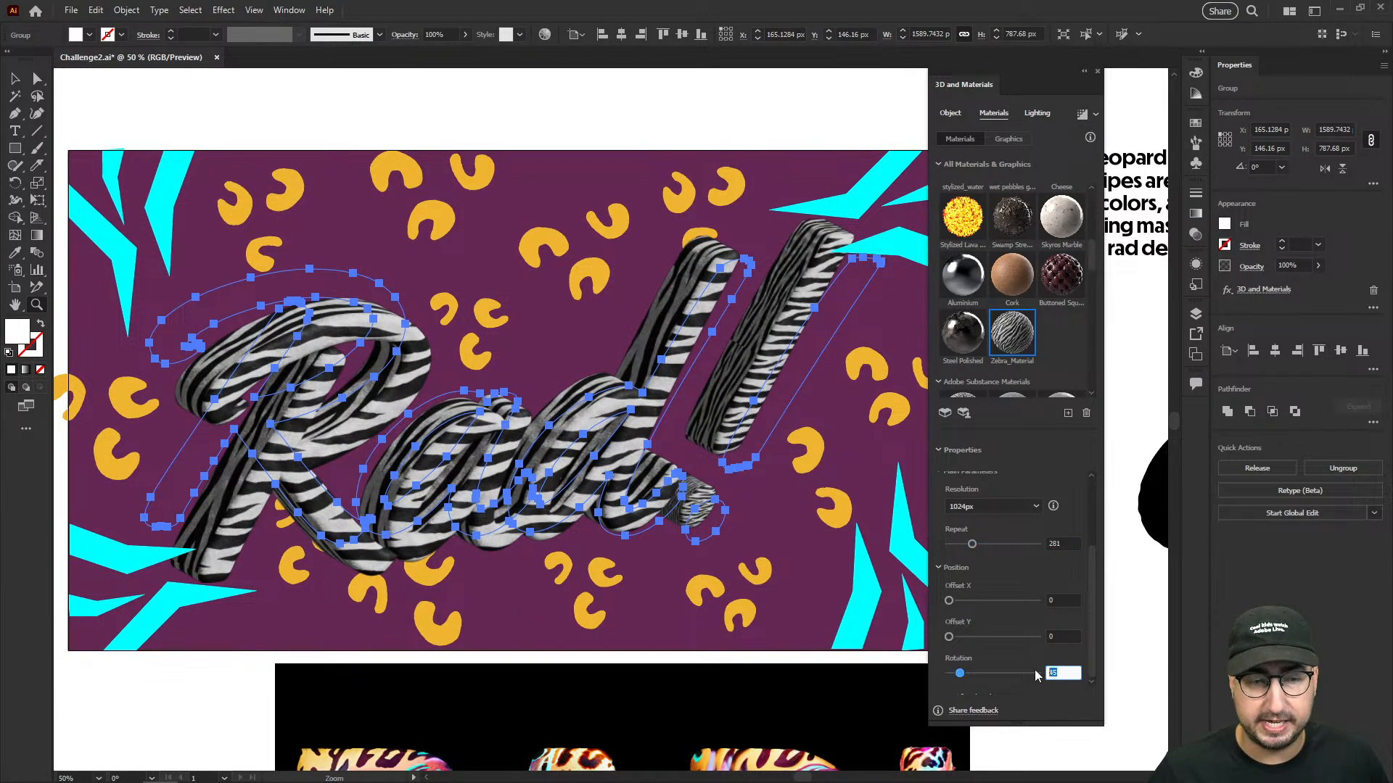
pyautogui.write('20')
pyautogui.press('Tab')
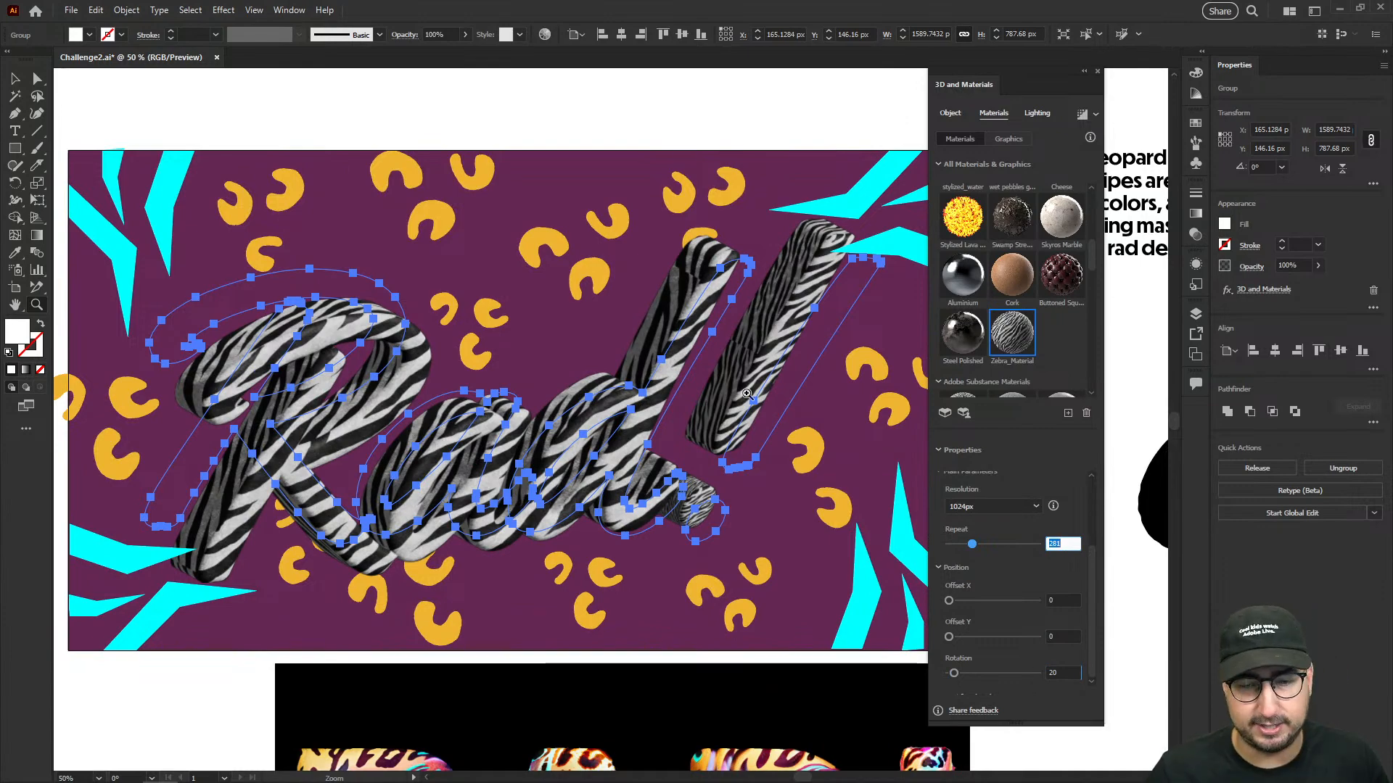
# - Deselect the Rad! lettering and examine the scale and angle of its zebra stripes across the artboard
pyautogui.write('v')
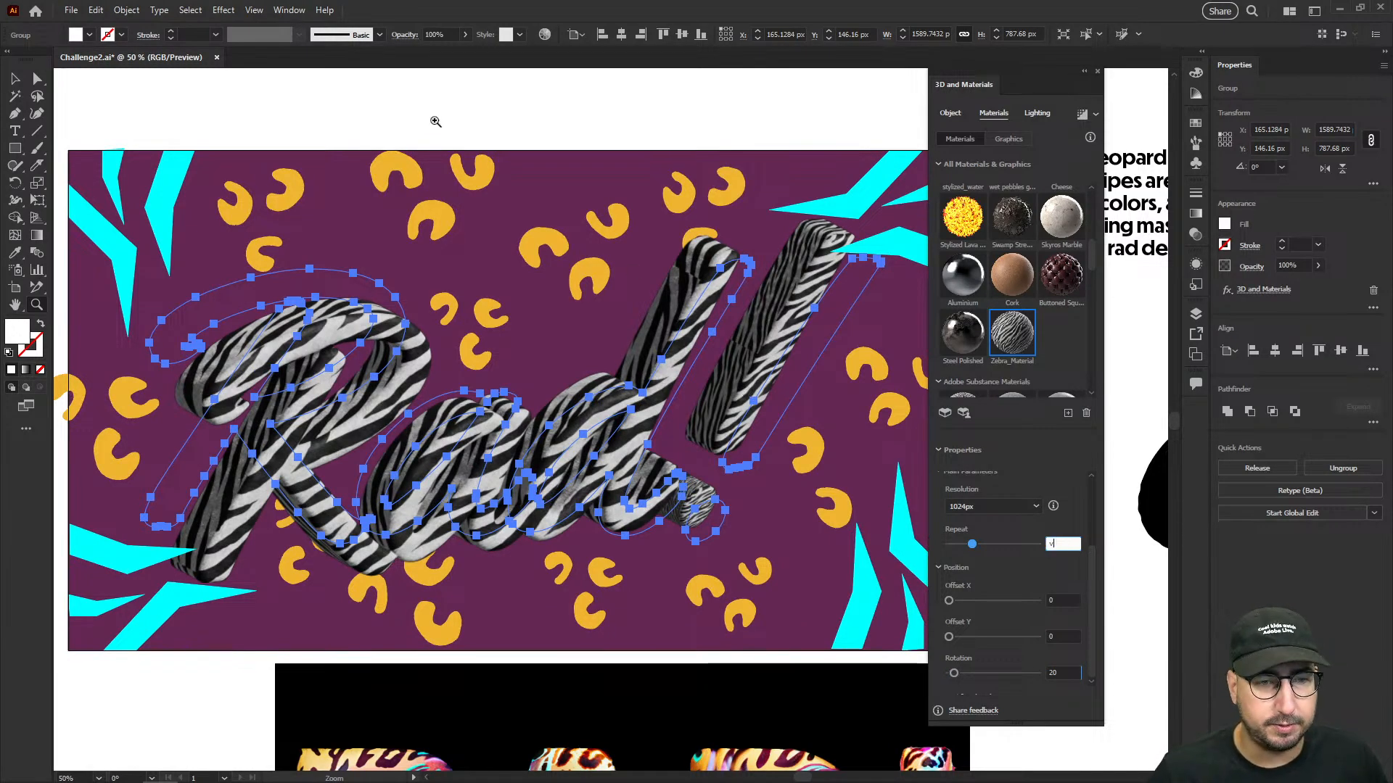
pyautogui.click(437, 118)
pyautogui.keyDown('alt'); pyautogui.click(635, 499); pyautogui.keyUp('alt')
pyautogui.keyDown('alt'); pyautogui.click(644, 503); pyautogui.keyUp('alt')
pyautogui.moveTo(646, 502); pyautogui.dragTo(556, 457)
pyautogui.press('v')
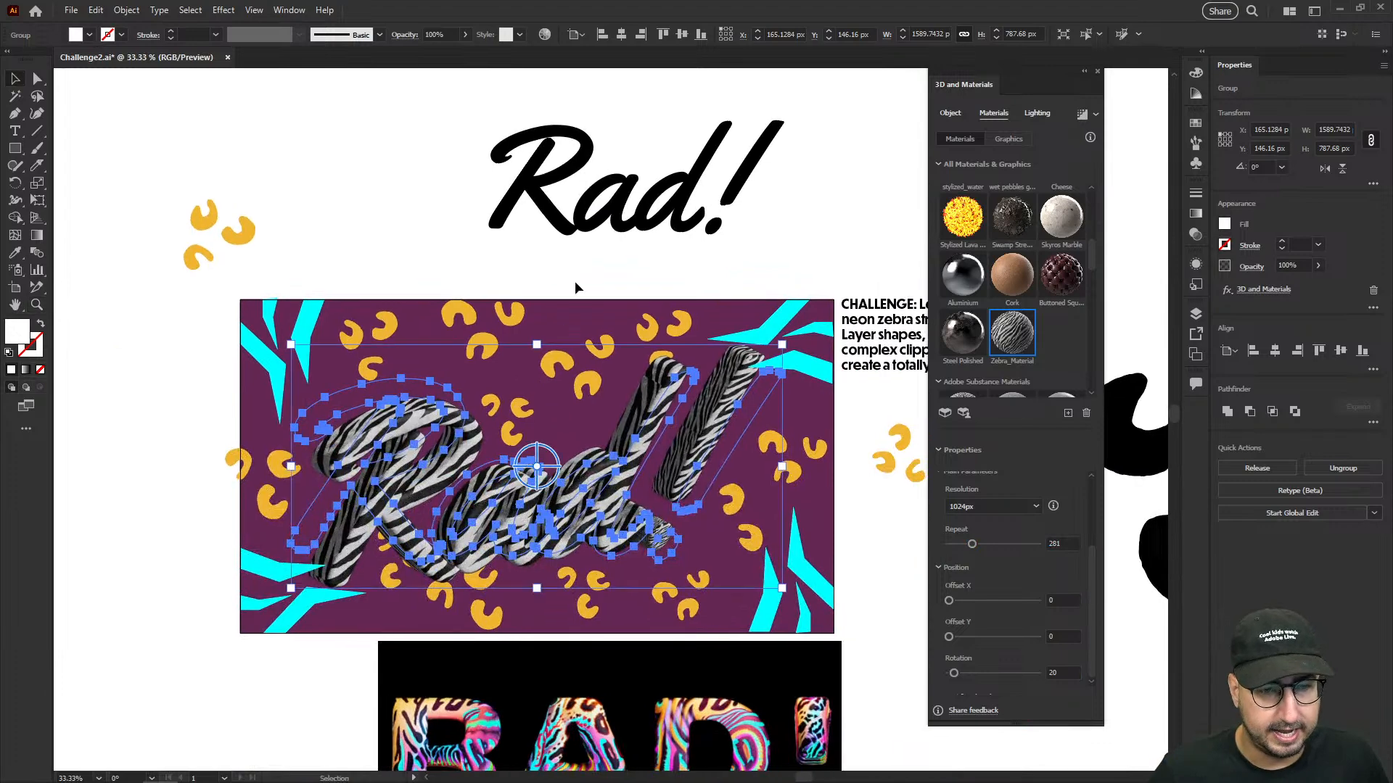
pyautogui.click(575, 288)
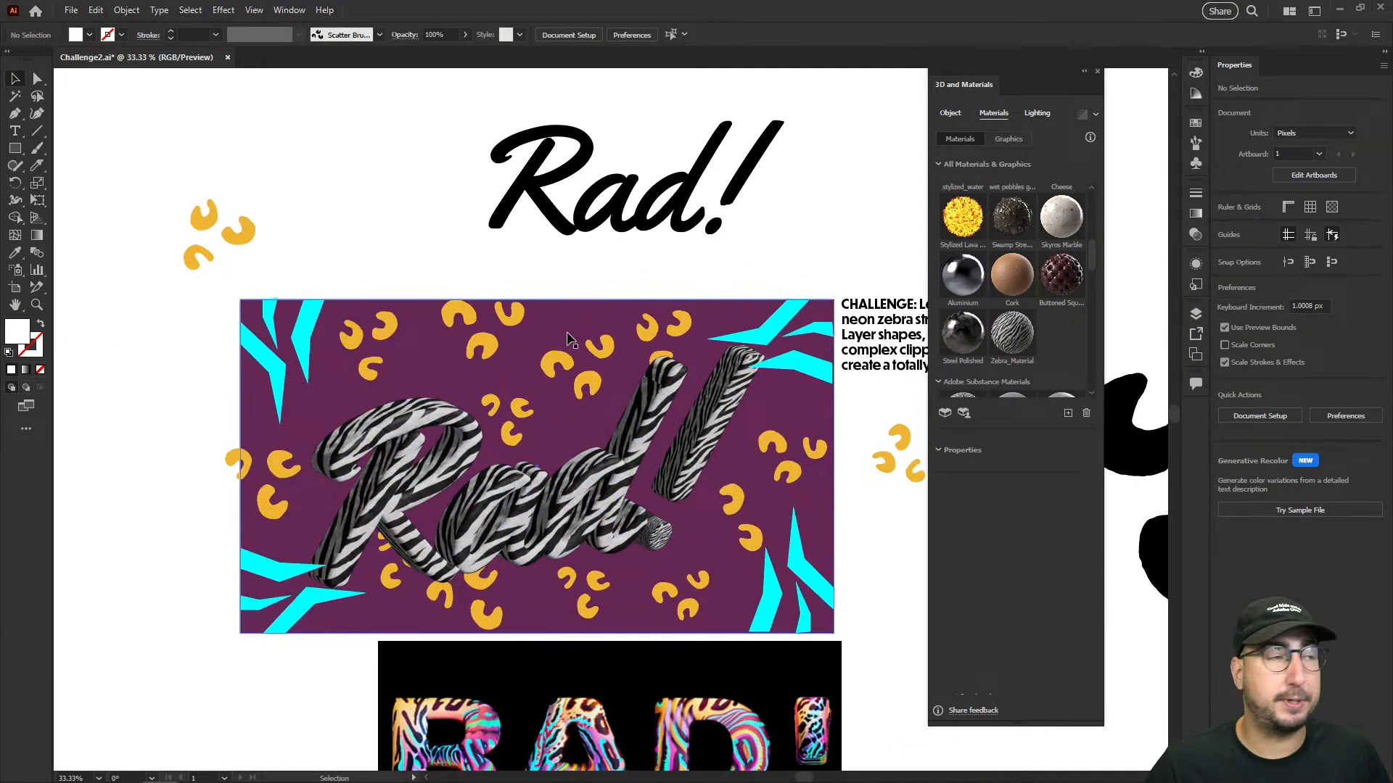
pyautogui.press('z')
pyautogui.click(655, 467)
pyautogui.press('space')
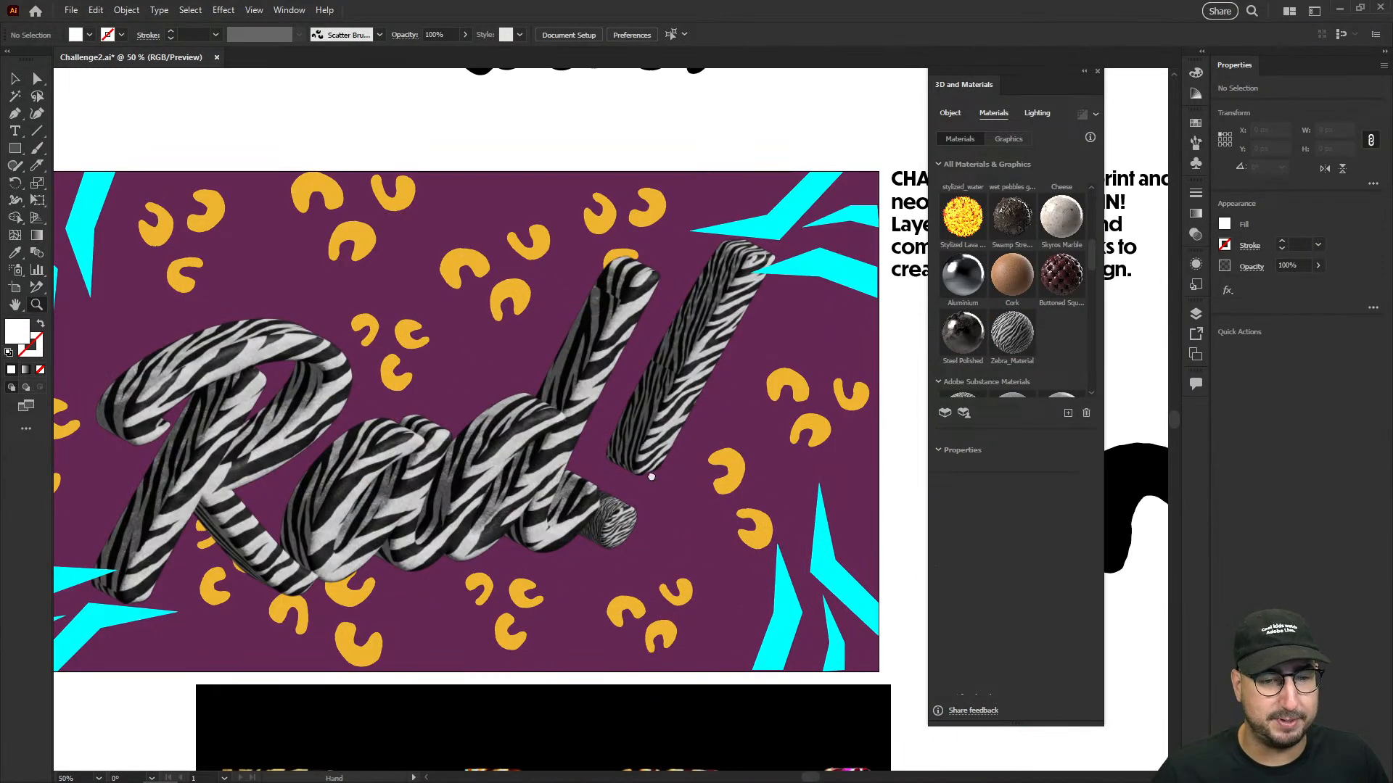
pyautogui.moveTo(640, 470); pyautogui.dragTo(717, 451)
# - Change the color of Light 1 on the 3D Rad! lettering to cyan 06e6f7
pyautogui.press('v')
pyautogui.click(717, 450)
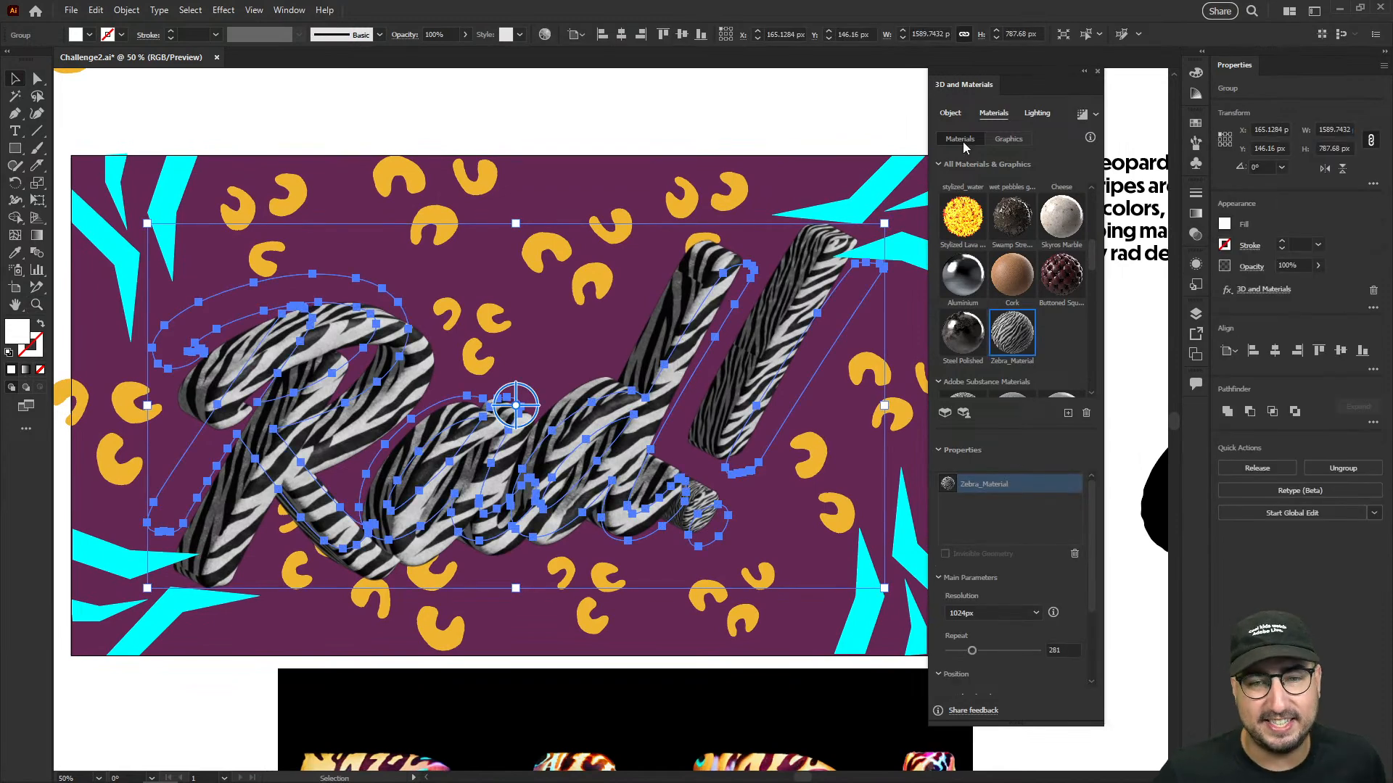
pyautogui.click(1036, 114)
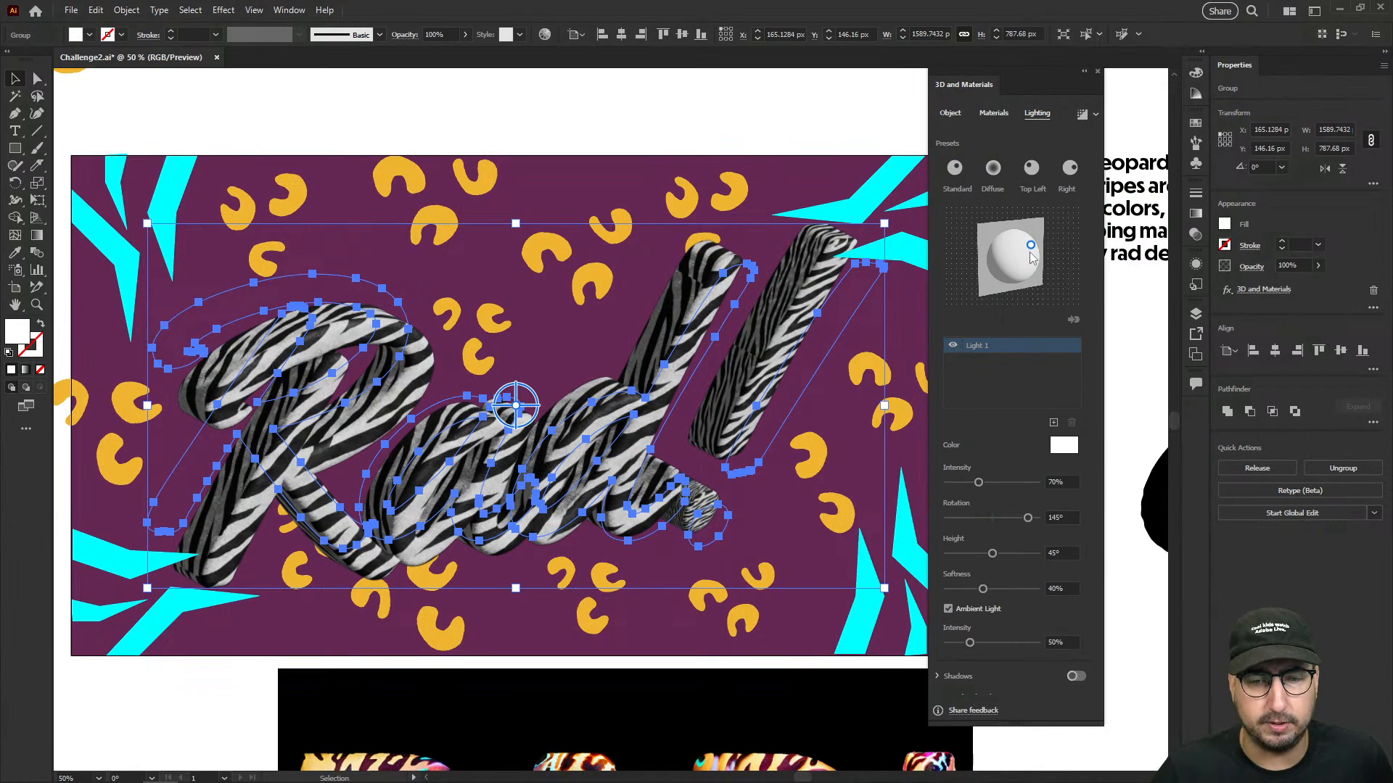
pyautogui.scroll(-5, 566, 595)
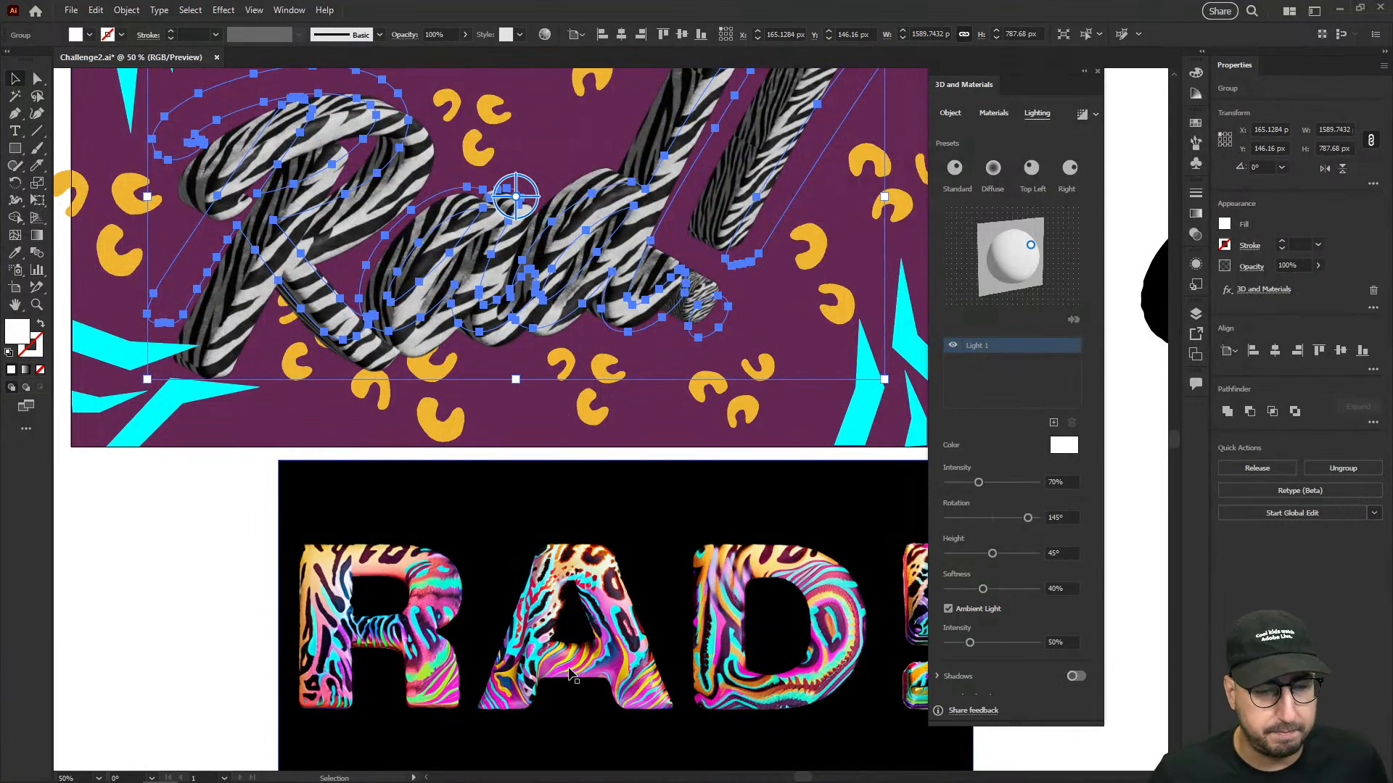
pyautogui.scroll(2, 616, 603)
pyautogui.scroll(2, 615, 603)
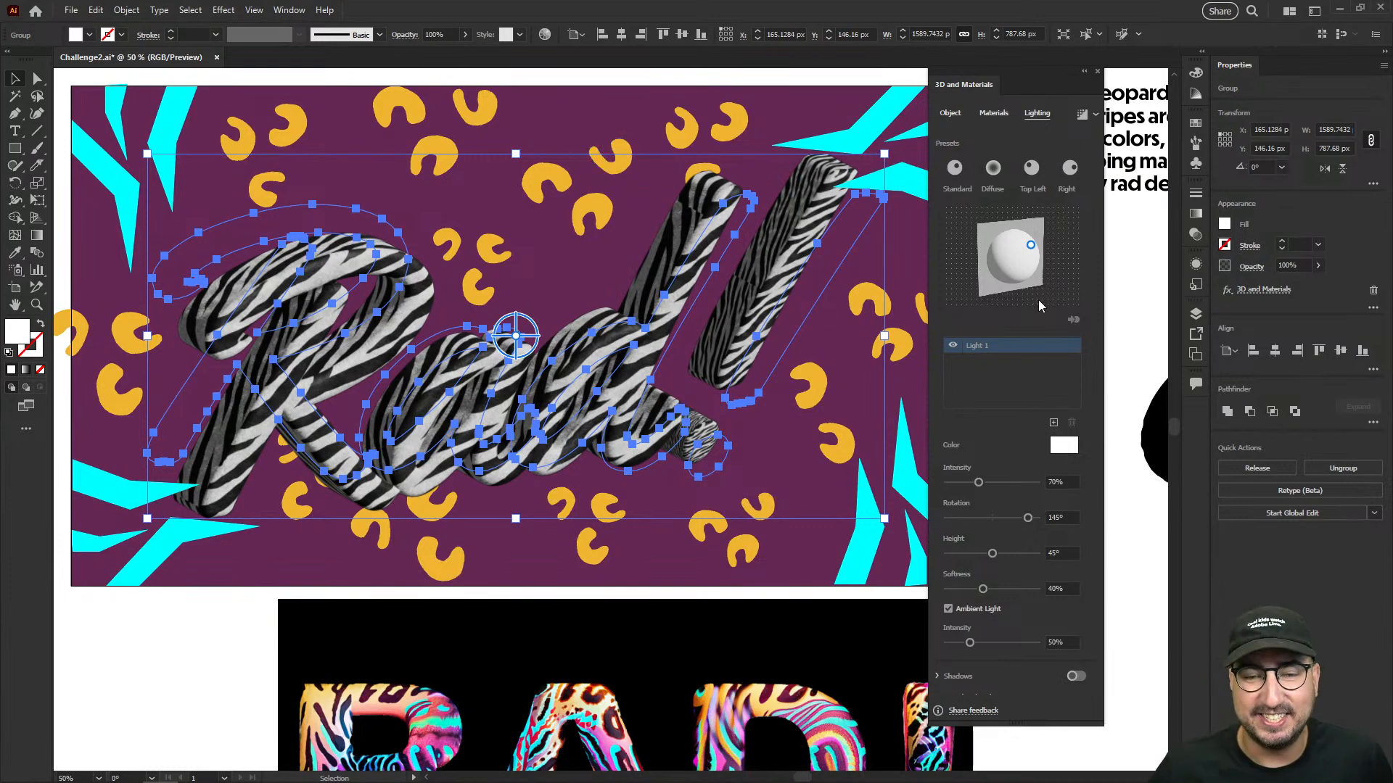
pyautogui.click(1060, 446)
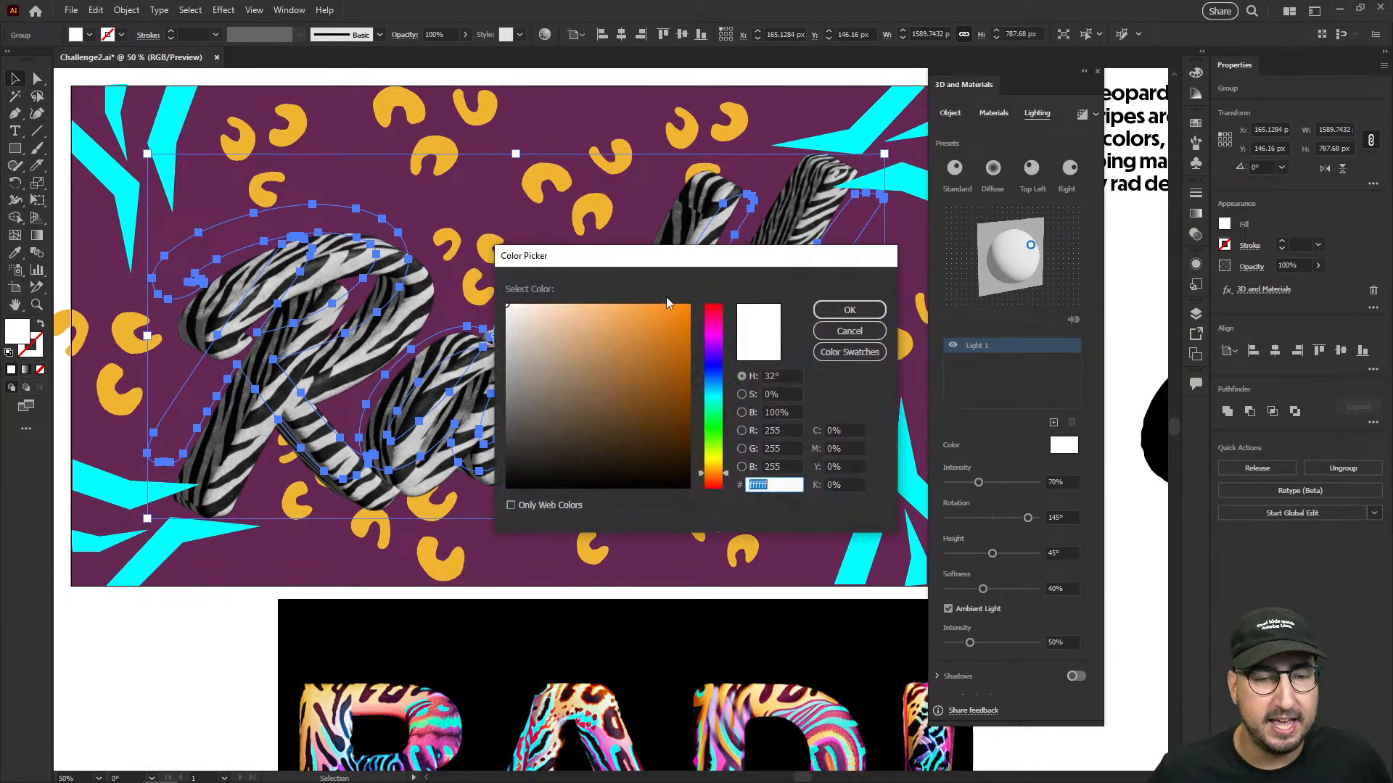
pyautogui.click(720, 396)
pyautogui.click(686, 310)
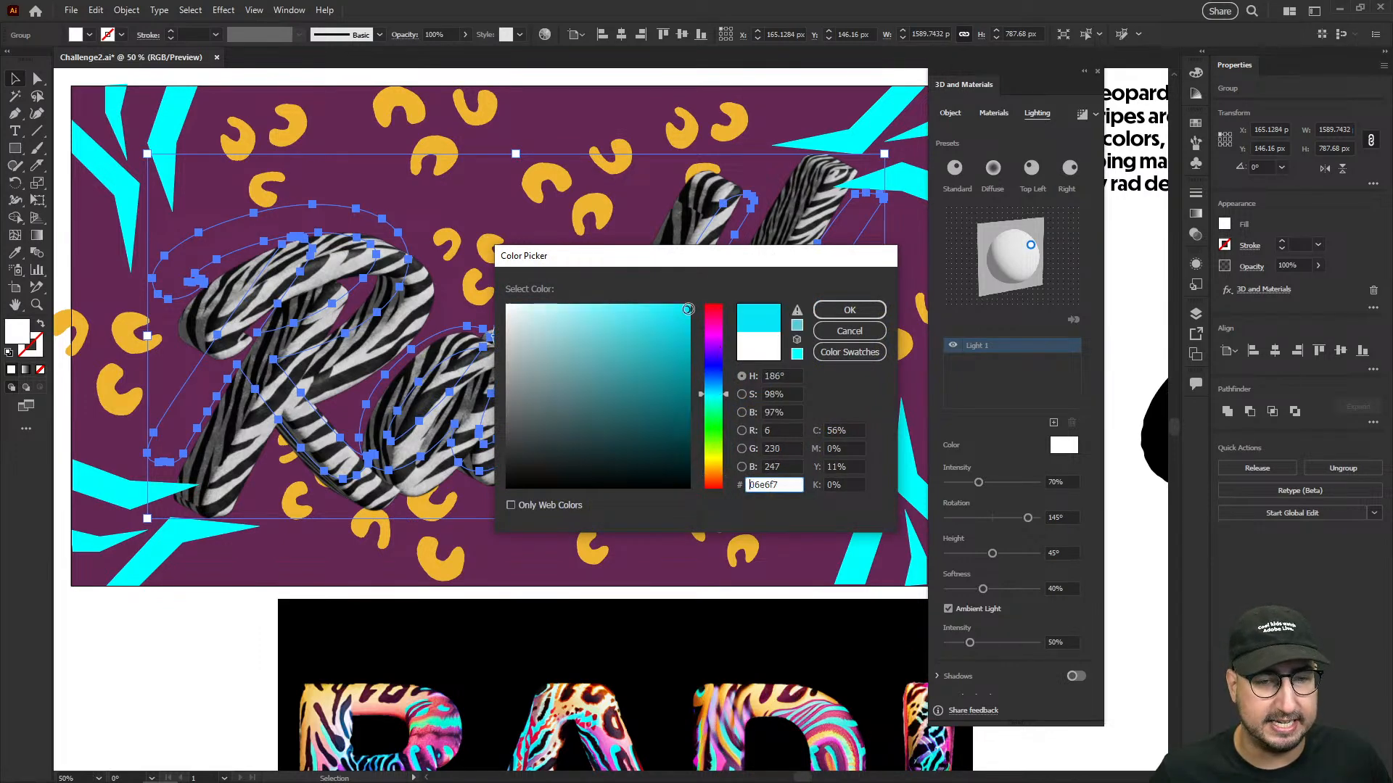
pyautogui.click(847, 311)
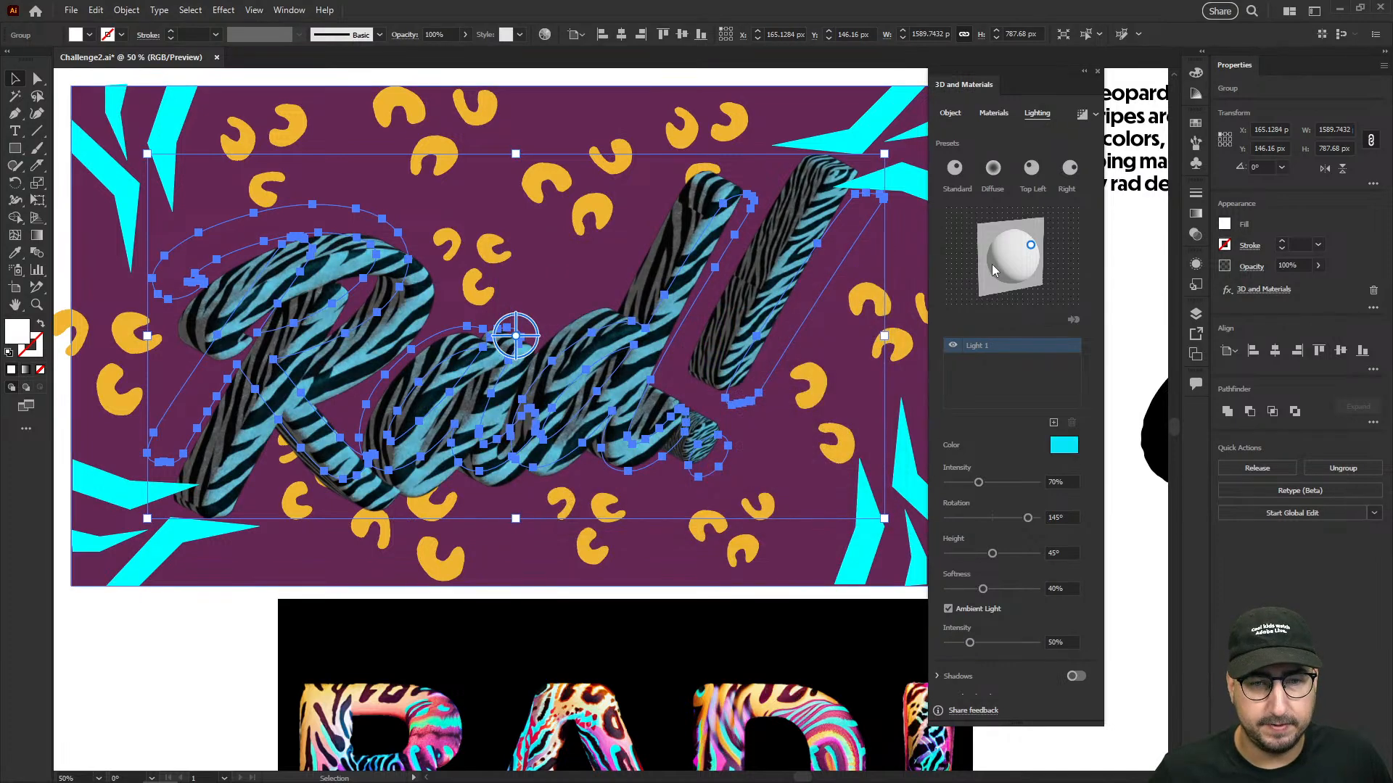
# - Reposition Light 1 to about 153° rotation and 52° height, and raise its intensity to 143%
pyautogui.moveTo(1023, 247); pyautogui.dragTo(1028, 246)
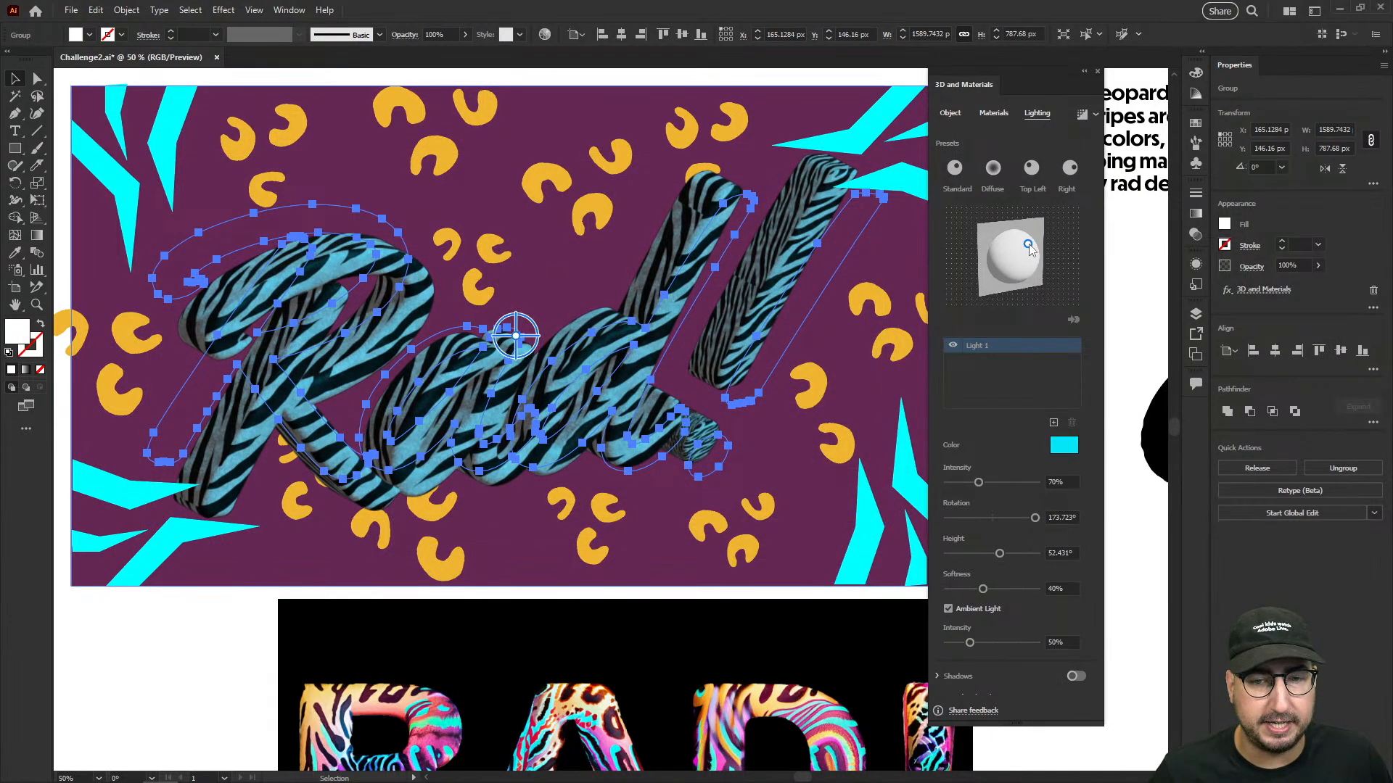
pyautogui.moveTo(1028, 248); pyautogui.dragTo(1022, 240)
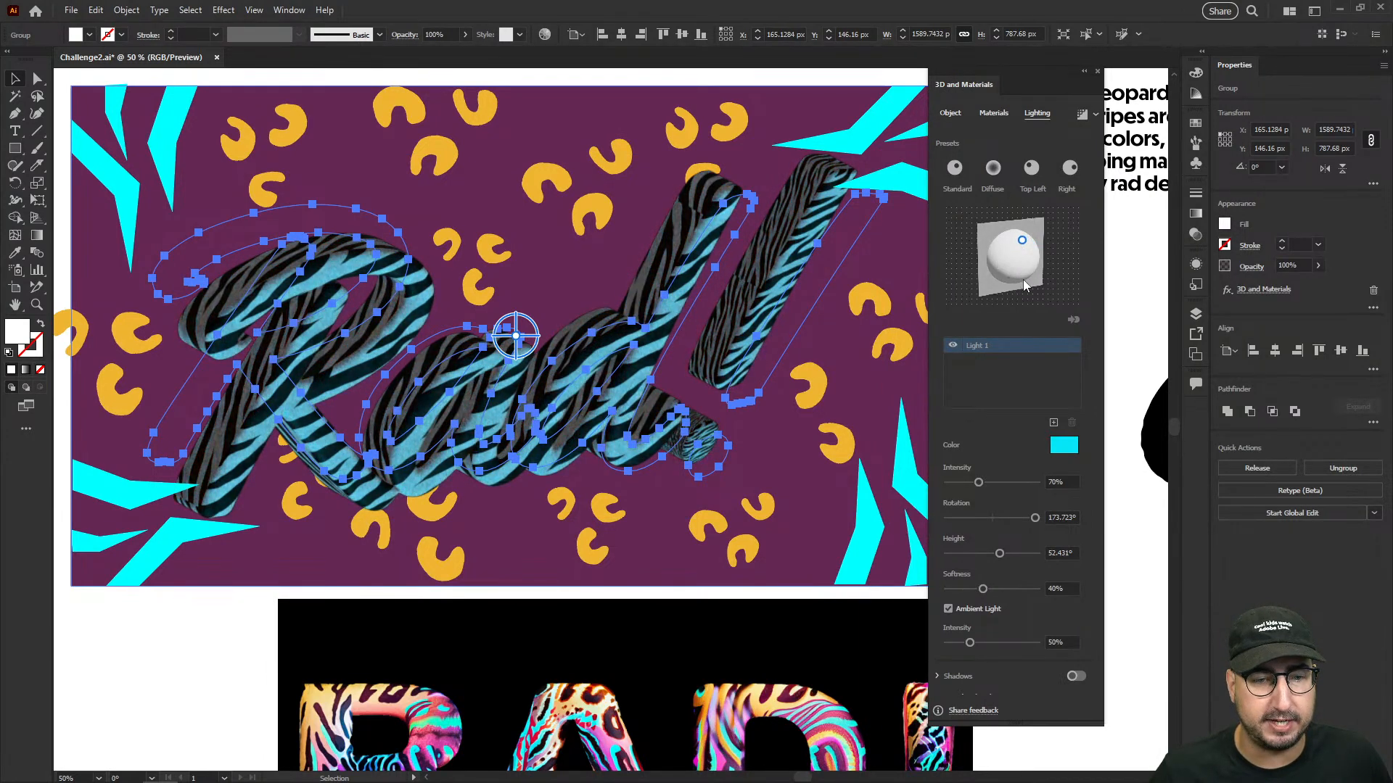
pyautogui.moveTo(1021, 240)
pyautogui.mouseDown()
pyautogui.moveTo(1013, 249)
pyautogui.moveTo(1029, 249)
pyautogui.mouseUp()
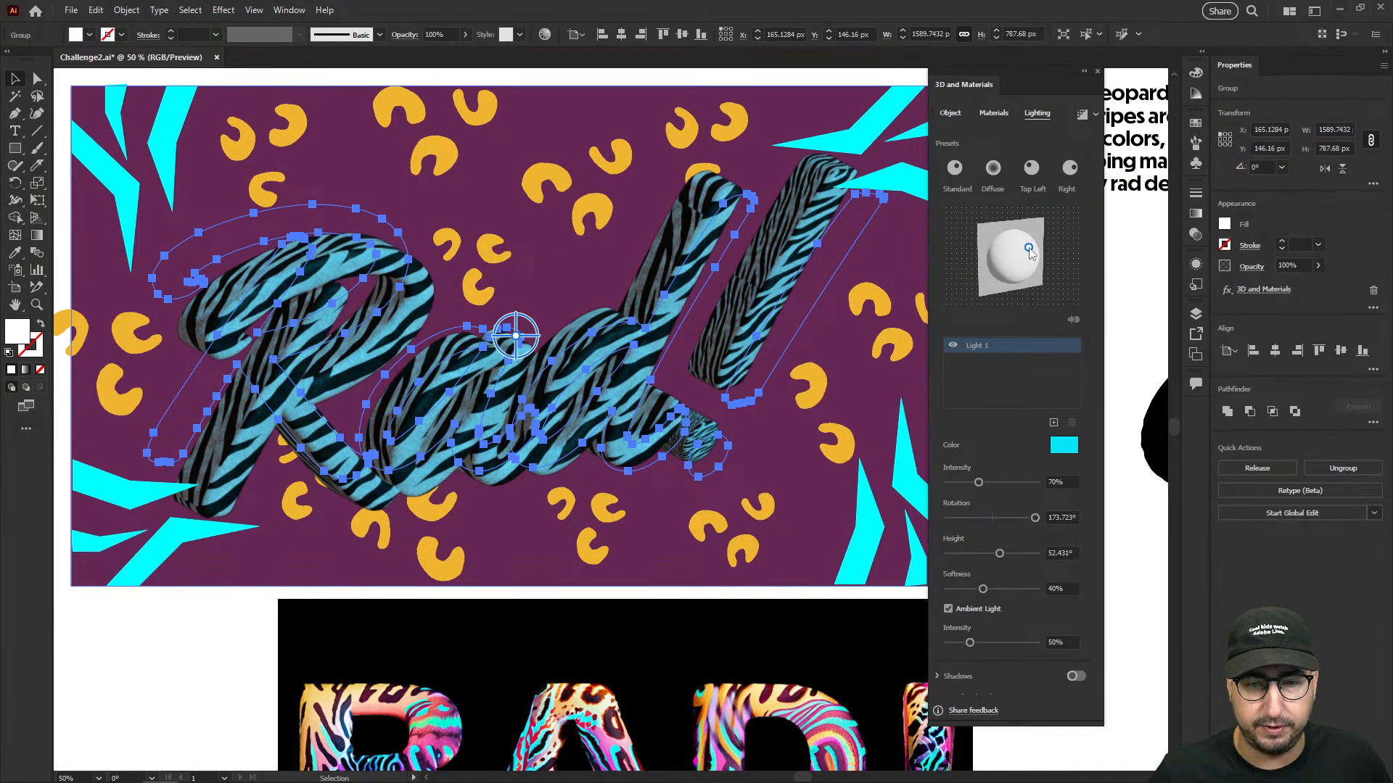
pyautogui.moveTo(1029, 249); pyautogui.dragTo(1028, 246)
pyautogui.moveTo(995, 482); pyautogui.dragTo(1011, 480)
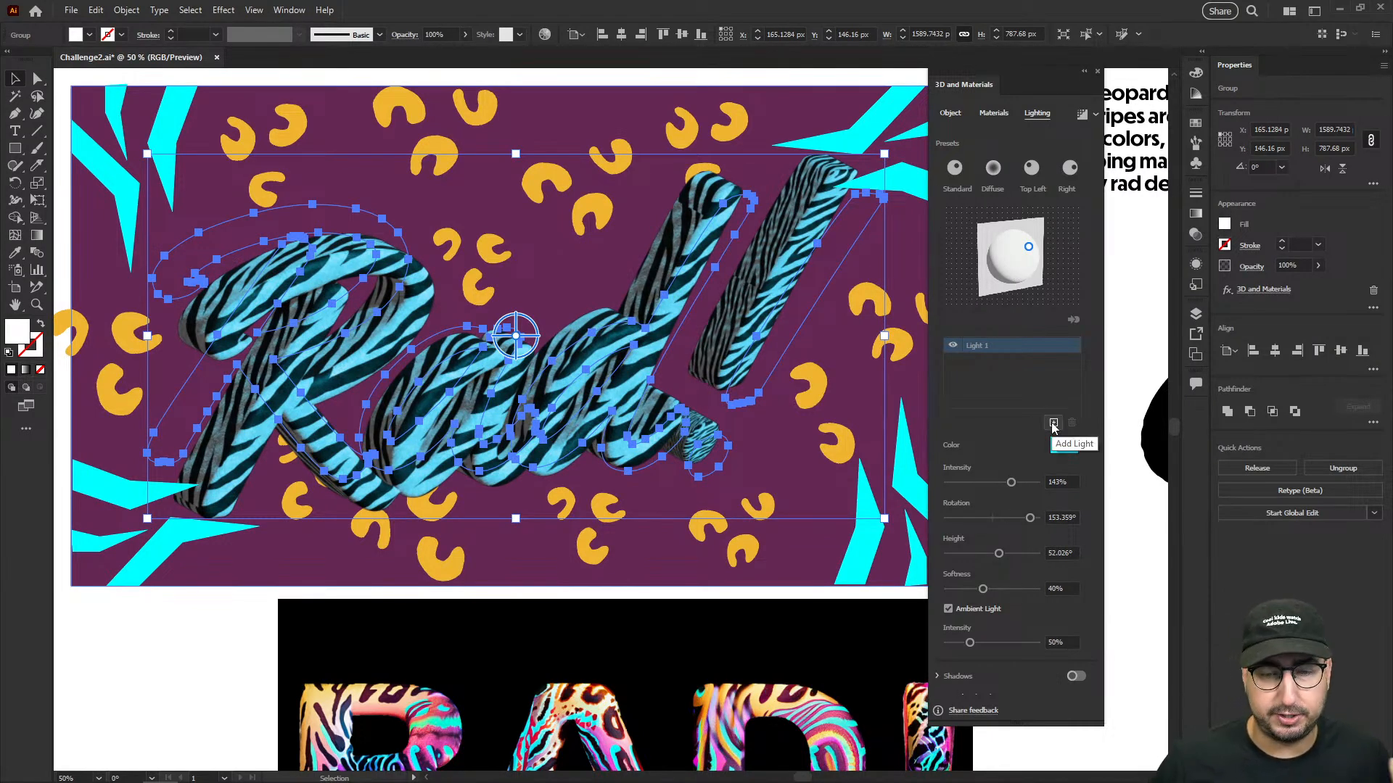
# - Add a second light at about -74° rotation and 46° height, and color it magenta ba04b6
pyautogui.click(1053, 422)
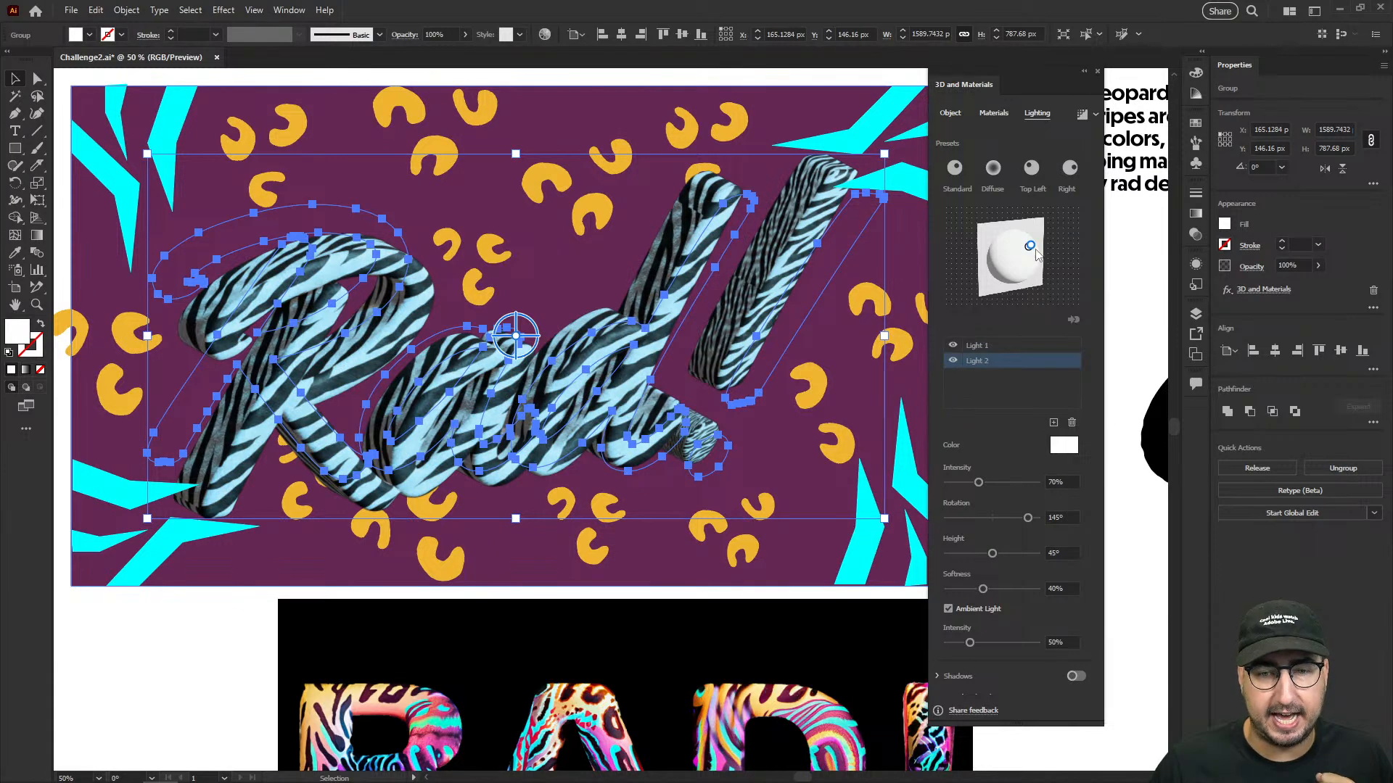
pyautogui.moveTo(1029, 247); pyautogui.dragTo(1005, 273)
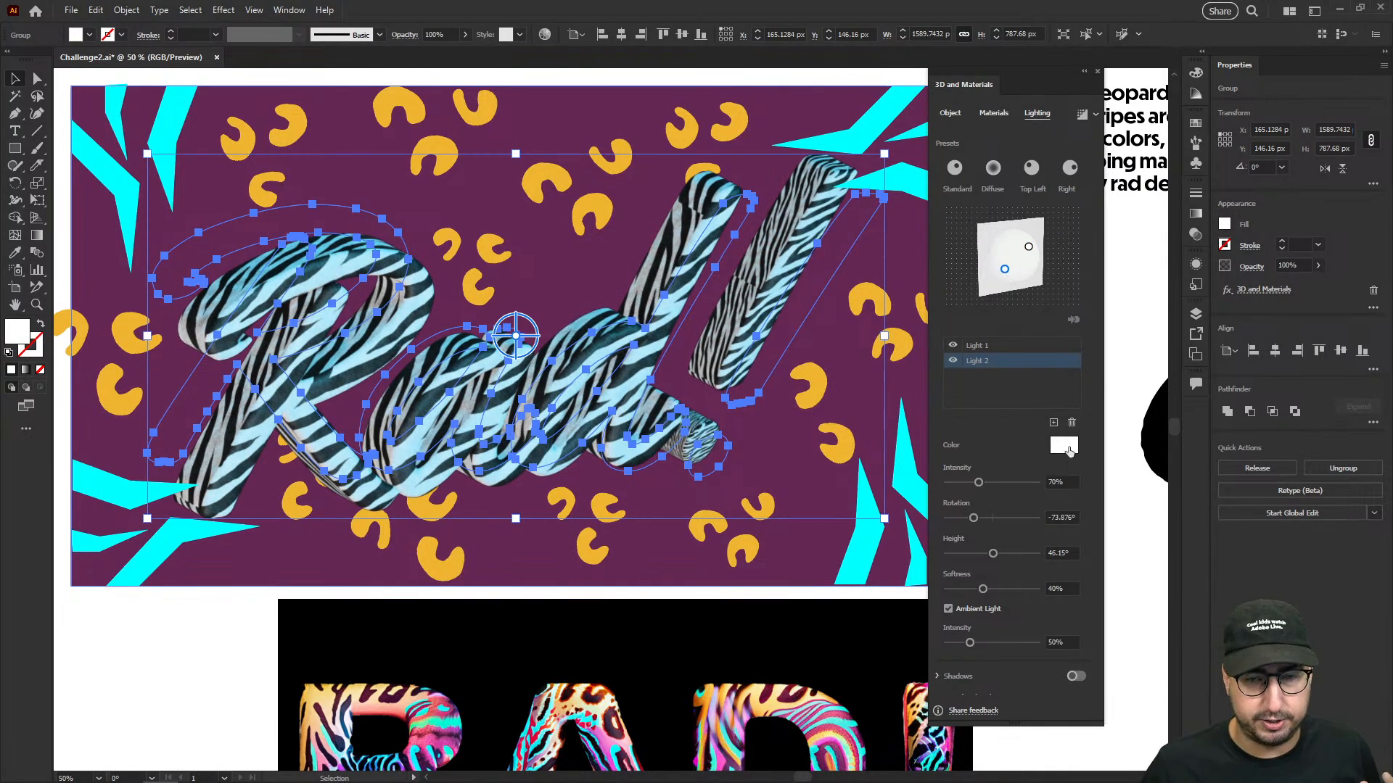
pyautogui.click(1067, 447)
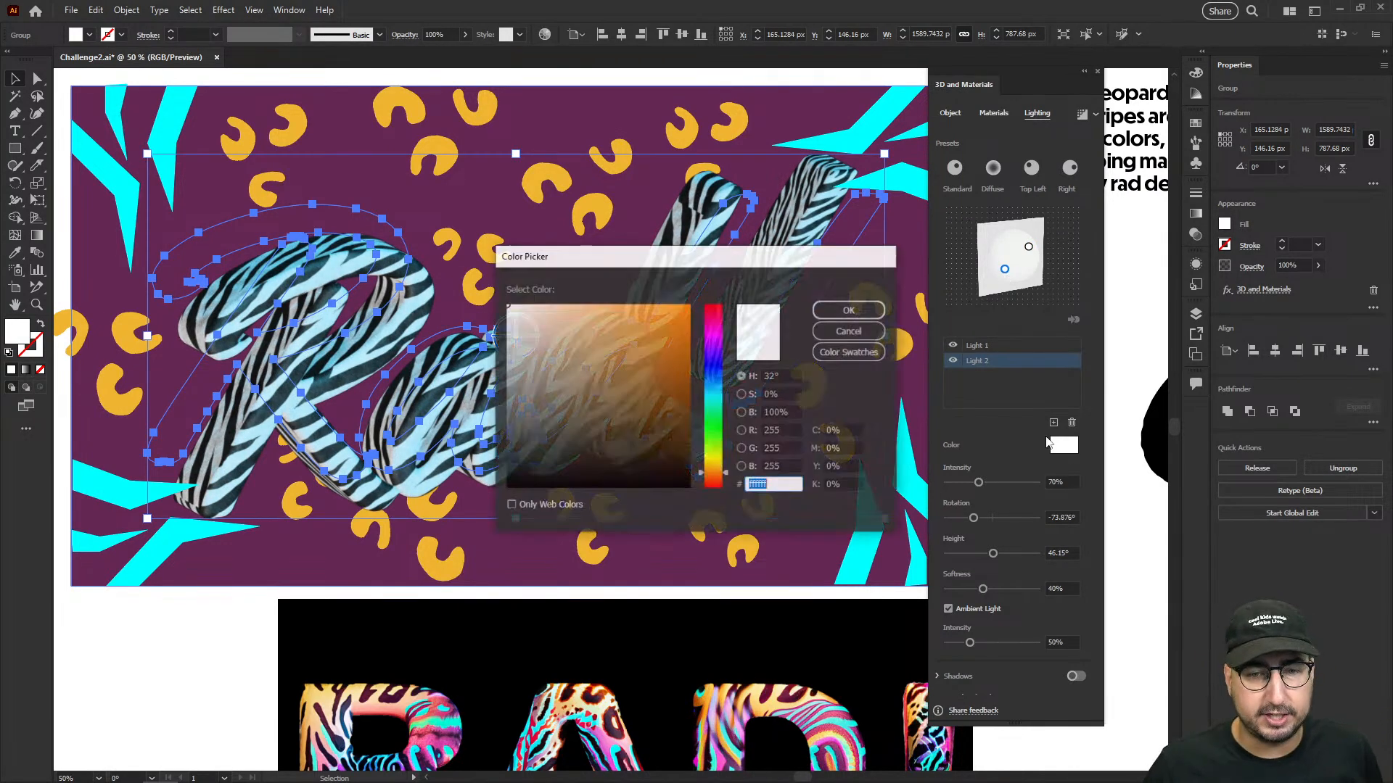
pyautogui.click(714, 334)
pyautogui.click(686, 354)
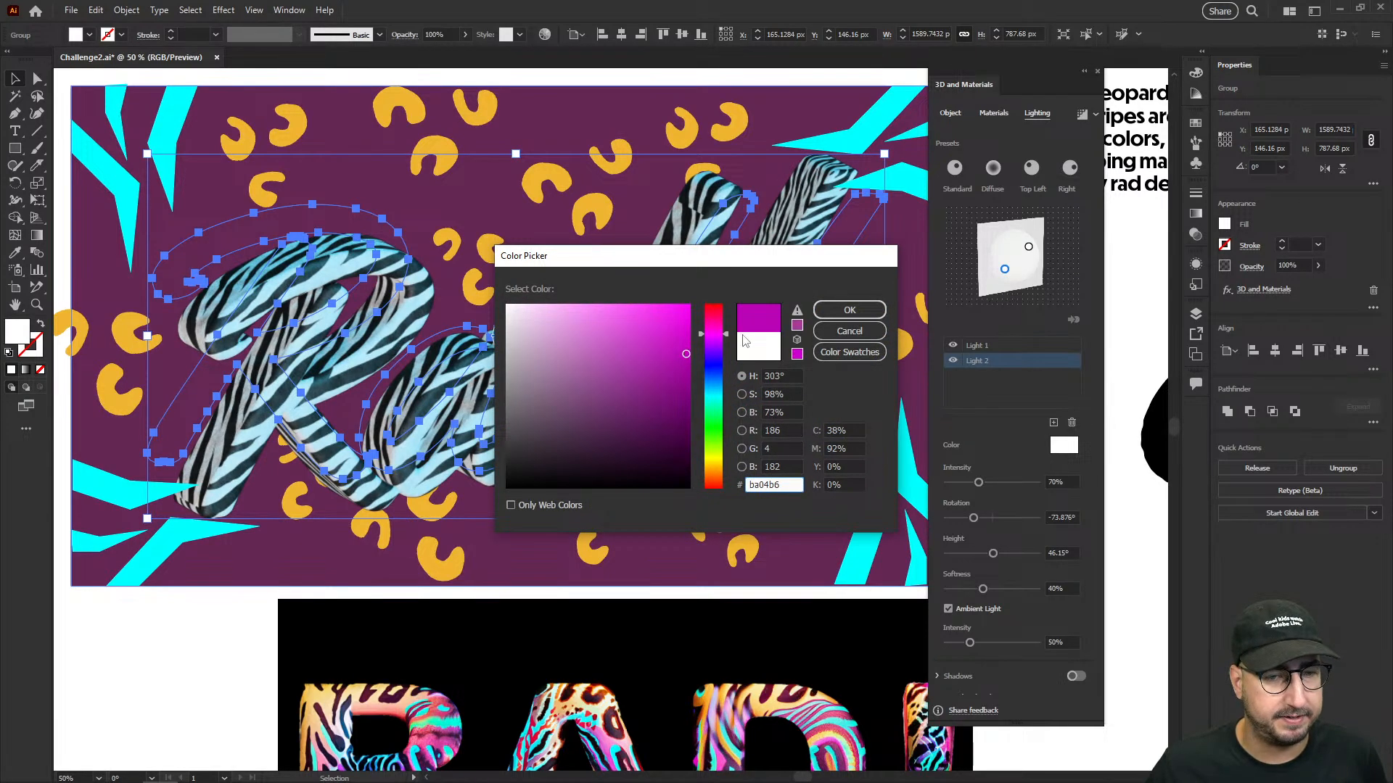
pyautogui.click(847, 310)
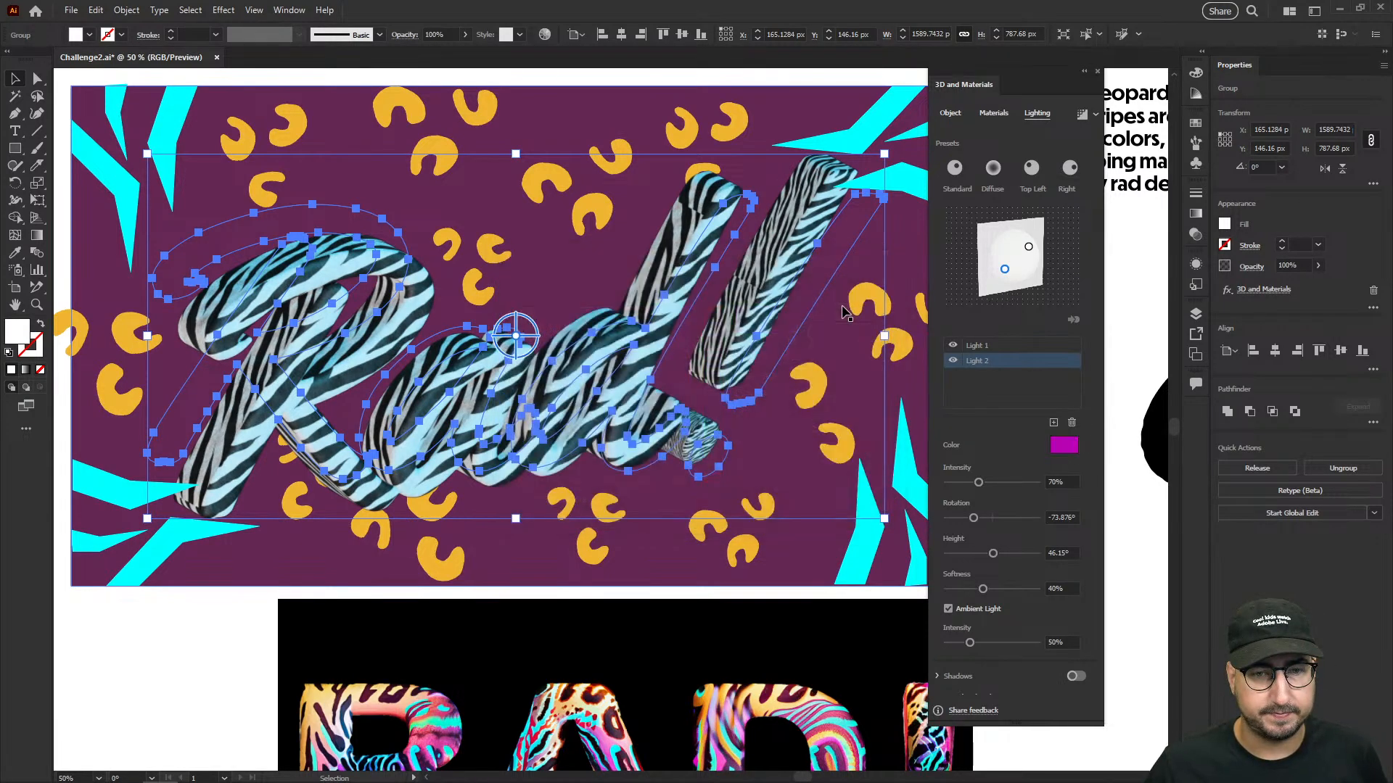
# - Raise the magenta light's intensity to 187% and move it to about -134° rotation and 26° height
pyautogui.moveTo(978, 483); pyautogui.dragTo(1012, 481)
pyautogui.click(1031, 483)
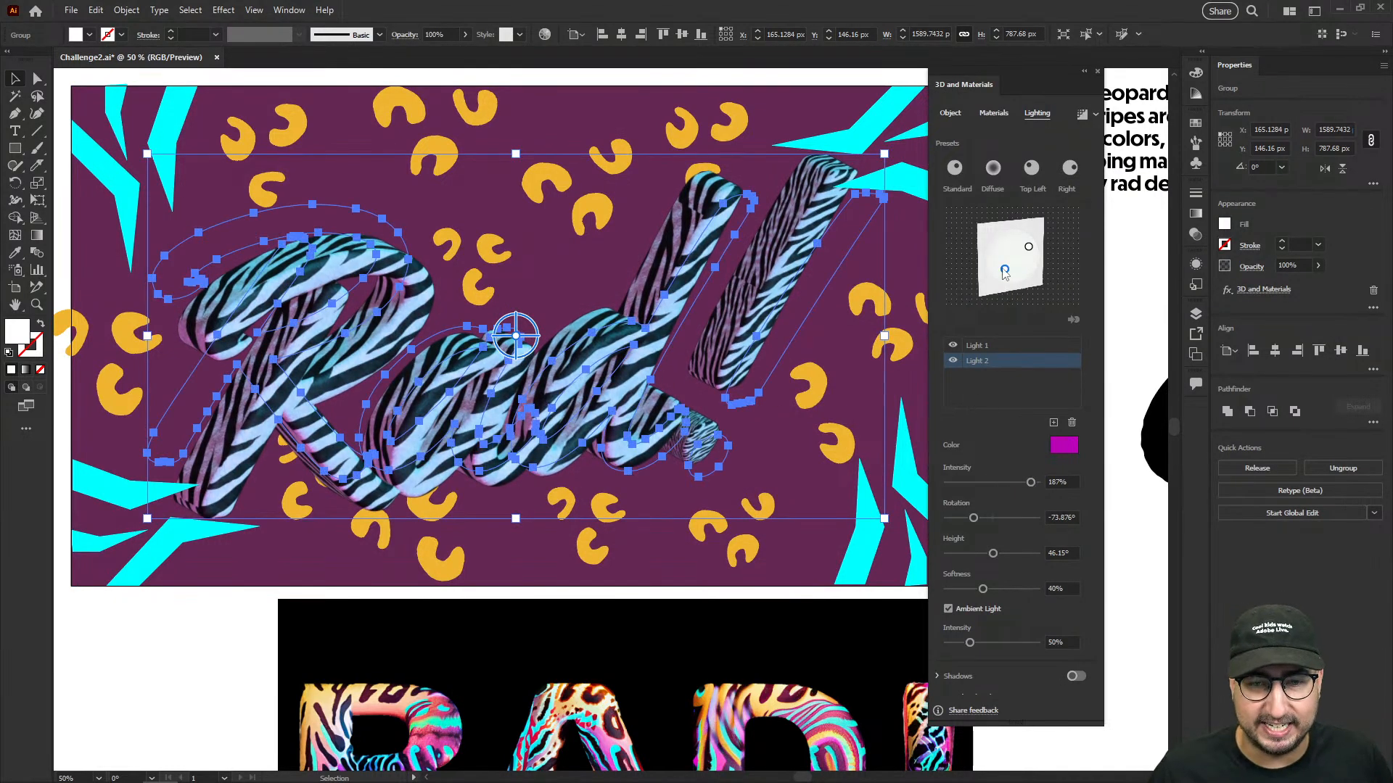
pyautogui.moveTo(1004, 269); pyautogui.dragTo(1005, 251)
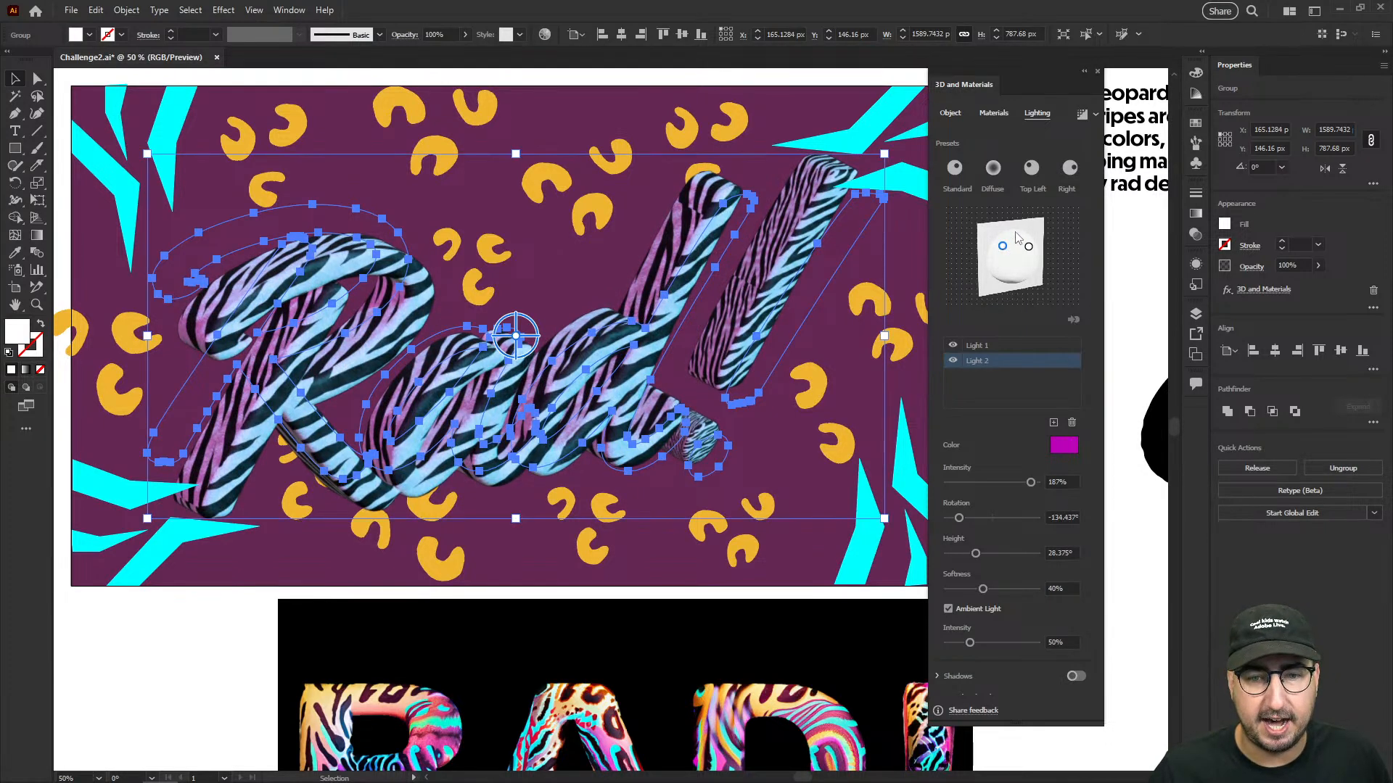
# - Add a third light at about -171° rotation and 21° height, and color it bright green
pyautogui.click(1053, 427)
pyautogui.moveTo(1028, 252); pyautogui.dragTo(1013, 238)
pyautogui.click(1064, 445)
pyautogui.click(714, 426)
pyautogui.moveTo(680, 322); pyautogui.dragTo(703, 293)
pyautogui.click(832, 308)
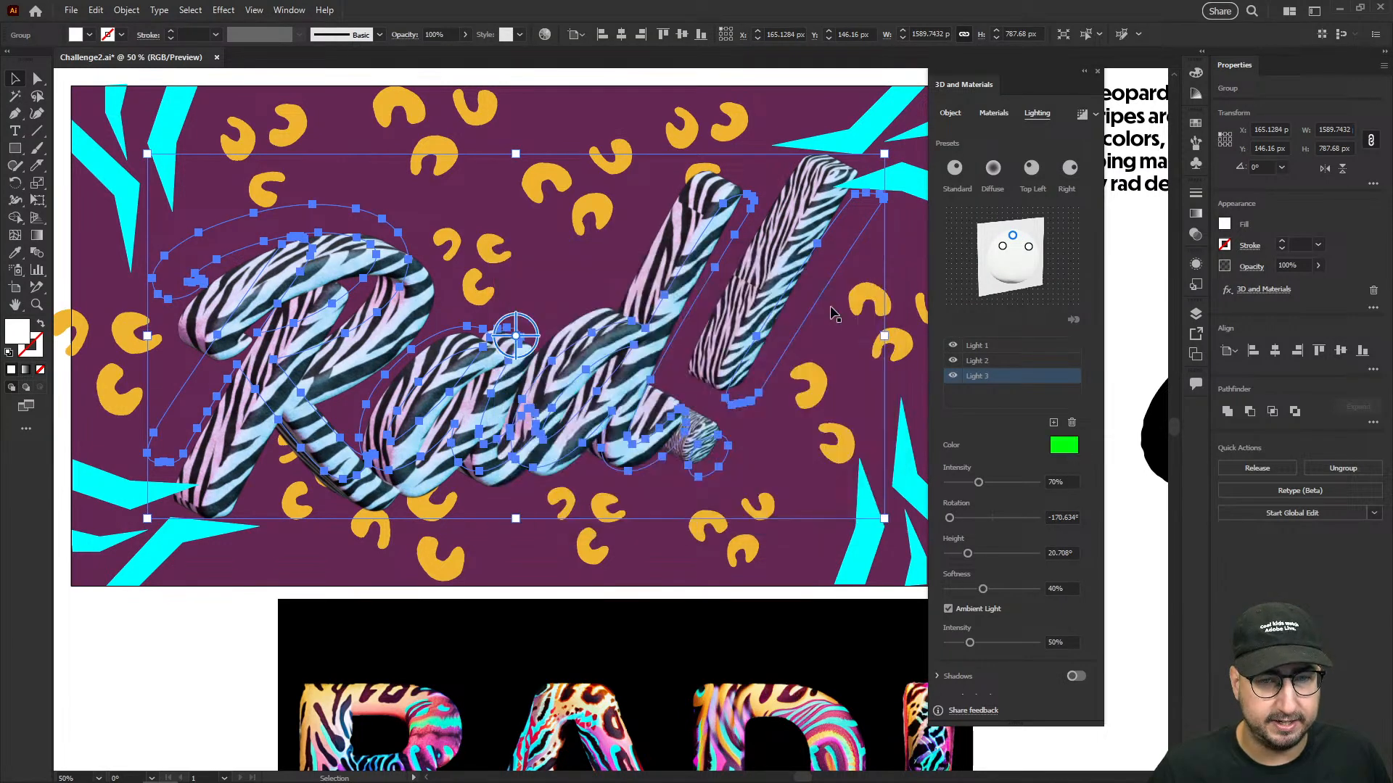
# - Spread the three lights apart, placing the green one at about -153° rotation and 18° height with 60% intensity
pyautogui.click(1015, 482)
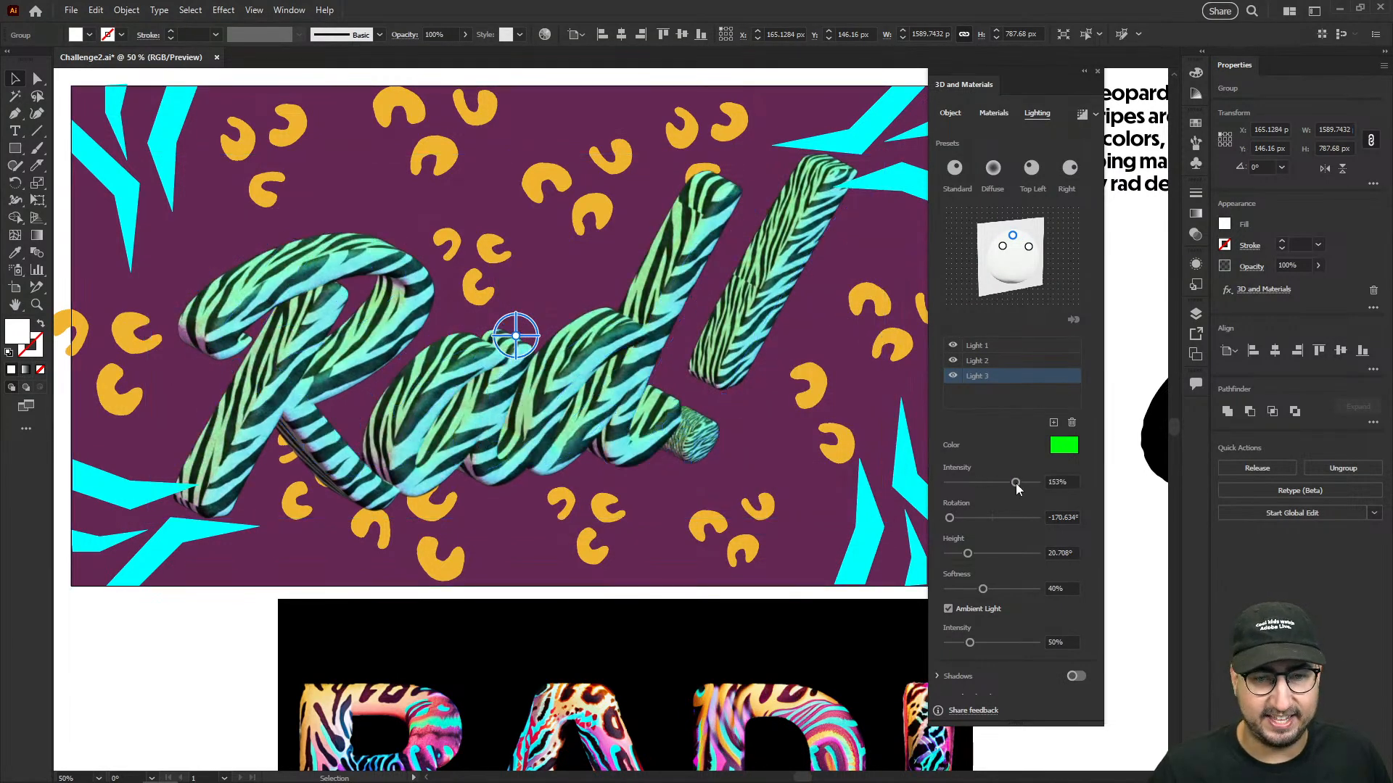
pyautogui.moveTo(1002, 246)
pyautogui.mouseDown()
pyautogui.moveTo(999, 265)
pyautogui.moveTo(1029, 254)
pyautogui.moveTo(1018, 275)
pyautogui.moveTo(1026, 256)
pyautogui.moveTo(1017, 274)
pyautogui.moveTo(1004, 267)
pyautogui.moveTo(1022, 255)
pyautogui.moveTo(1007, 238)
pyautogui.mouseUp()
pyautogui.click(990, 482)
pyautogui.click(973, 481)
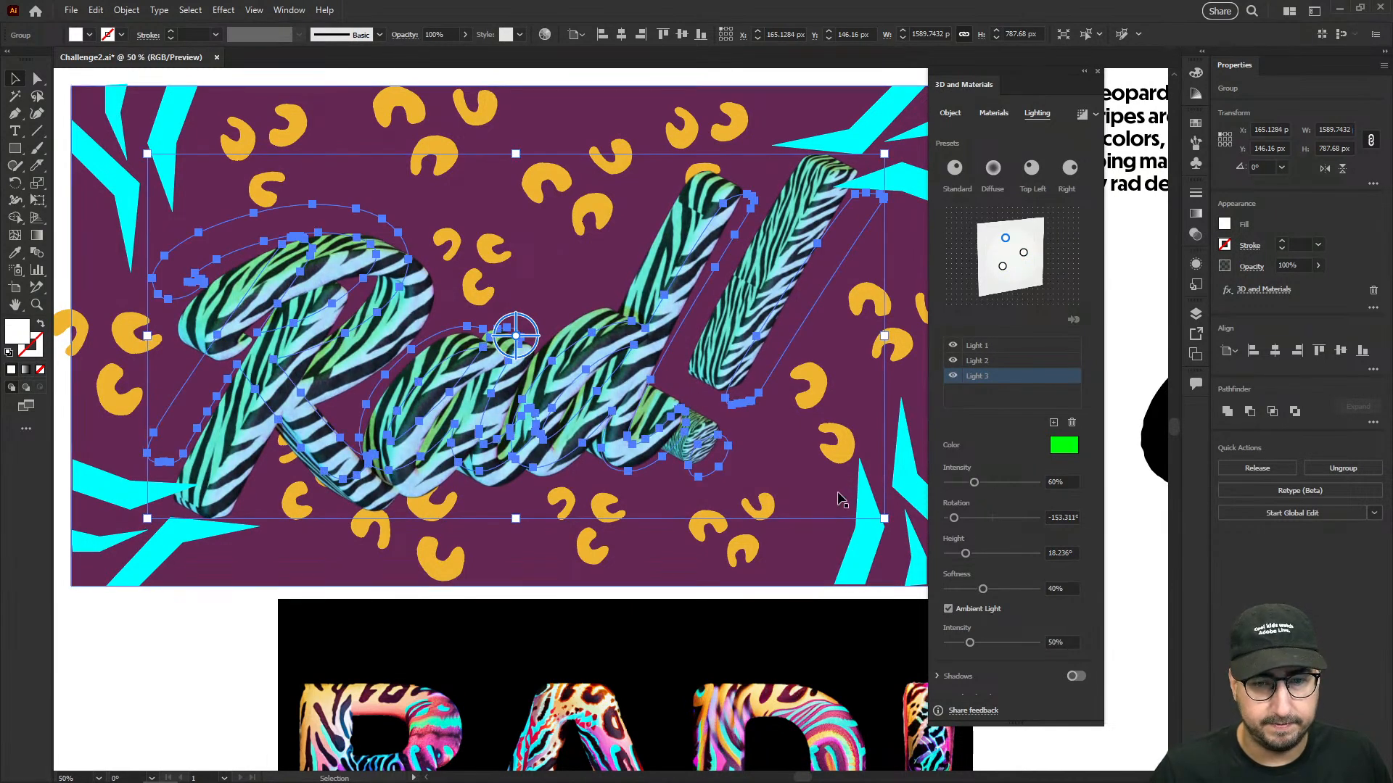
# - Reduce the extrusion depth of the 3D Rad! lettering to 1.125 in
pyautogui.click(220, 647)
pyautogui.press('z')
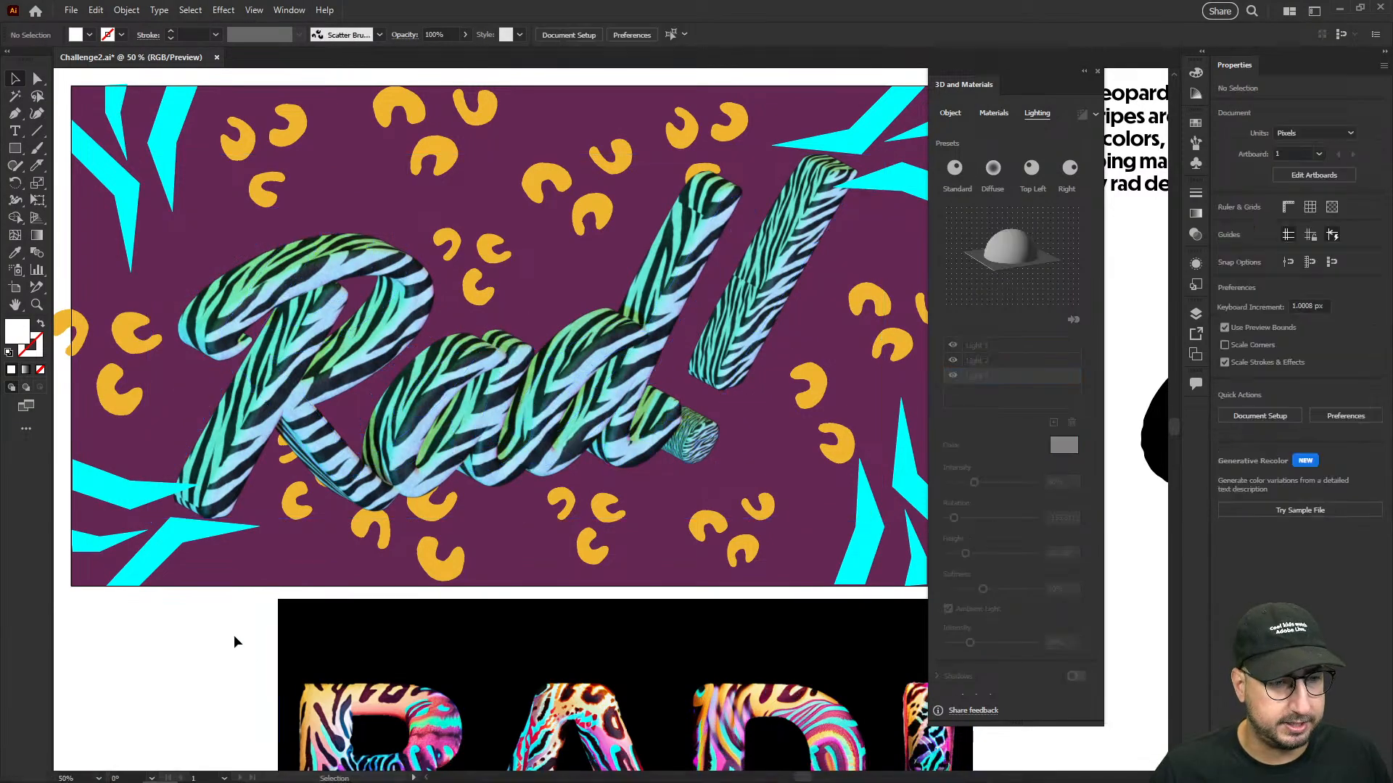
pyautogui.keyDown('alt'); pyautogui.click(632, 370); pyautogui.keyUp('alt')
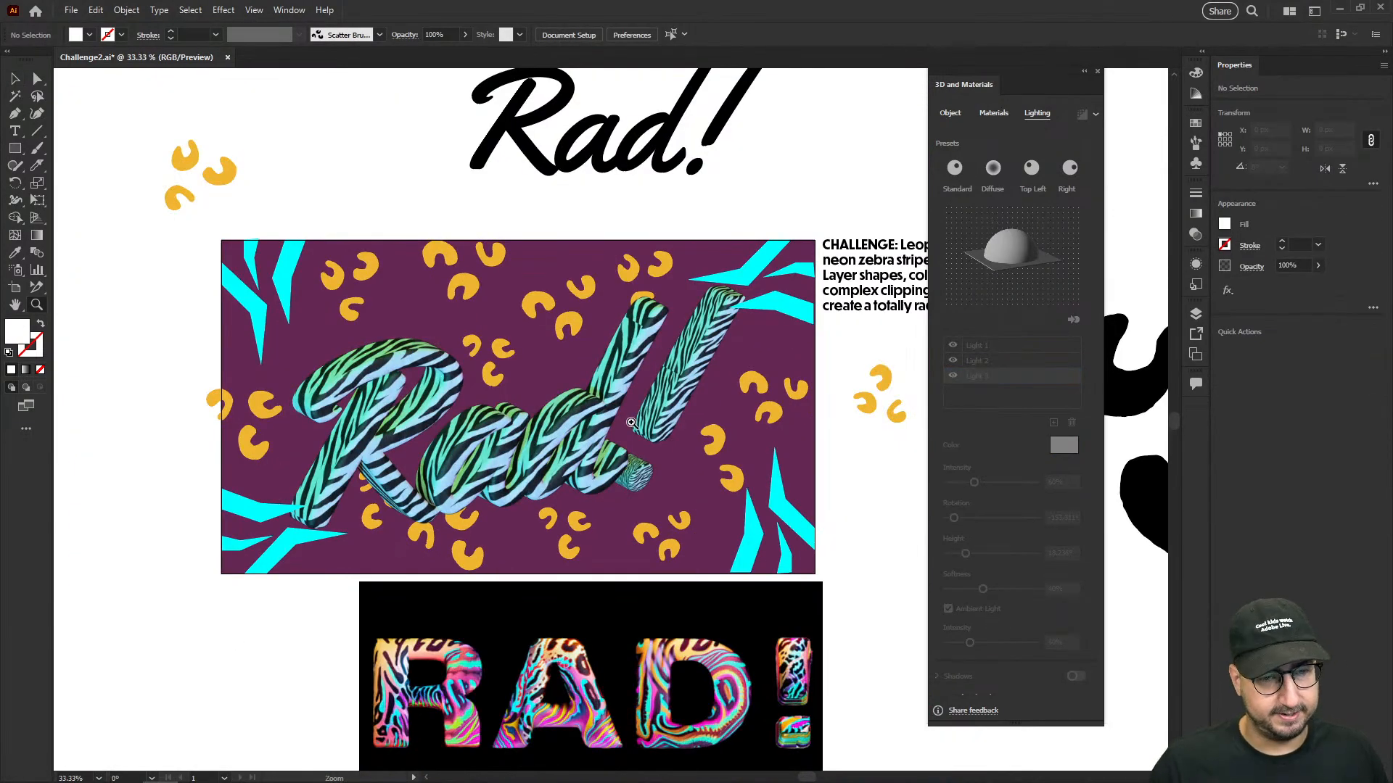
pyautogui.click(617, 464)
pyautogui.press('v')
pyautogui.click(599, 376)
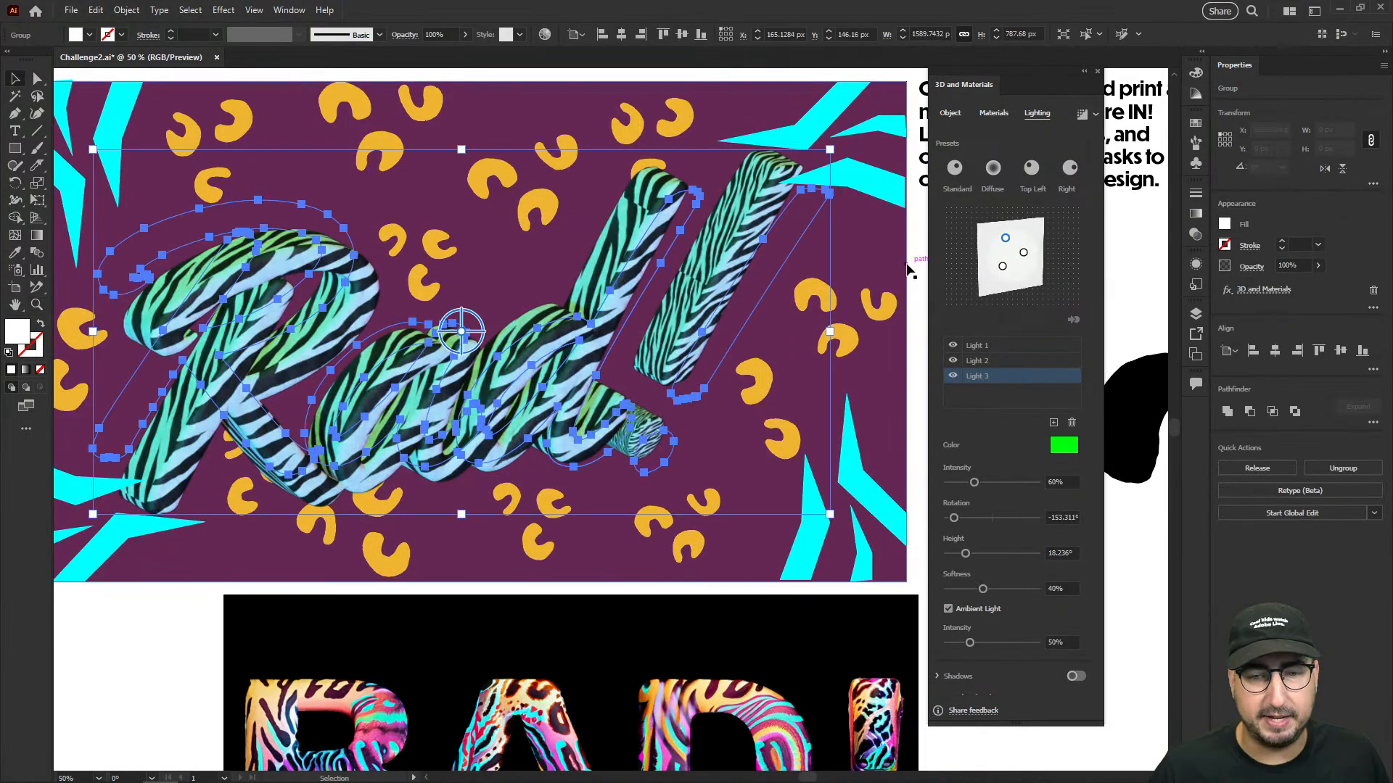
pyautogui.click(951, 113)
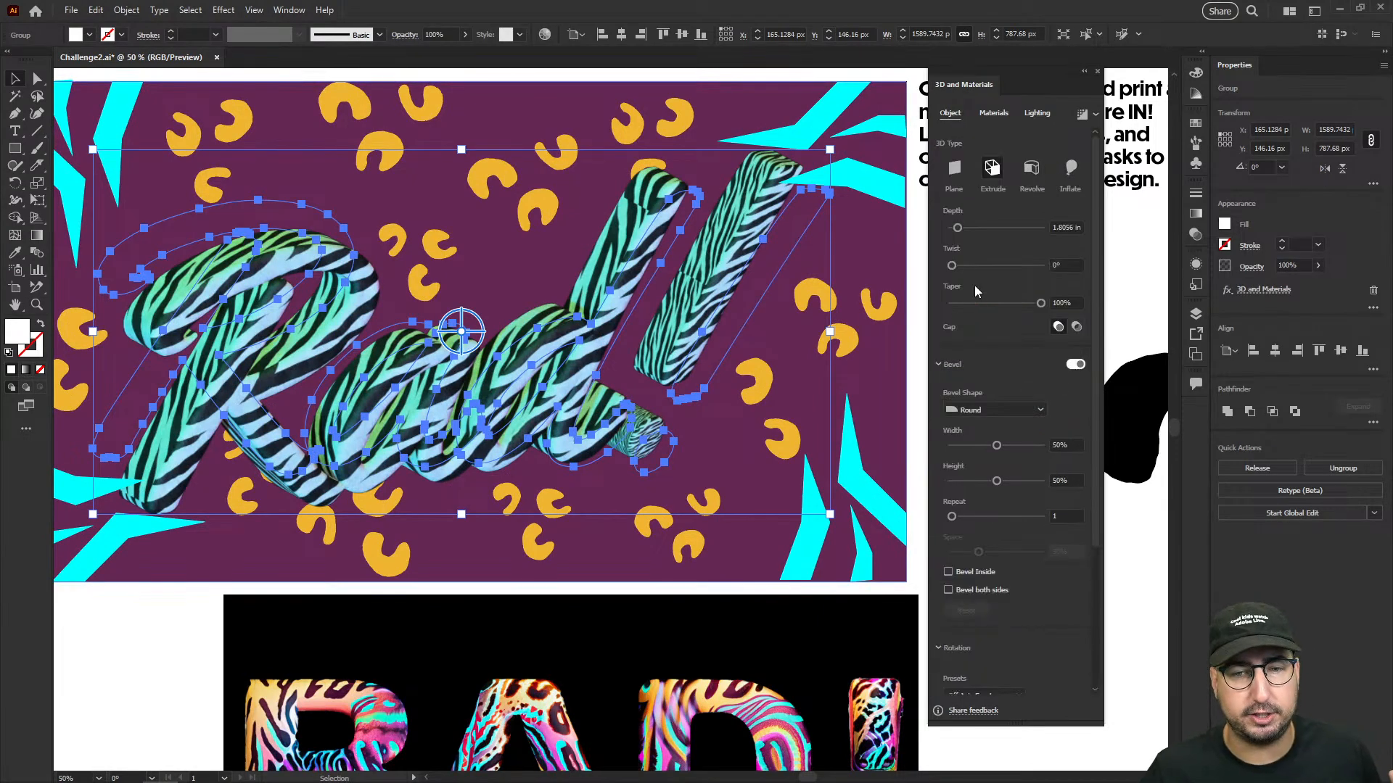
pyautogui.moveTo(953, 233); pyautogui.dragTo(956, 232)
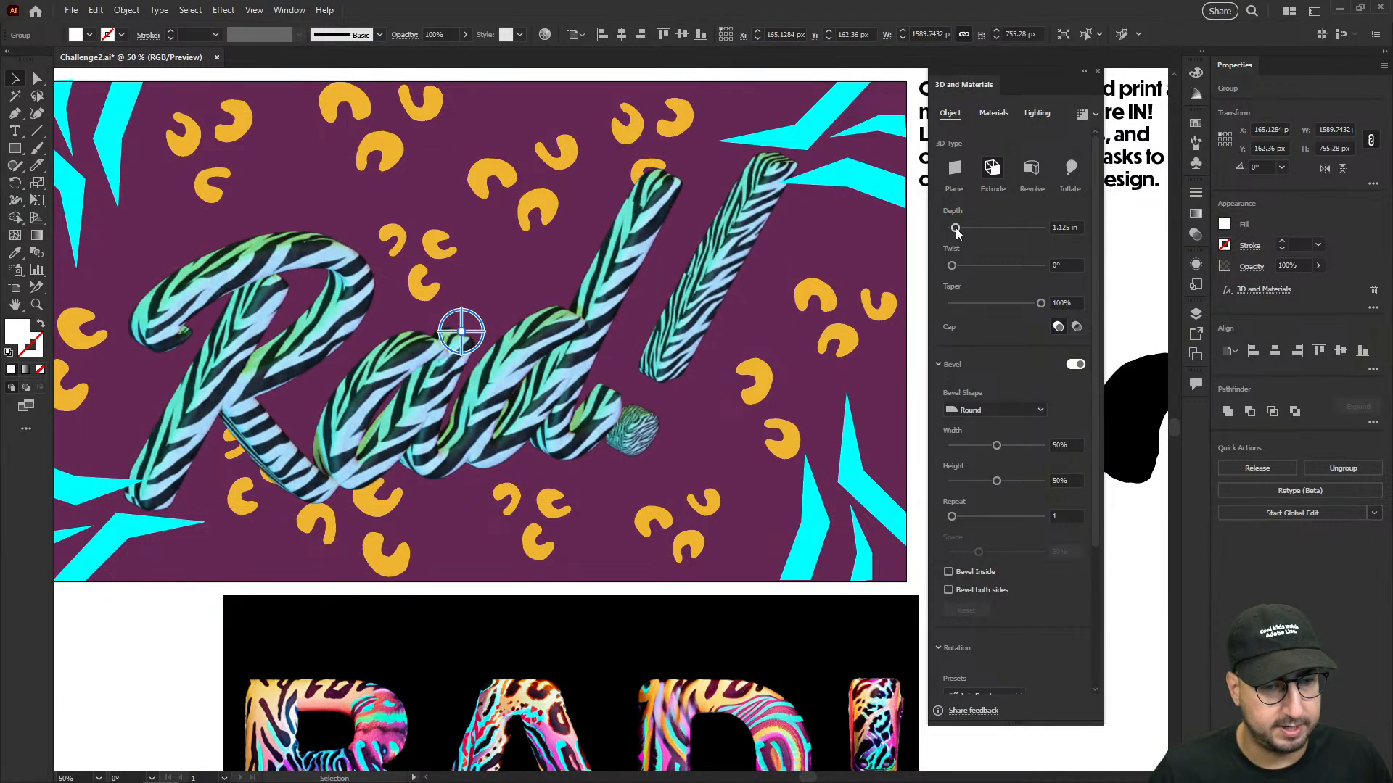
pyautogui.scroll(-3, 1003, 650)
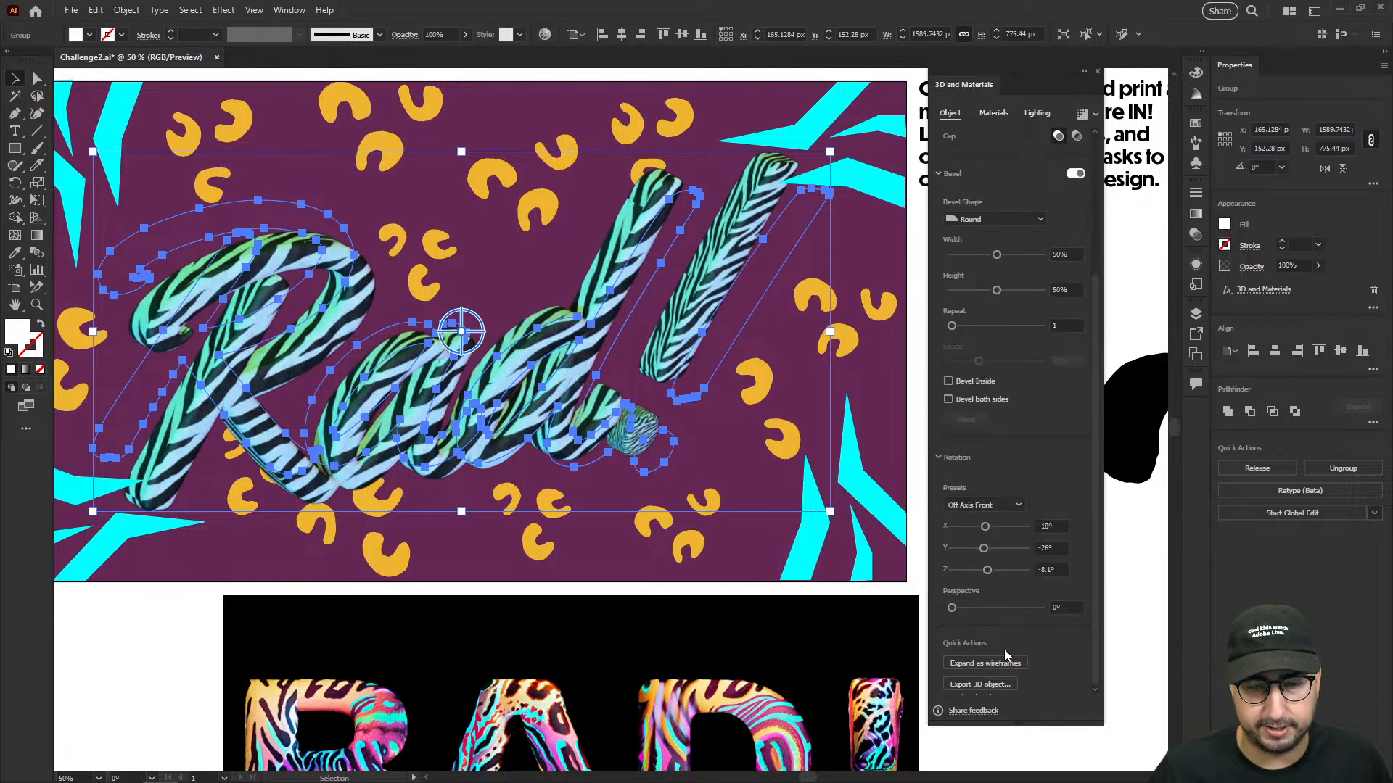
# - Set the zebra material's repeat to 465 and move the 3D lettering to about X 209 px, Y 135 px
pyautogui.click(994, 114)
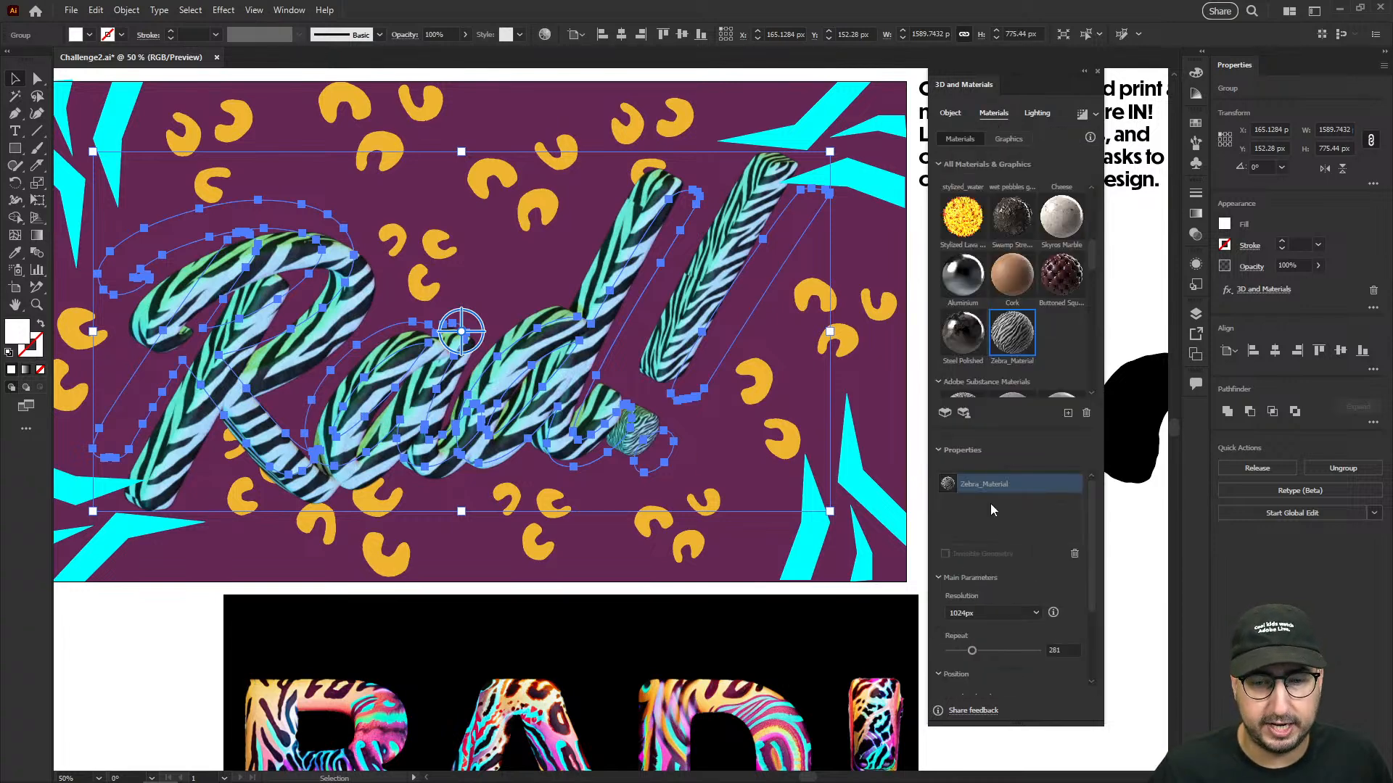
pyautogui.click(988, 649)
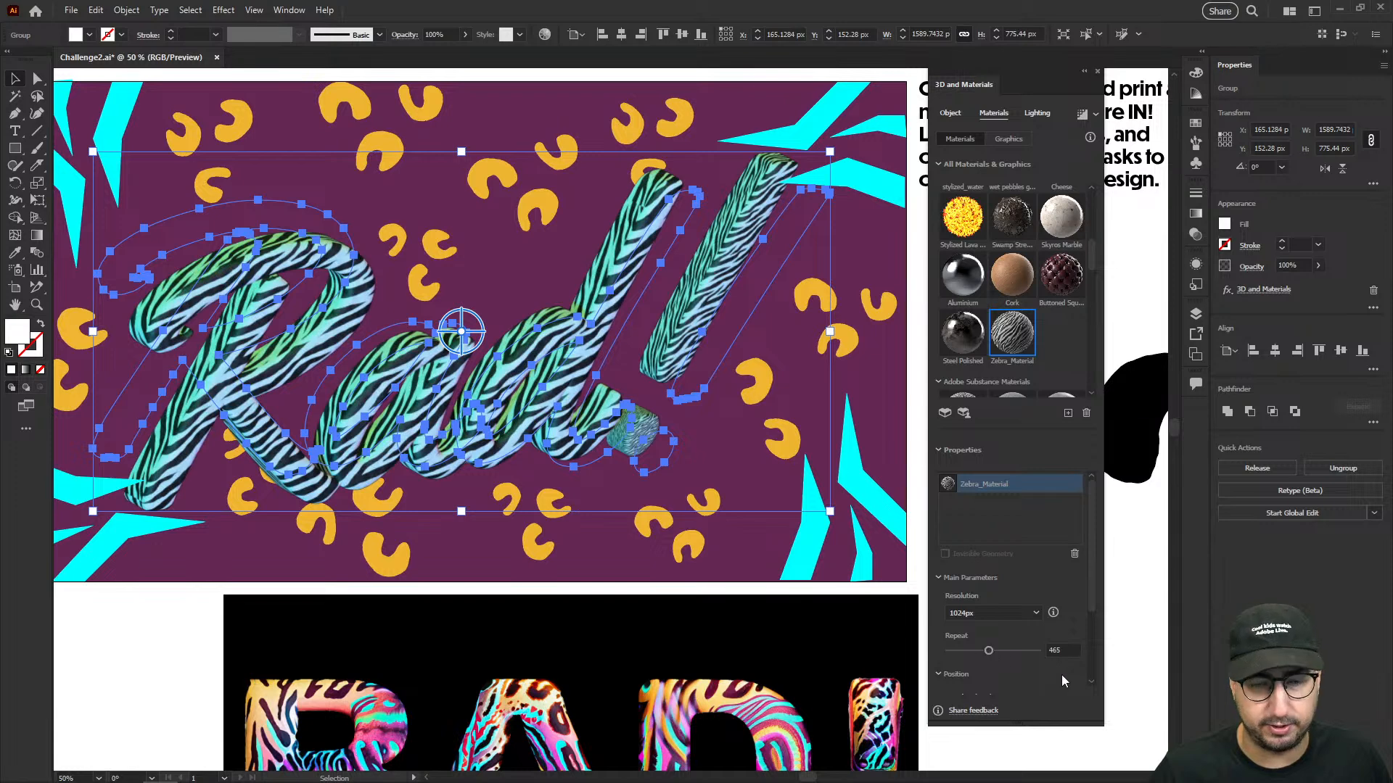
pyautogui.click(1120, 642)
pyautogui.moveTo(566, 375); pyautogui.dragTo(582, 370)
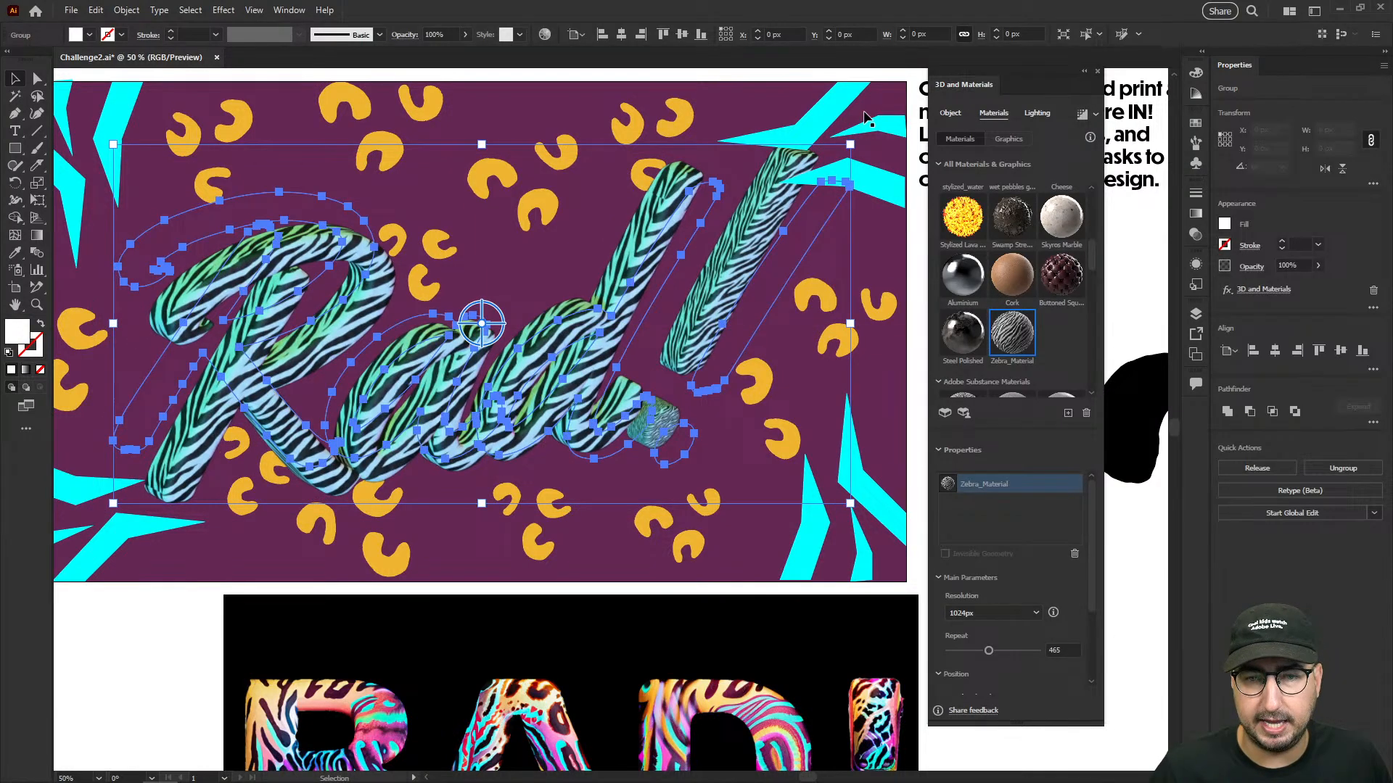
# - Recolor the magenta light to the brighter df0ee5 and move it to about 163° rotation and 55° height
pyautogui.click(1038, 115)
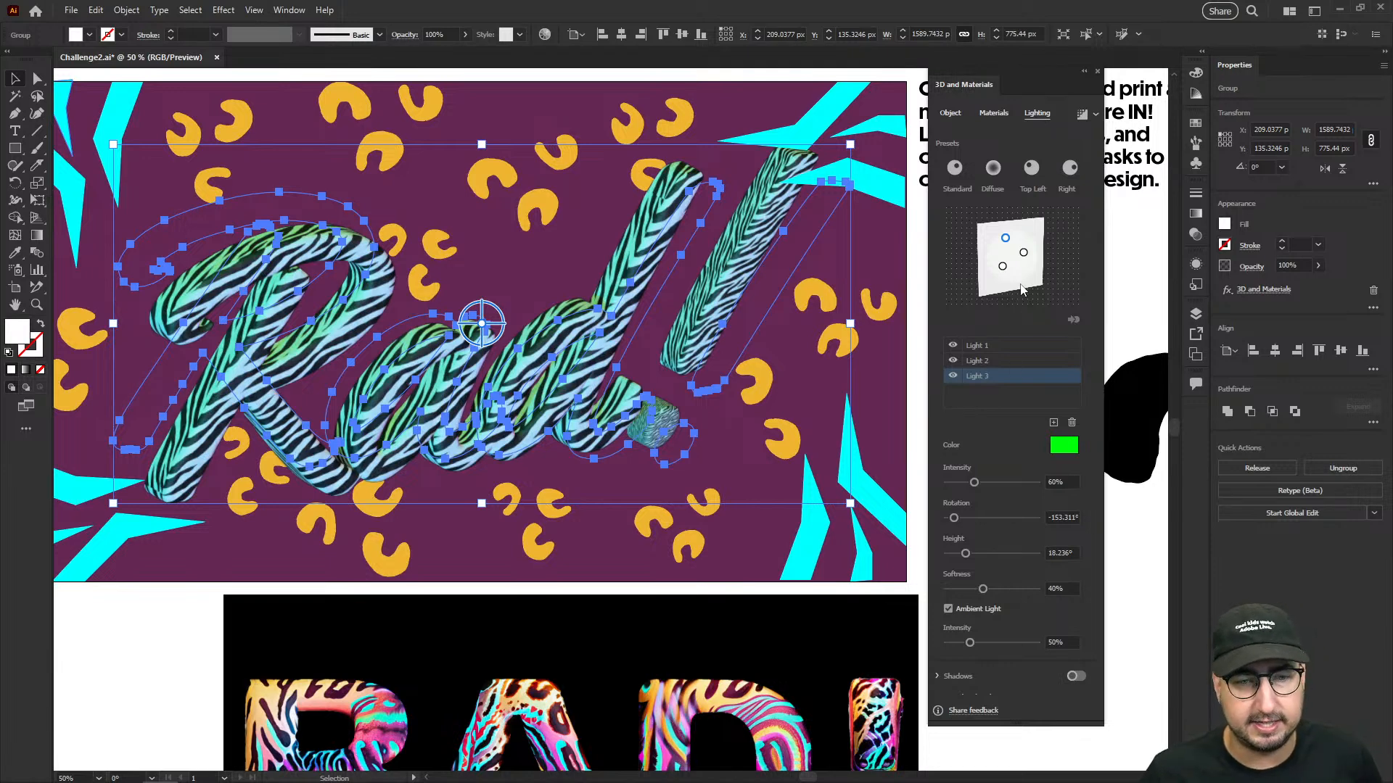
pyautogui.click(1024, 253)
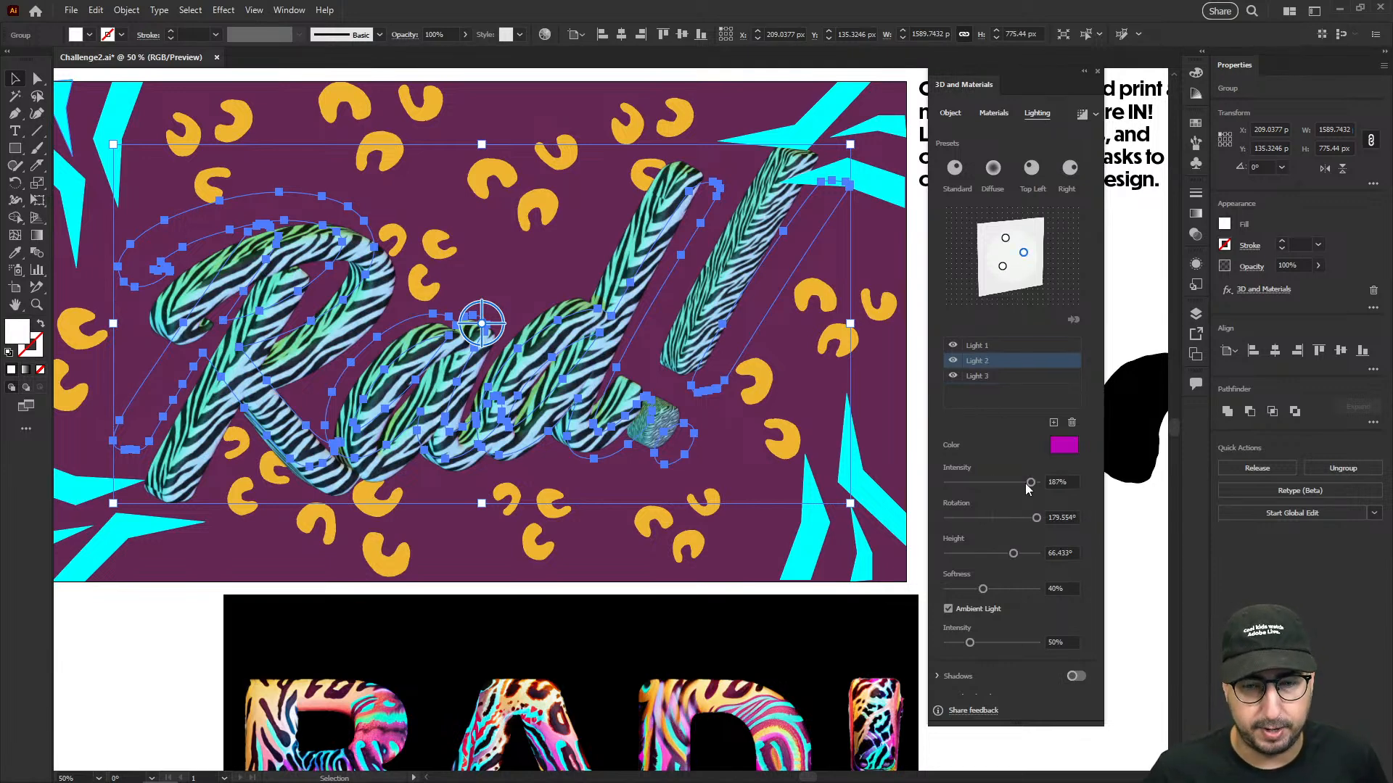
pyautogui.click(1064, 444)
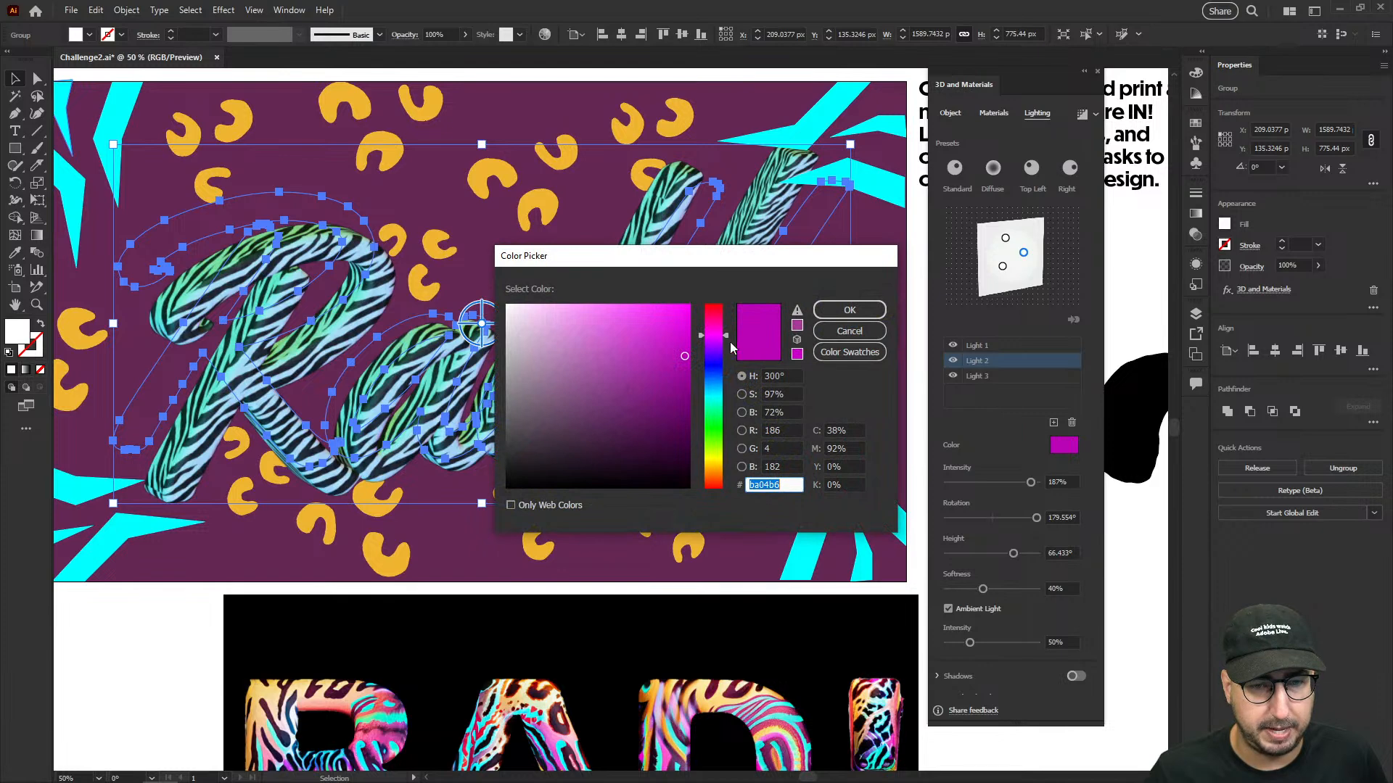
pyautogui.moveTo(678, 320); pyautogui.dragTo(706, 294)
pyautogui.click(849, 309)
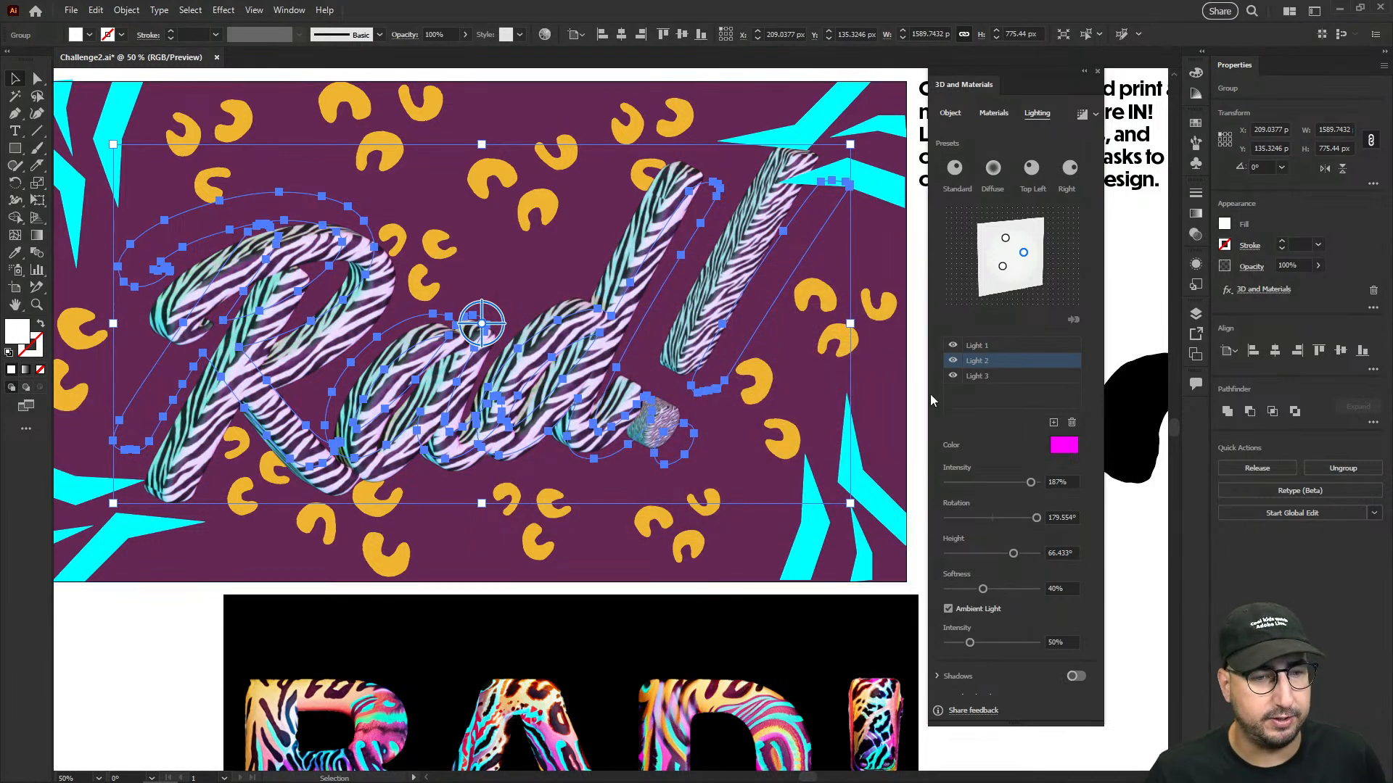
pyautogui.click(1060, 453)
pyautogui.click(682, 322)
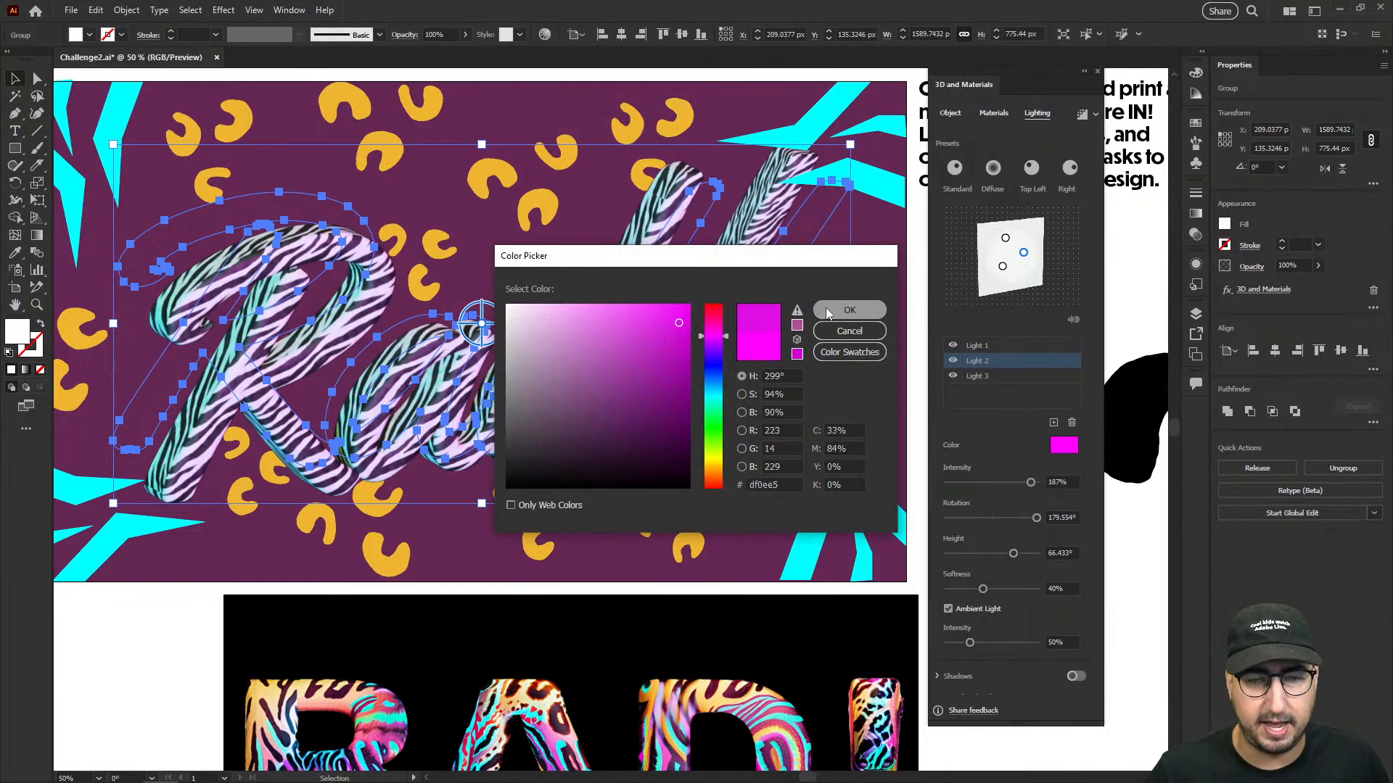
pyautogui.click(849, 310)
pyautogui.moveTo(1024, 254); pyautogui.dragTo(1025, 248)
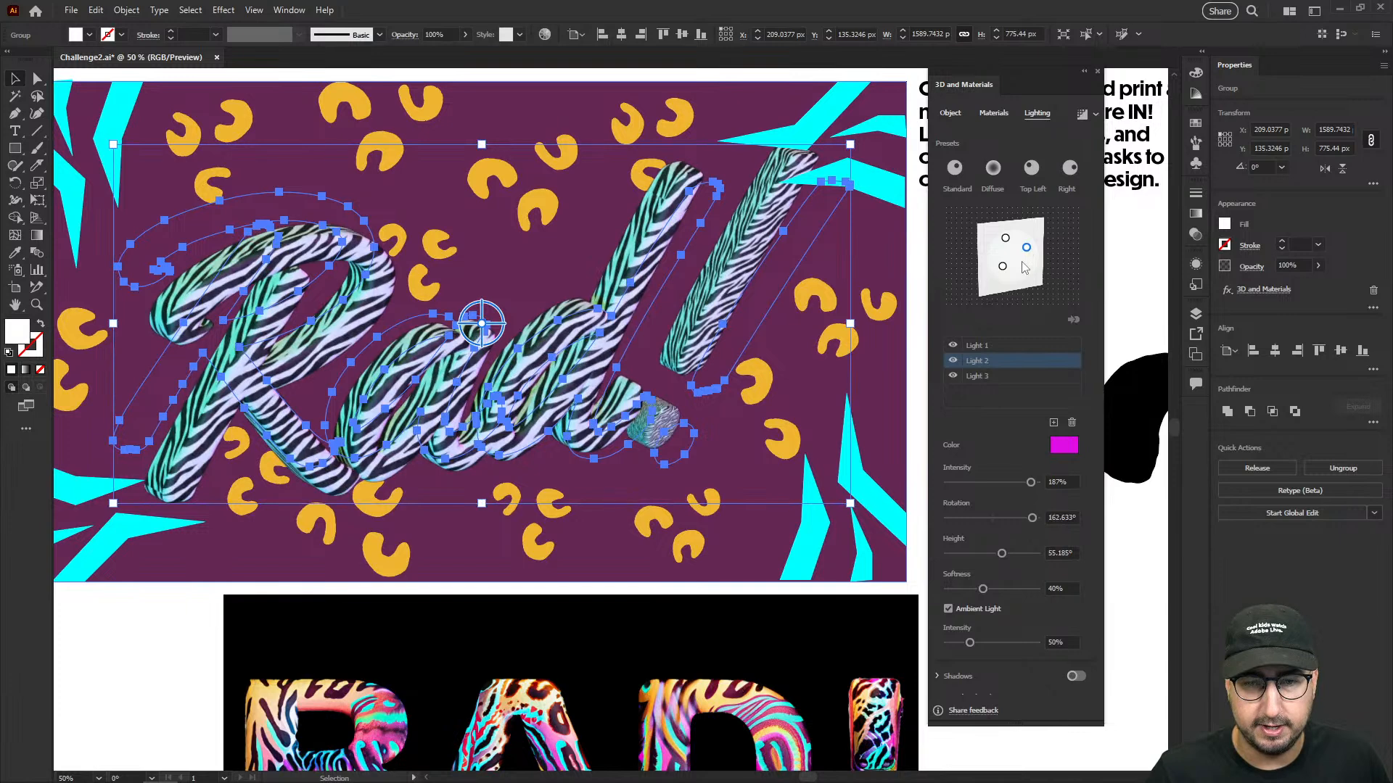
# - Add a fourth, white light at about -164° rotation and 78° height, and raise its intensity to 166%
pyautogui.click(1054, 422)
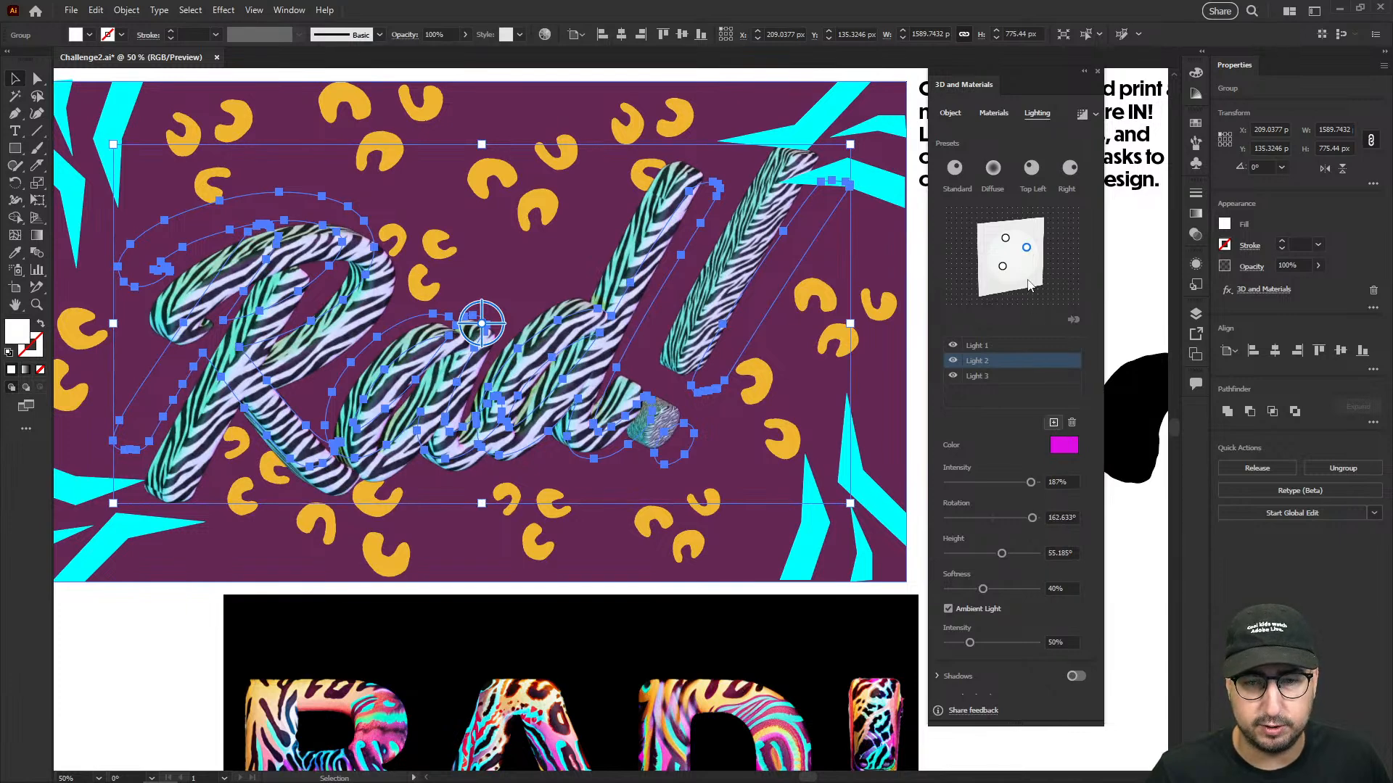
pyautogui.moveTo(1028, 246); pyautogui.dragTo(1024, 260)
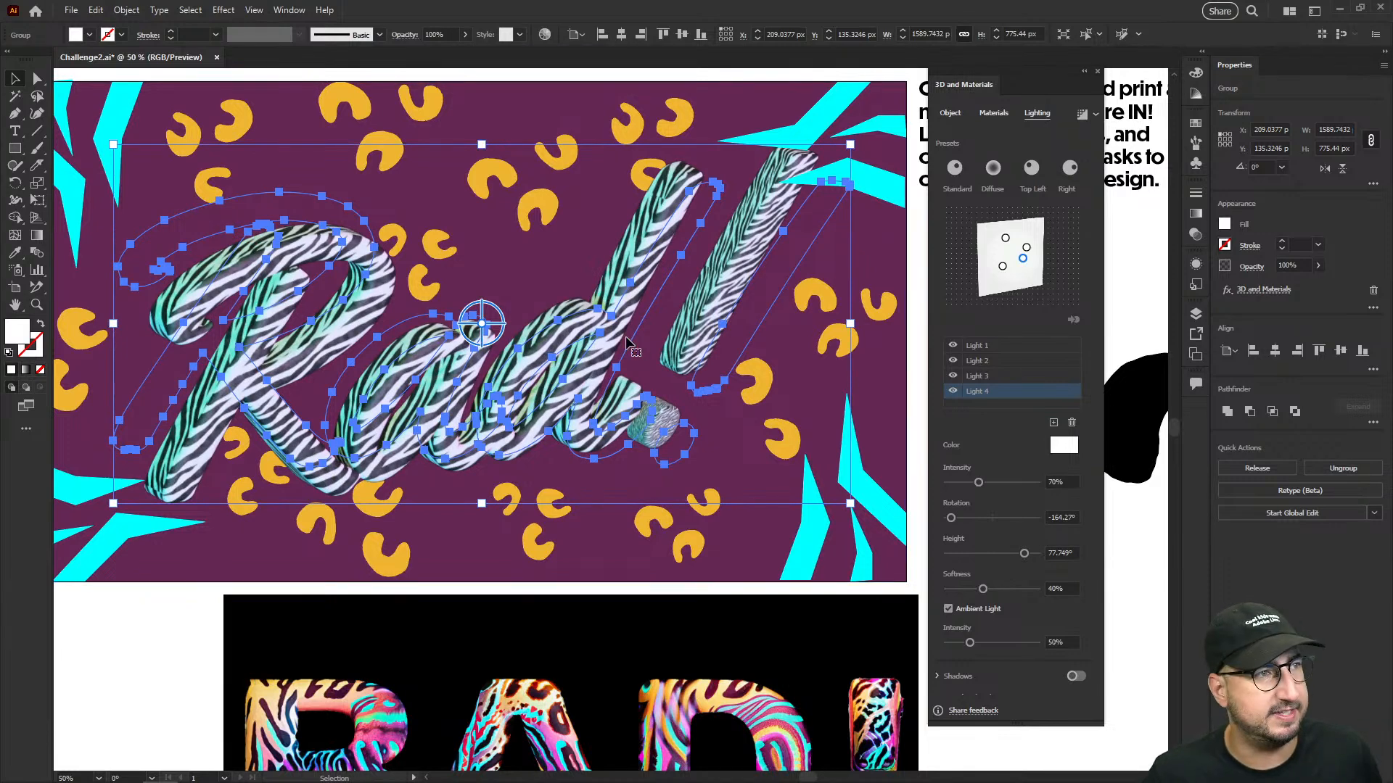
pyautogui.click(1007, 484)
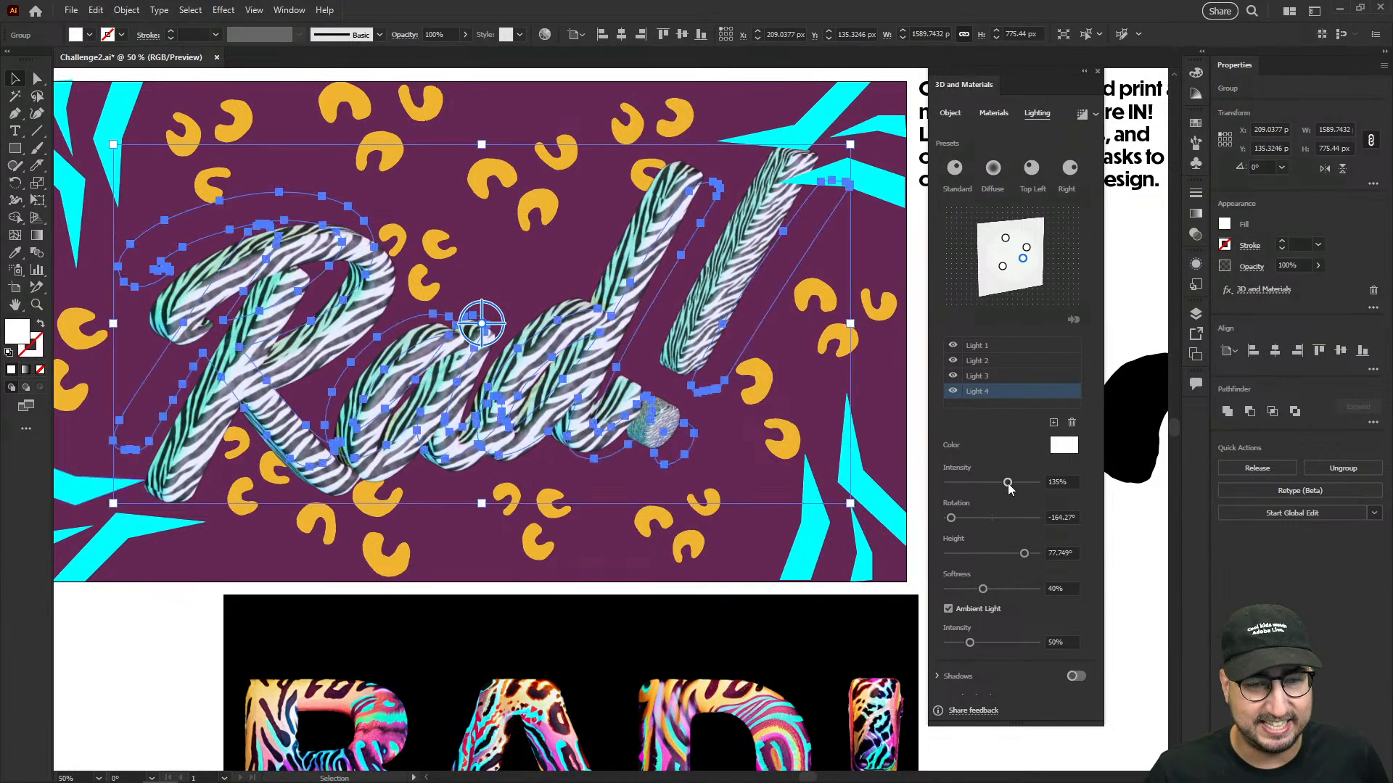
pyautogui.click(1022, 483)
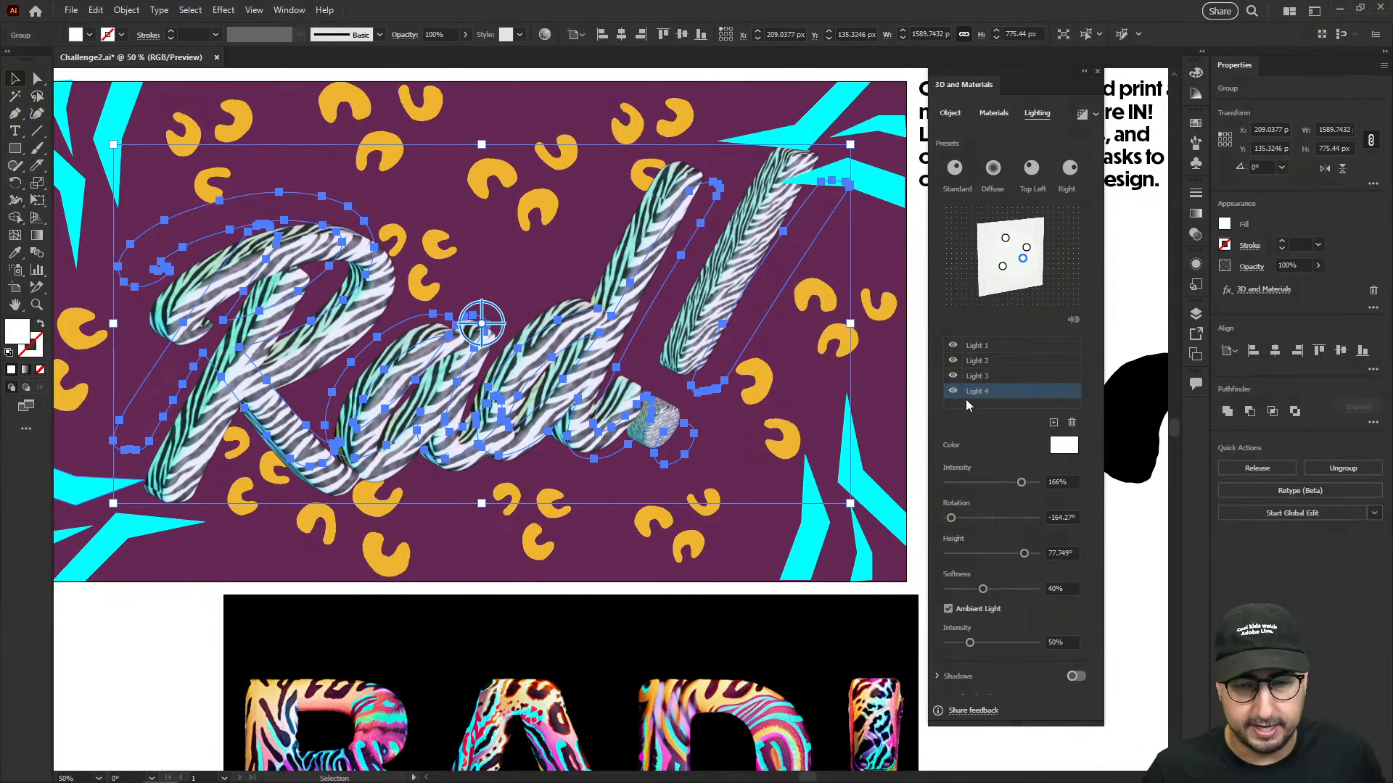
# - Set the ambient light intensity to 0% and move the white light to about -65° rotation and 1° height
pyautogui.click(1003, 643)
pyautogui.moveTo(1004, 642); pyautogui.dragTo(953, 646)
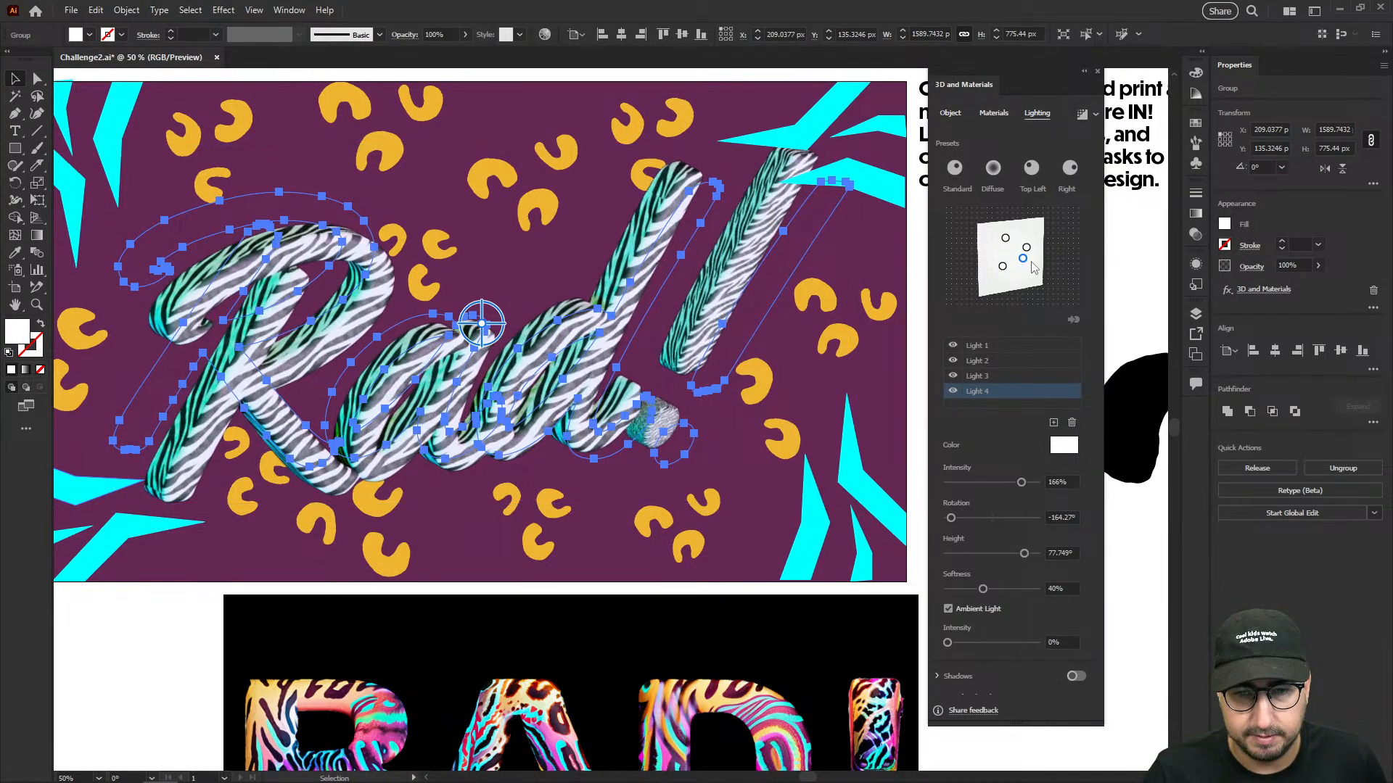
pyautogui.moveTo(1031, 262); pyautogui.dragTo(985, 282)
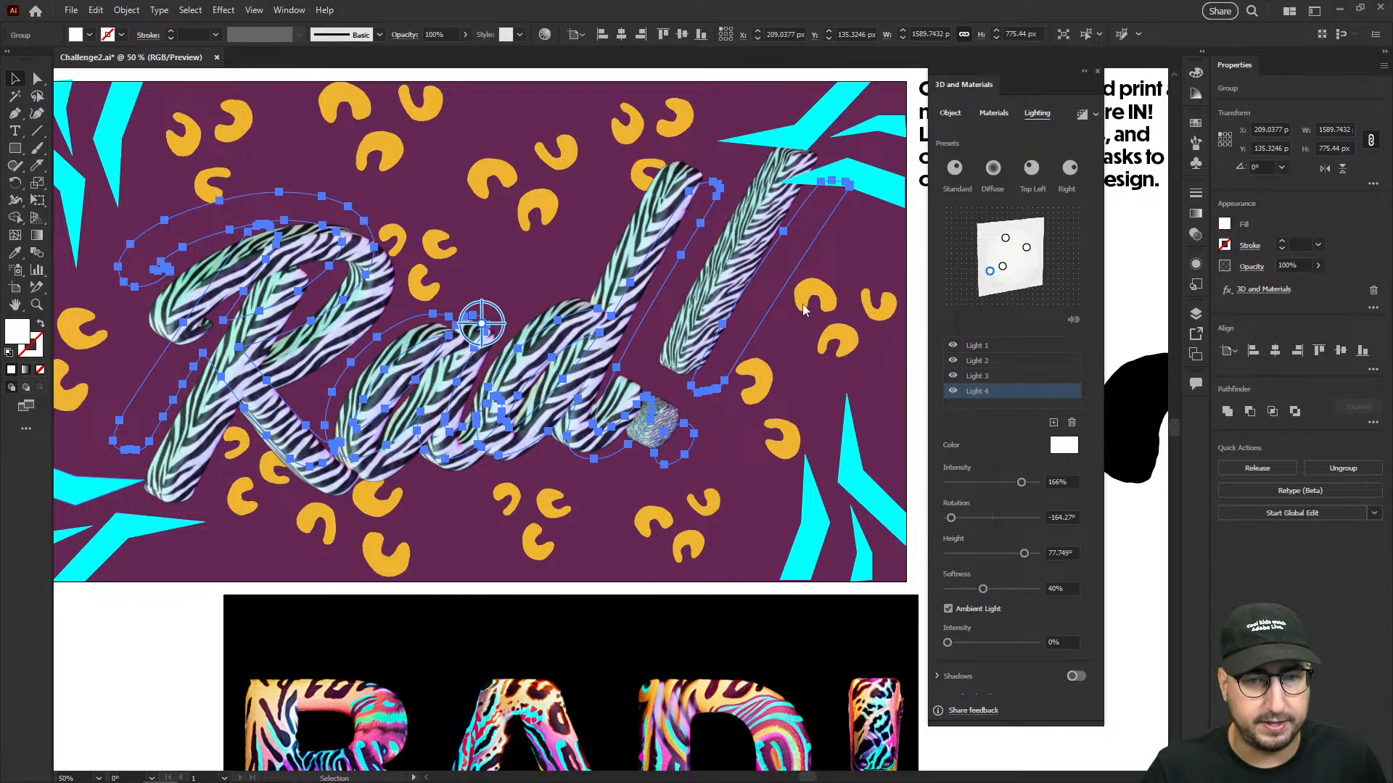
pyautogui.click(874, 417)
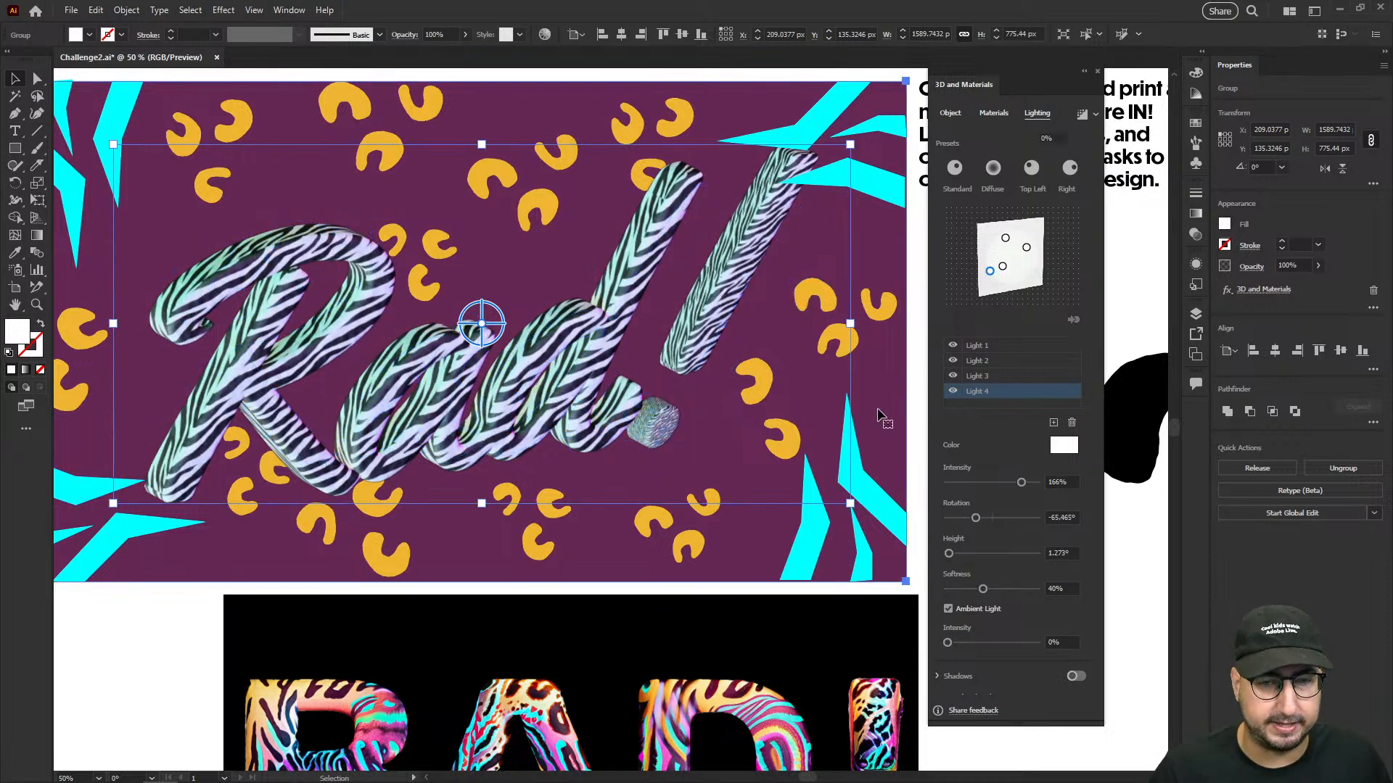
# - Examine how the lit 3D lettering sits against the leopard spots and the cyan corner stripes
pyautogui.press('z')
pyautogui.keyDown('alt'); pyautogui.click(678, 396); pyautogui.keyUp('alt')
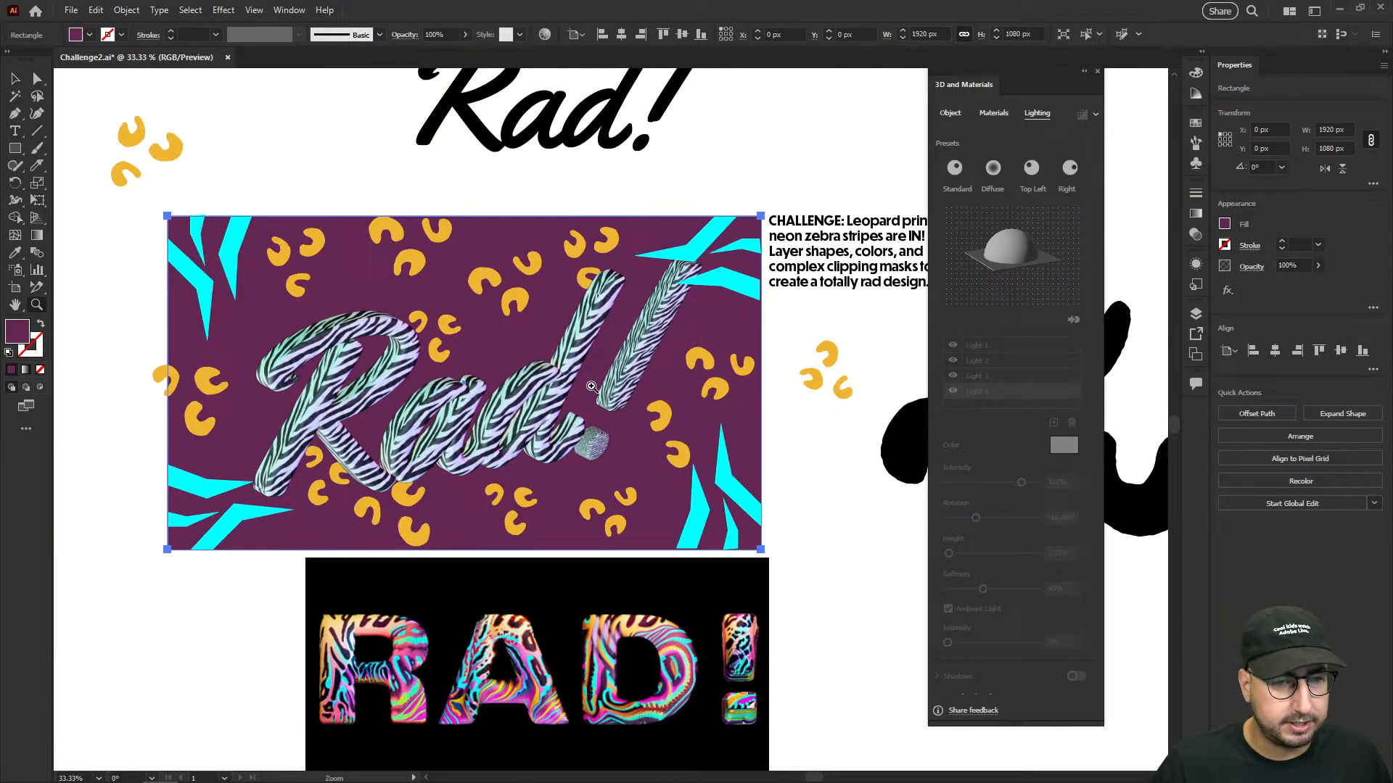
pyautogui.click(591, 385)
pyautogui.moveTo(377, 526); pyautogui.dragTo(654, 433)
pyautogui.press('v')
pyautogui.click(341, 522)
pyautogui.moveTo(438, 443); pyautogui.dragTo(538, 400)
pyautogui.moveTo(812, 233); pyautogui.dragTo(580, 359)
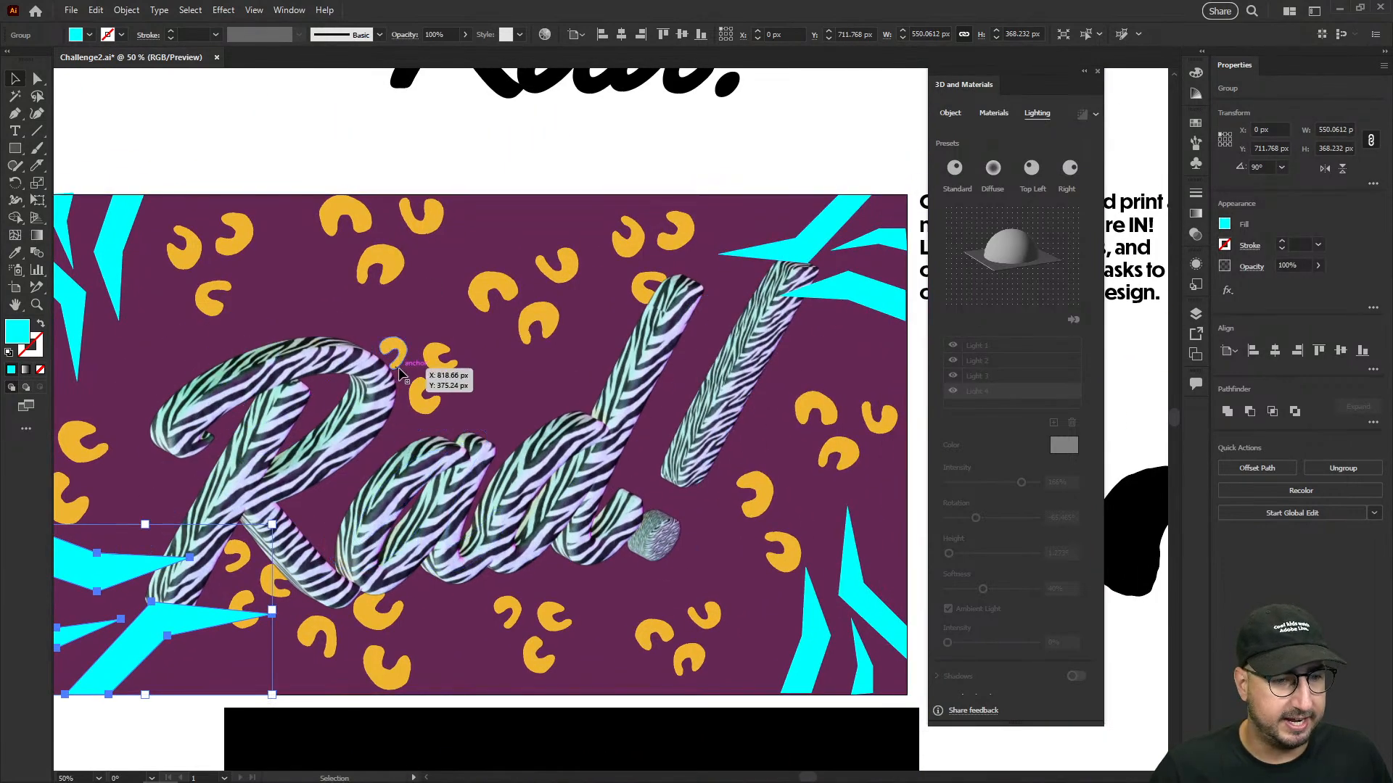
pyautogui.click(435, 365)
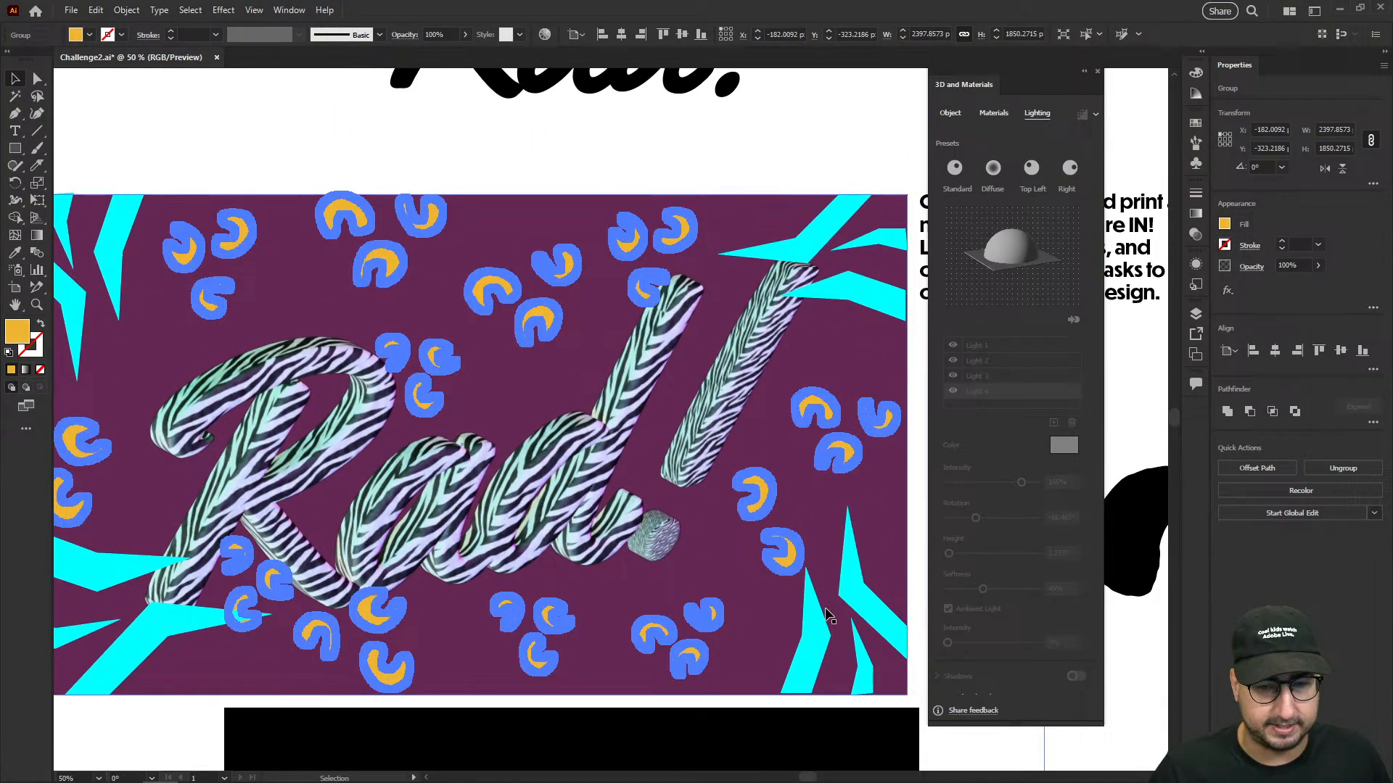
# - Select the cyan stripe groups in the artboard's upper-right and lower-left corners and start an Outer Glow effect on them
pyautogui.click(867, 285)
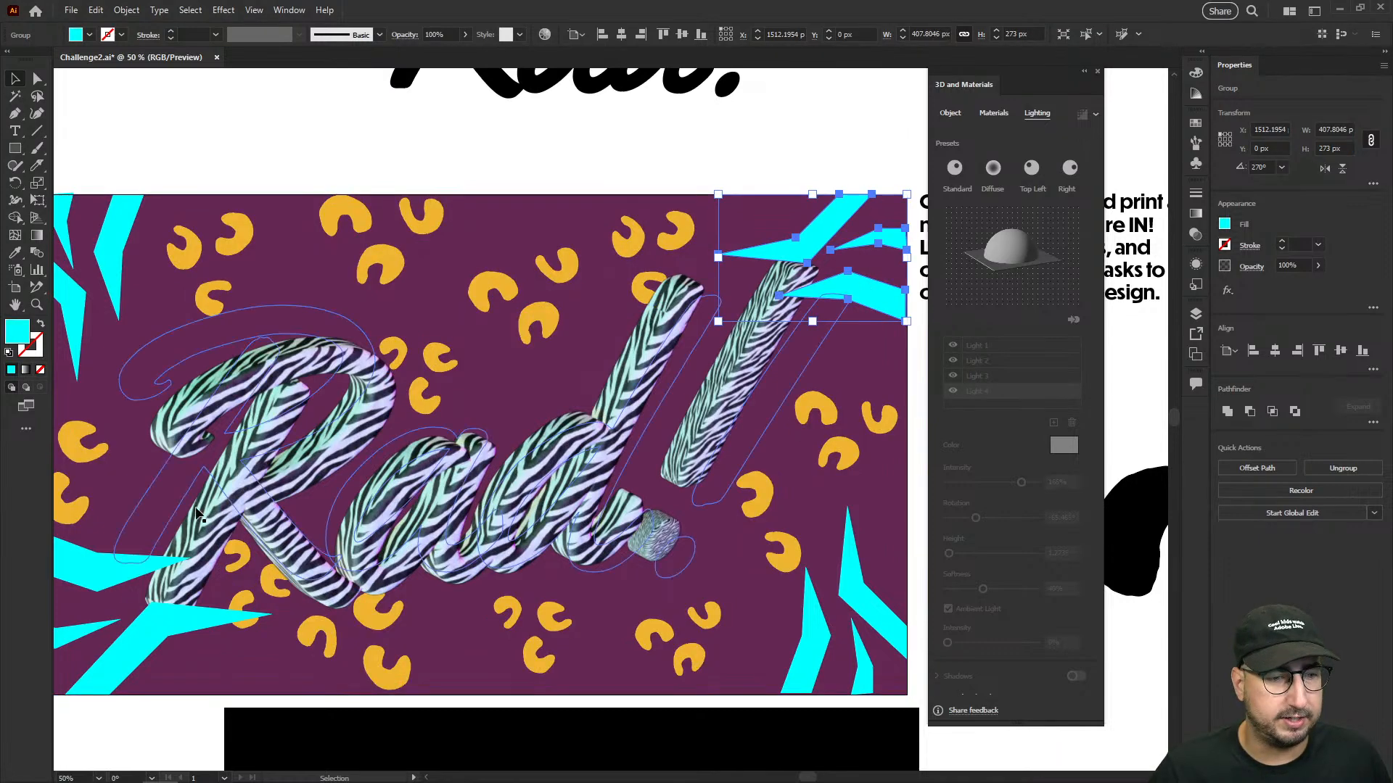
pyautogui.moveTo(319, 449); pyautogui.dragTo(426, 439)
pyautogui.keyDown('shift'); pyautogui.click(193, 559); pyautogui.keyUp('shift')
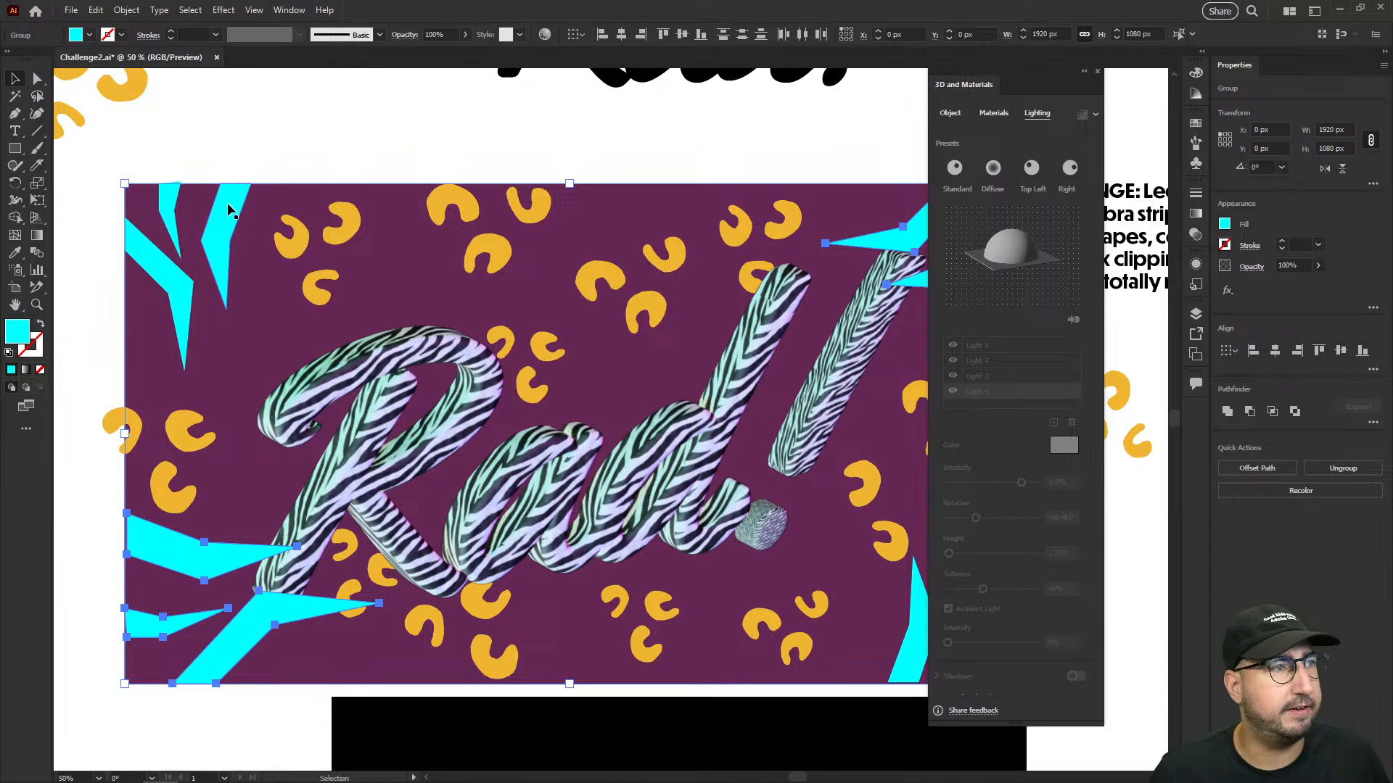
pyautogui.moveTo(471, 346); pyautogui.dragTo(392, 303)
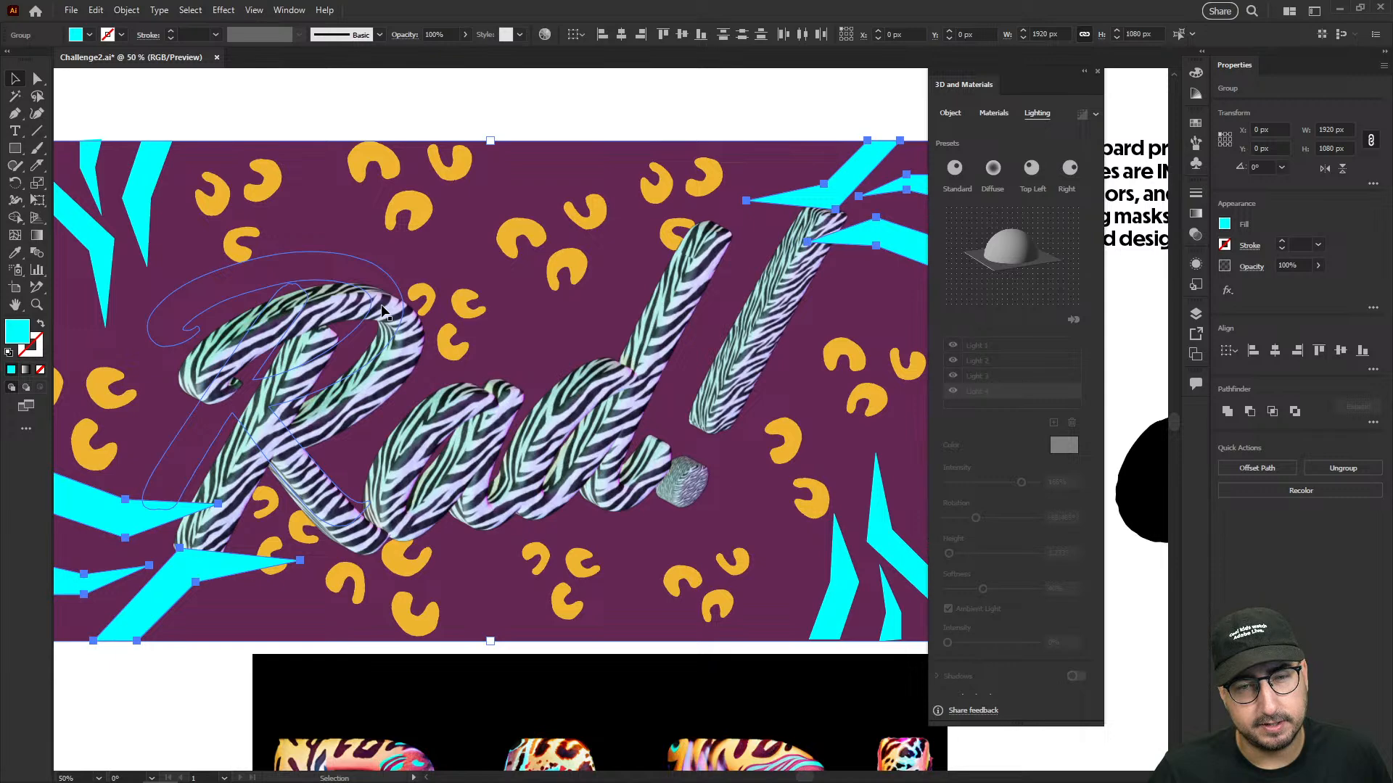
pyautogui.click(223, 10)
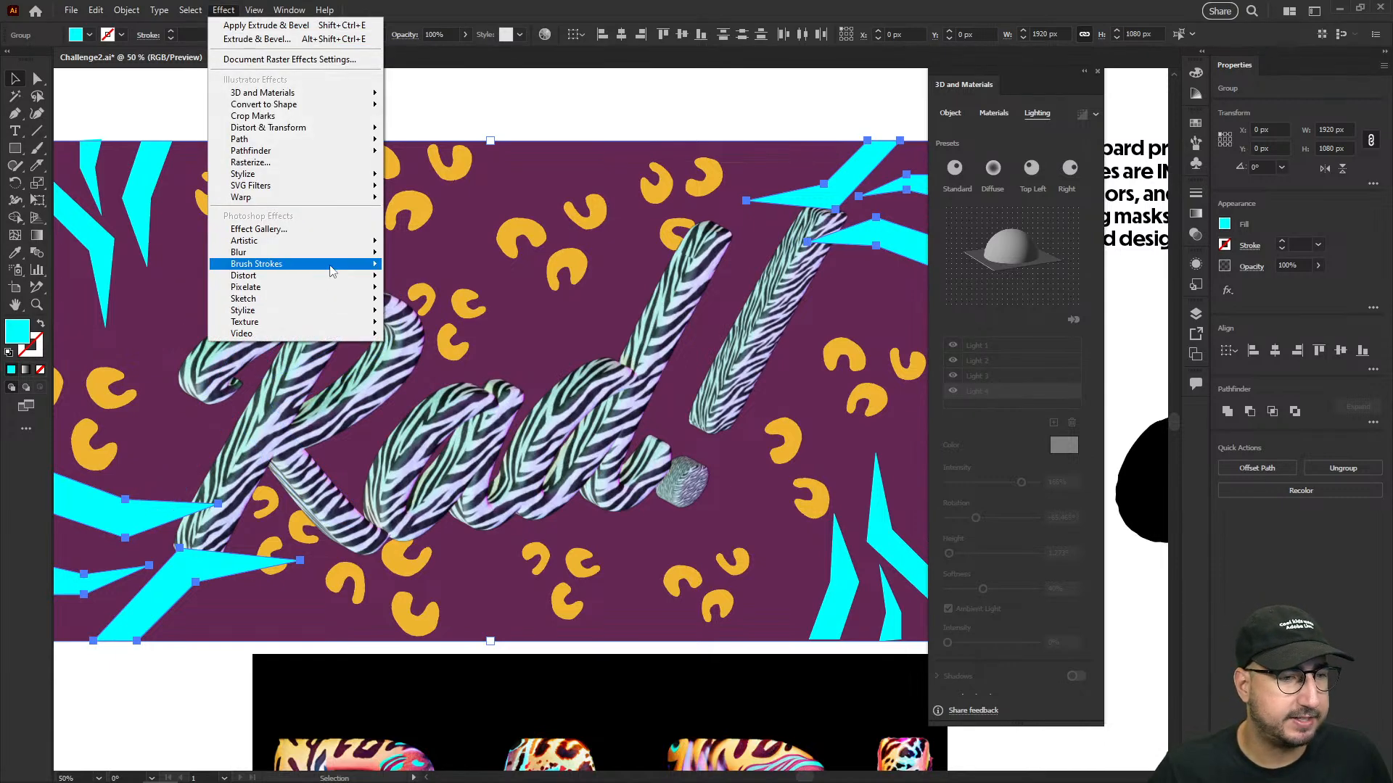
pyautogui.moveTo(348, 174)
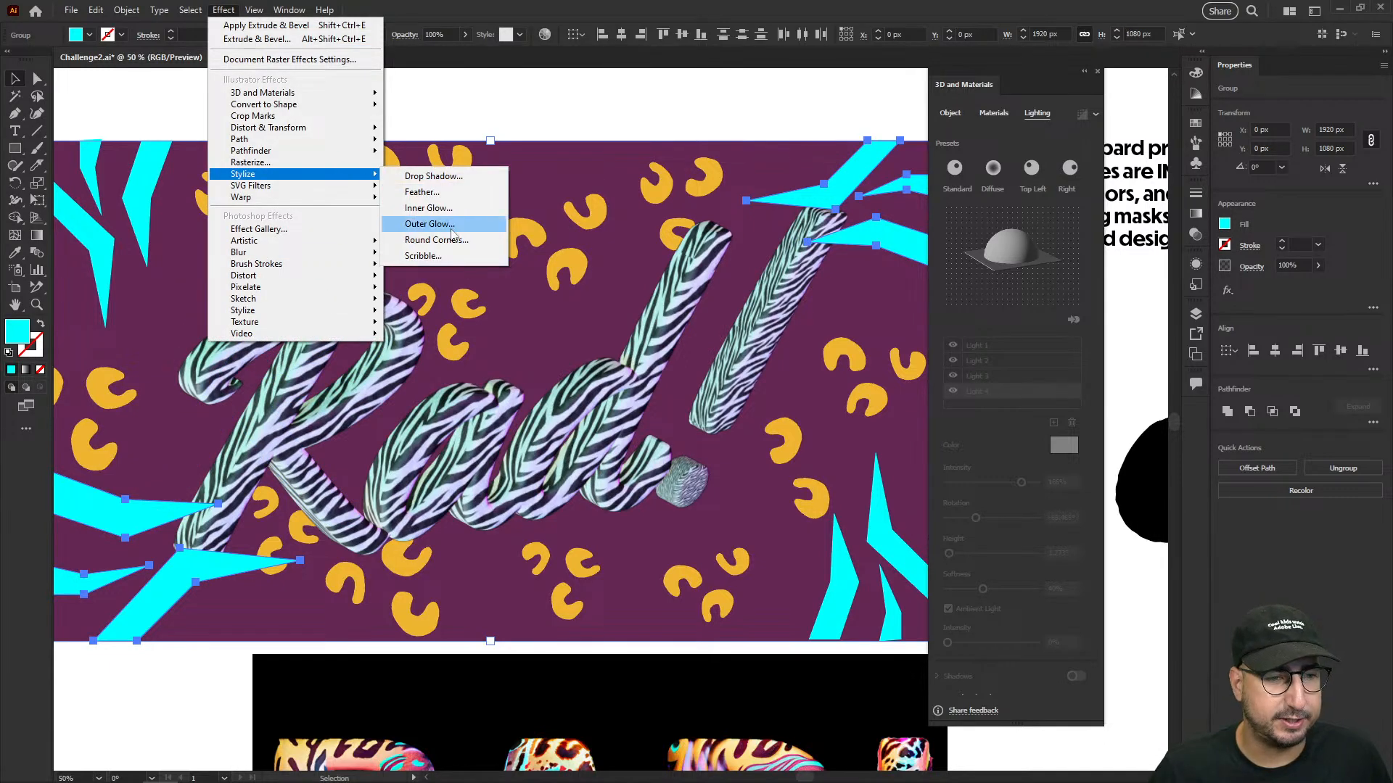
pyautogui.click(428, 222)
# - Apply the black outer glow to the two stripe groups with a 20 px blur and 45% opacity, then deselect them
pyautogui.click(958, 428)
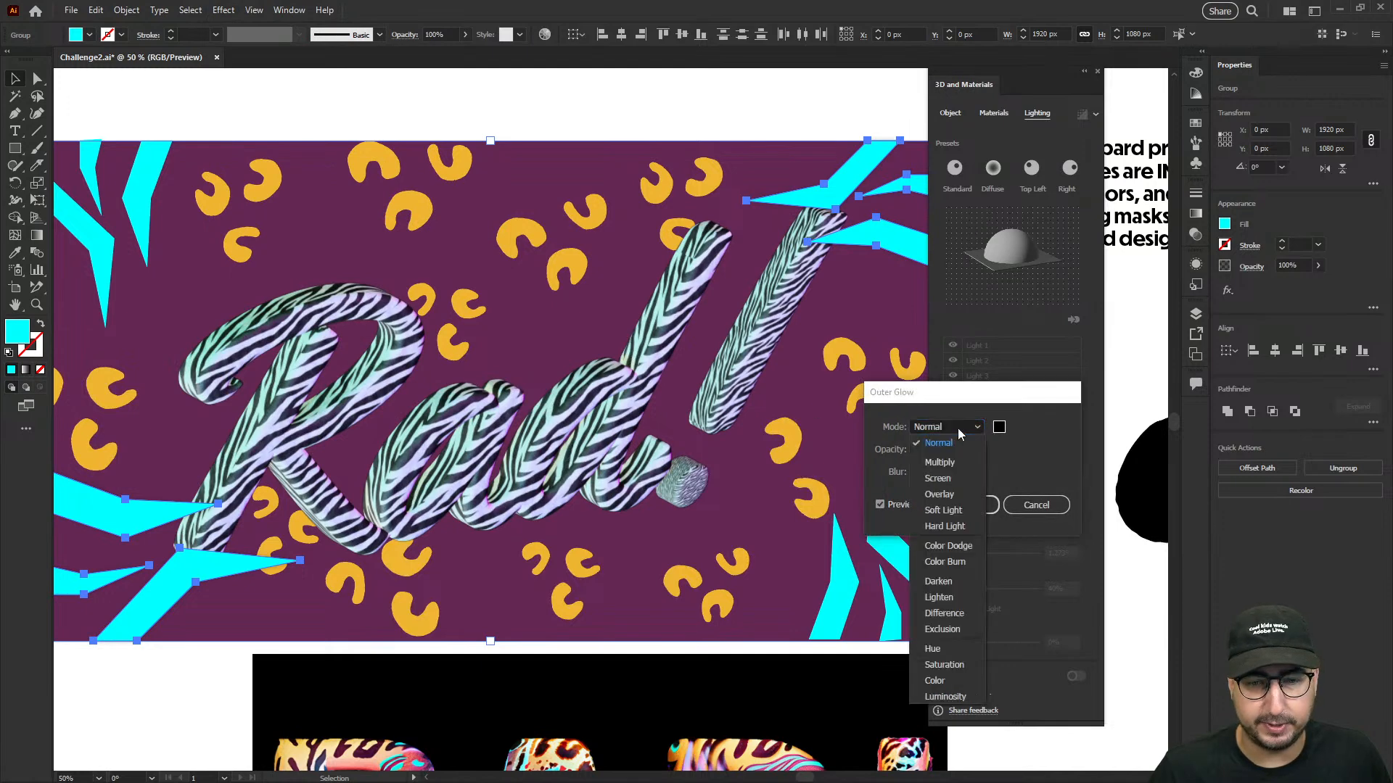
pyautogui.click(960, 427)
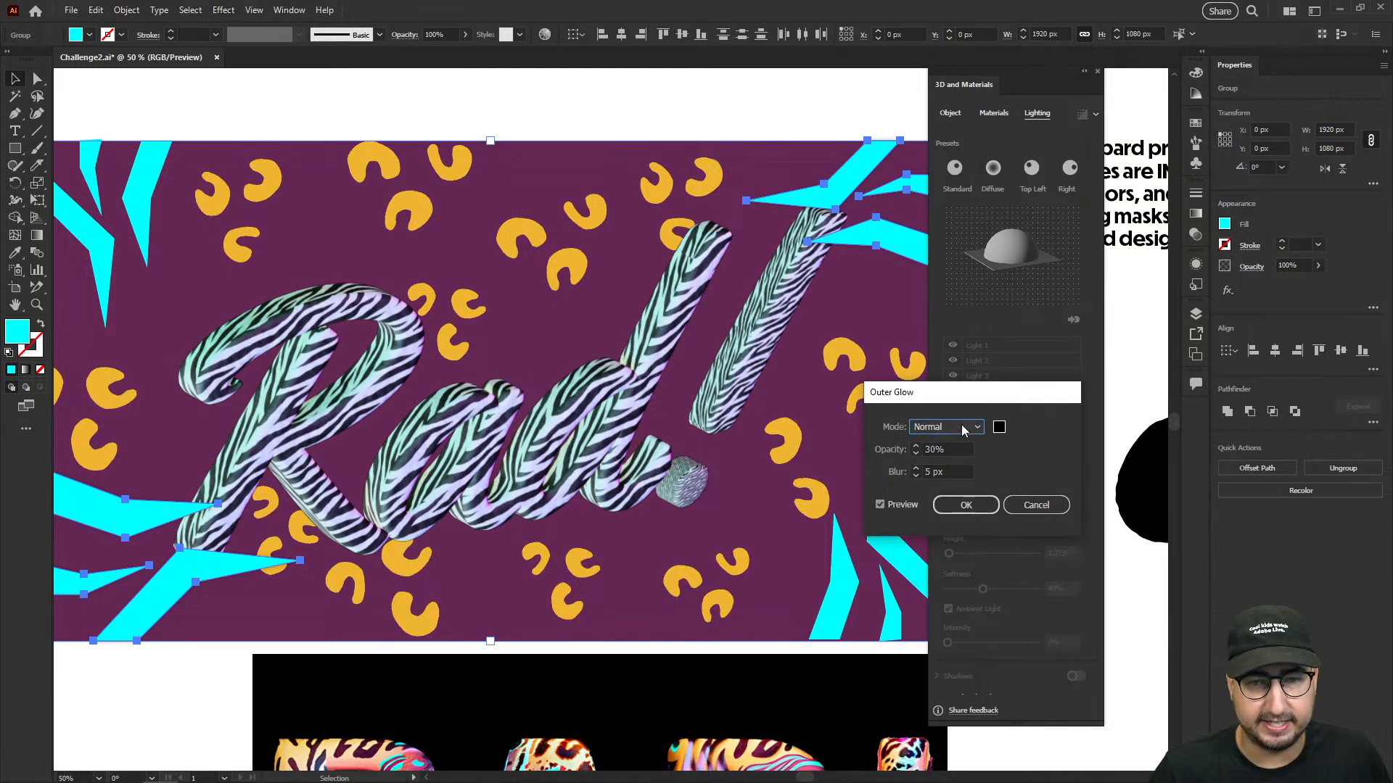
pyautogui.click(943, 472)
pyautogui.write('20')
pyautogui.press('Tab')
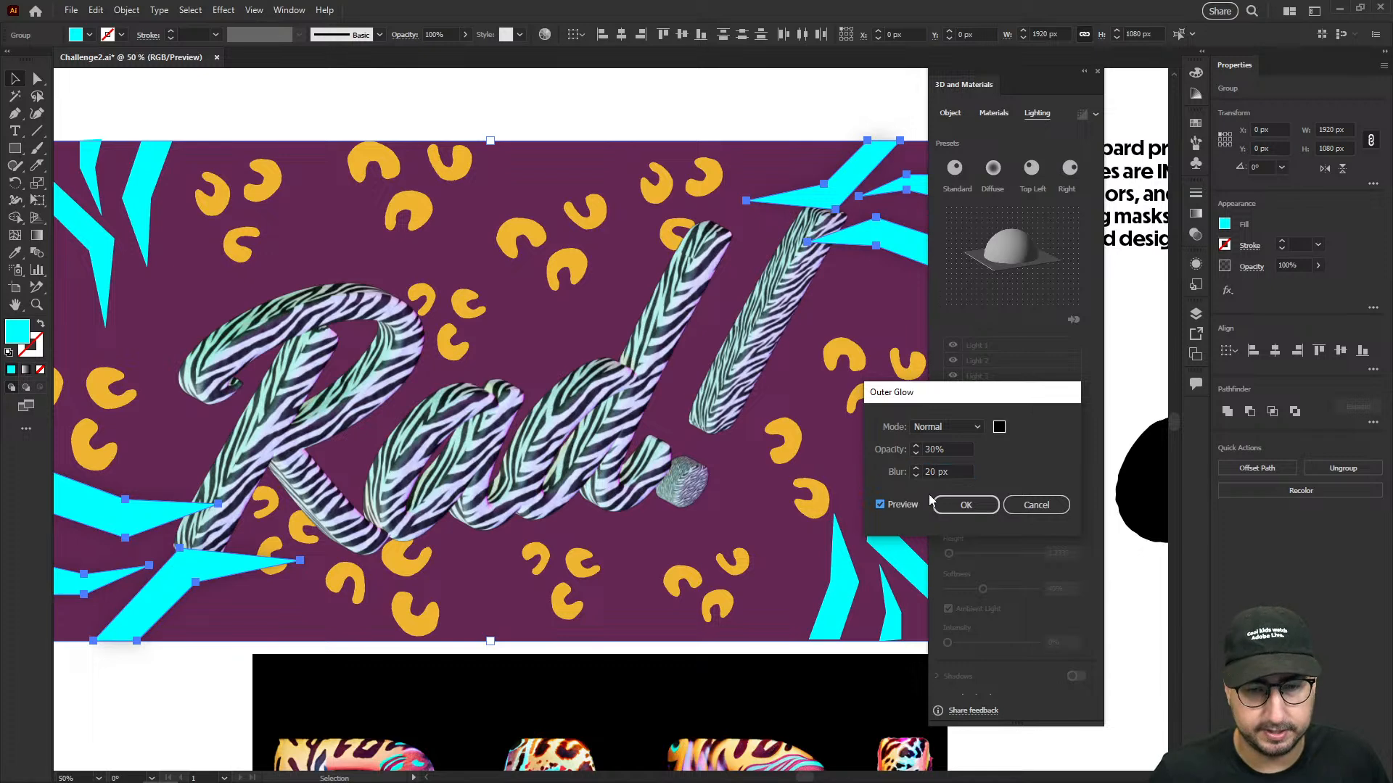
pyautogui.click(934, 450)
pyautogui.write('45')
pyautogui.press('Return')
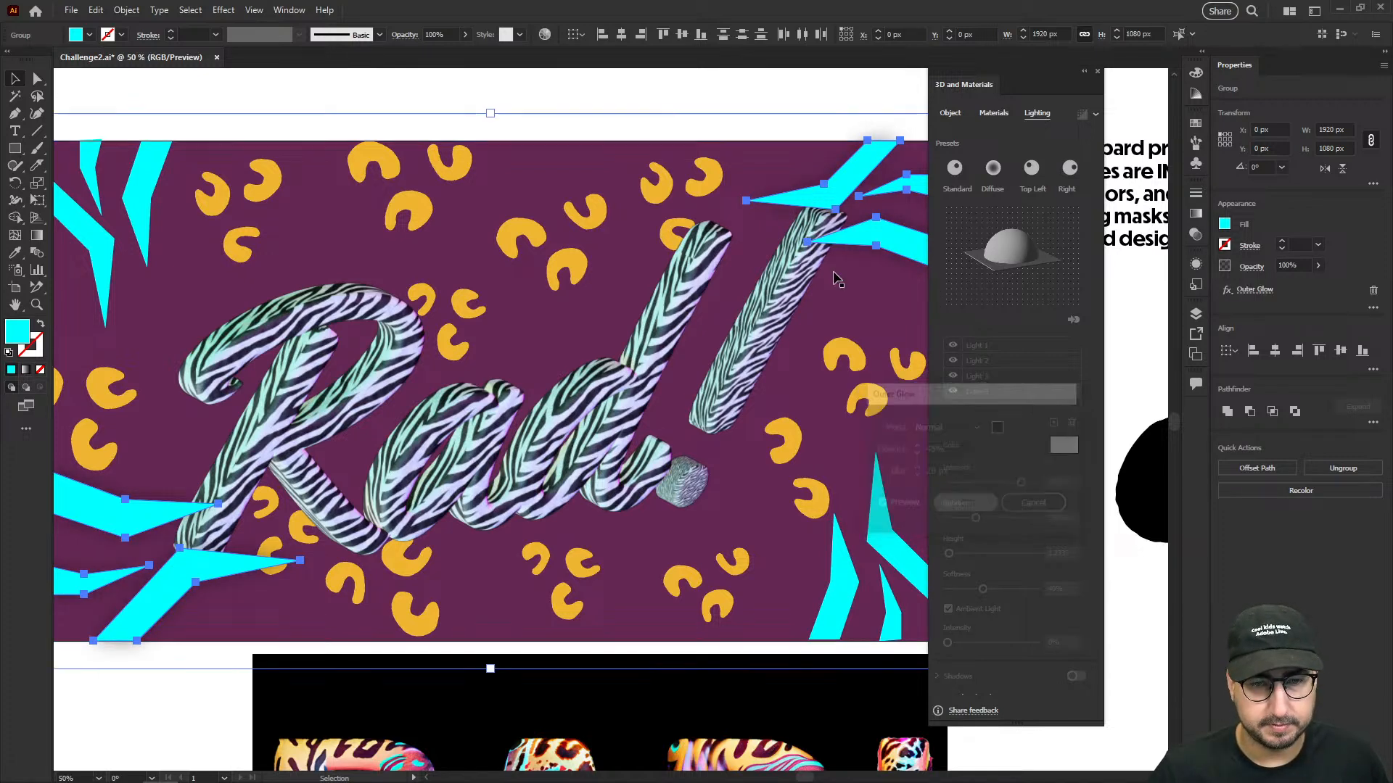
pyautogui.click(730, 105)
# - Hide the Outer Glow effect on the lower-left and upper-right cyan stripe groups, then deselect them
pyautogui.press('z')
pyautogui.keyDown('alt'); pyautogui.click(719, 335); pyautogui.keyUp('alt')
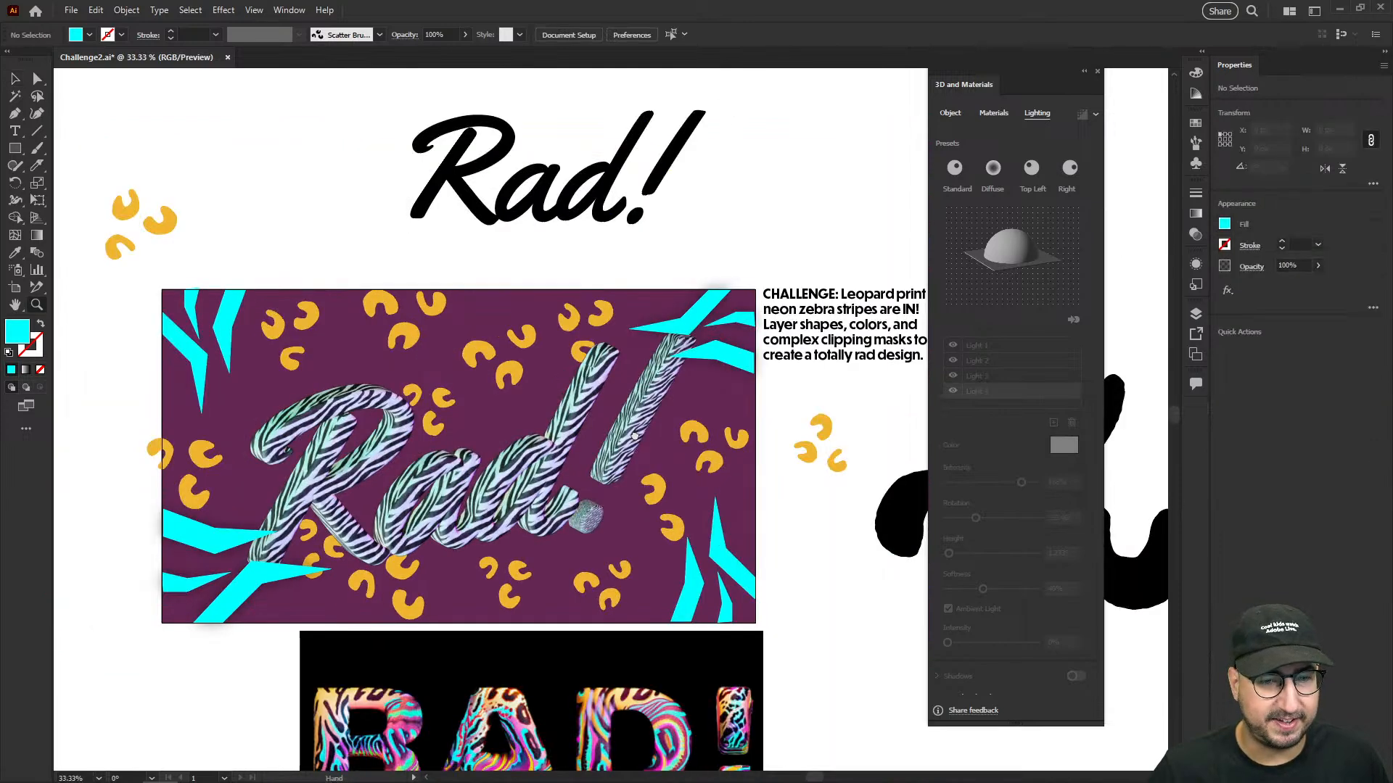
pyautogui.moveTo(634, 438); pyautogui.dragTo(669, 399)
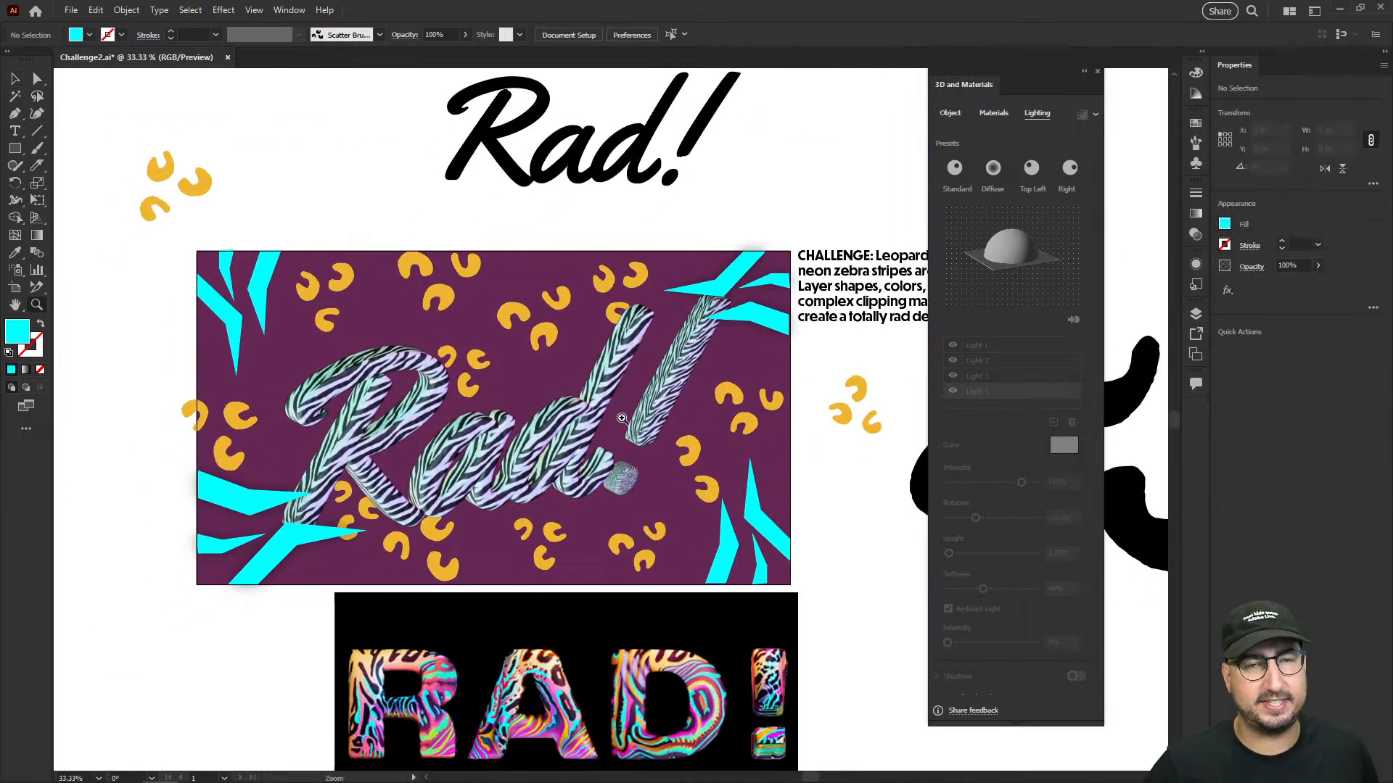
pyautogui.click(570, 424)
pyautogui.moveTo(579, 428); pyautogui.dragTo(618, 420)
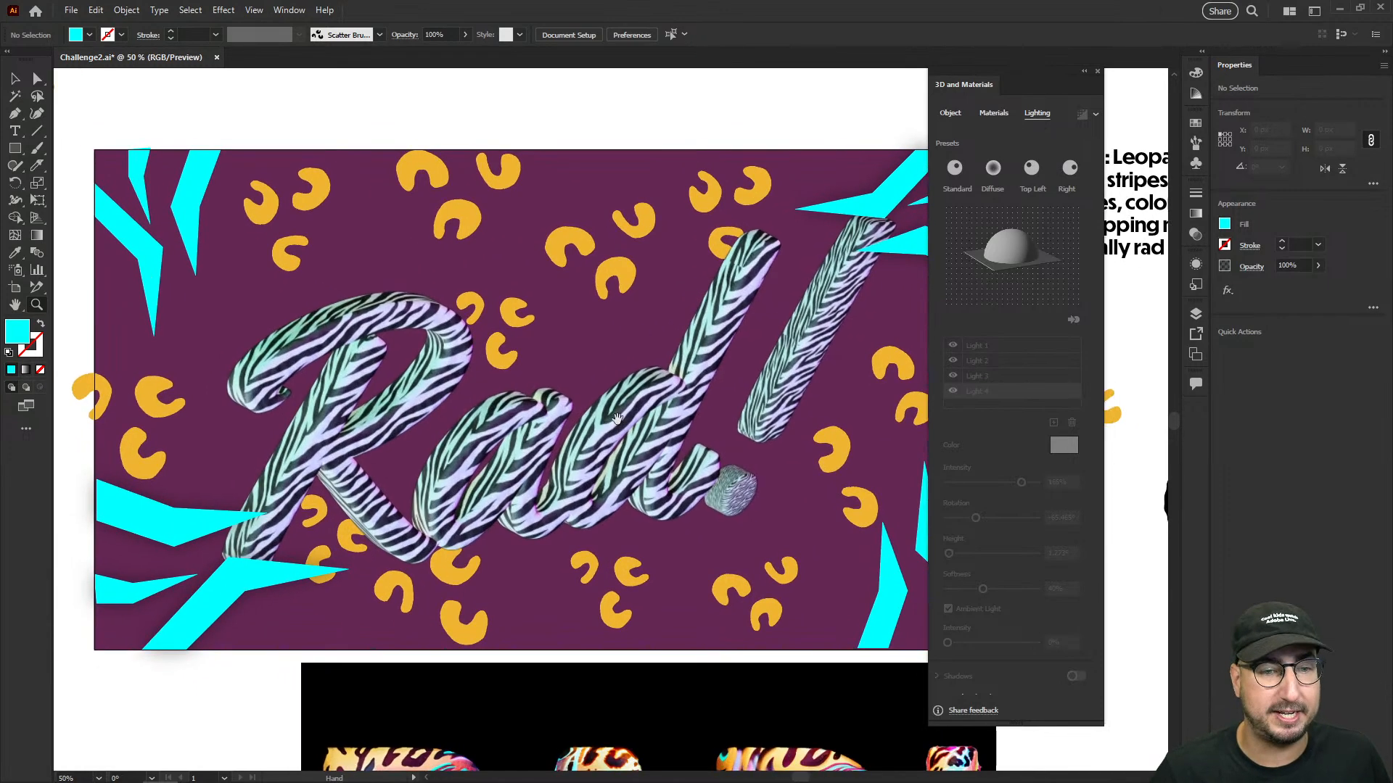
pyautogui.press('v')
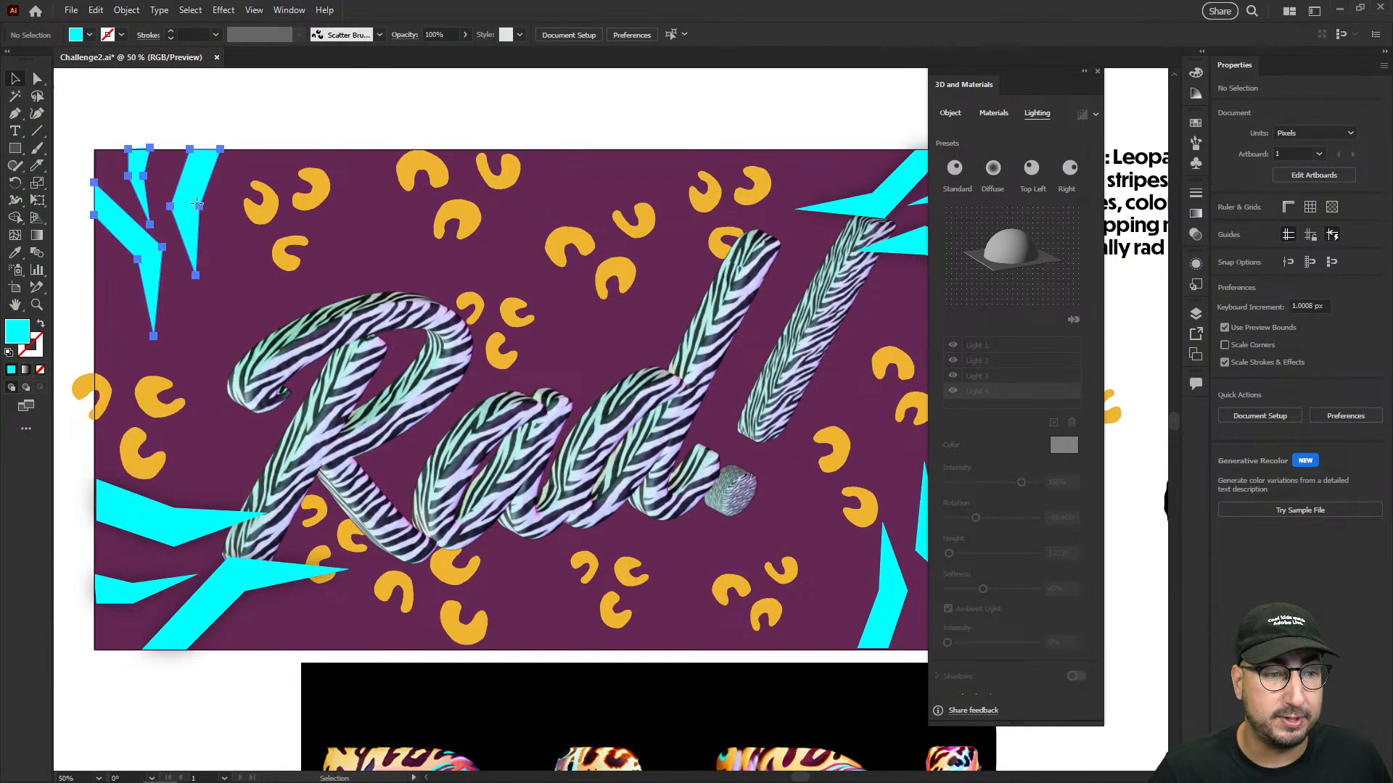
pyautogui.click(181, 241)
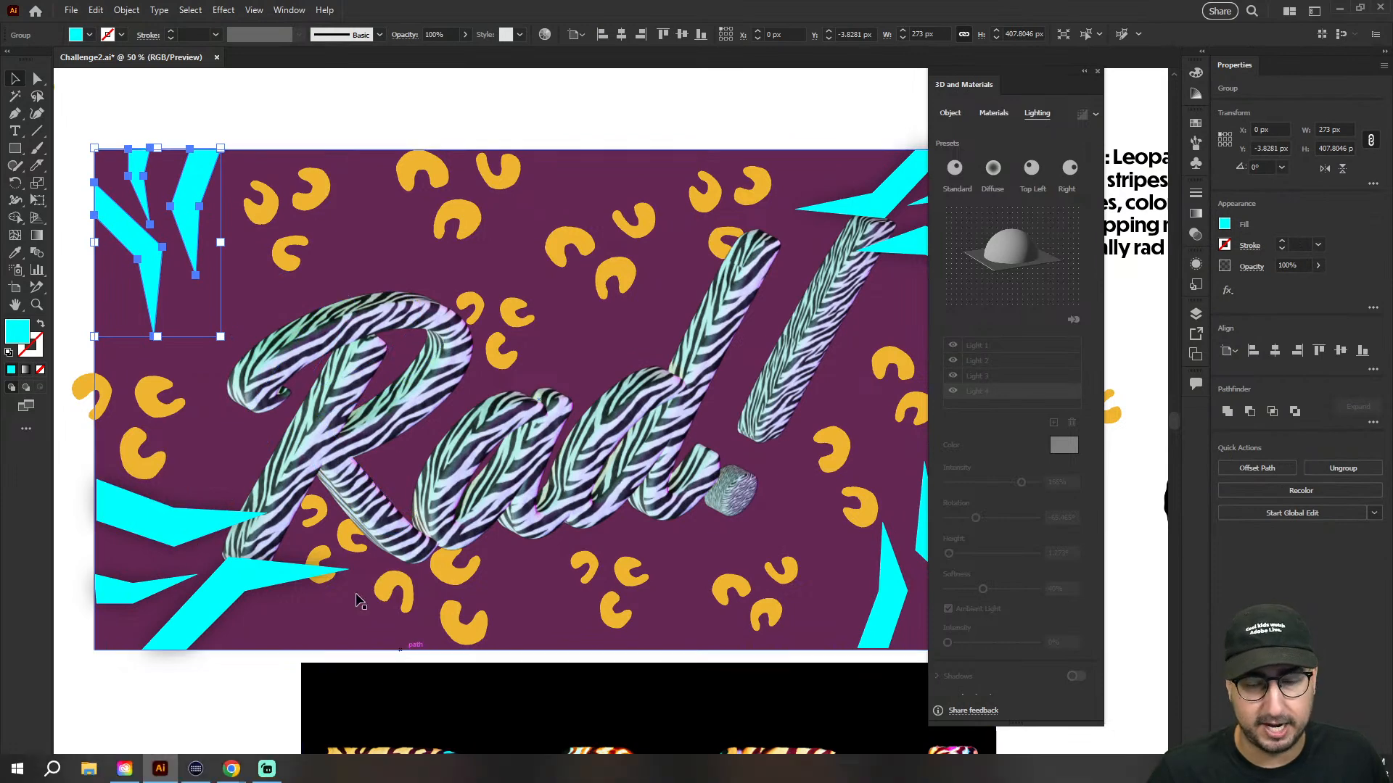
pyautogui.click(155, 529)
pyautogui.keyDown('shift'); pyautogui.click(880, 190); pyautogui.keyUp('shift')
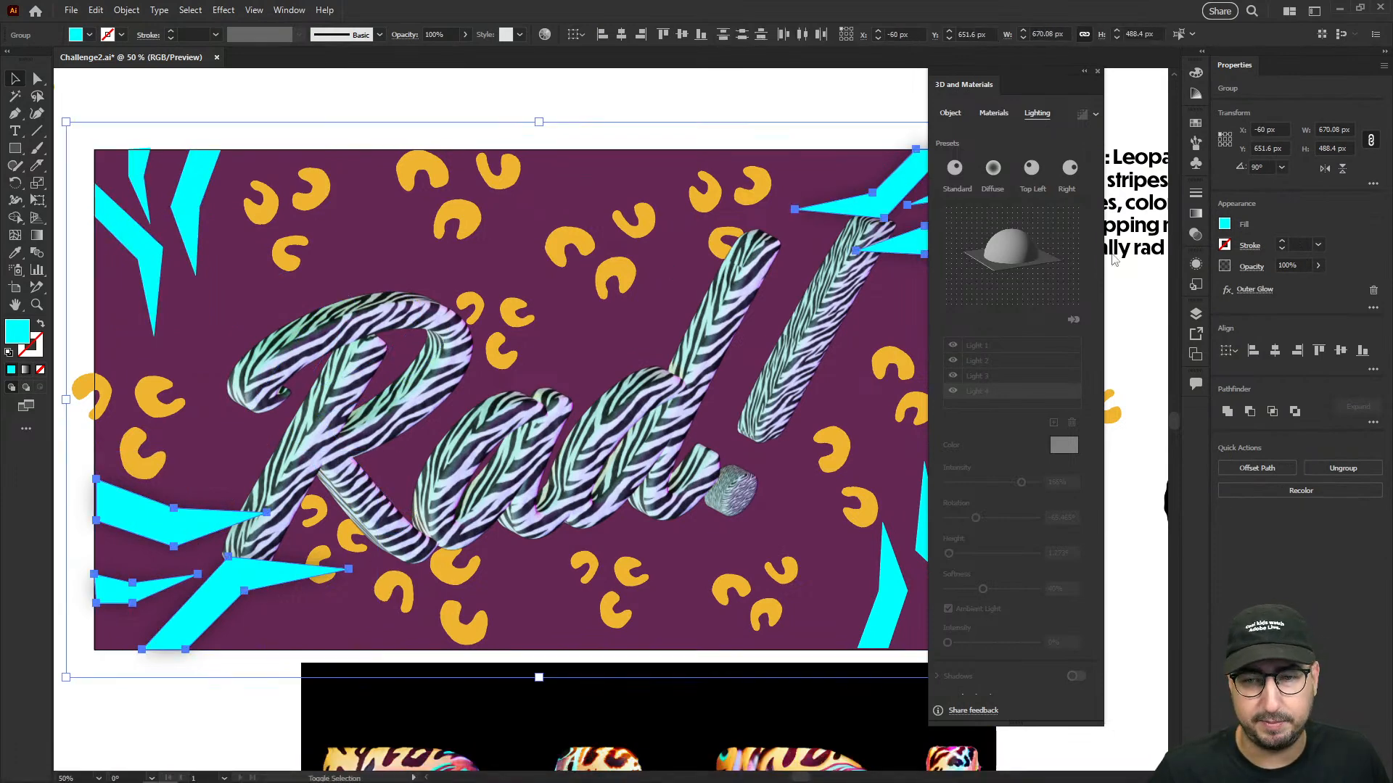
pyautogui.click(1193, 265)
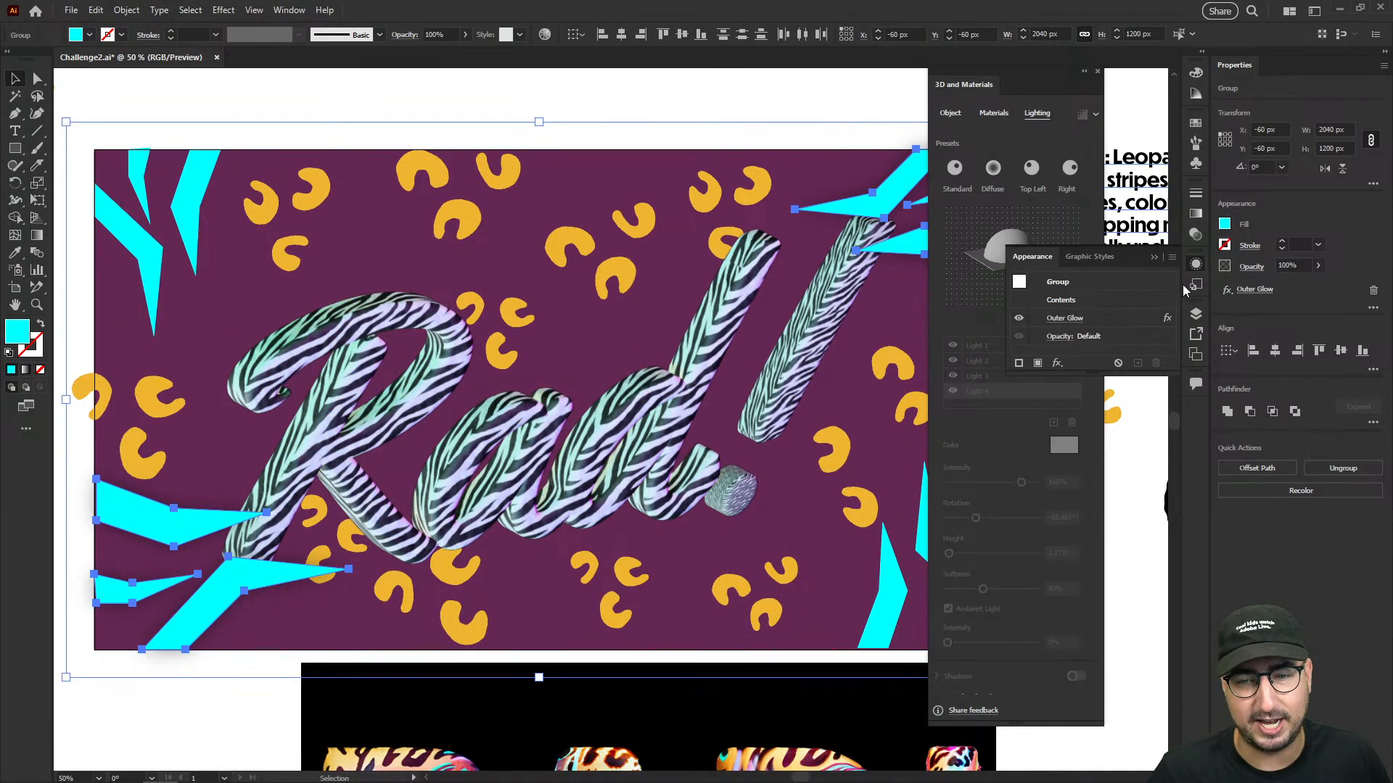
pyautogui.click(1018, 319)
pyautogui.click(741, 310)
# - Select the cyan stripe groups in all four artboard corners and combine them into one compound path
pyautogui.click(912, 182)
pyautogui.keyDown('shift'); pyautogui.click(192, 212); pyautogui.keyUp('shift')
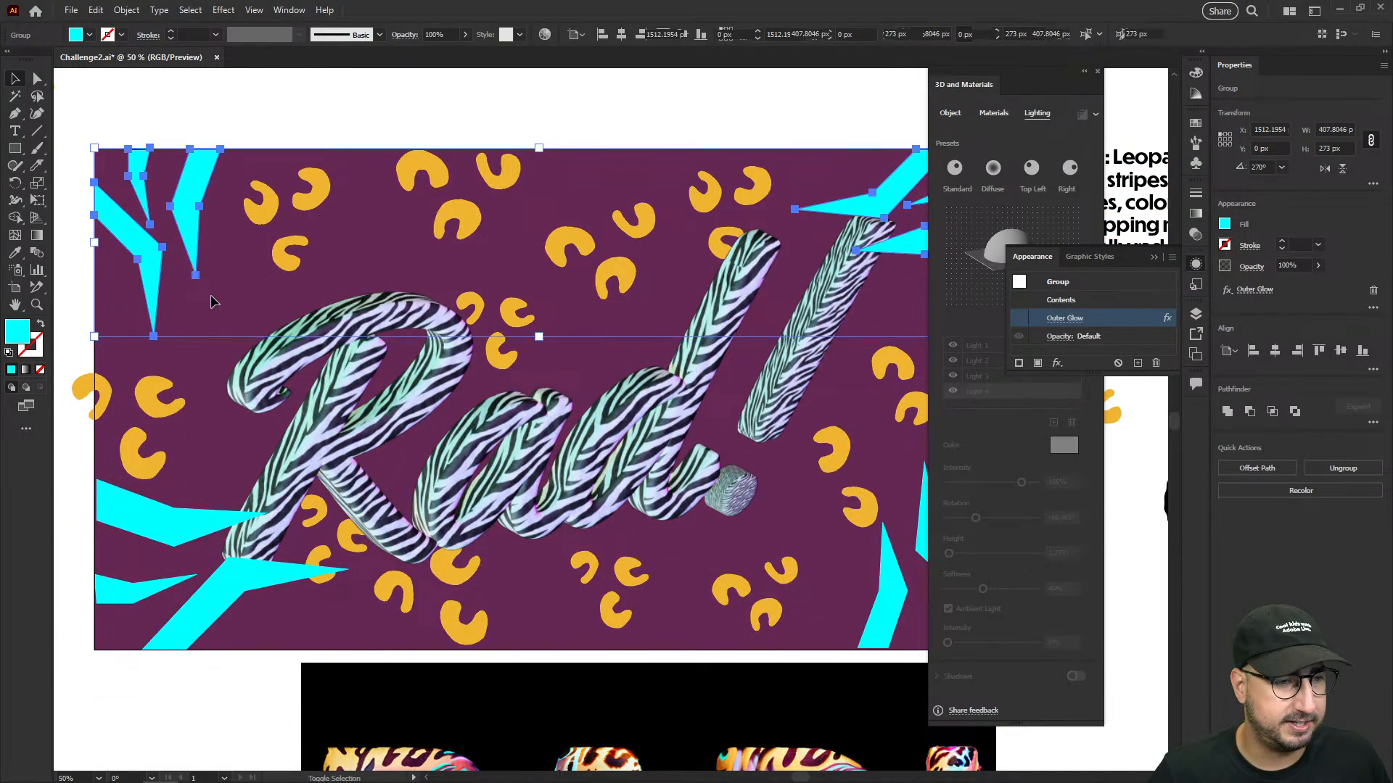
pyautogui.keyDown('shift'); pyautogui.click(204, 534); pyautogui.keyUp('shift')
pyautogui.keyDown('shift'); pyautogui.click(896, 599); pyautogui.keyUp('shift')
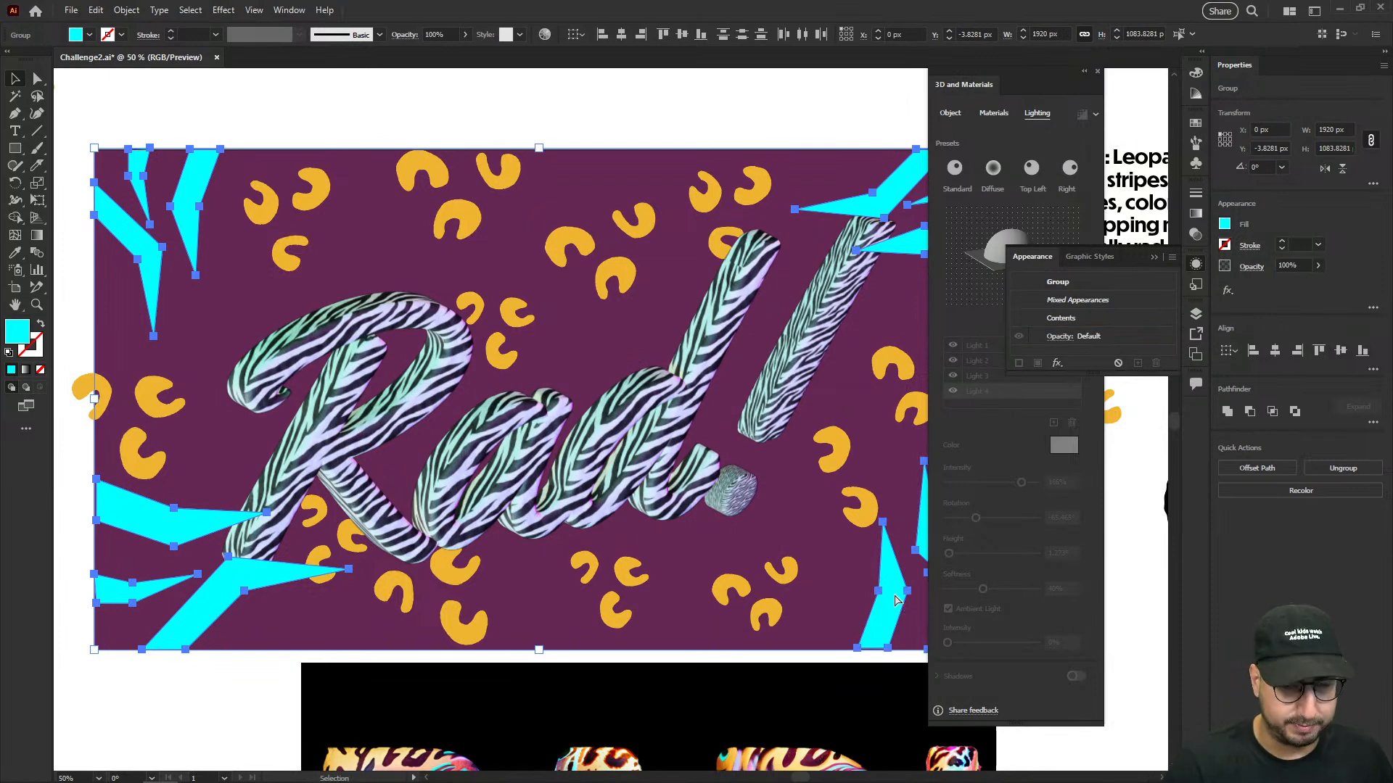
pyautogui.hotkey('ctrl', '8')
# - Apply Zebra_Material to the corner stripes' compound path and set the pattern repeat to about 273
pyautogui.moveTo(867, 345); pyautogui.dragTo(778, 356)
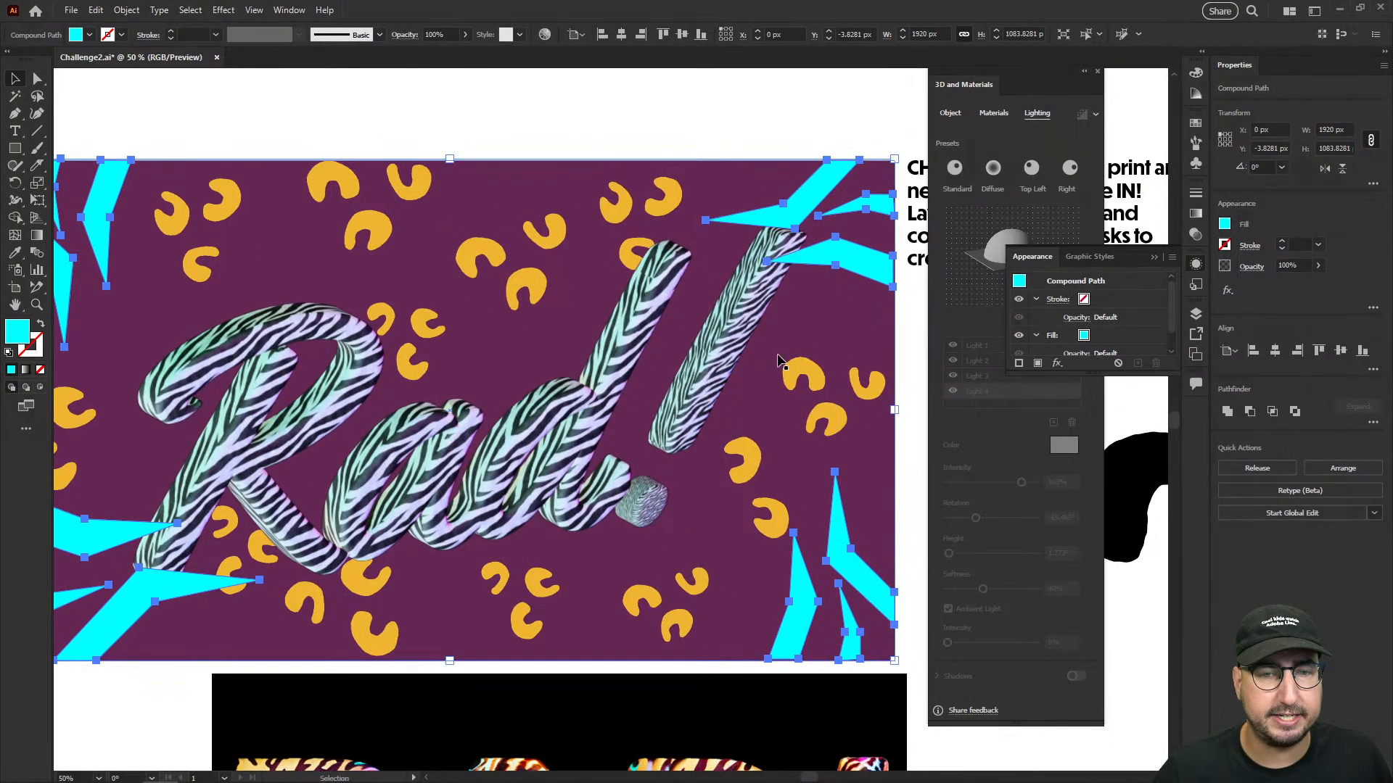
pyautogui.click(1154, 258)
pyautogui.click(995, 114)
pyautogui.click(1013, 334)
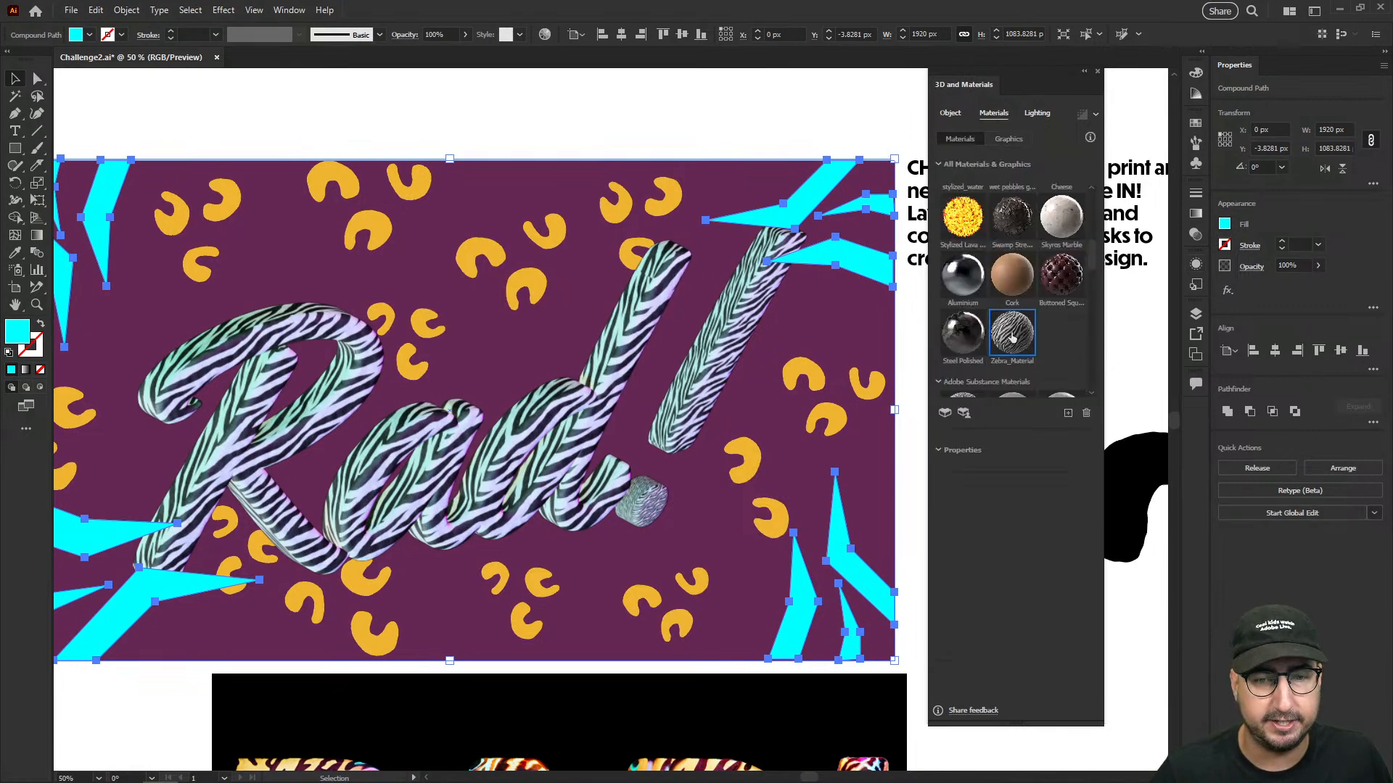
pyautogui.click(784, 113)
pyautogui.hotkey('ctrl', 'space')
pyautogui.keyDown('ctrl'); pyautogui.click(803, 292); pyautogui.keyUp('ctrl')
pyautogui.keyDown('ctrl'); pyautogui.click(615, 370); pyautogui.keyUp('ctrl')
pyautogui.click(615, 312)
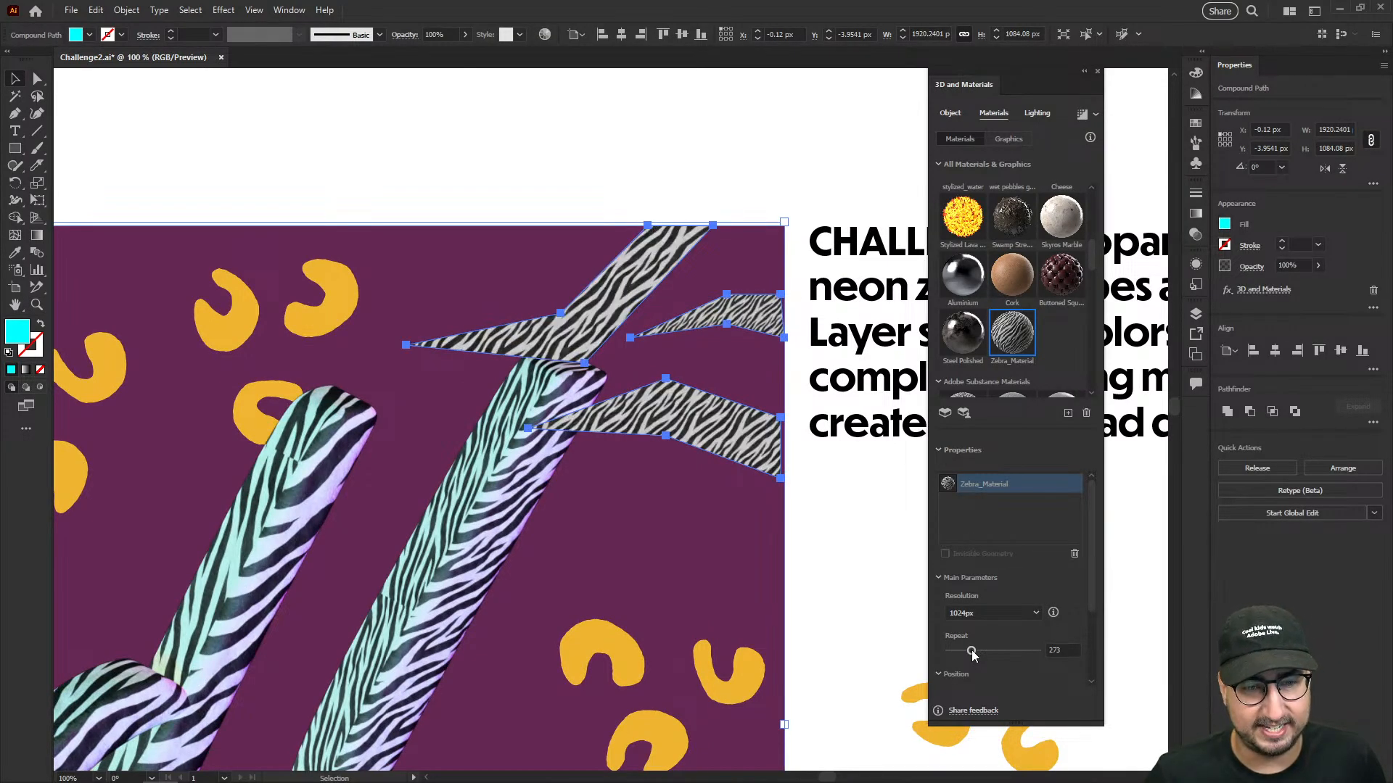
# - Color the stripes' light cyan (#00f9ff), raise its intensity to 177% and deselect the stripes
pyautogui.click(1037, 114)
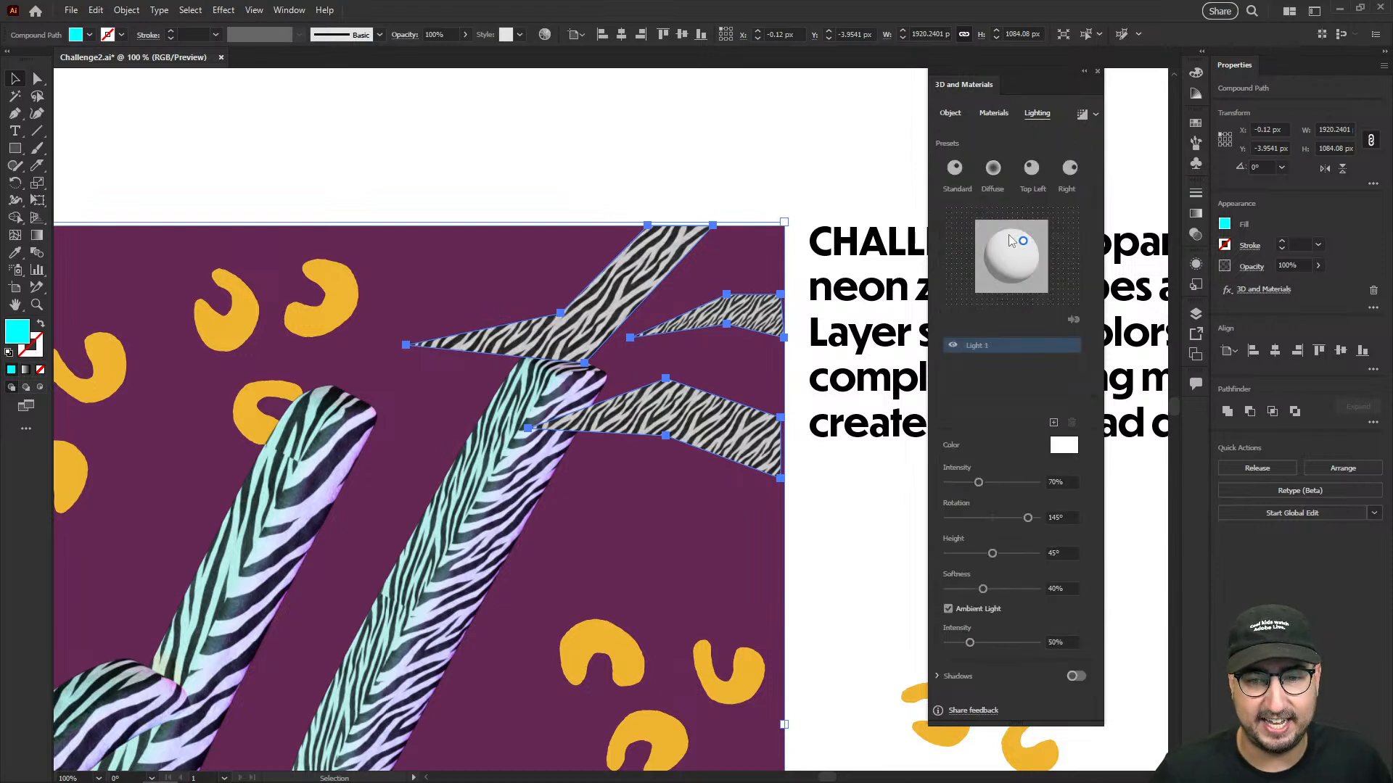
pyautogui.click(1063, 445)
pyautogui.click(710, 403)
pyautogui.click(688, 306)
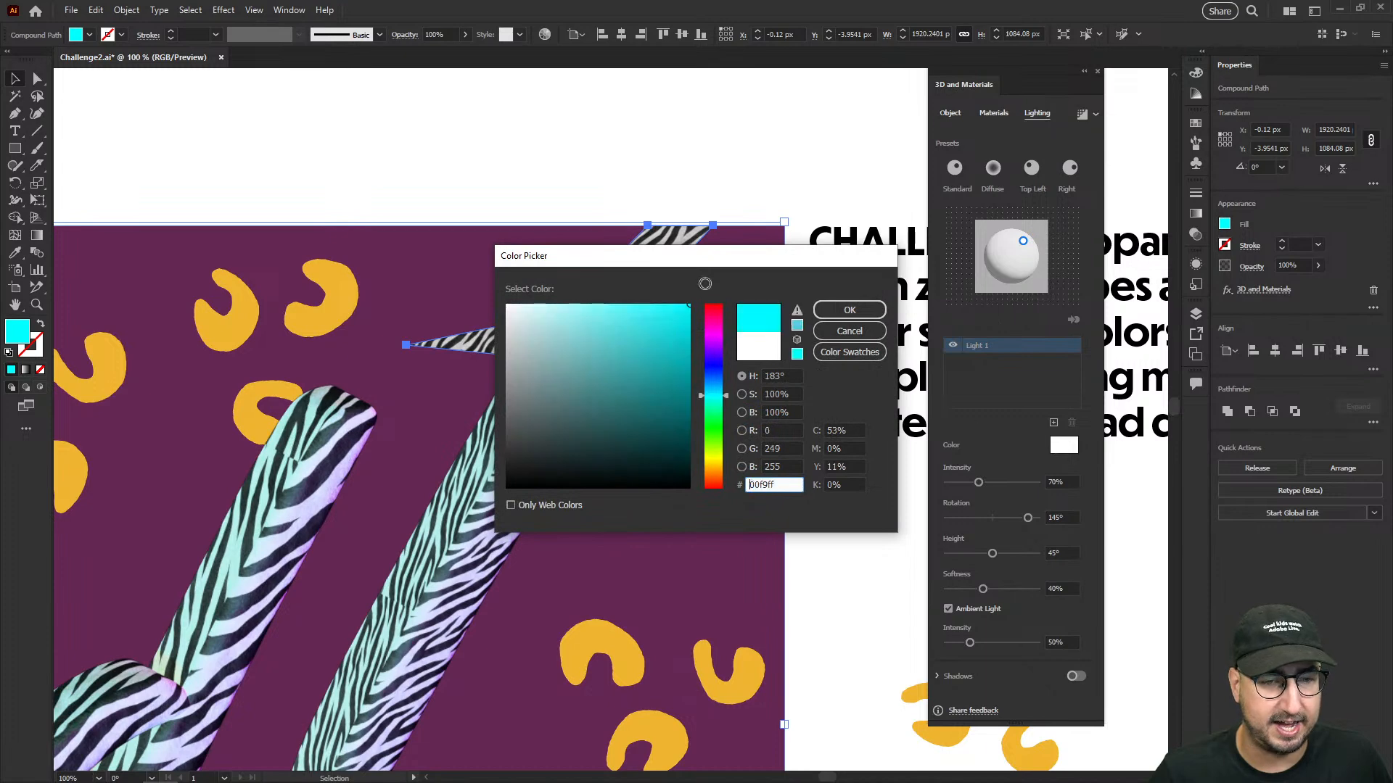
pyautogui.click(848, 310)
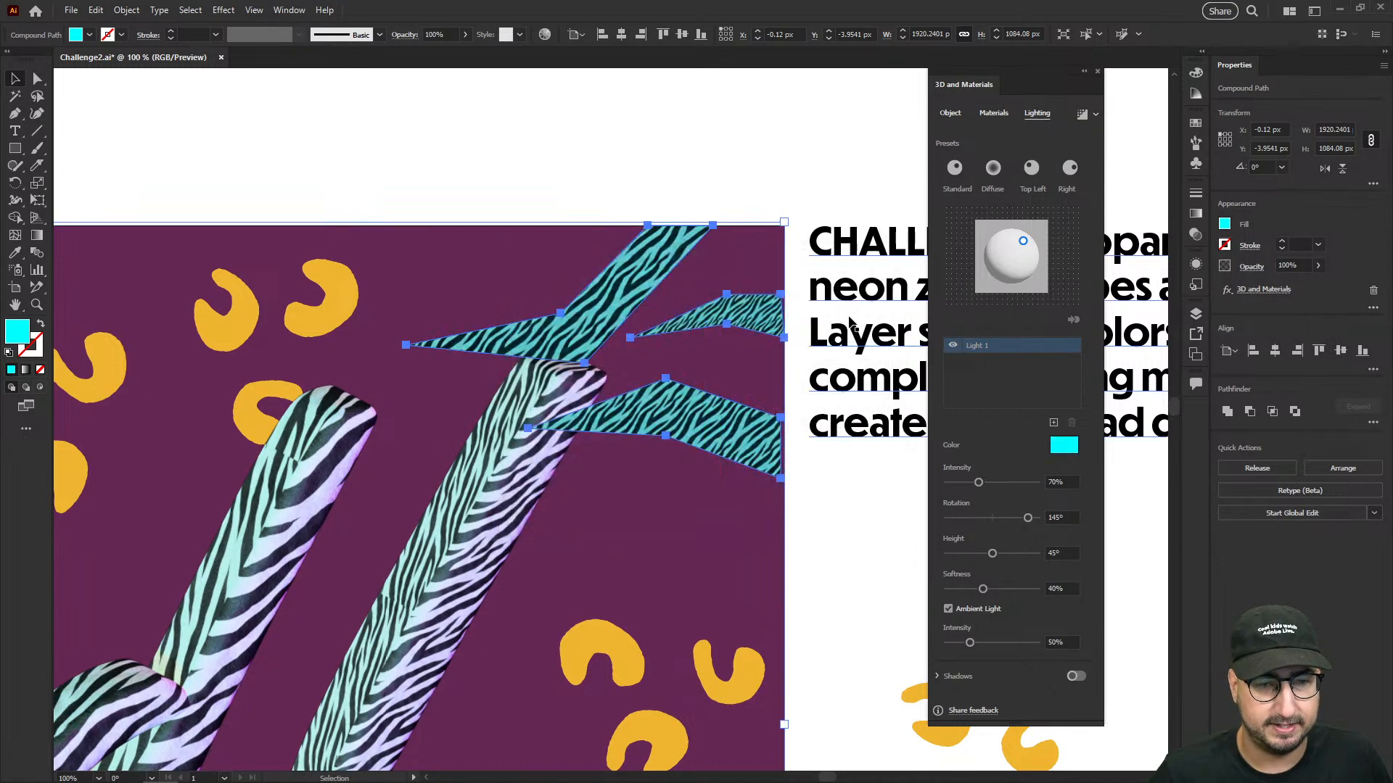
pyautogui.click(1027, 481)
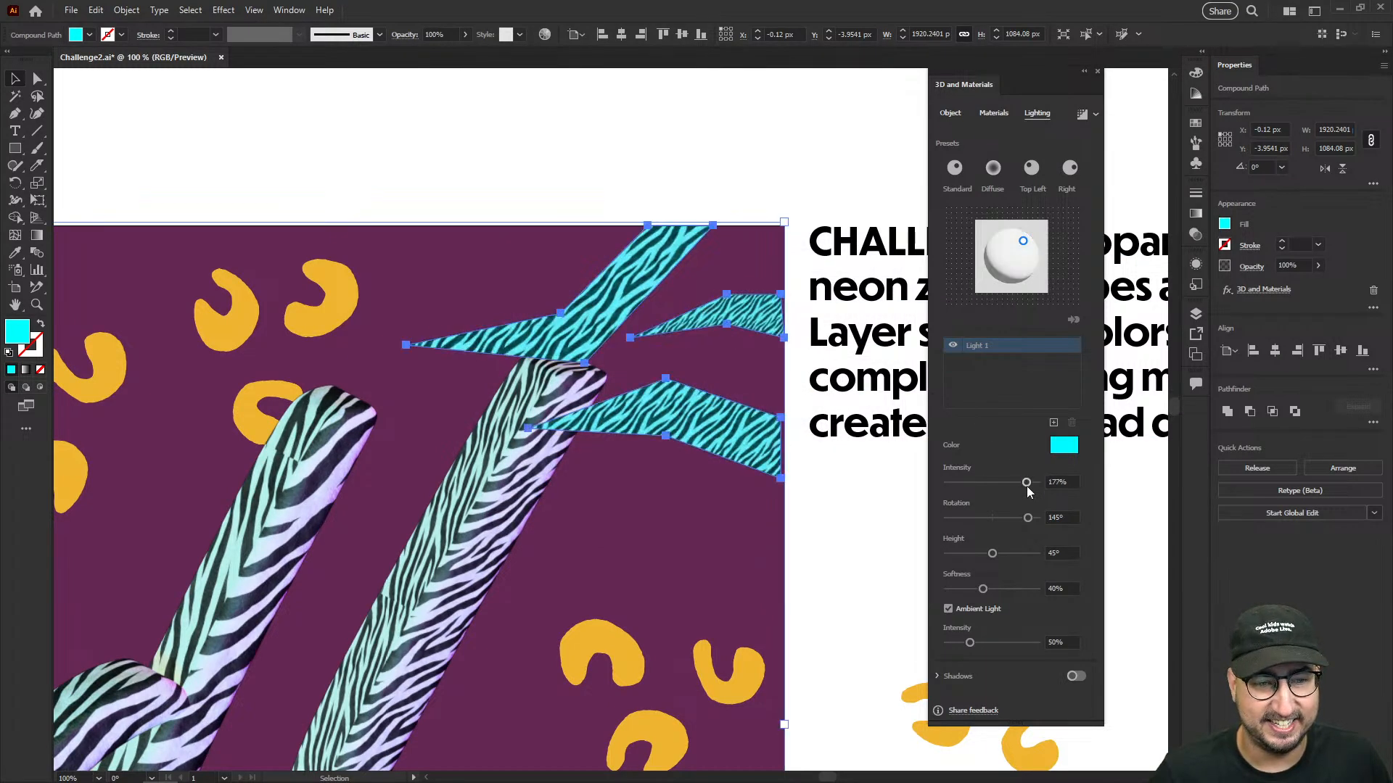
pyautogui.click(668, 164)
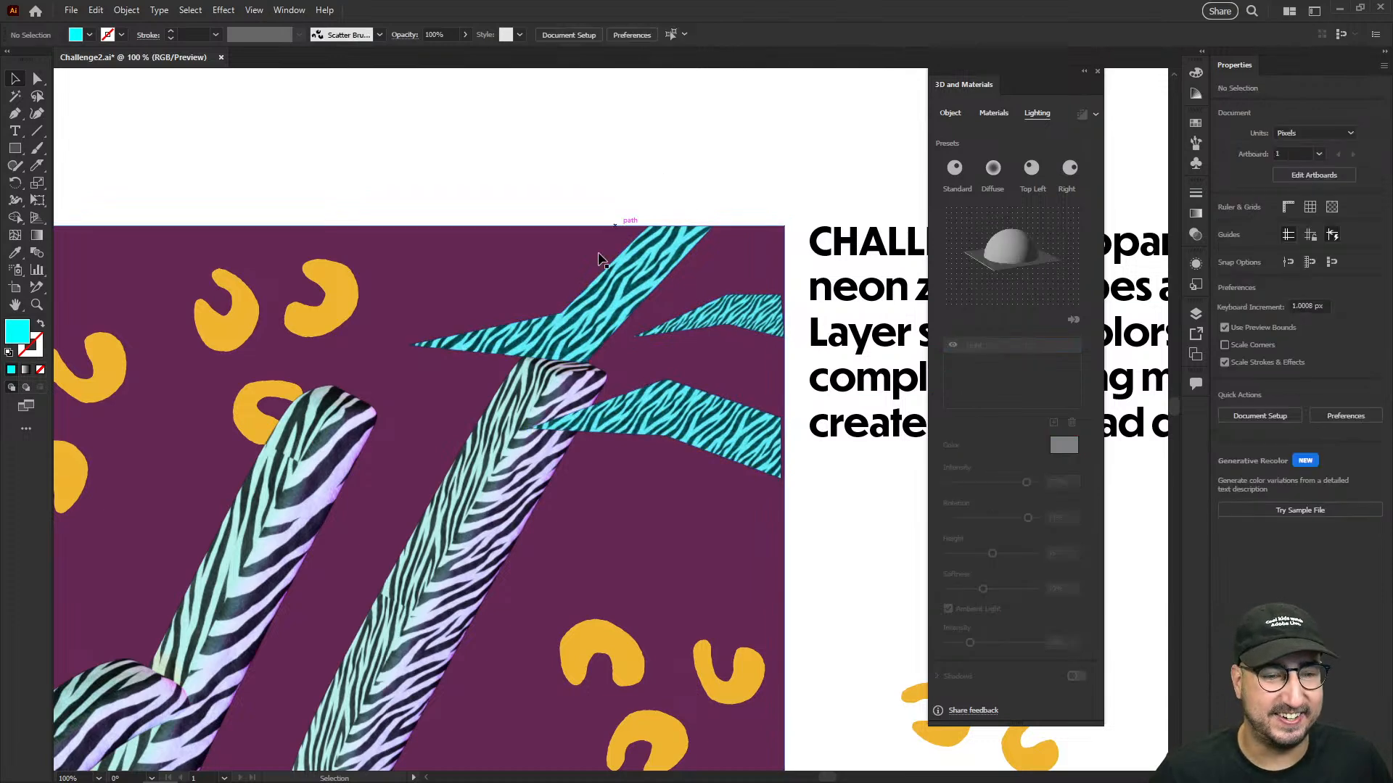
# - Select the yellow leopard spots group, apply Zebra_Material to it and adjust the pattern repeat
pyautogui.scroll(-3, 551, 220)
pyautogui.hscroll(-5, 551, 220)
pyautogui.click(550, 219)
pyautogui.hscroll(-7, 551, 217)
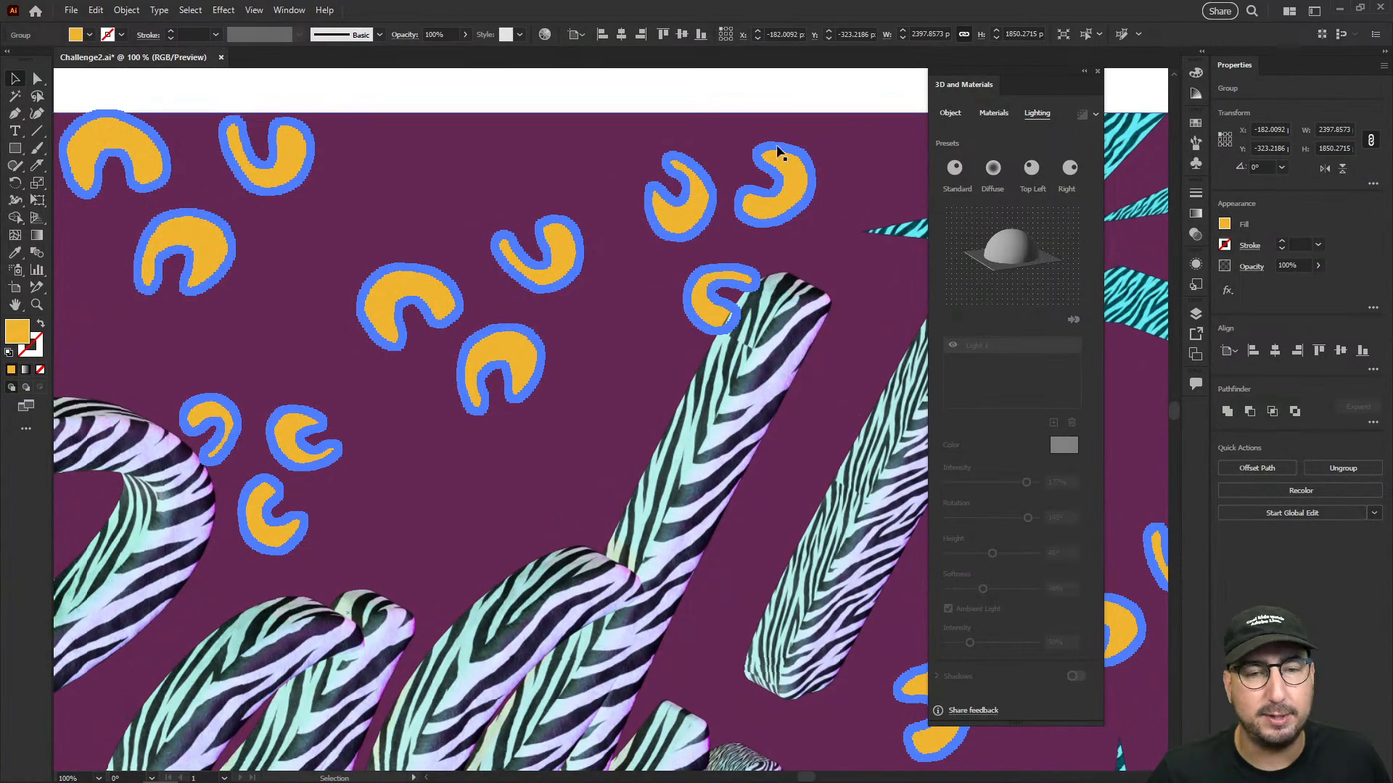
pyautogui.click(991, 113)
pyautogui.click(1015, 332)
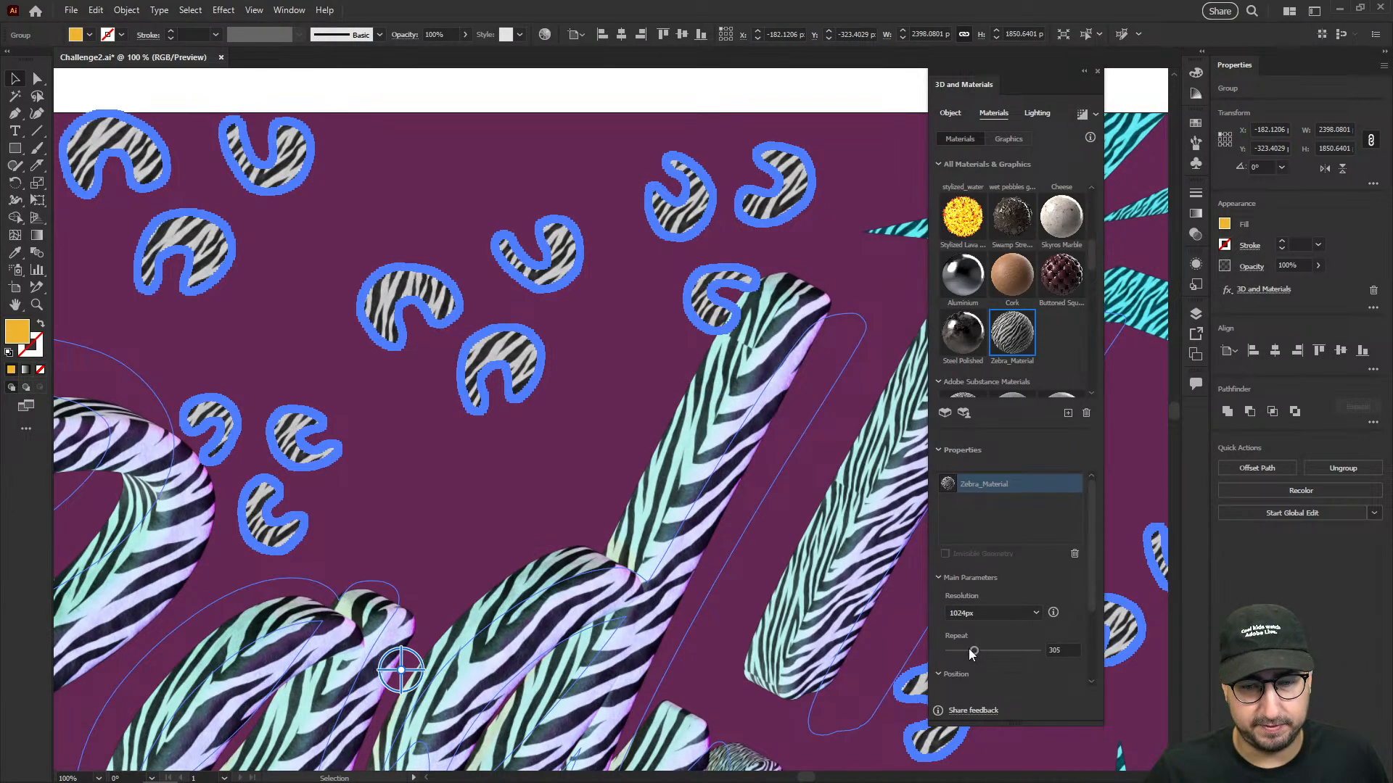
pyautogui.click(957, 651)
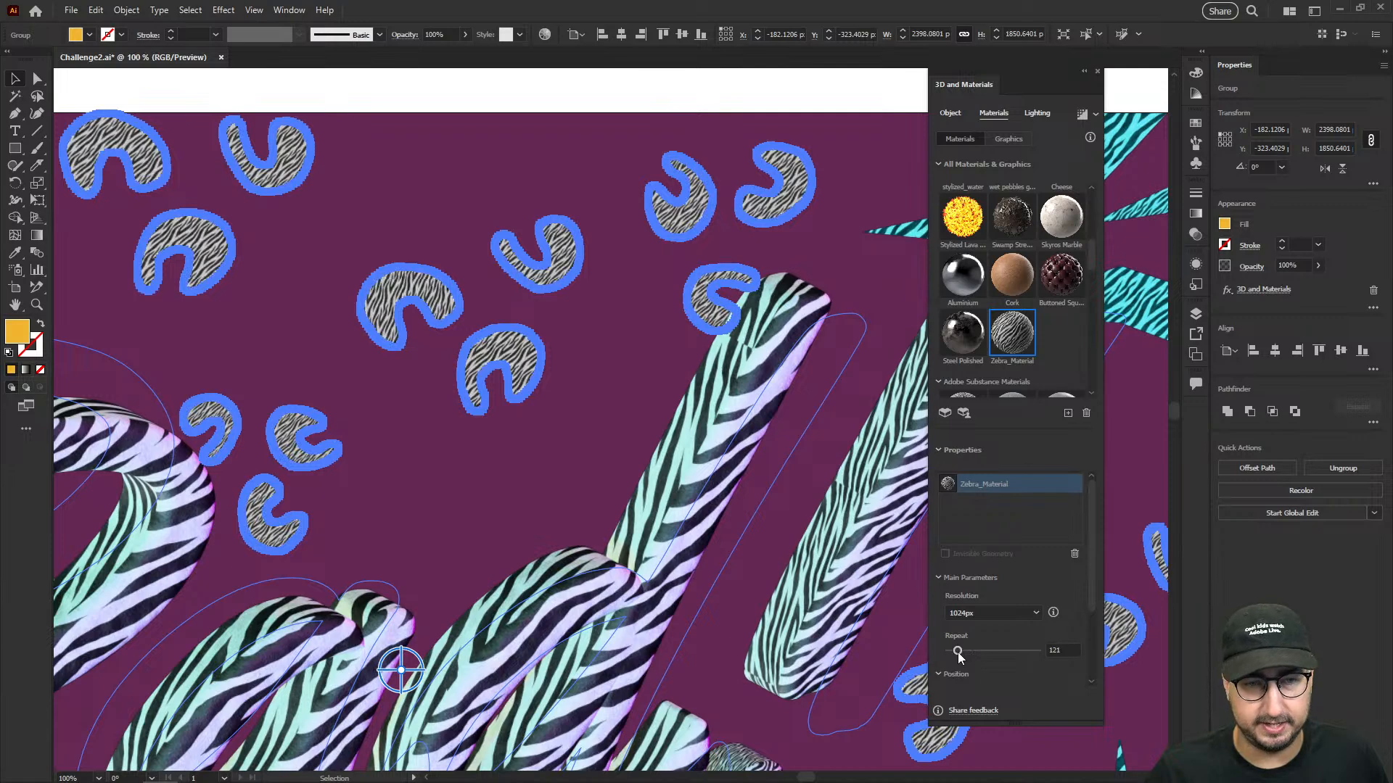
# - Color the leopard spots' light orange (#ff9700), set its intensity to 132% and deselect the spots
pyautogui.click(1035, 113)
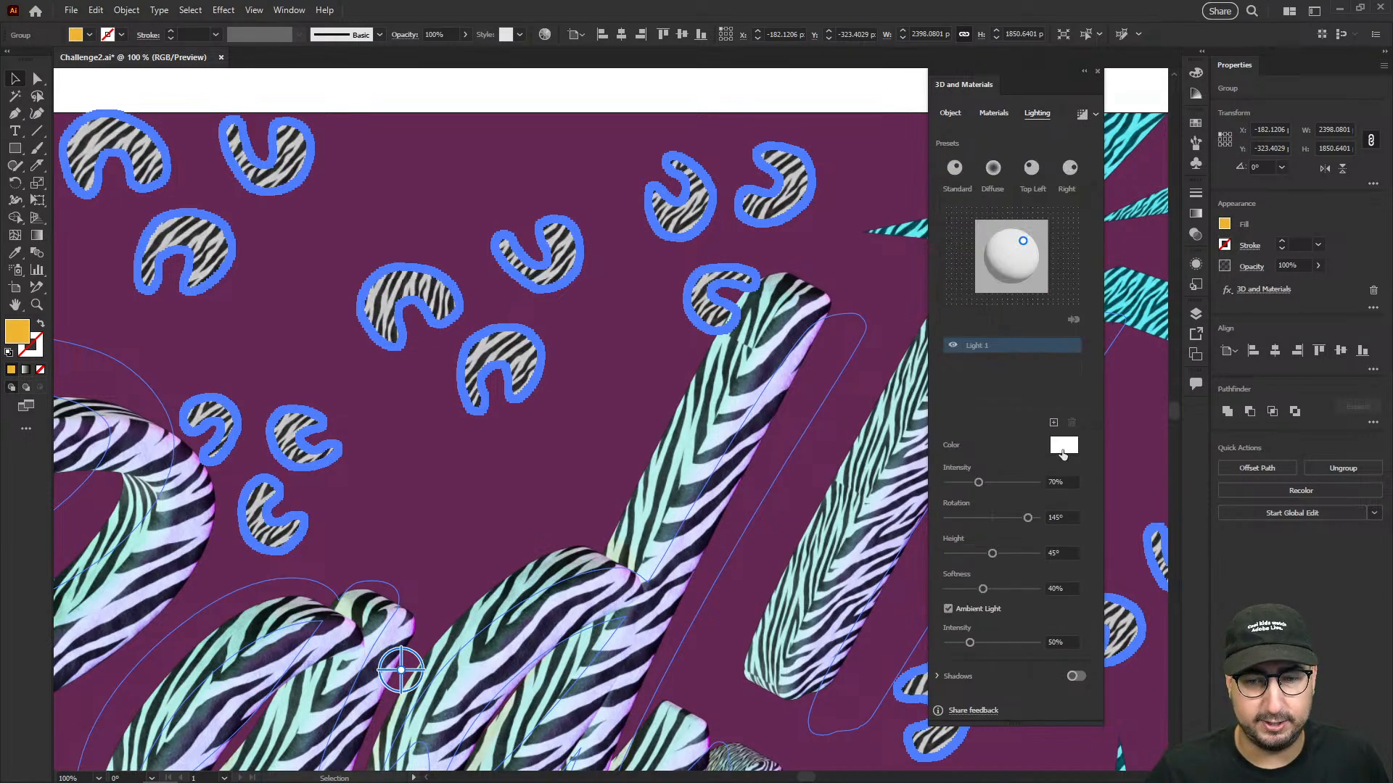
pyautogui.click(1062, 447)
pyautogui.click(725, 426)
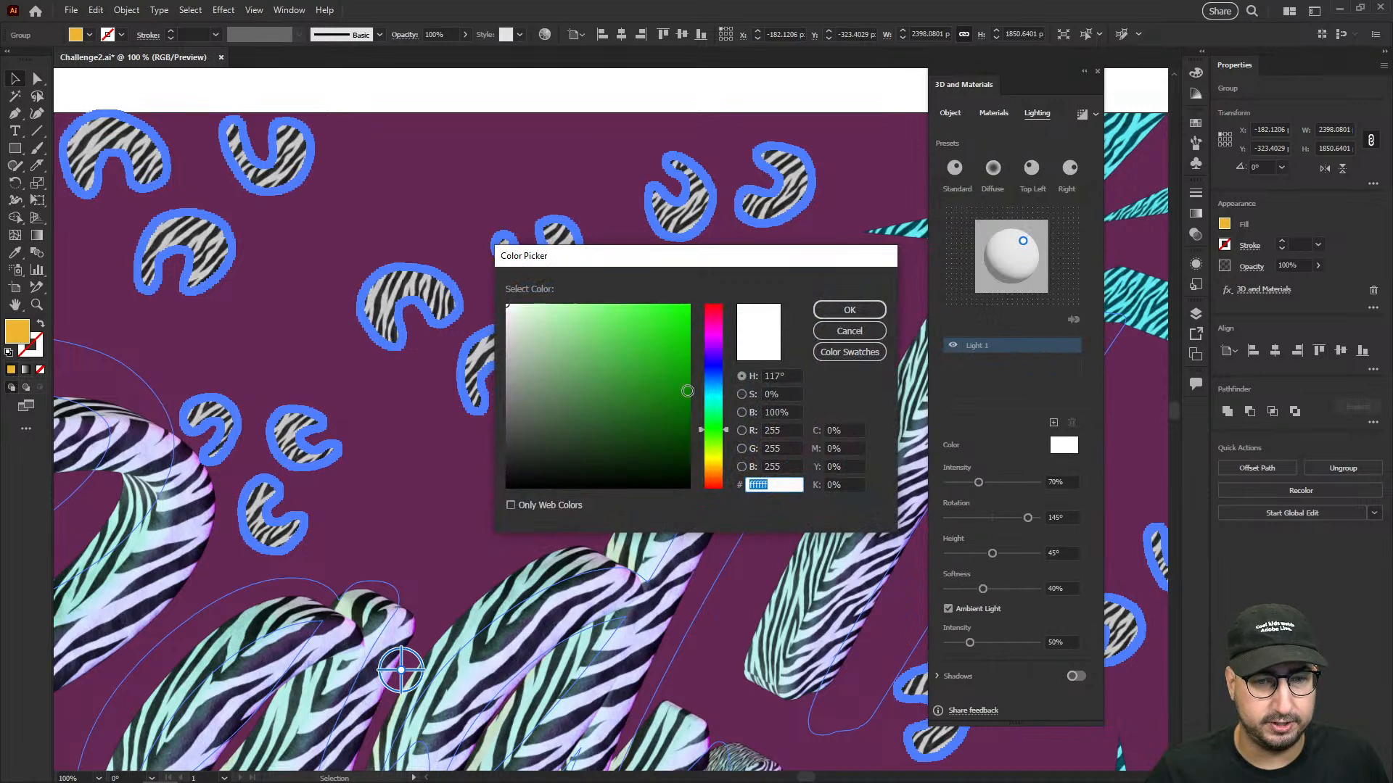
pyautogui.moveTo(675, 358); pyautogui.dragTo(727, 280)
pyautogui.click(714, 472)
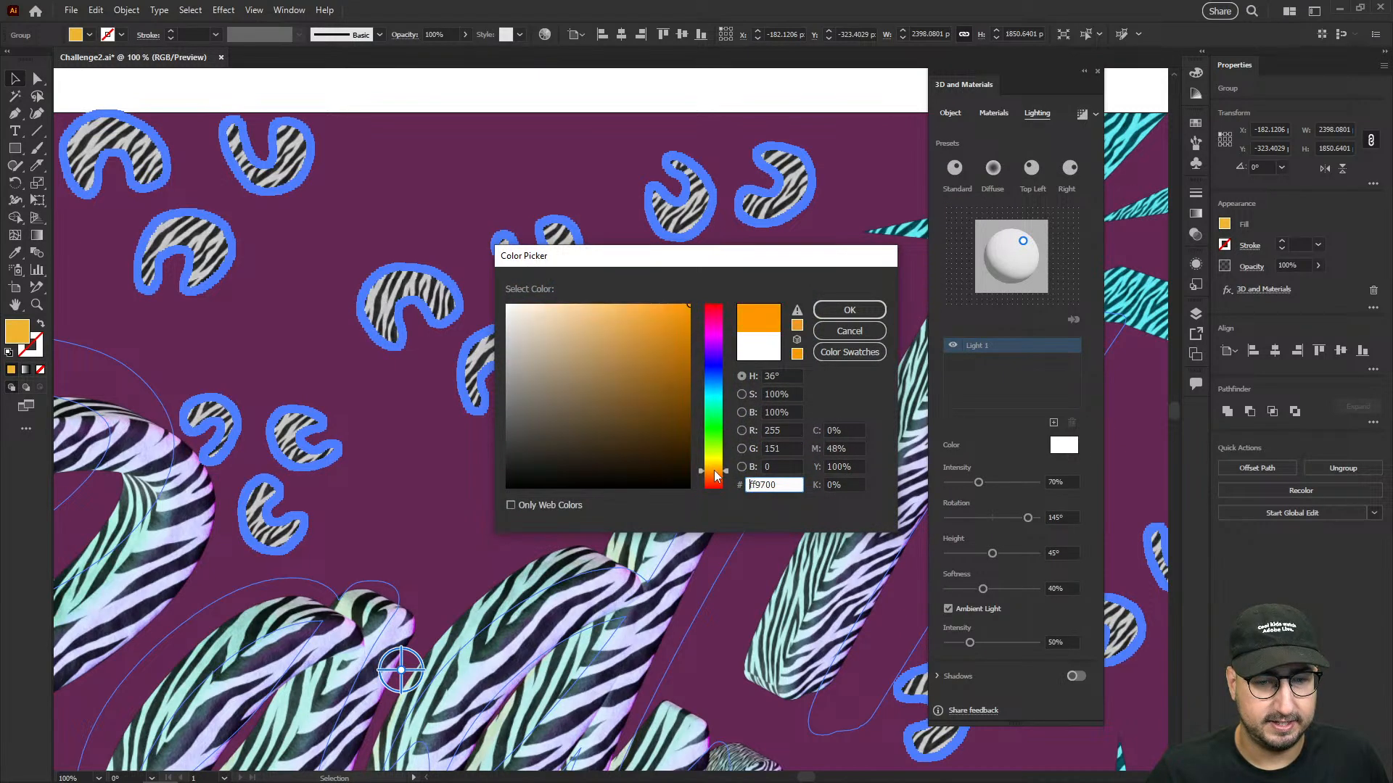
pyautogui.click(849, 309)
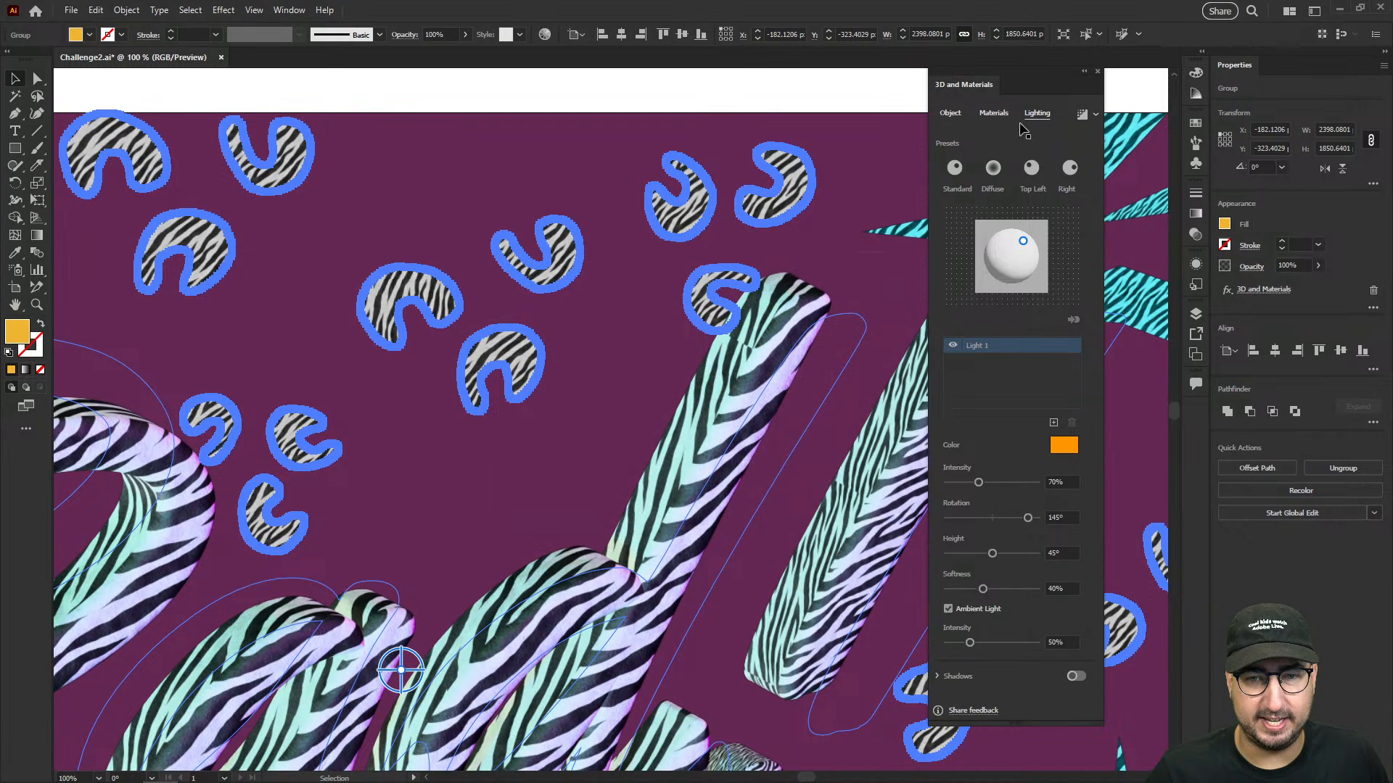
pyautogui.click(1015, 484)
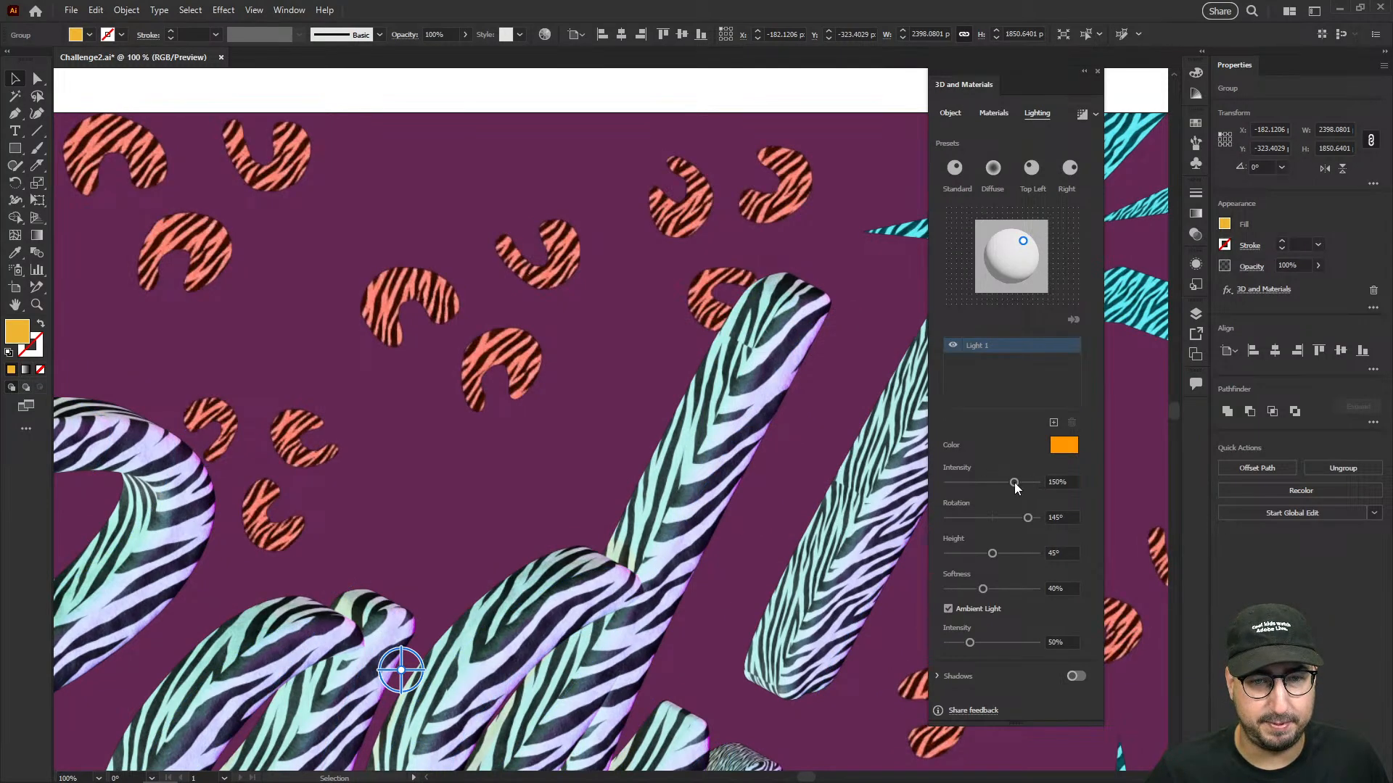
pyautogui.moveTo(1015, 483); pyautogui.dragTo(1007, 484)
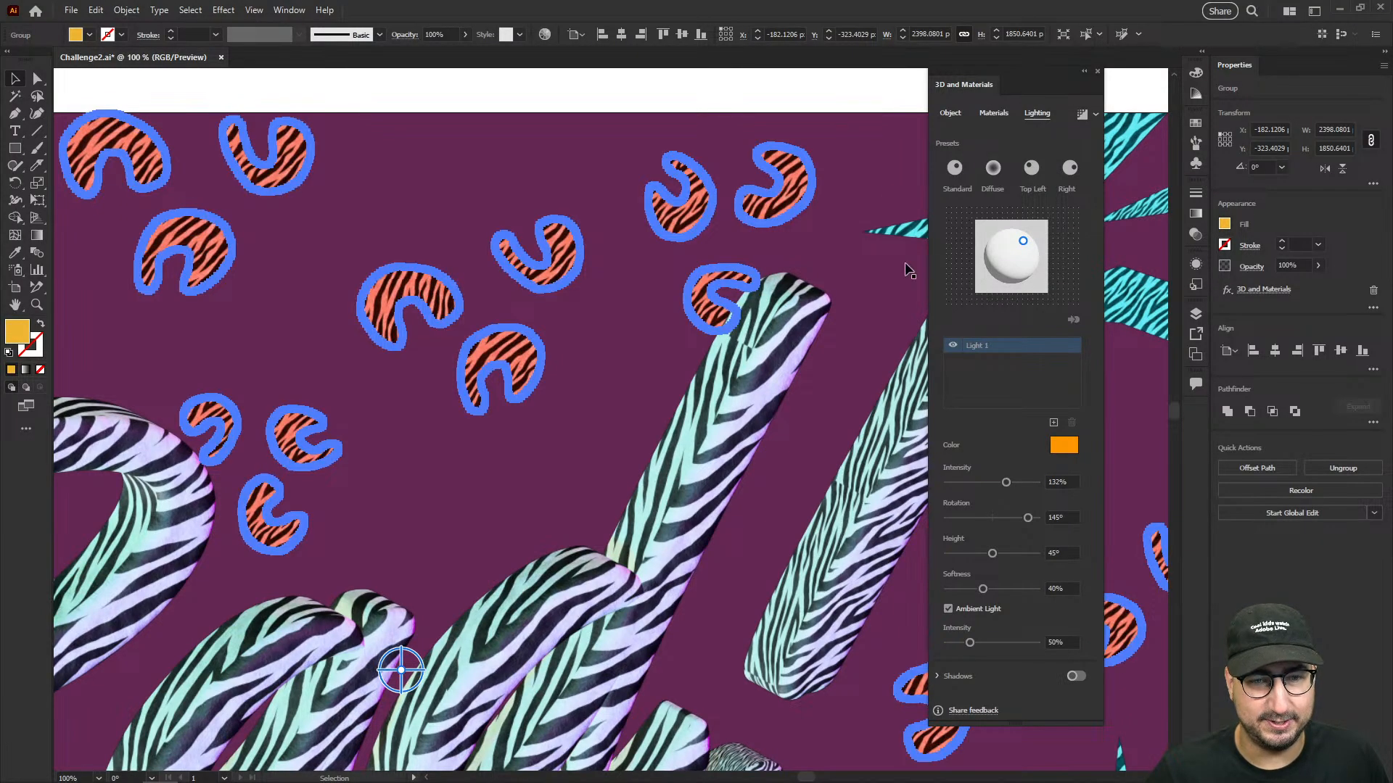
pyautogui.click(569, 97)
# - Close the 3D and Materials panel and download the Snake Skin material from Adobe Substance 3D Community Assets in the browser
pyautogui.press('z')
pyautogui.keyDown('alt'); pyautogui.click(643, 437); pyautogui.keyUp('alt')
pyautogui.keyDown('alt'); pyautogui.click(630, 471); pyautogui.keyUp('alt')
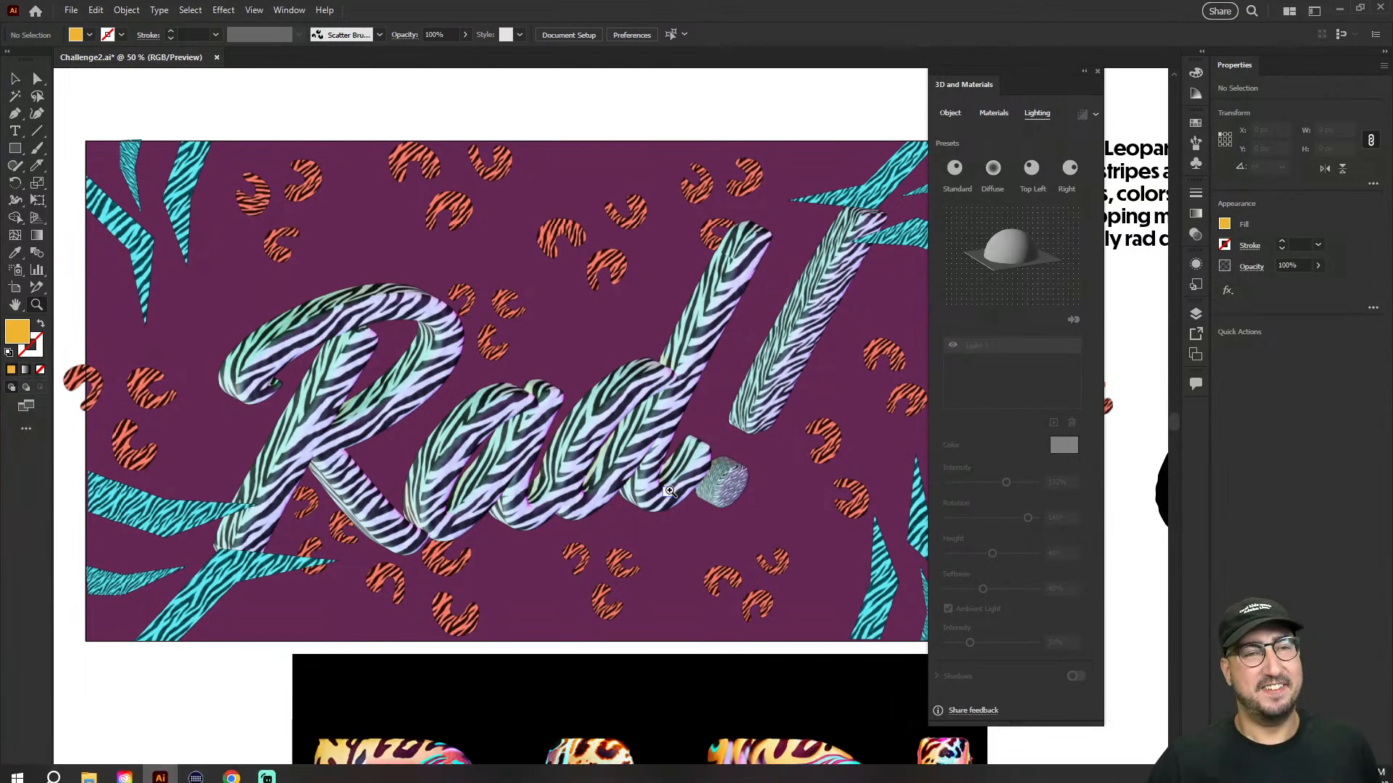
pyautogui.click(1097, 73)
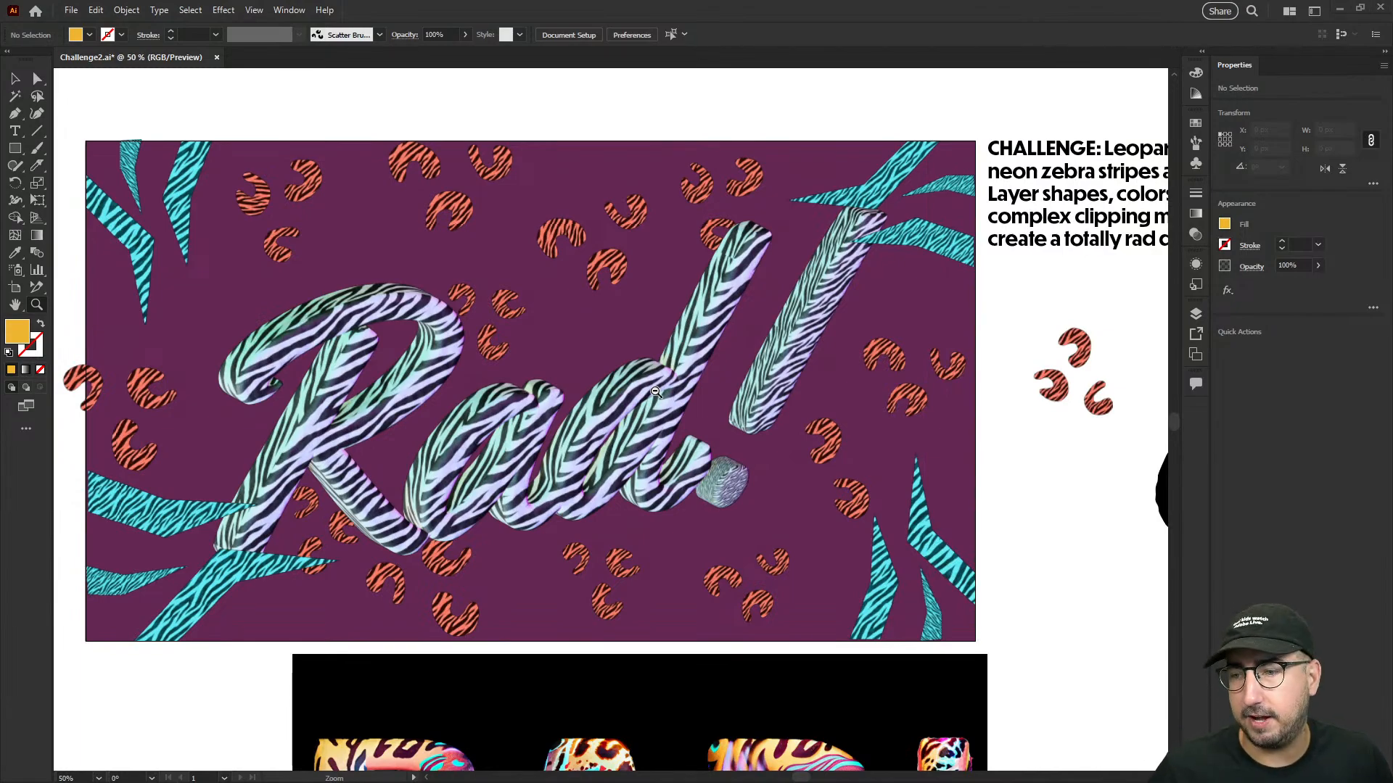
pyautogui.hotkey('alt', 'Tab')
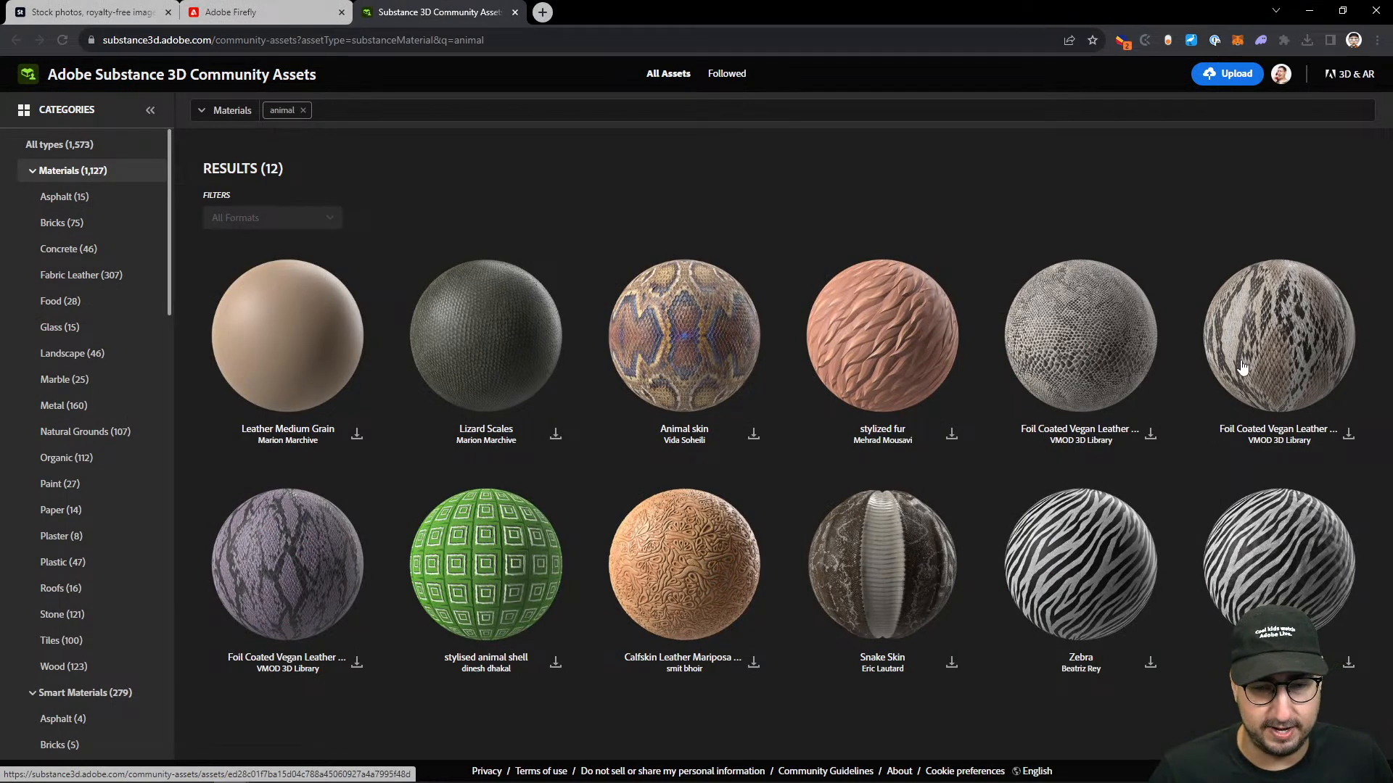
pyautogui.click(952, 663)
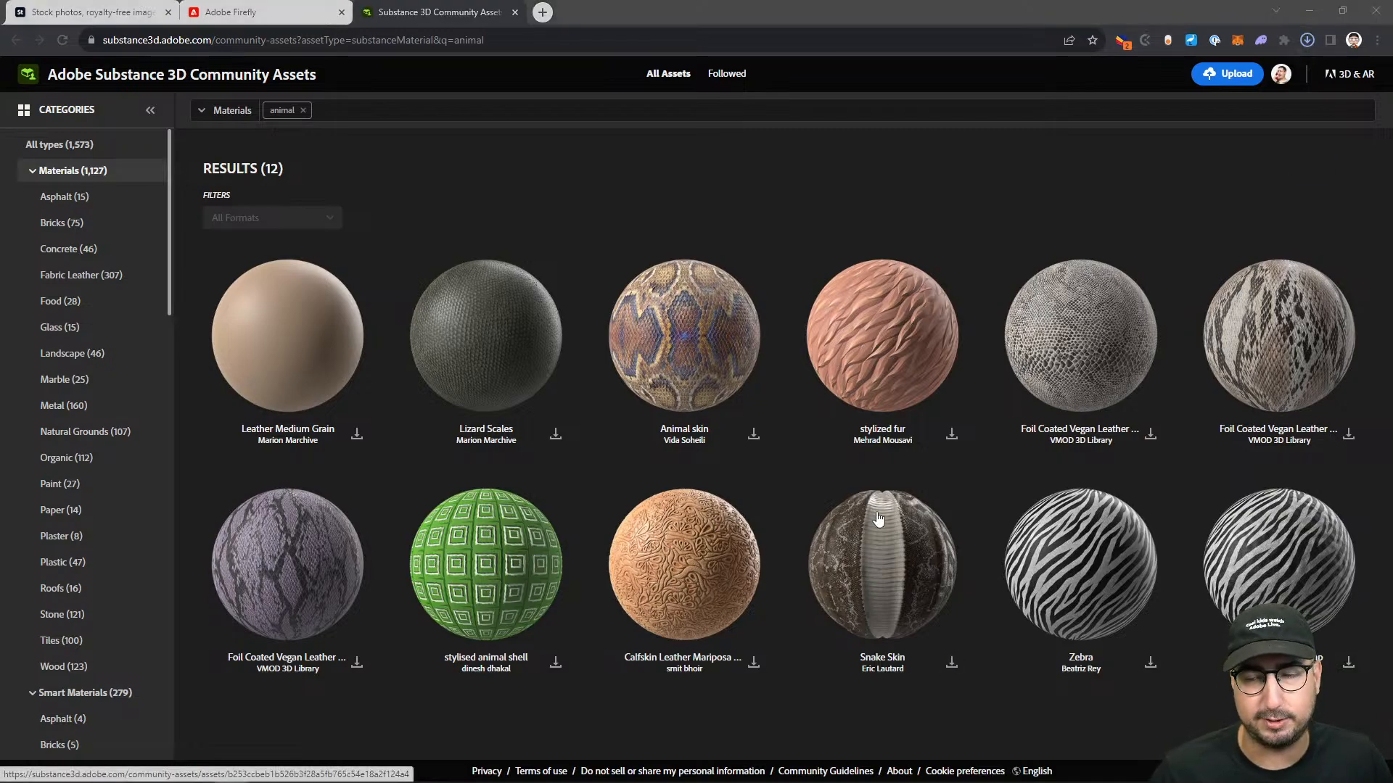
# - Switch back to Illustrator, select the 3D "Rad!" lettering and open its material settings in 3D and Materials
pyautogui.hotkey('alt', 'Tab')
pyautogui.click(735, 302)
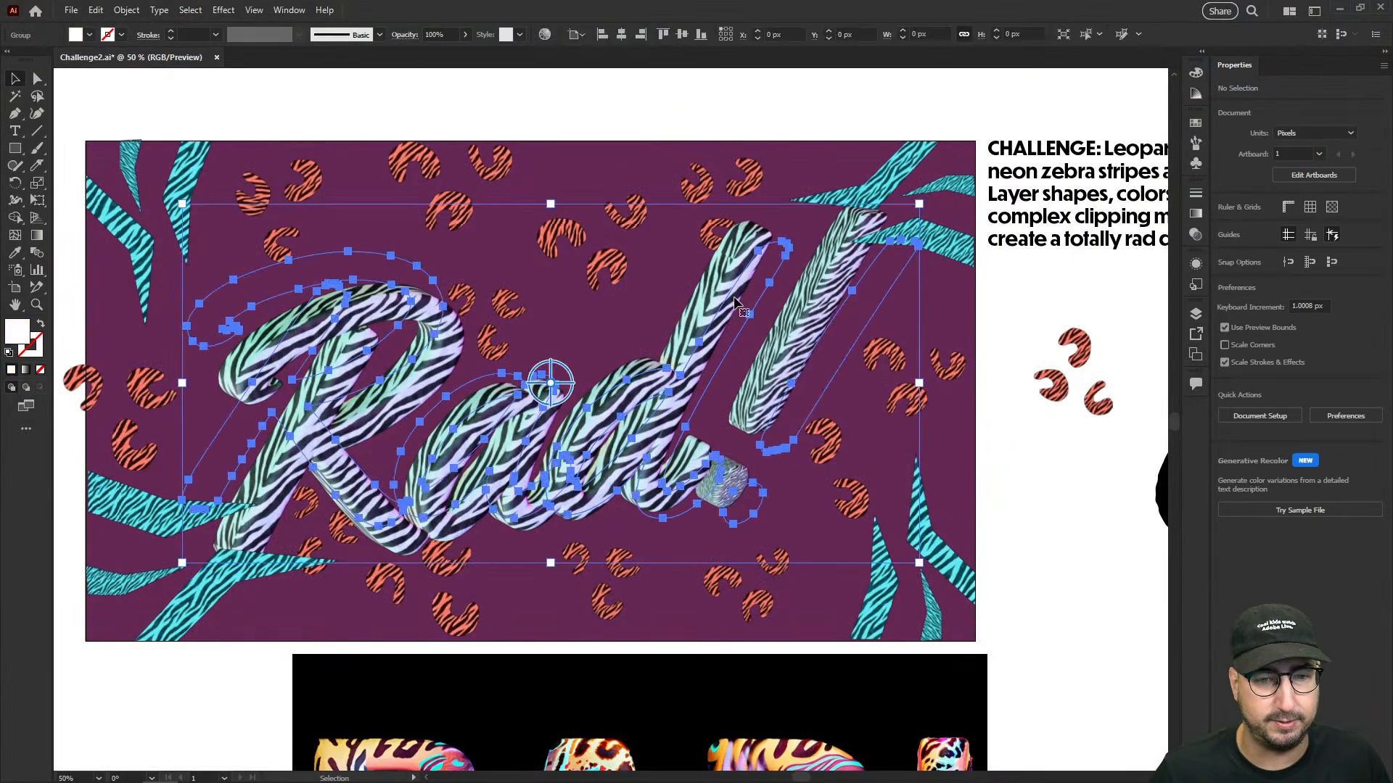
pyautogui.click(223, 10)
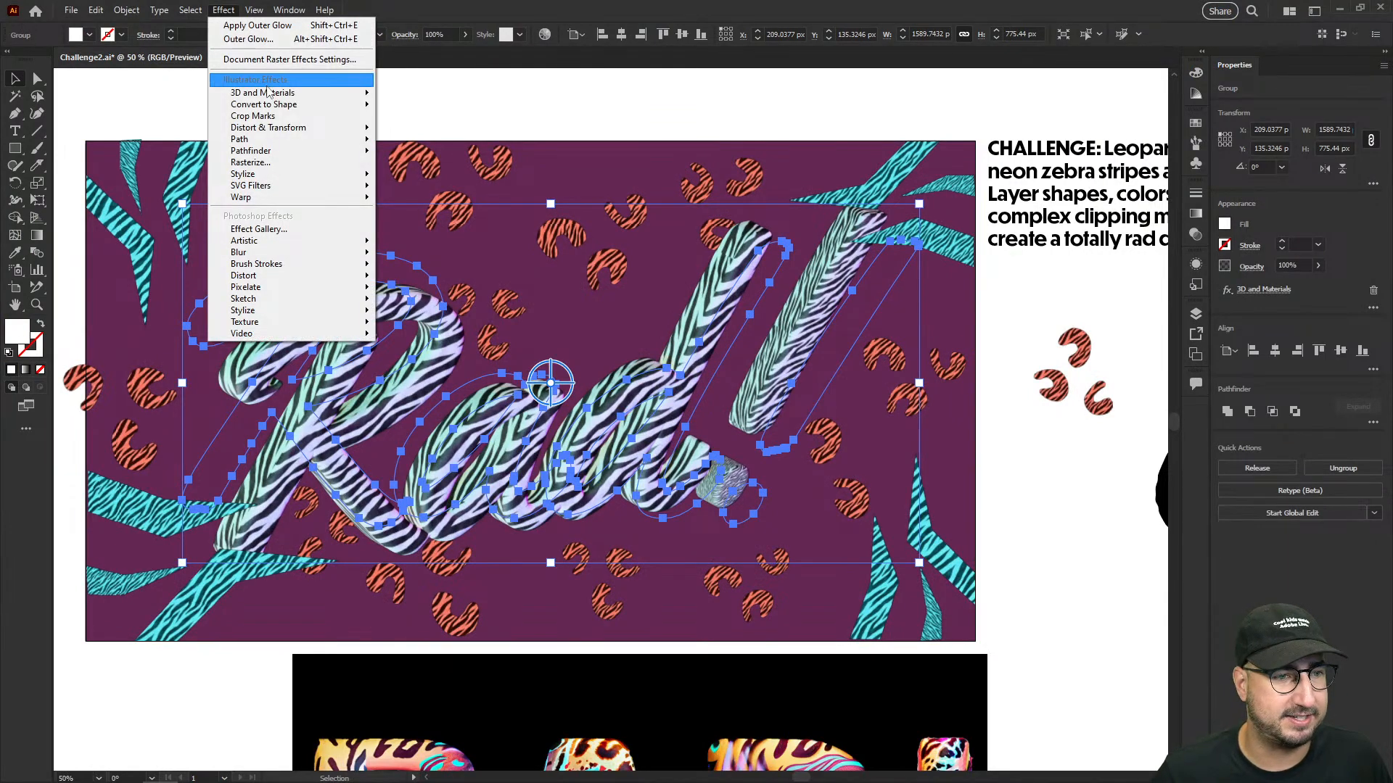
pyautogui.moveTo(276, 93)
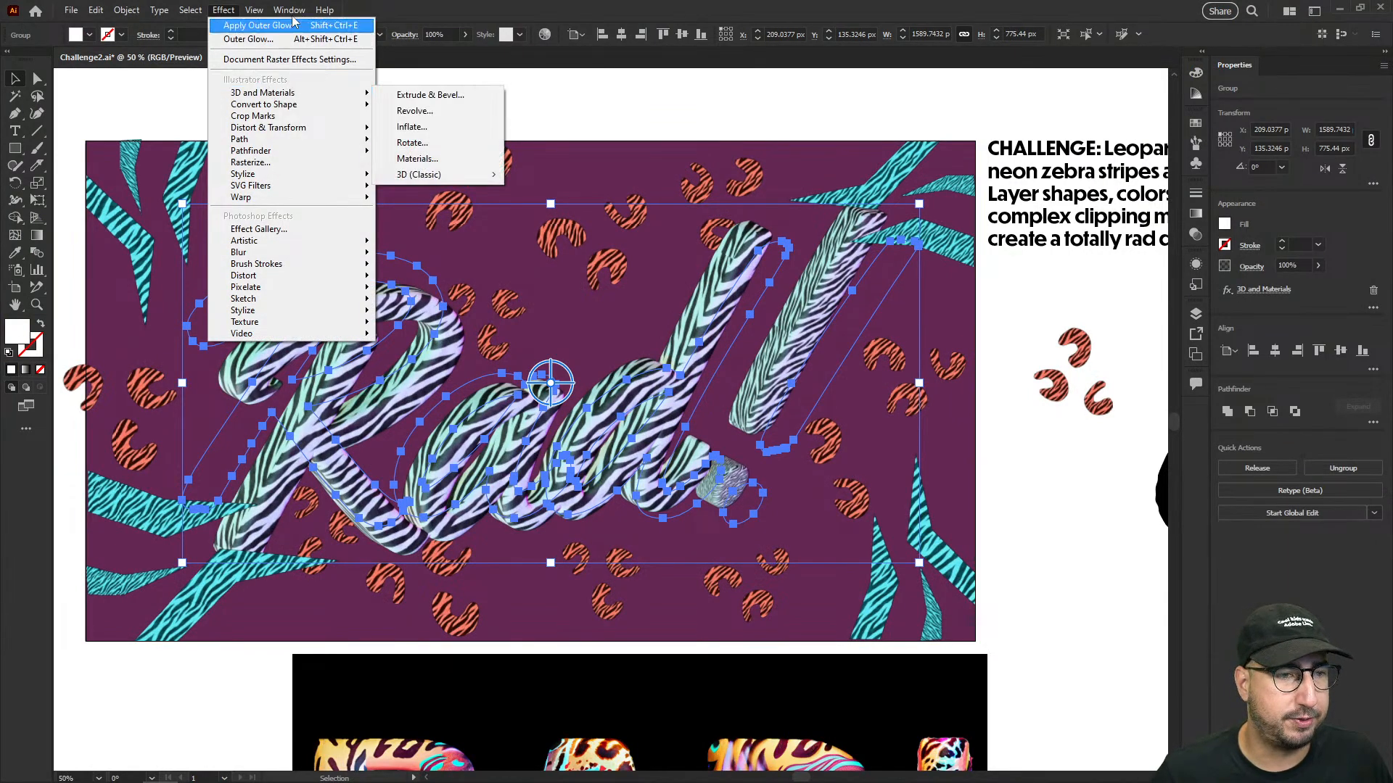
pyautogui.moveTo(288, 10)
pyautogui.click(341, 170)
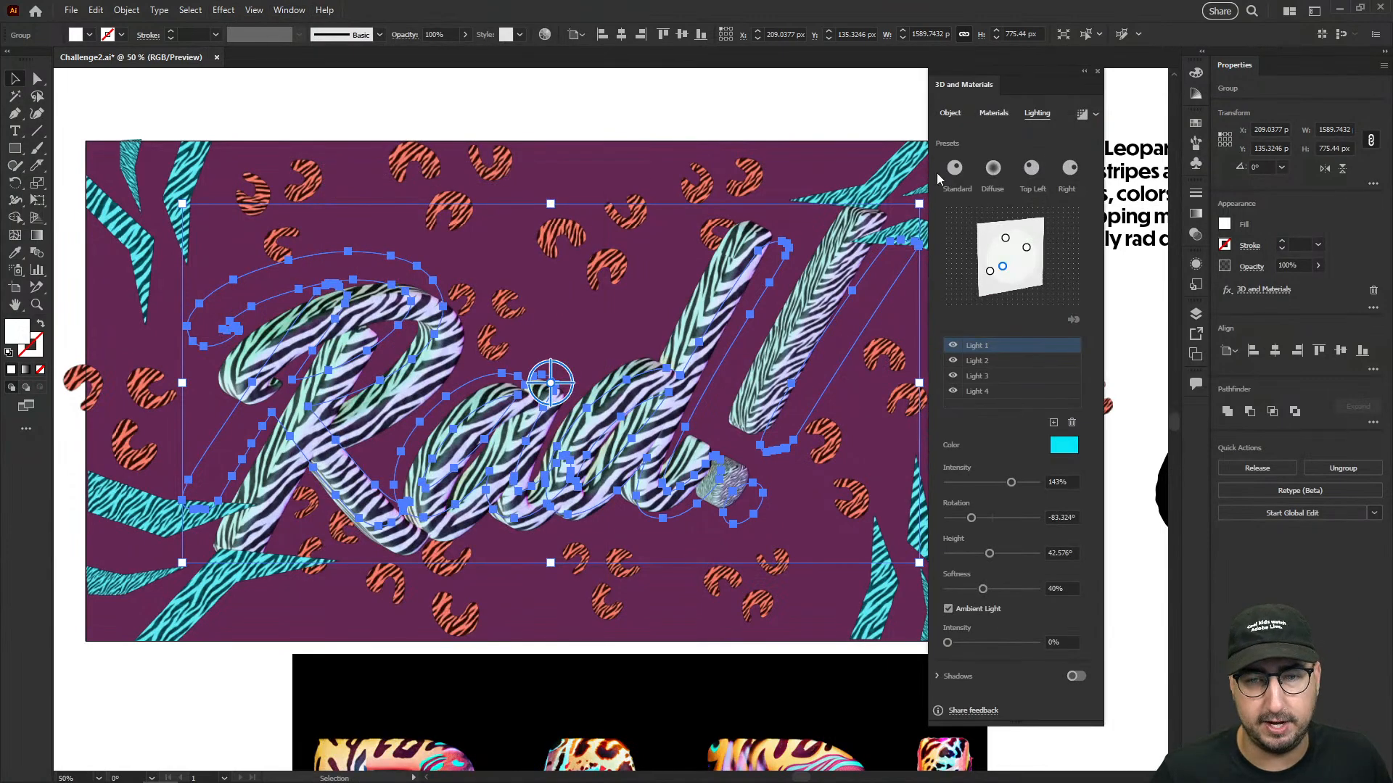
pyautogui.click(993, 112)
# - Import the downloaded Snake Skin Sbsar file from the Downloads folder into the materials library
pyautogui.click(1067, 412)
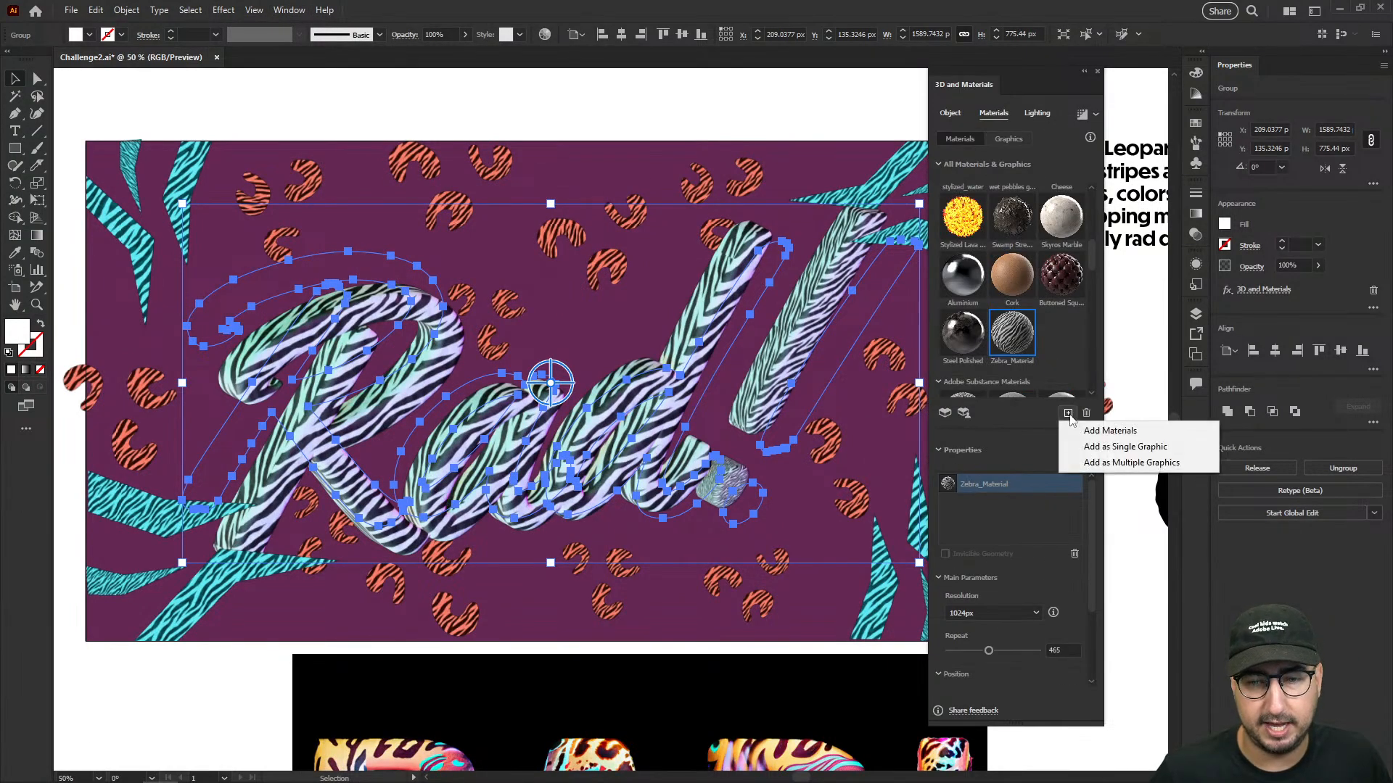
pyautogui.click(1084, 429)
pyautogui.scroll(5, 45, 117)
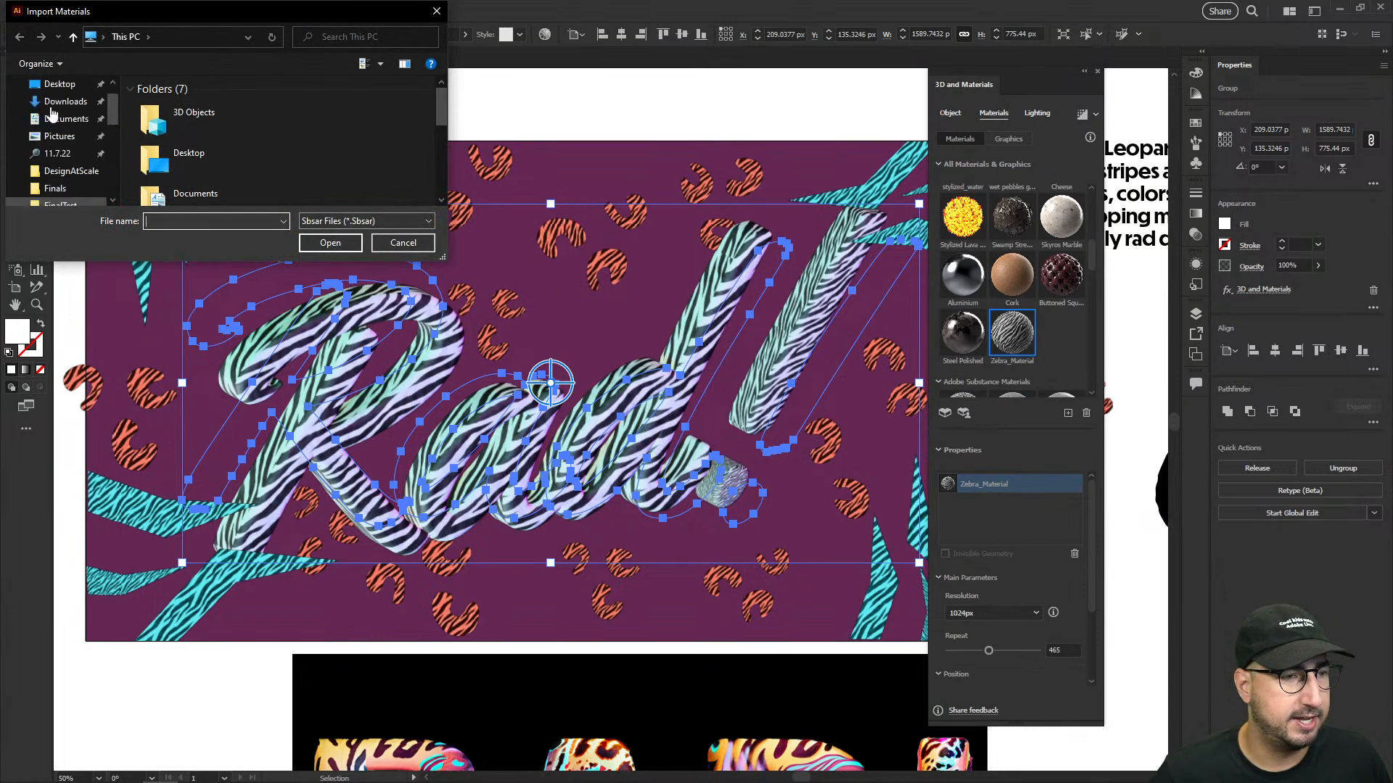
pyautogui.click(61, 131)
pyautogui.click(149, 127)
pyautogui.click(317, 244)
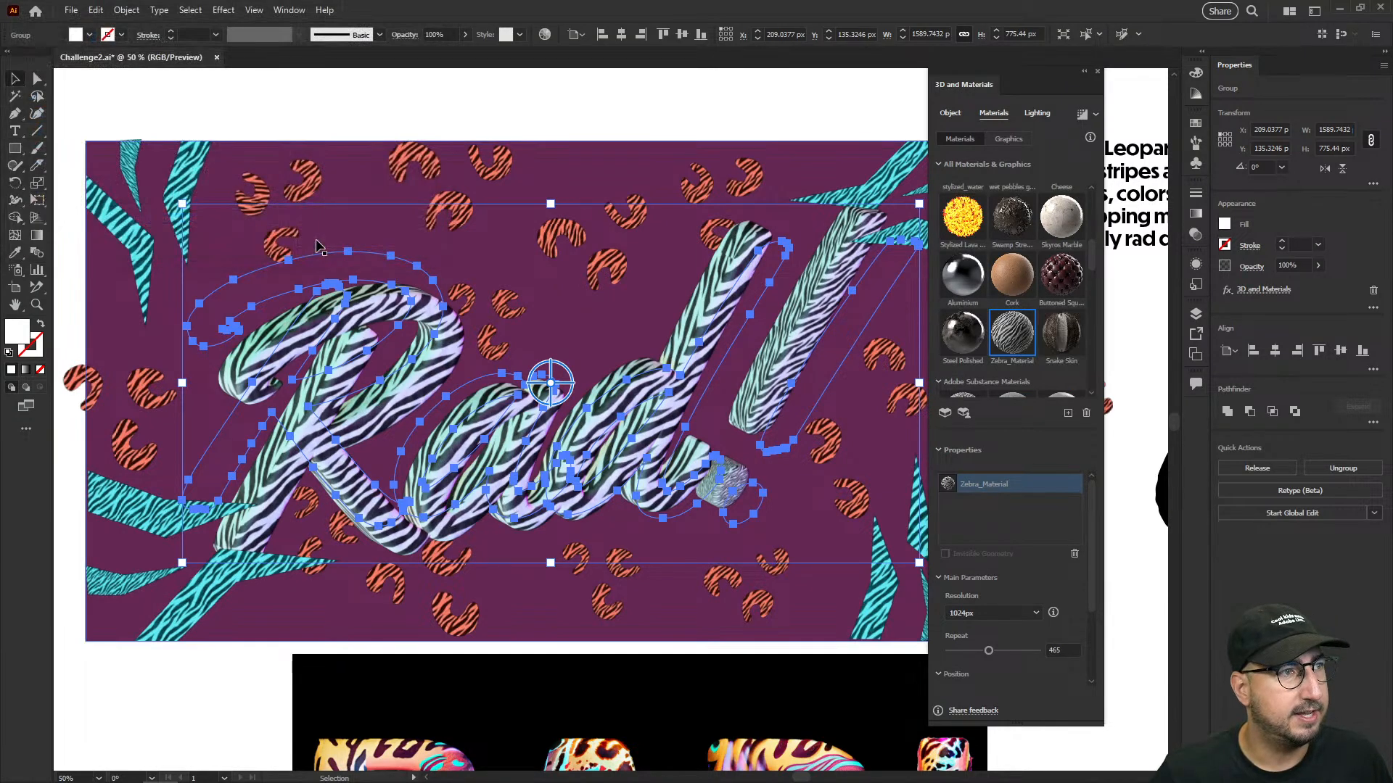
# - Apply Snake Skin to the "Rad!" lettering with repeat 632, roughness 1, metallic 1 and scattering intensity 0.75
pyautogui.click(1073, 341)
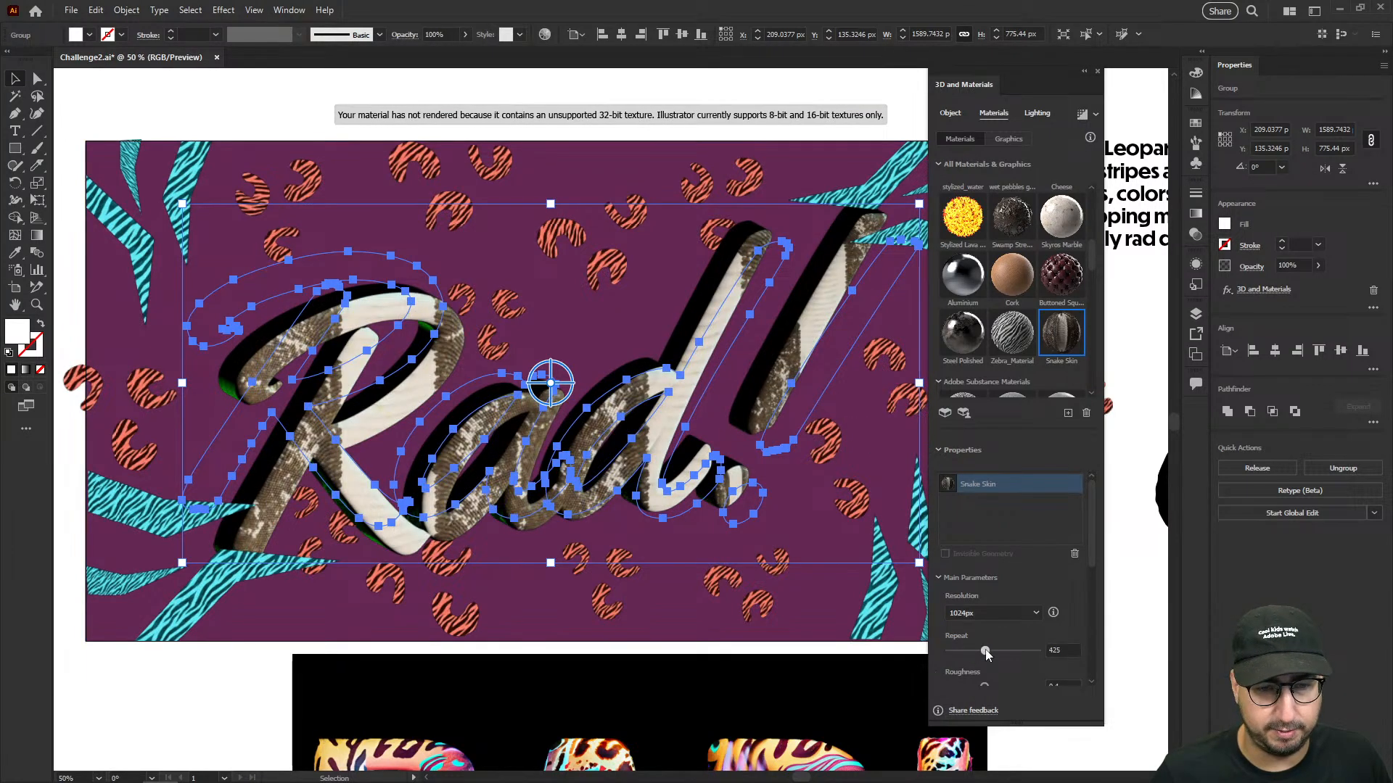
pyautogui.scroll(-3, 990, 650)
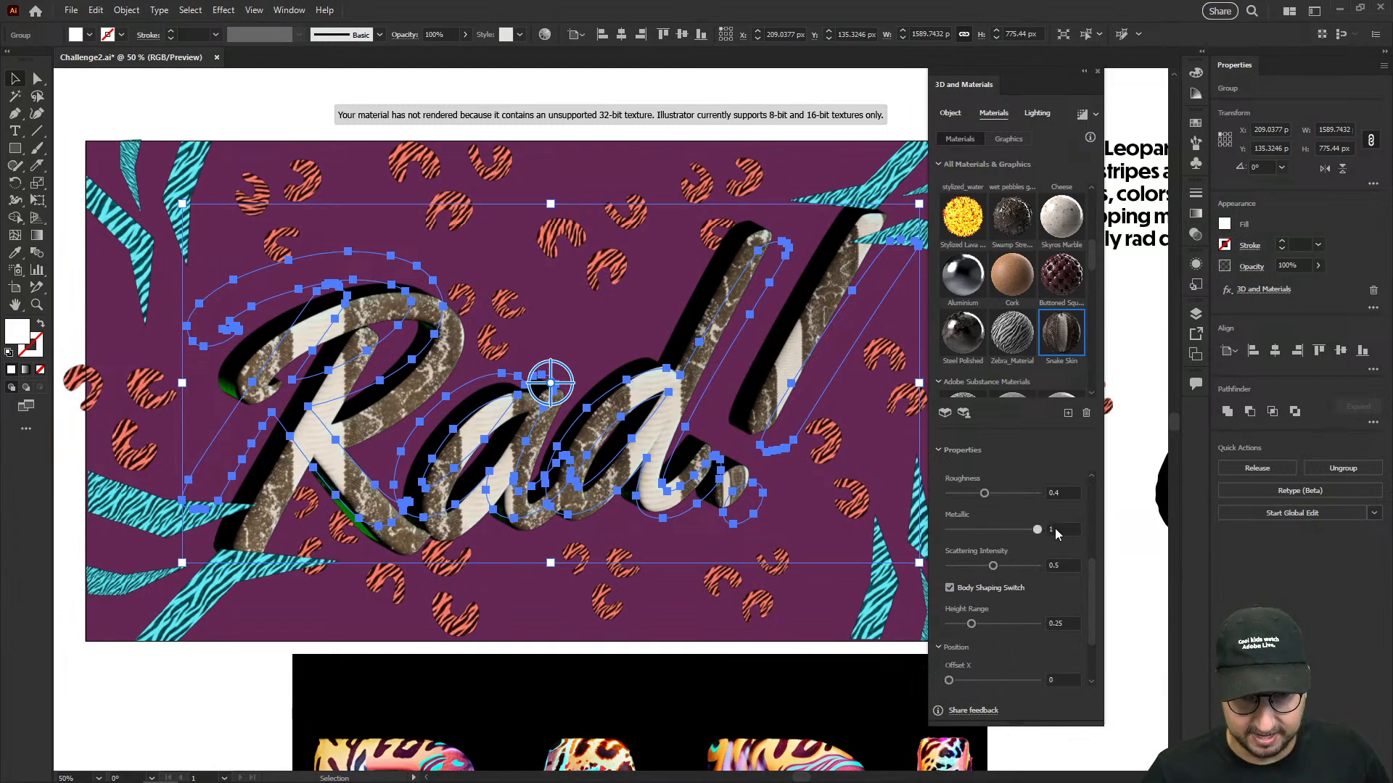
pyautogui.moveTo(985, 493); pyautogui.dragTo(921, 499)
pyautogui.click(989, 529)
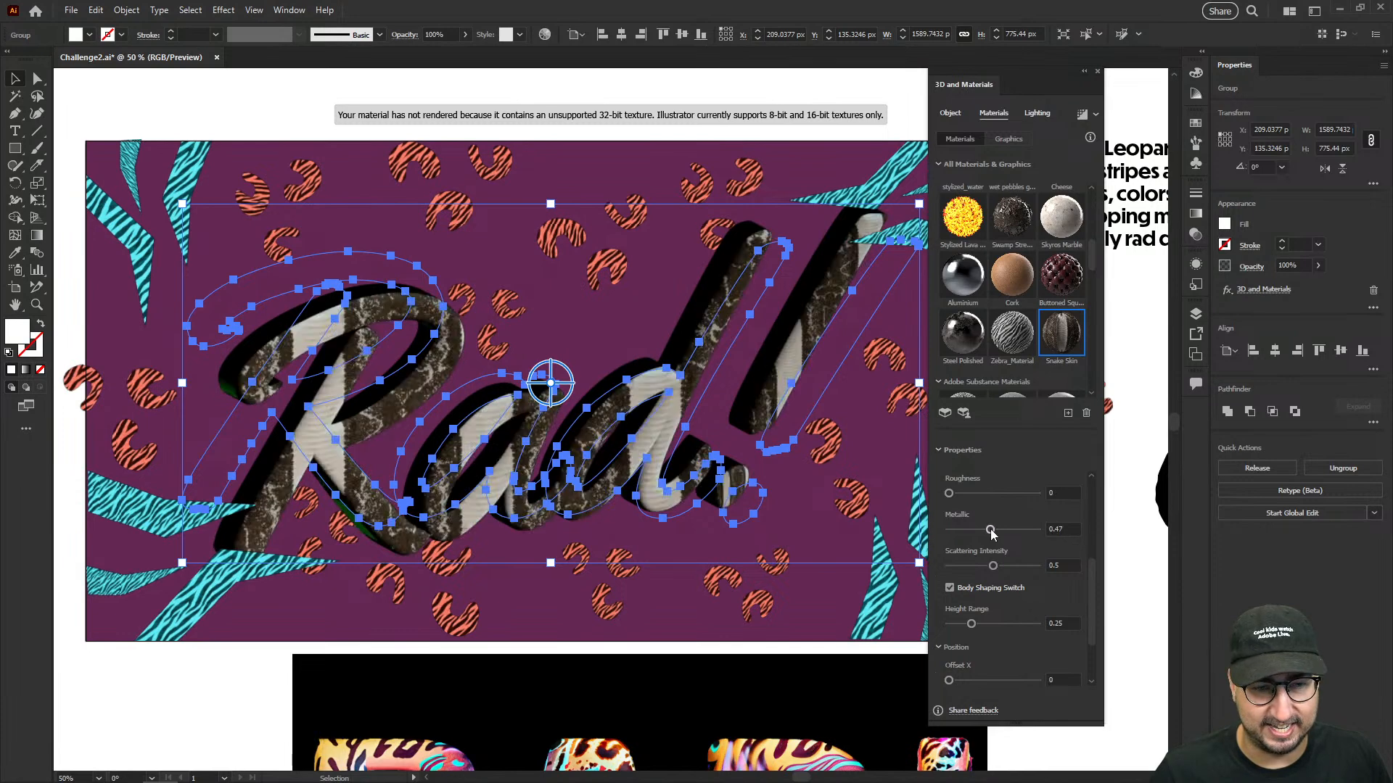
pyautogui.moveTo(1004, 491); pyautogui.dragTo(1076, 494)
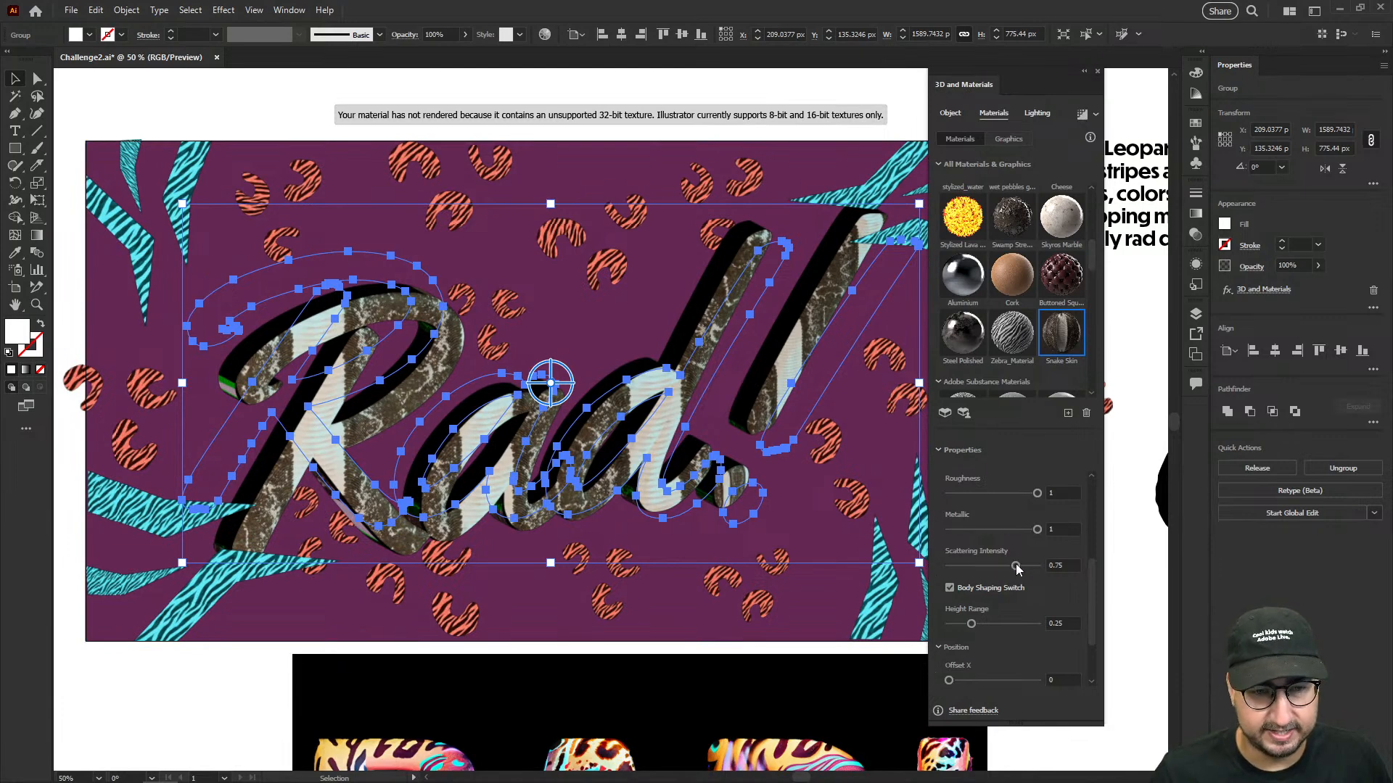
pyautogui.scroll(-2, 980, 568)
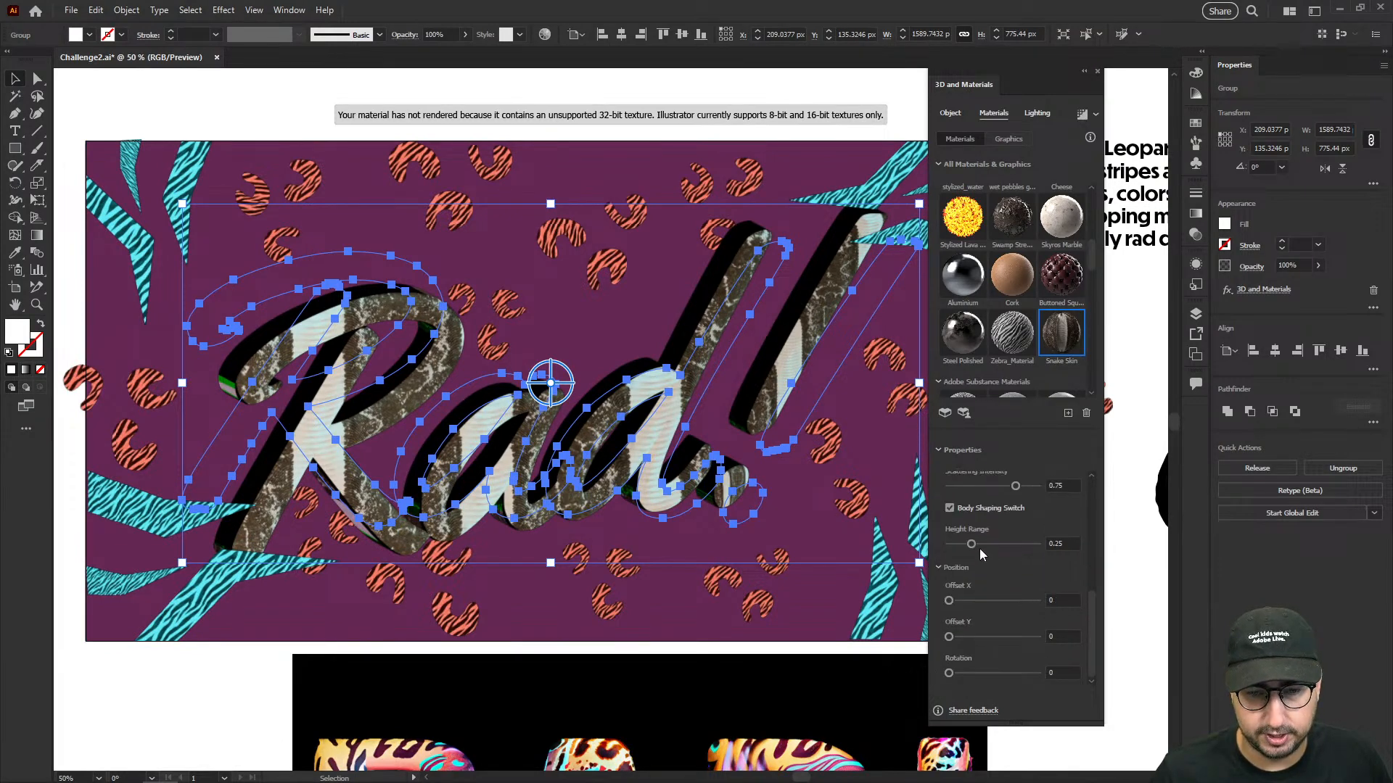
pyautogui.scroll(10, 980, 547)
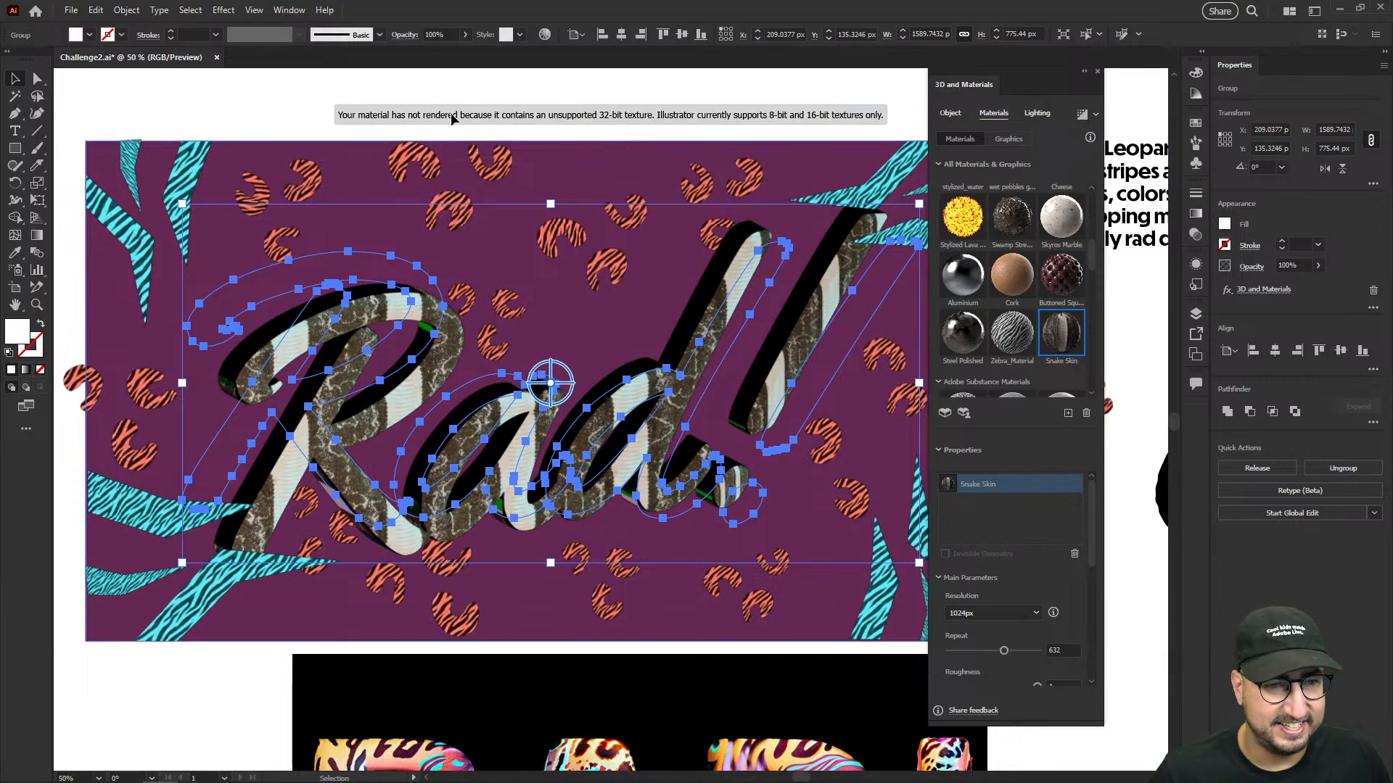
# - Deselect the "Rad!" lettering and examine the Snake Skin texture up close on the letters and exclamation mark
pyautogui.click(307, 108)
pyautogui.press('z')
pyautogui.click(591, 410)
pyautogui.click(653, 387)
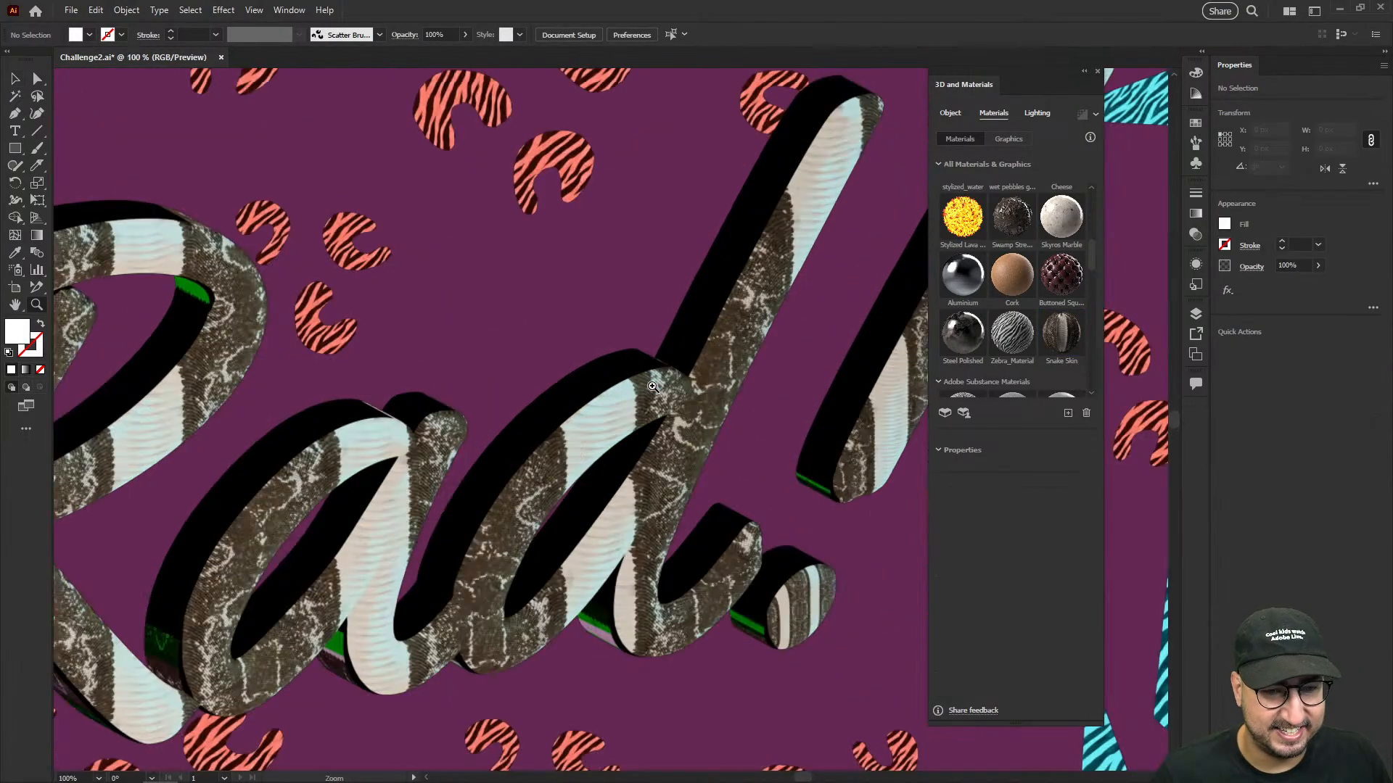
pyautogui.moveTo(708, 375); pyautogui.dragTo(534, 379)
pyautogui.click(647, 327)
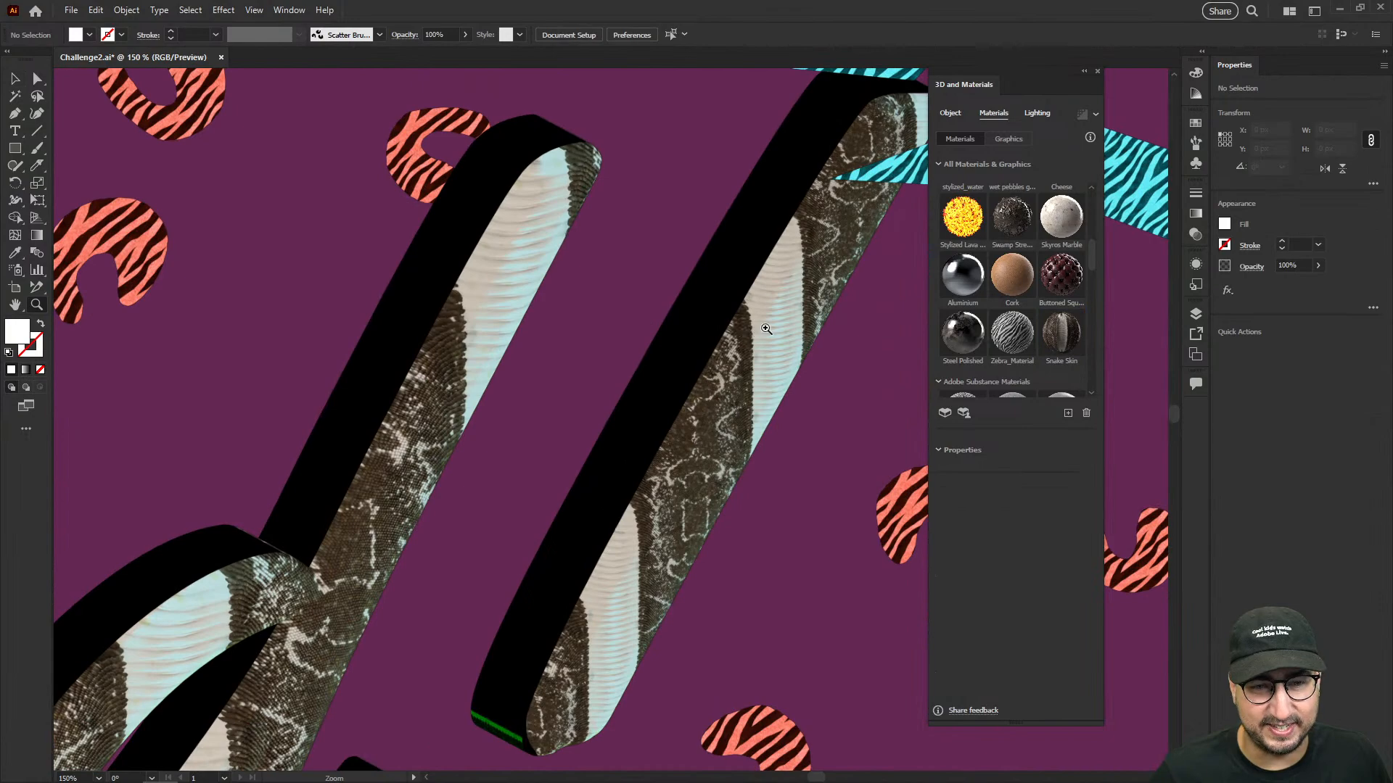
pyautogui.click(767, 330)
pyautogui.keyDown('alt'); pyautogui.click(537, 497); pyautogui.keyUp('alt')
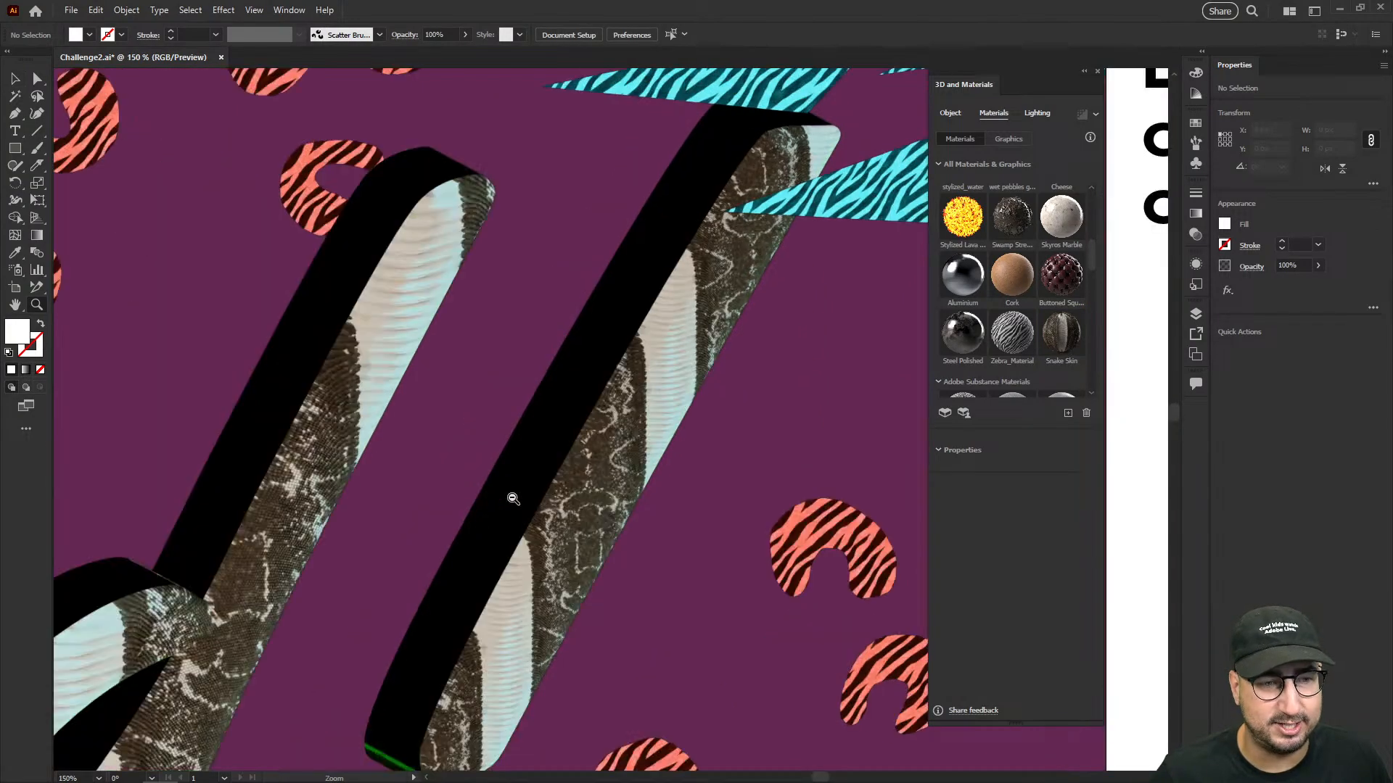
pyautogui.keyDown('alt'); pyautogui.click(495, 490); pyautogui.keyUp('alt')
pyautogui.keyDown('alt'); pyautogui.click(478, 486); pyautogui.keyUp('alt')
pyautogui.moveTo(331, 534); pyautogui.dragTo(513, 474)
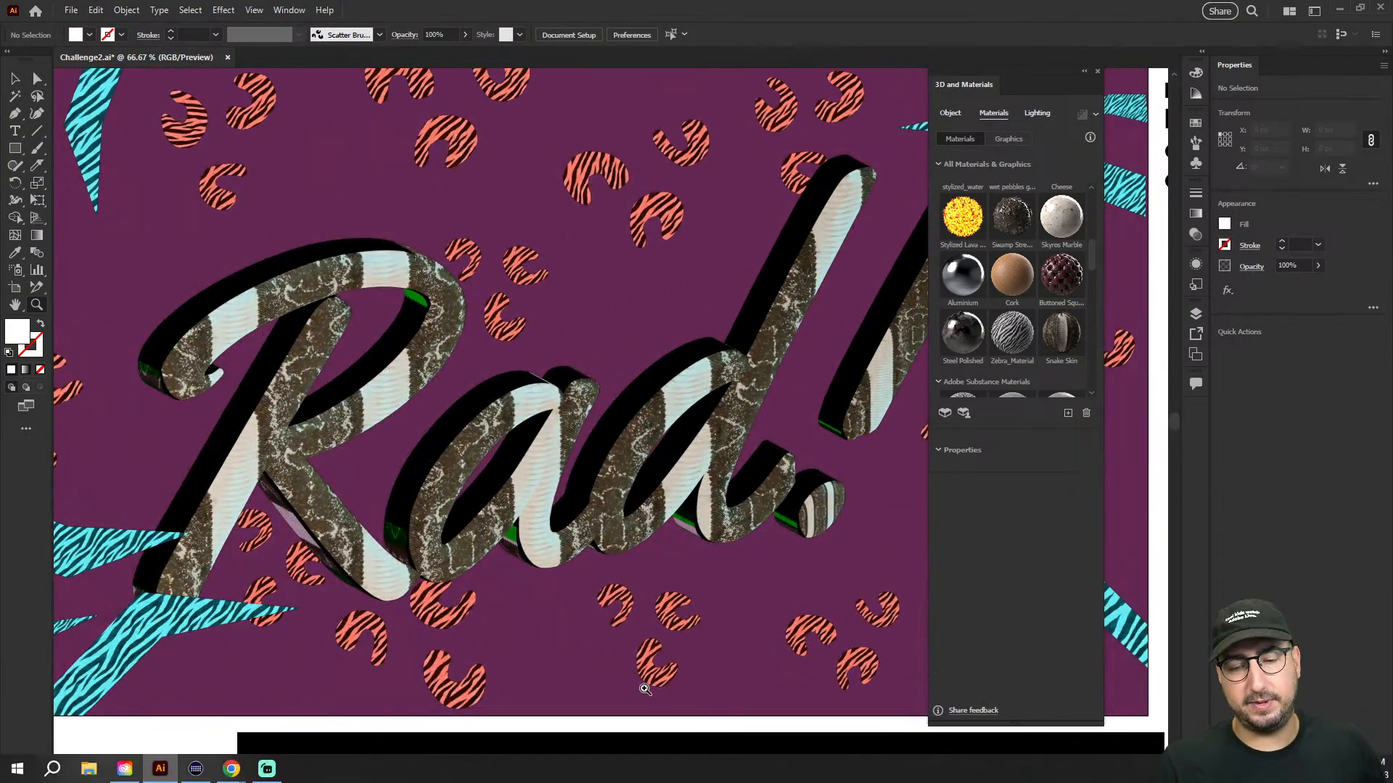